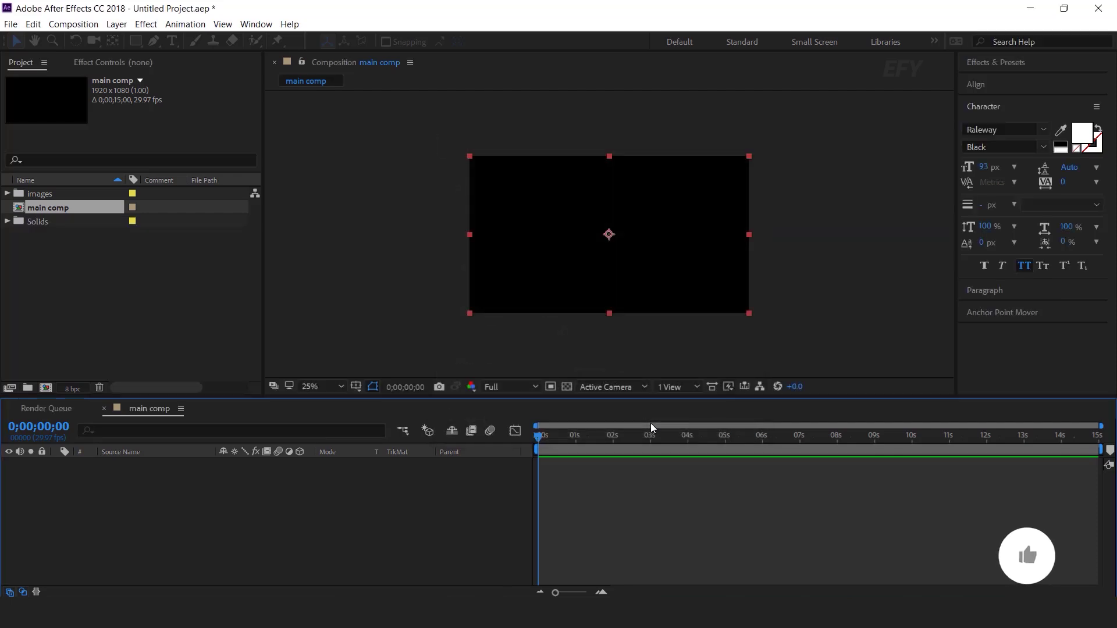
# - Apply a Gradient Ramp effect to the BG layer and set its start color to light gray E0E0E0
pyautogui.hotkey('ctrl', 'space')
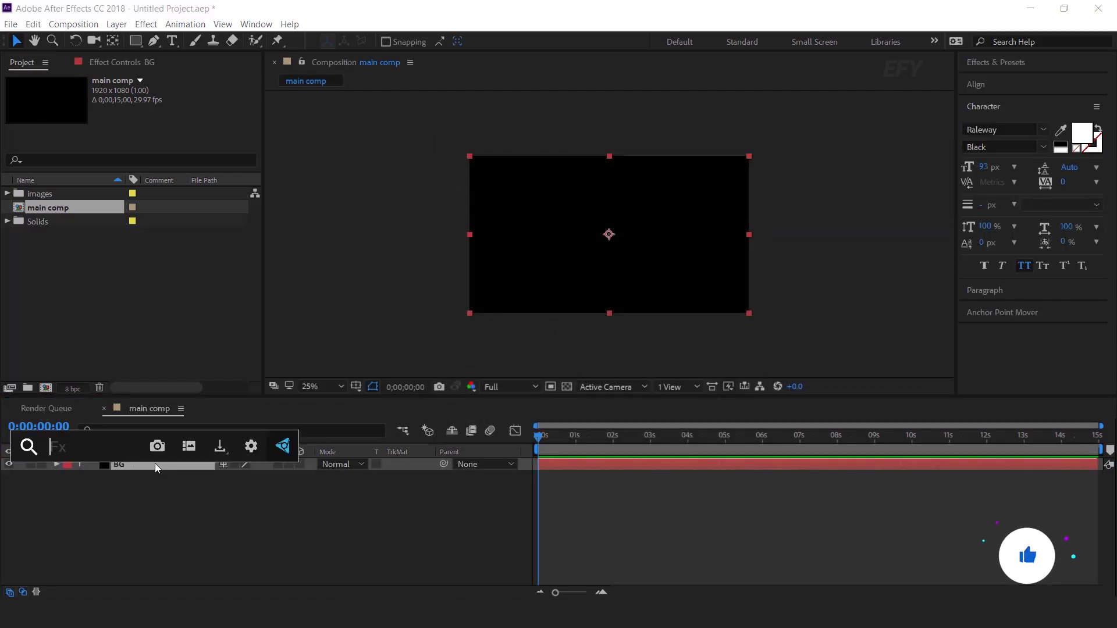
pyautogui.write('gradi')
pyautogui.press('Return')
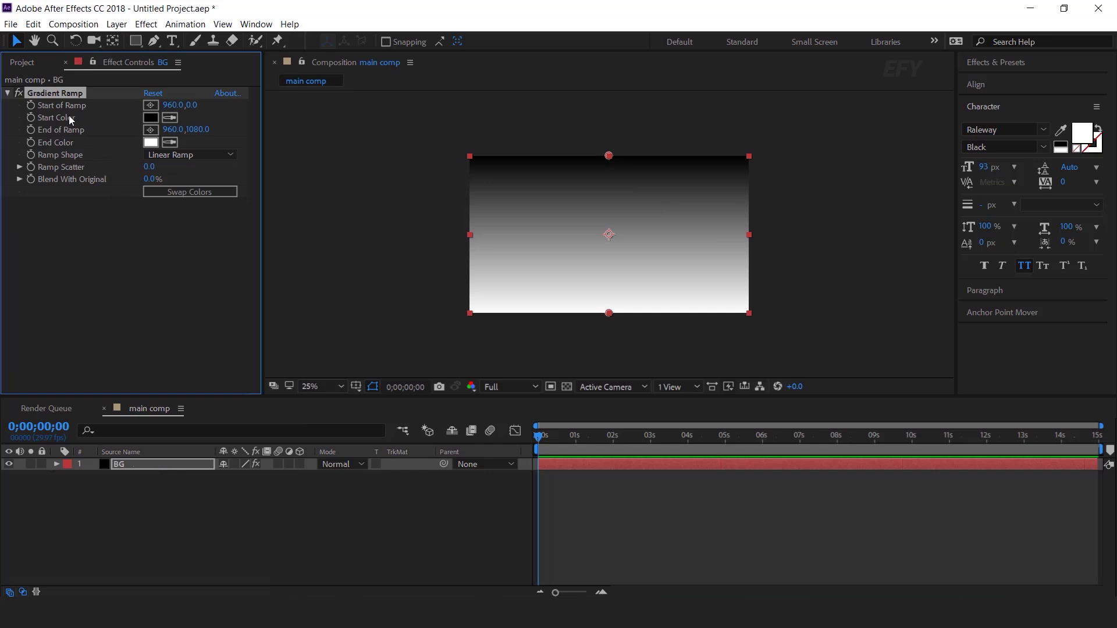
pyautogui.click(150, 117)
pyautogui.moveTo(73, 104)
pyautogui.mouseDown()
pyautogui.moveTo(65, 88)
pyautogui.moveTo(65, 108)
pyautogui.mouseUp()
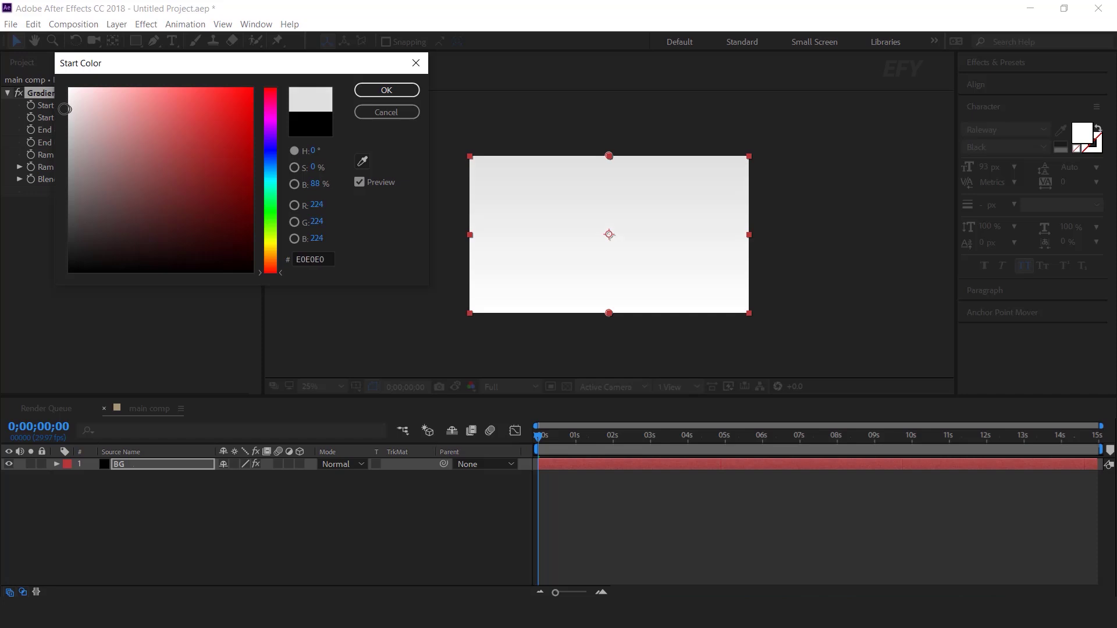
pyautogui.click(368, 92)
# - Make the BG gradient a Radial Ramp running from about 964, -164 above the frame to about 992, 1388 below it
pyautogui.click(179, 155)
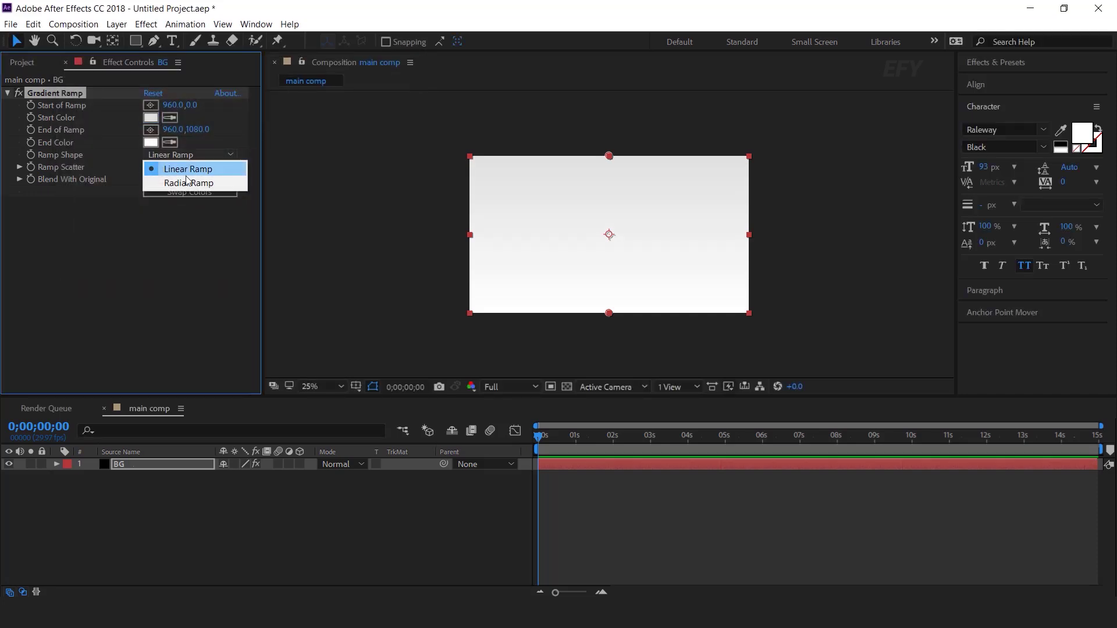
pyautogui.click(187, 181)
pyautogui.moveTo(610, 316); pyautogui.dragTo(613, 358)
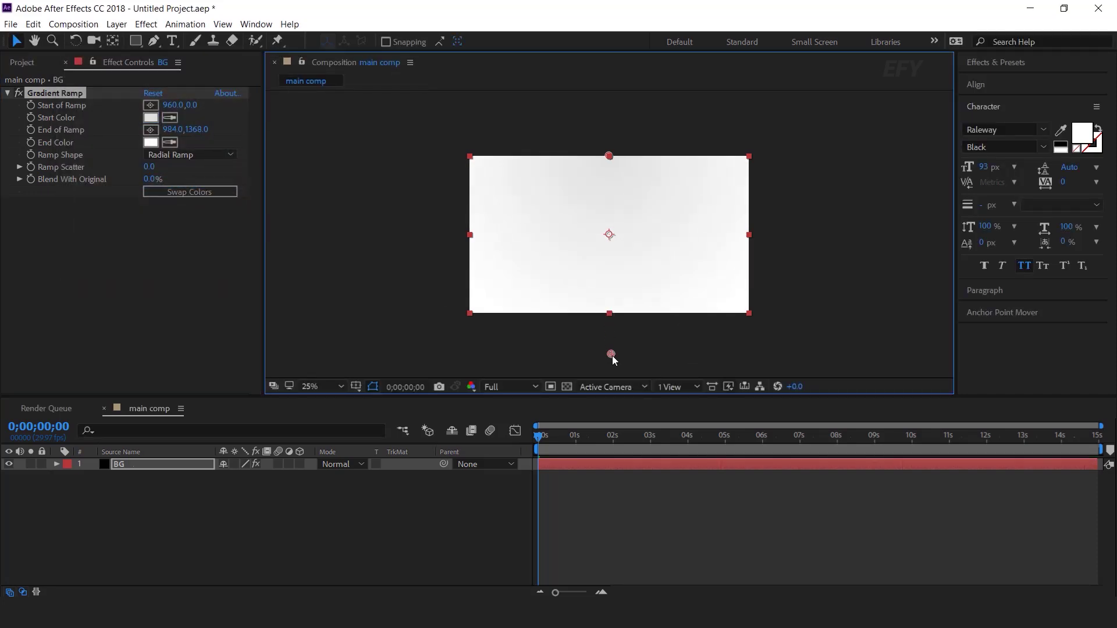
pyautogui.moveTo(609, 156); pyautogui.dragTo(610, 133)
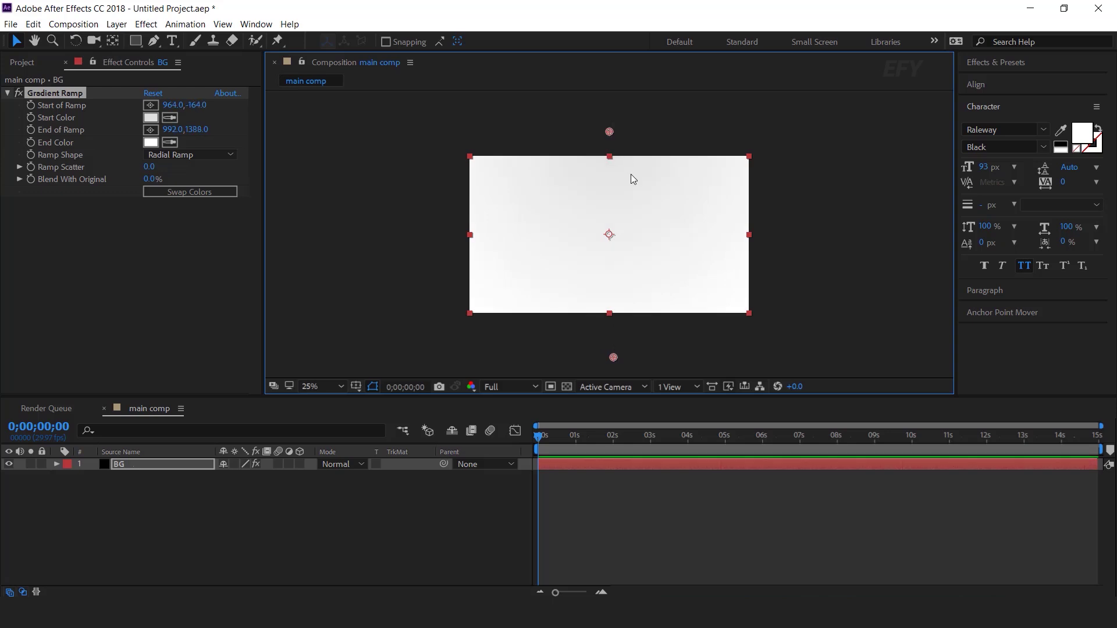
pyautogui.click(327, 514)
# - Create a new 1920 x 1080 composition named intro with a 15-second duration
pyautogui.click(22, 63)
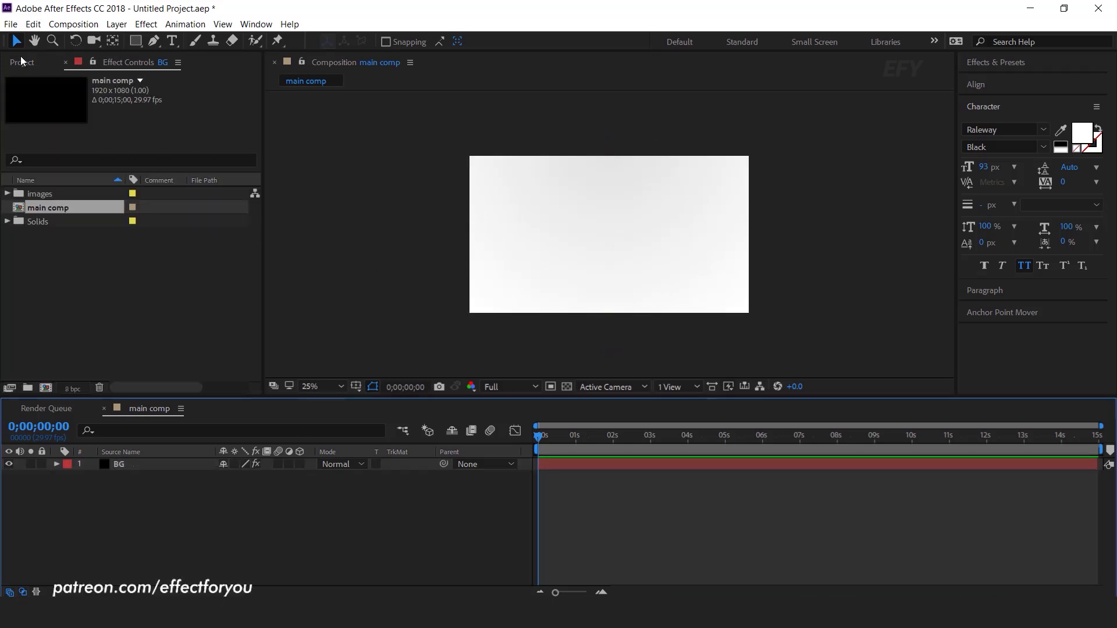
pyautogui.click(46, 388)
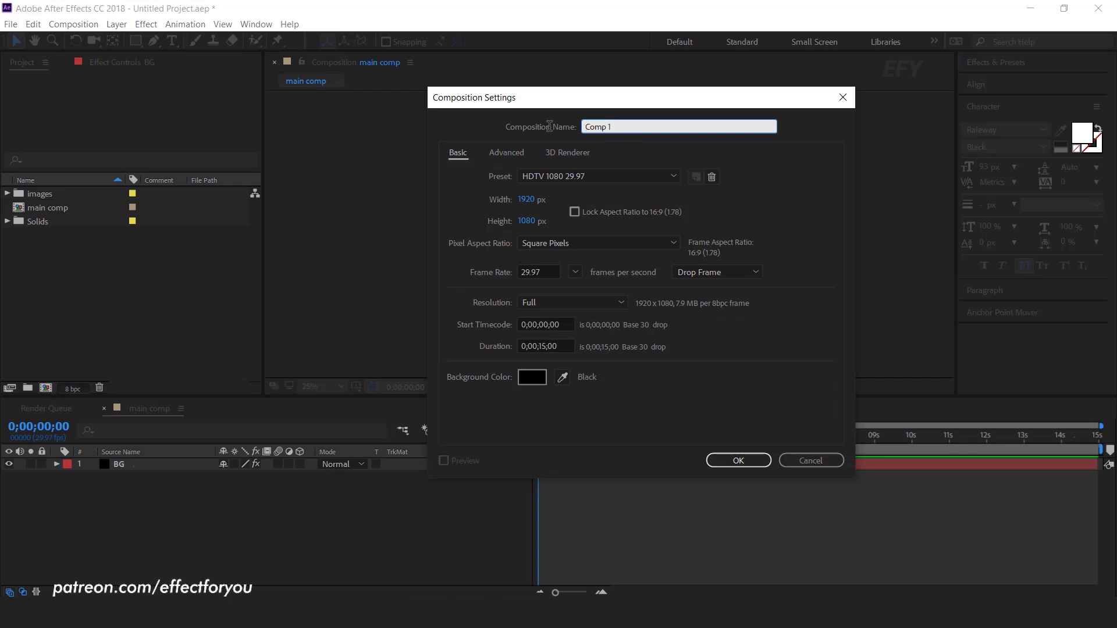
pyautogui.write('intro')
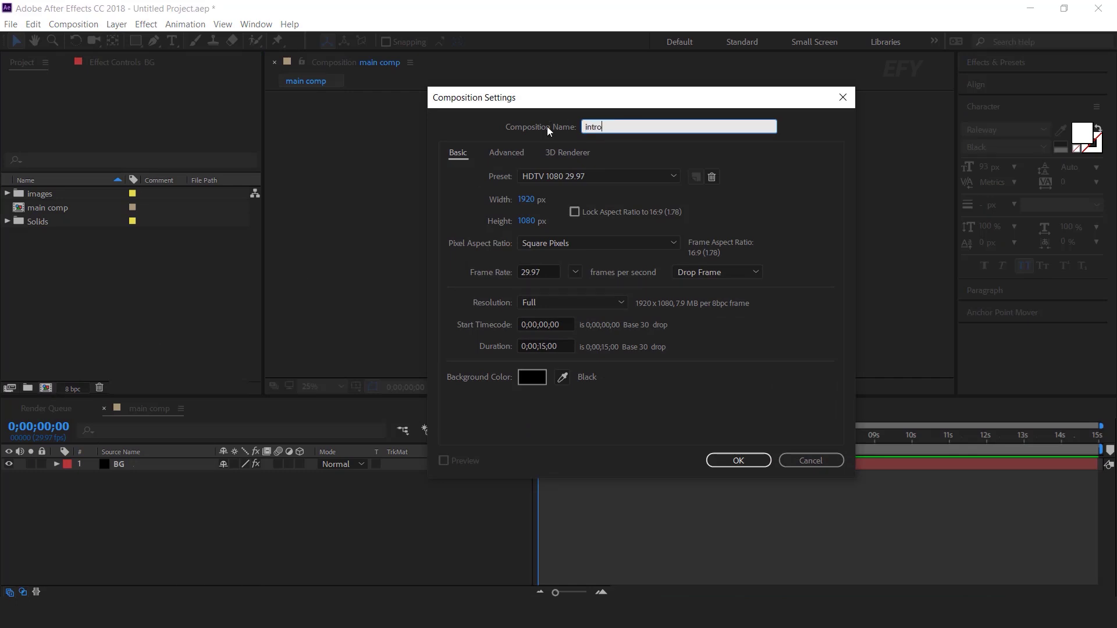
pyautogui.click(738, 461)
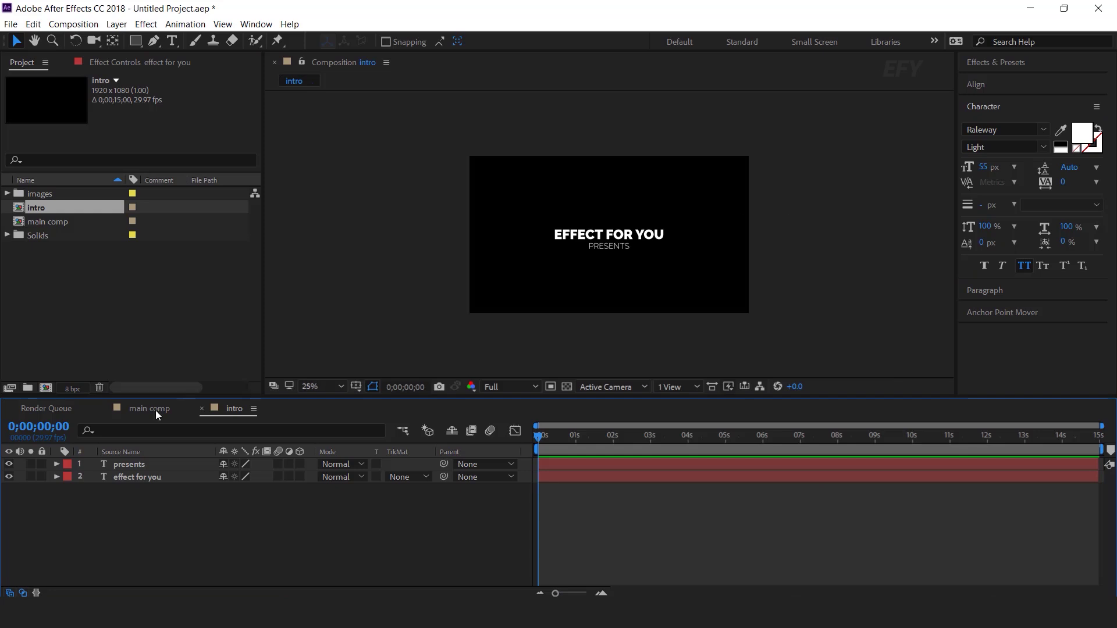
# - Place the intro composition above BG in main comp and apply a Fill effect with gray 878787
pyautogui.click(145, 407)
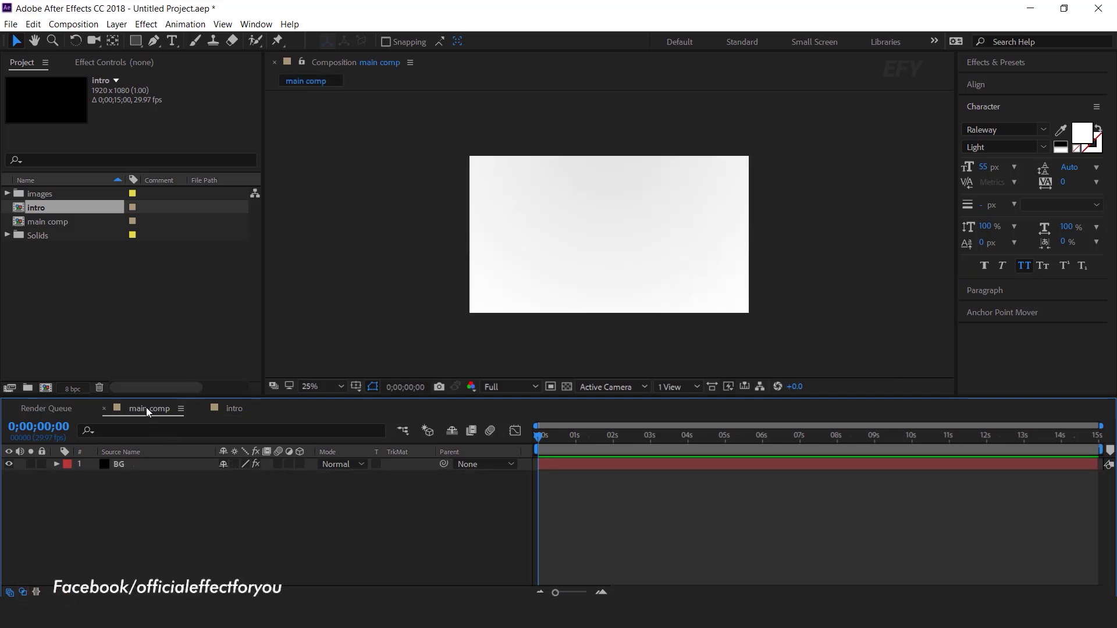
pyautogui.moveTo(37, 209); pyautogui.dragTo(153, 458)
pyautogui.hotkey('ctrl', 'space')
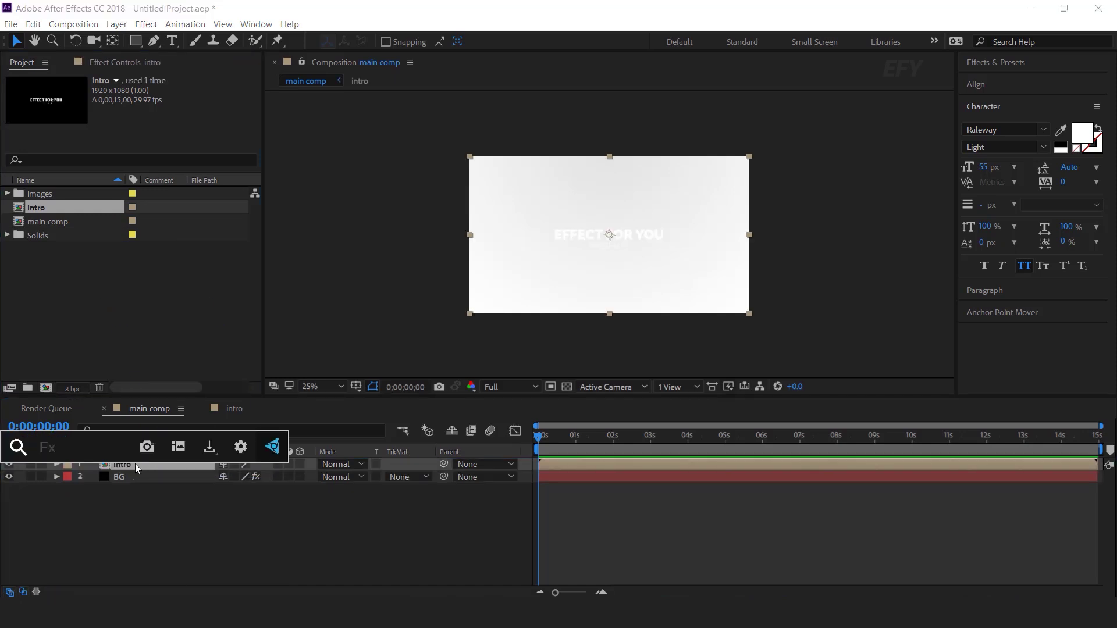
pyautogui.write('fill')
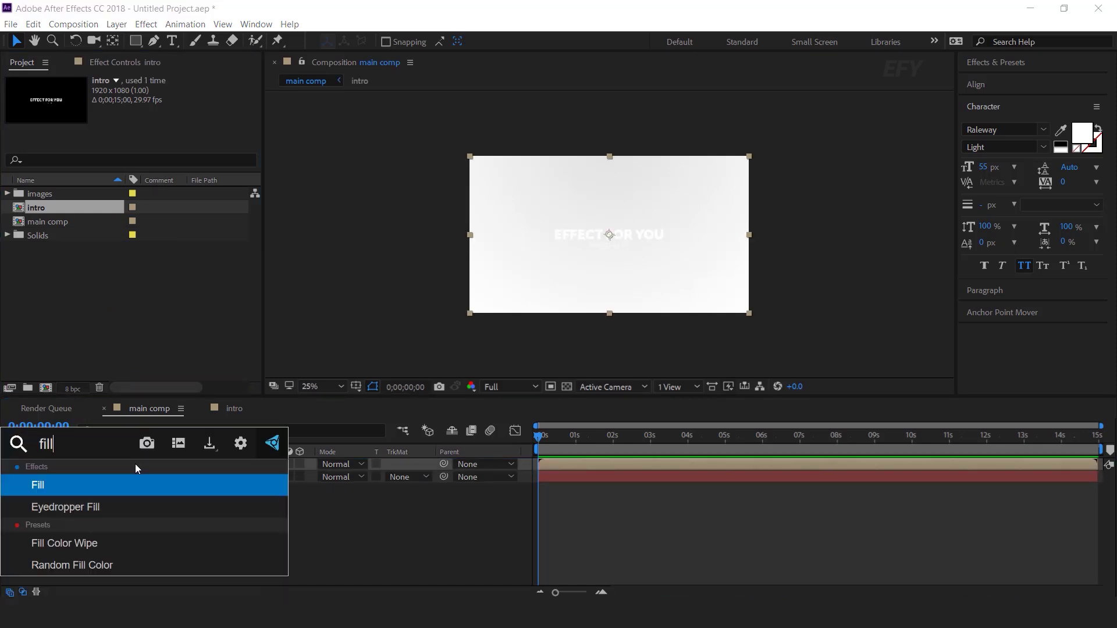
pyautogui.press('Return')
pyautogui.click(150, 130)
pyautogui.moveTo(155, 132)
pyautogui.mouseDown()
pyautogui.moveTo(69, 177)
pyautogui.moveTo(68, 163)
pyautogui.moveTo(54, 163)
pyautogui.moveTo(56, 174)
pyautogui.mouseUp()
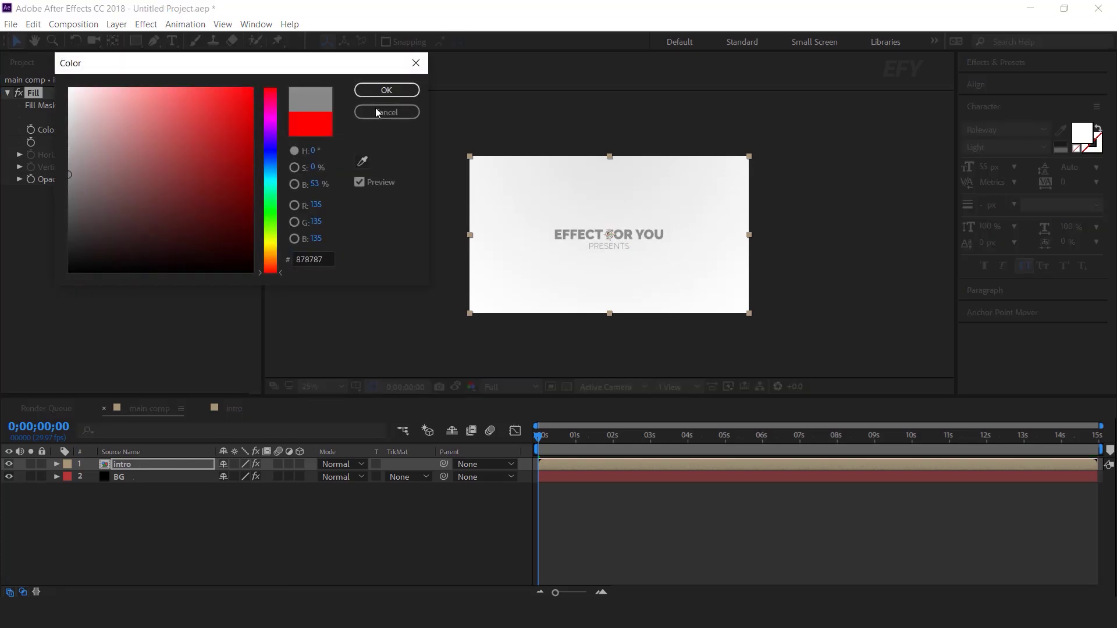
pyautogui.press('Return')
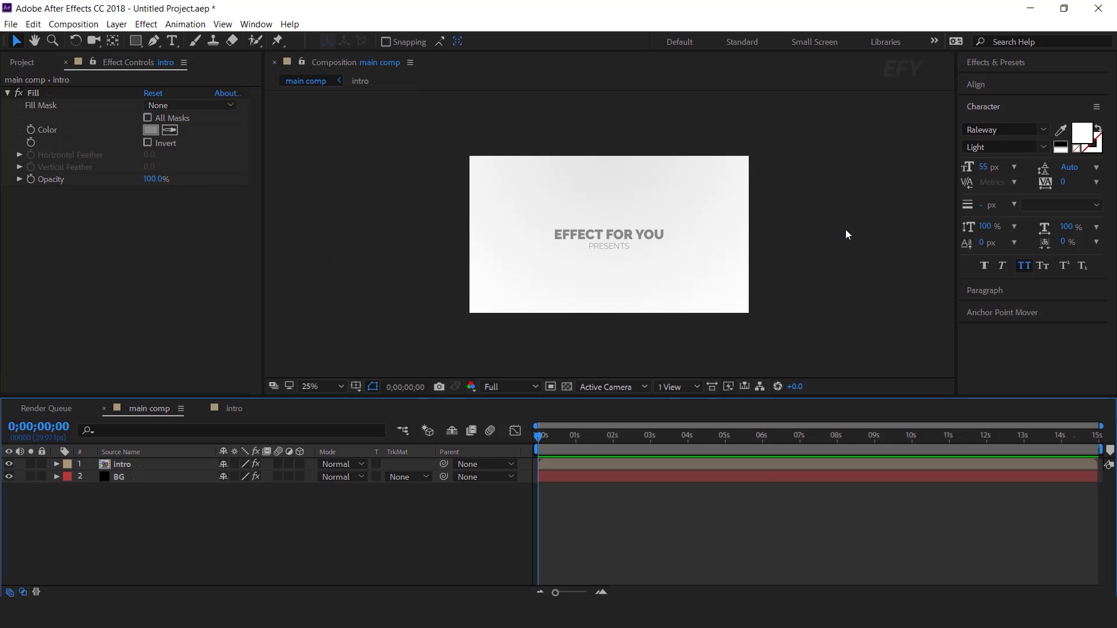
# - Trim the end of the intro layer in main comp to 0;00;03;00
pyautogui.scroll(2, 846, 231)
pyautogui.moveTo(549, 435); pyautogui.dragTo(651, 448)
pyautogui.click(655, 466)
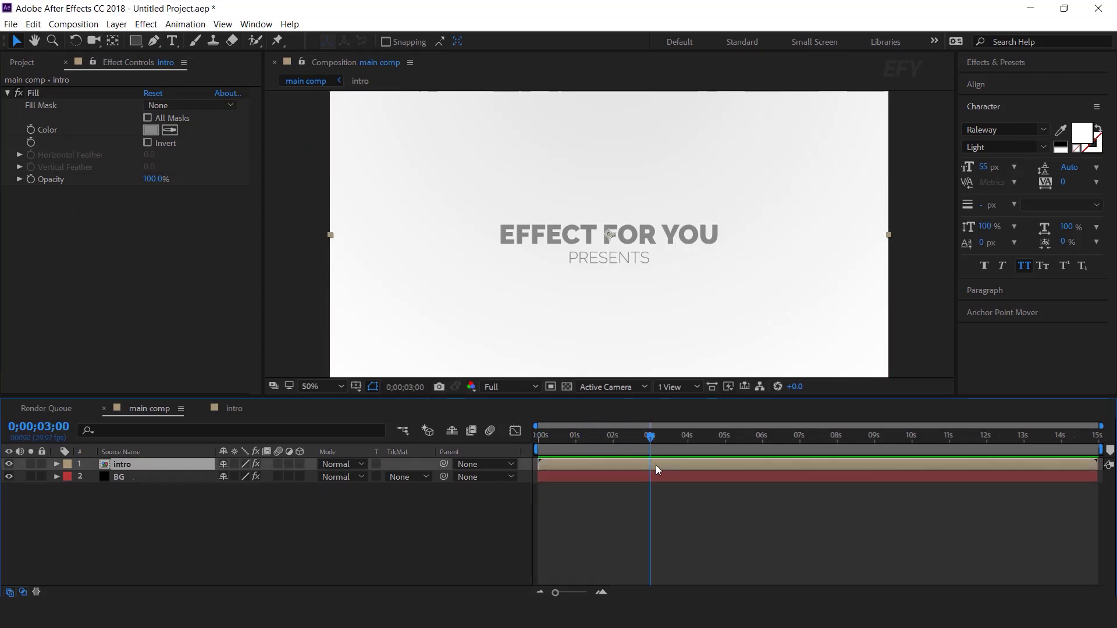
pyautogui.hotkey('alt', ']')
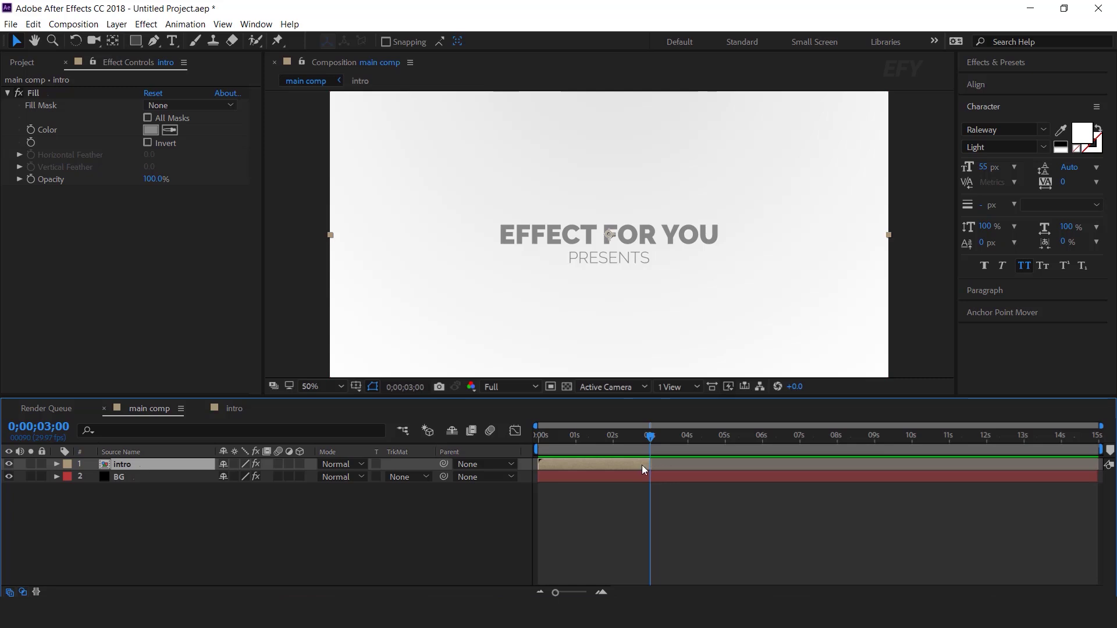
pyautogui.scroll(3, 641, 467)
pyautogui.moveTo(721, 465); pyautogui.dragTo(711, 465)
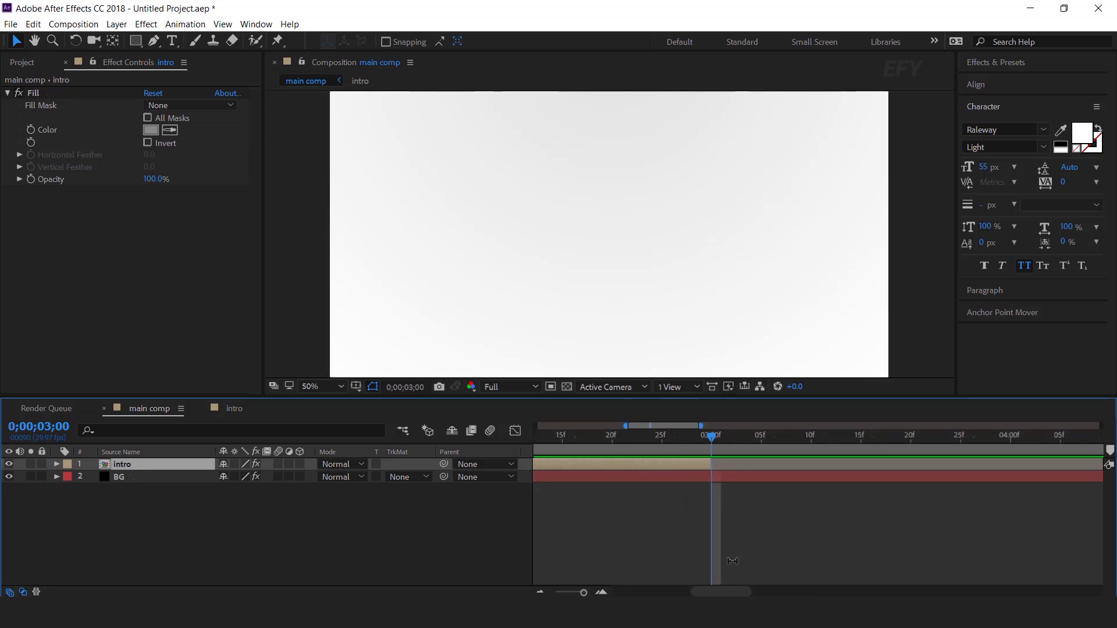
# - Add an opacity keyframe of 0% to the intro layer at 0;00;00;00
pyautogui.moveTo(734, 594); pyautogui.dragTo(570, 593)
pyautogui.moveTo(752, 445); pyautogui.dragTo(574, 449)
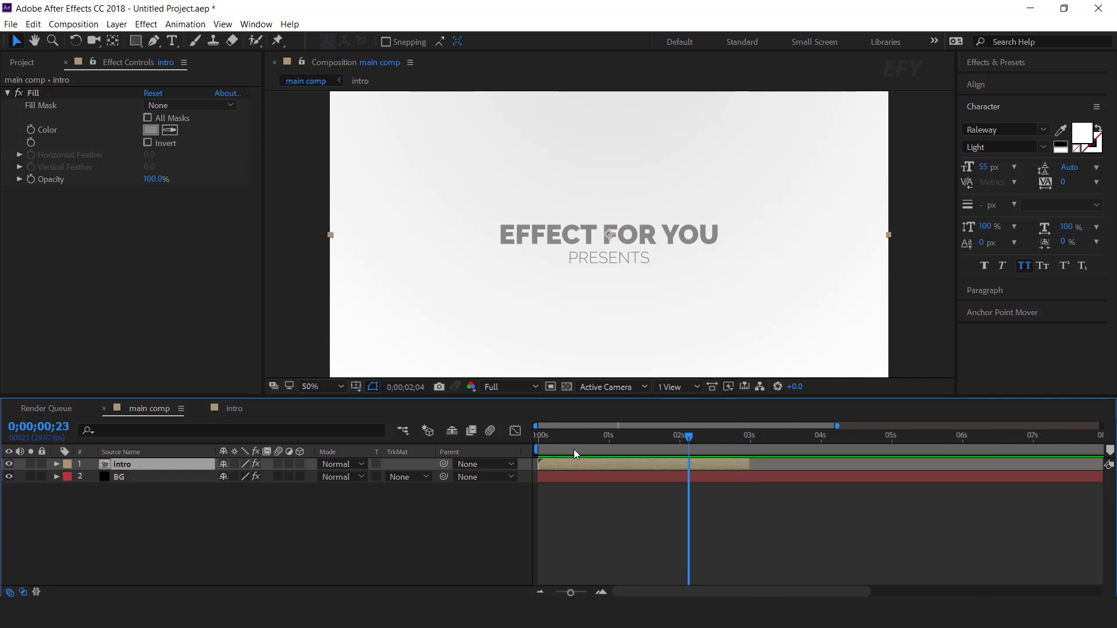
pyautogui.moveTo(574, 449); pyautogui.dragTo(503, 449)
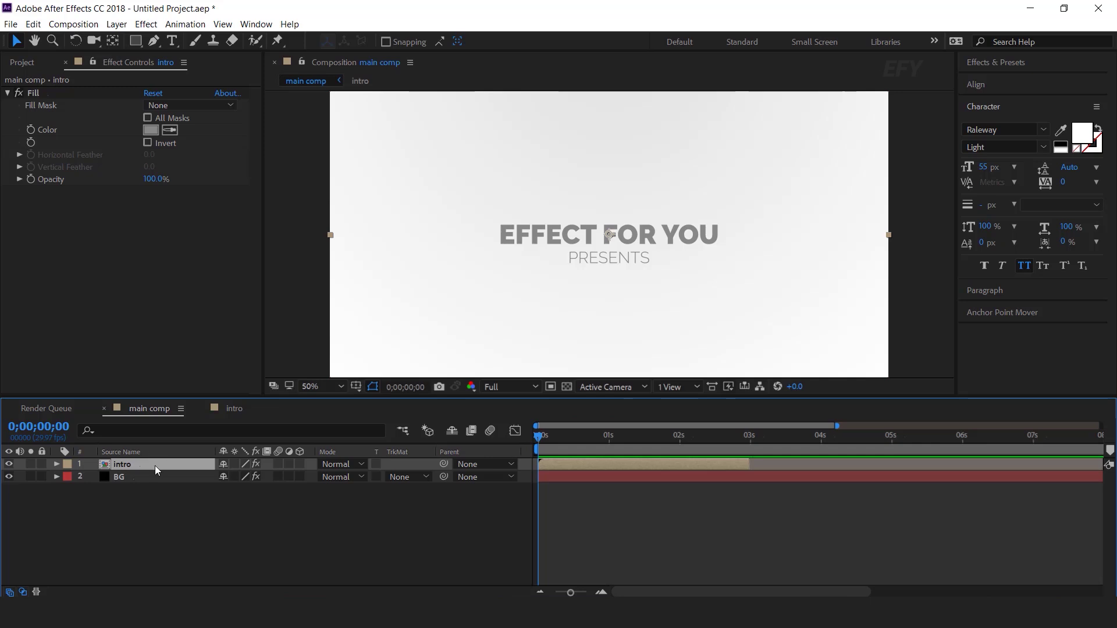
pyautogui.press('t')
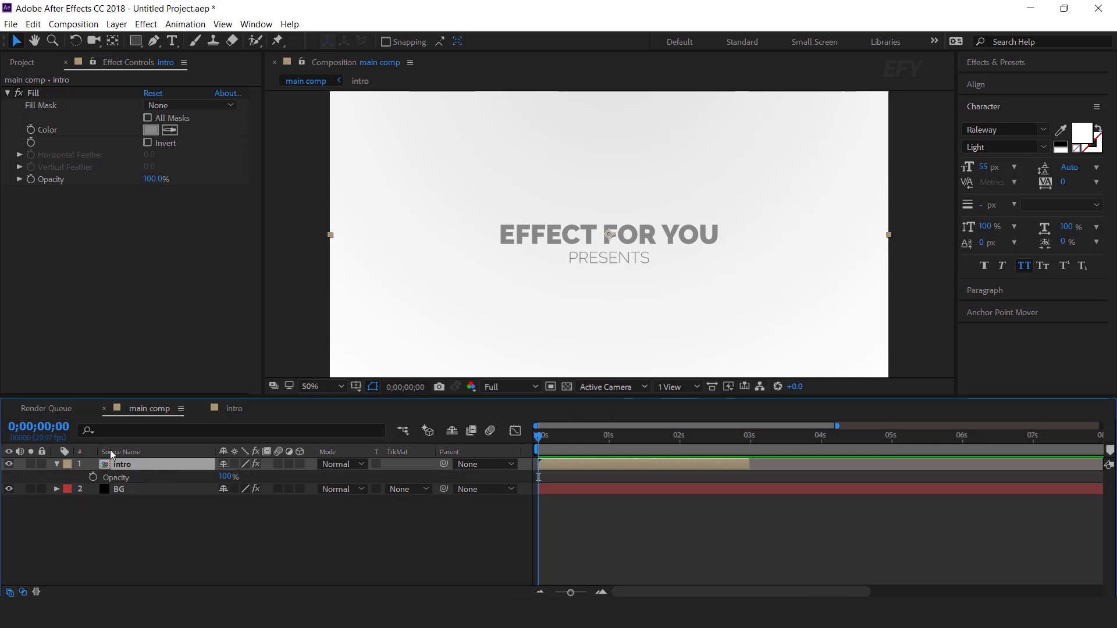
pyautogui.click(93, 478)
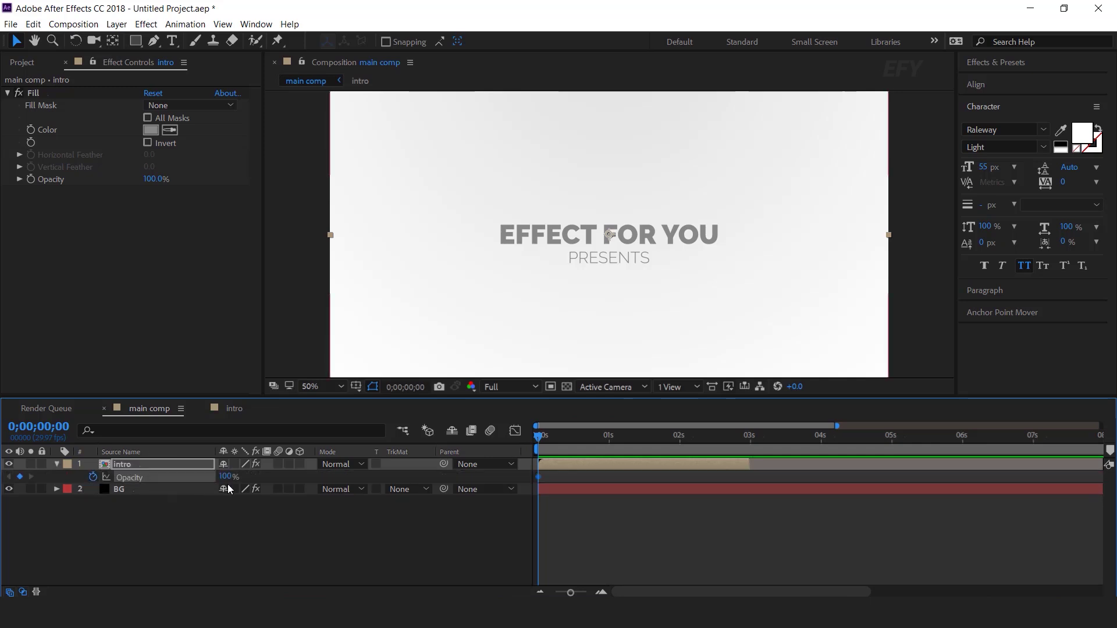
pyautogui.moveTo(225, 477); pyautogui.dragTo(5, 476)
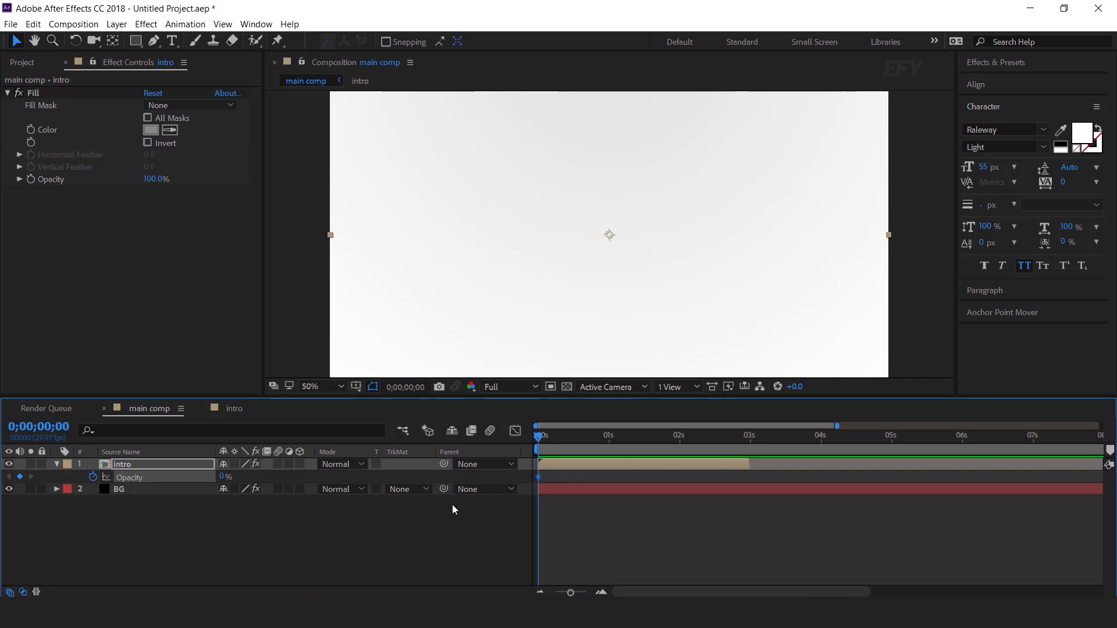
# - Keyframe the intro layer's opacity at 100% at 0;00;00;29 and hold that value with another keyframe at 0;00;02;00
pyautogui.click(542, 437)
pyautogui.moveTo(560, 439); pyautogui.dragTo(608, 445)
pyautogui.moveTo(224, 478); pyautogui.dragTo(337, 483)
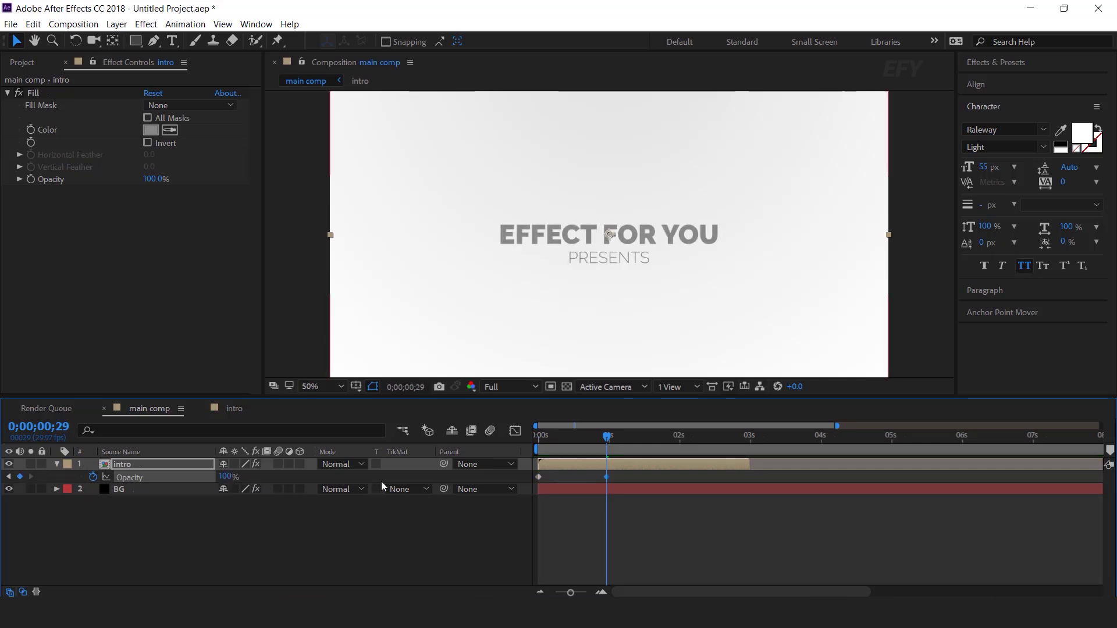
pyautogui.moveTo(612, 441); pyautogui.dragTo(683, 445)
pyautogui.click(20, 476)
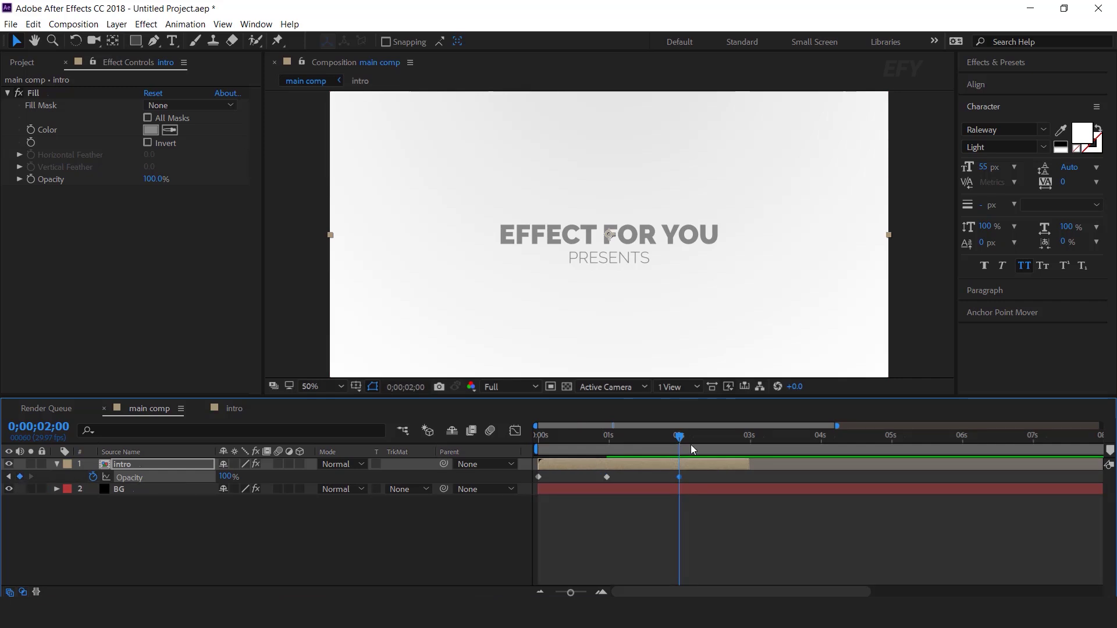
# - Set the intro layer's opacity to 0% at 0;00;02;29 and preview the fade from the start
pyautogui.click(752, 442)
pyautogui.press('pageup')
pyautogui.press('pageup')
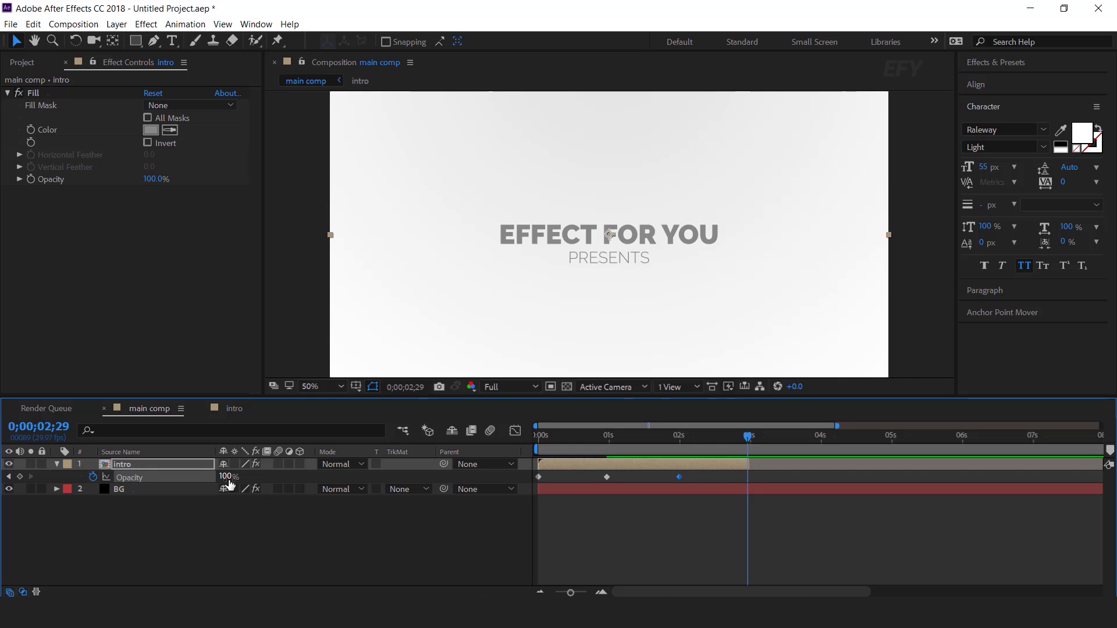
pyautogui.moveTo(227, 477); pyautogui.dragTo(3, 480)
pyautogui.scroll(-3, 761, 538)
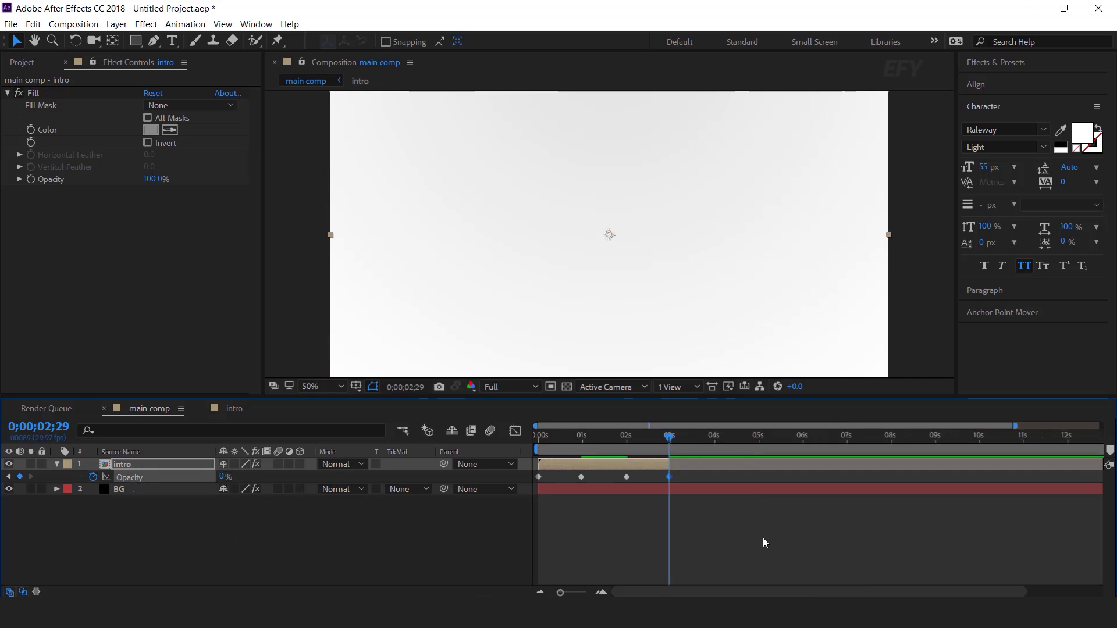
pyautogui.press('Home')
pyautogui.press('space')
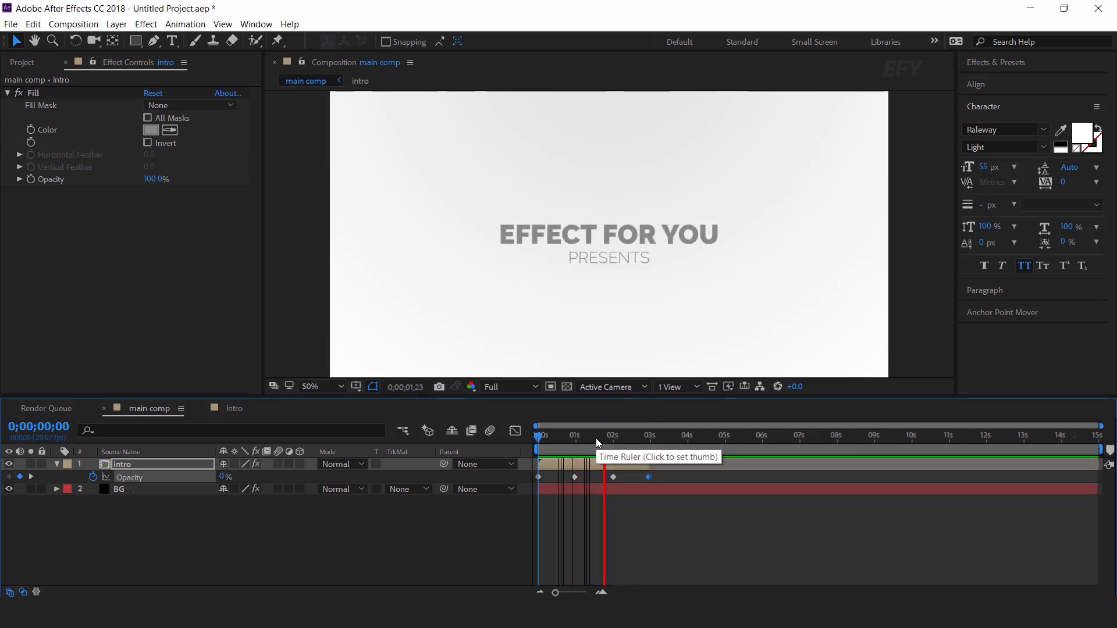
# - Move the intro layer's third opacity keyframe to about 2.5 seconds, check the fade-out, and collapse the layer's properties
pyautogui.click(648, 444)
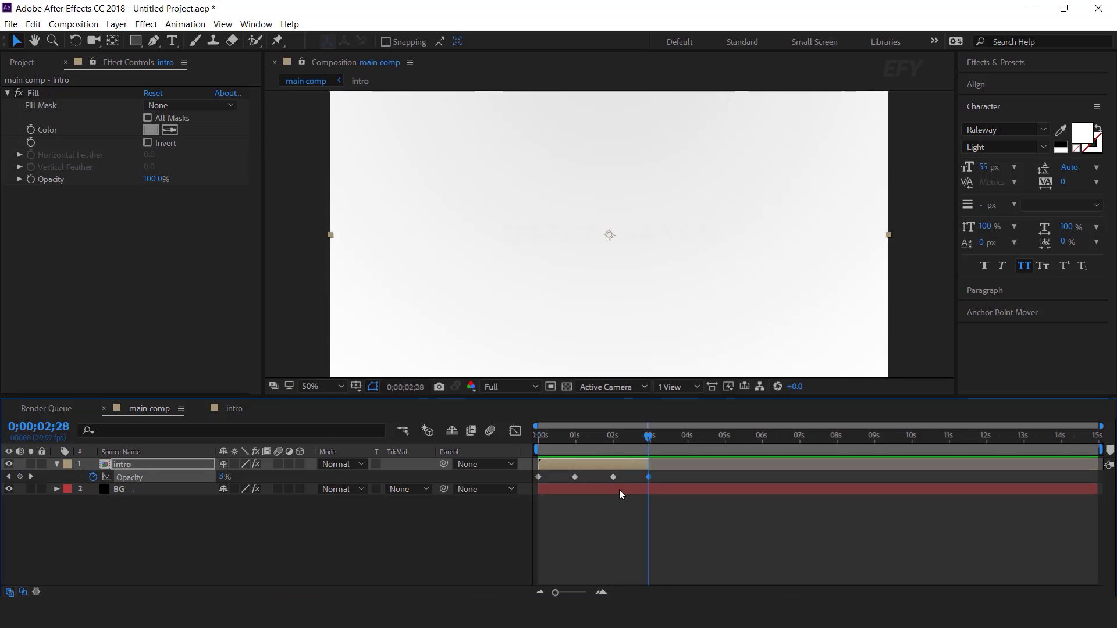
pyautogui.moveTo(611, 476); pyautogui.dragTo(631, 477)
pyautogui.click(621, 436)
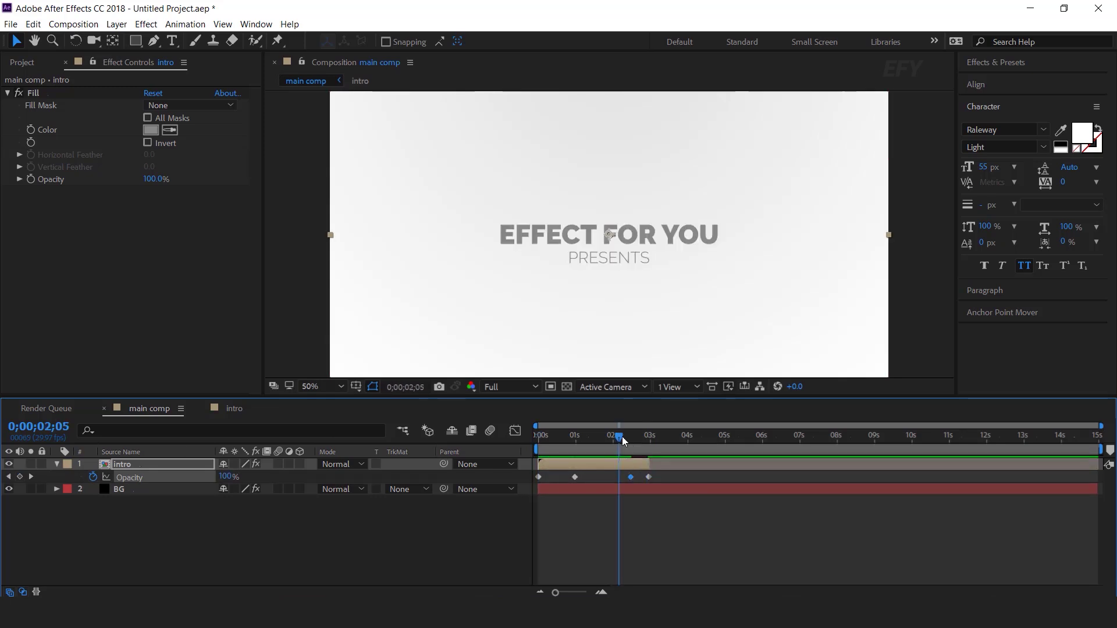
pyautogui.click(640, 442)
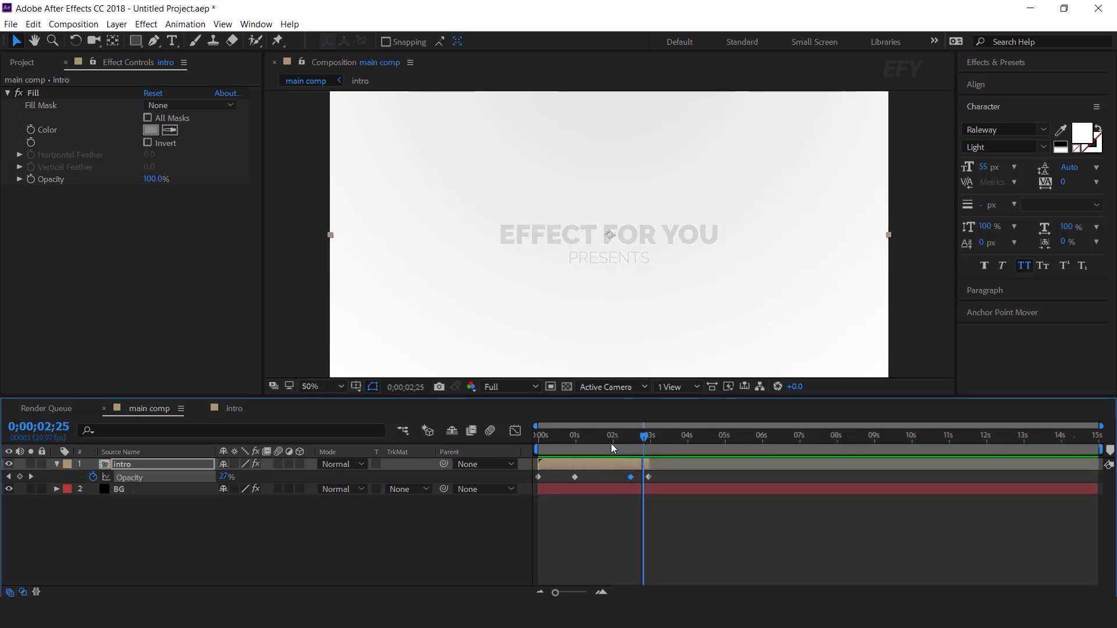
pyautogui.click(163, 542)
pyautogui.click(56, 464)
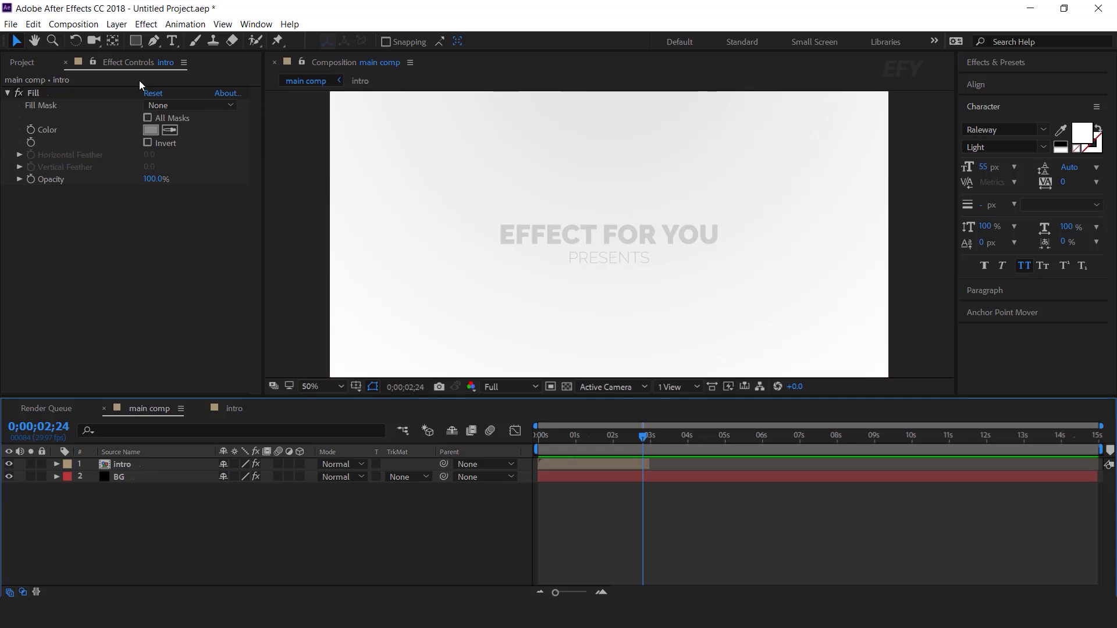
# - Create a new 1920 x 1080 composition named image placeholder 01 with a 15-second duration
pyautogui.click(26, 68)
pyautogui.click(105, 285)
pyautogui.click(46, 388)
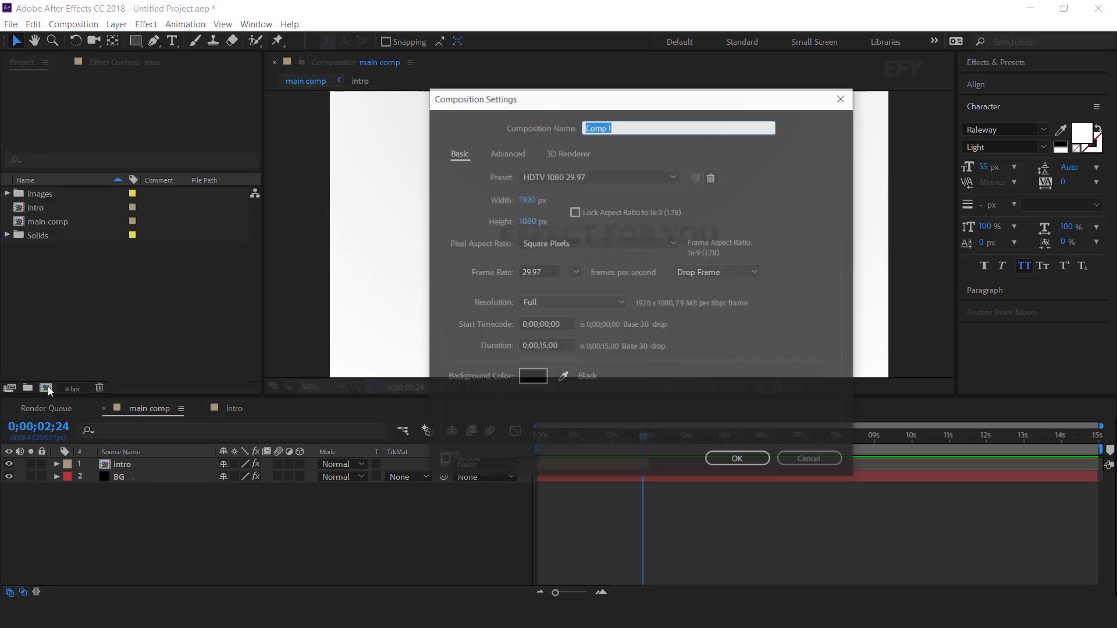
pyautogui.press('BackSpace')
pyautogui.write('0')
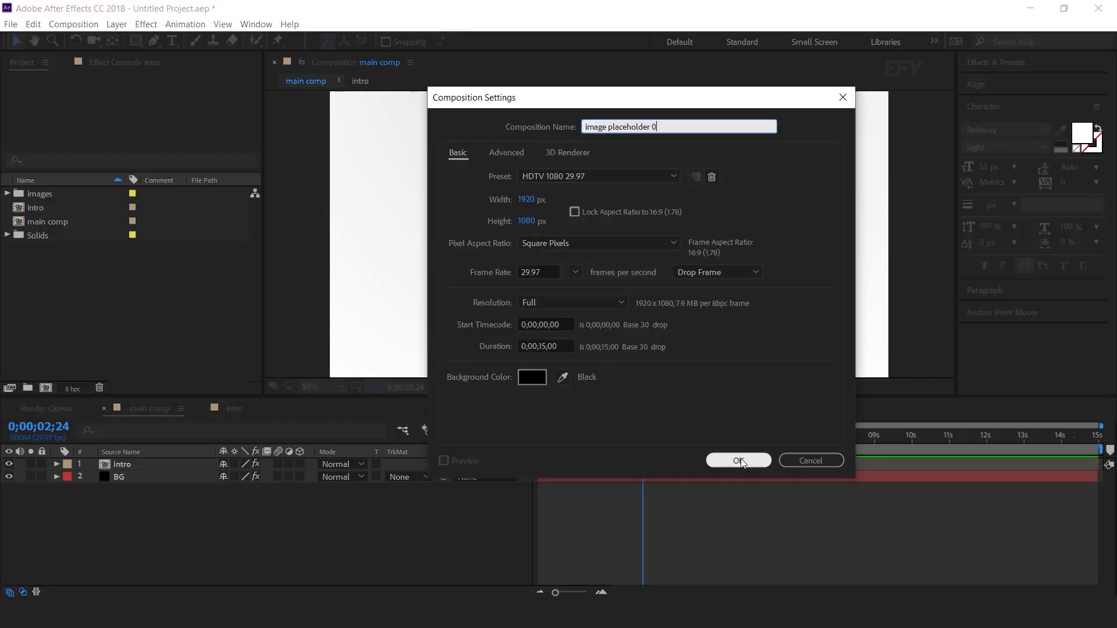
pyautogui.write('1')
pyautogui.click(734, 461)
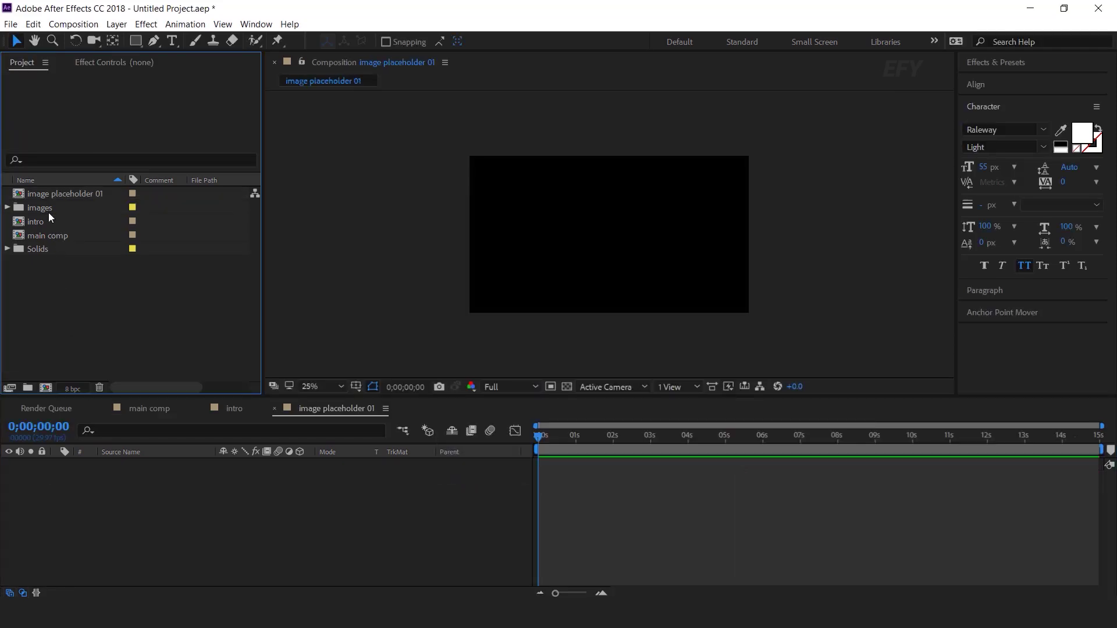
# - Add adult-a...utiful-950308.jpg to the image placeholder 01 composition, scaled to 44.6% and shifted down to frame the woman's head and torso
pyautogui.click(15, 211)
pyautogui.click(8, 210)
pyautogui.moveTo(67, 209); pyautogui.dragTo(160, 509)
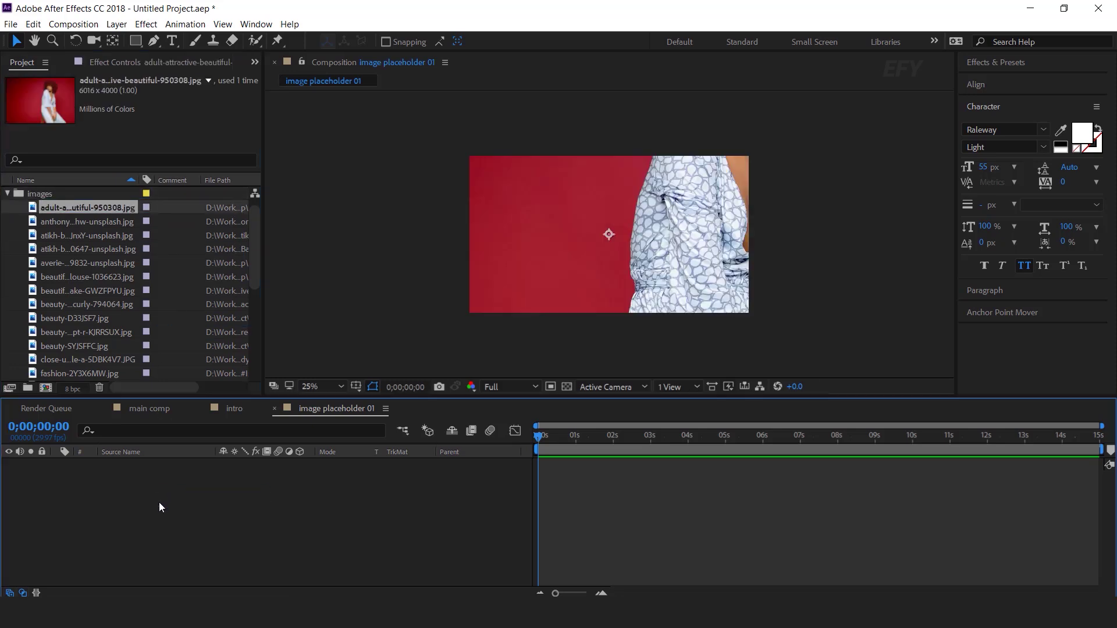
pyautogui.press('s')
pyautogui.moveTo(269, 483)
pyautogui.mouseDown()
pyautogui.moveTo(231, 483)
pyautogui.moveTo(280, 476)
pyautogui.moveTo(261, 476)
pyautogui.mouseUp()
pyautogui.moveTo(692, 215); pyautogui.dragTo(692, 236)
pyautogui.click(343, 531)
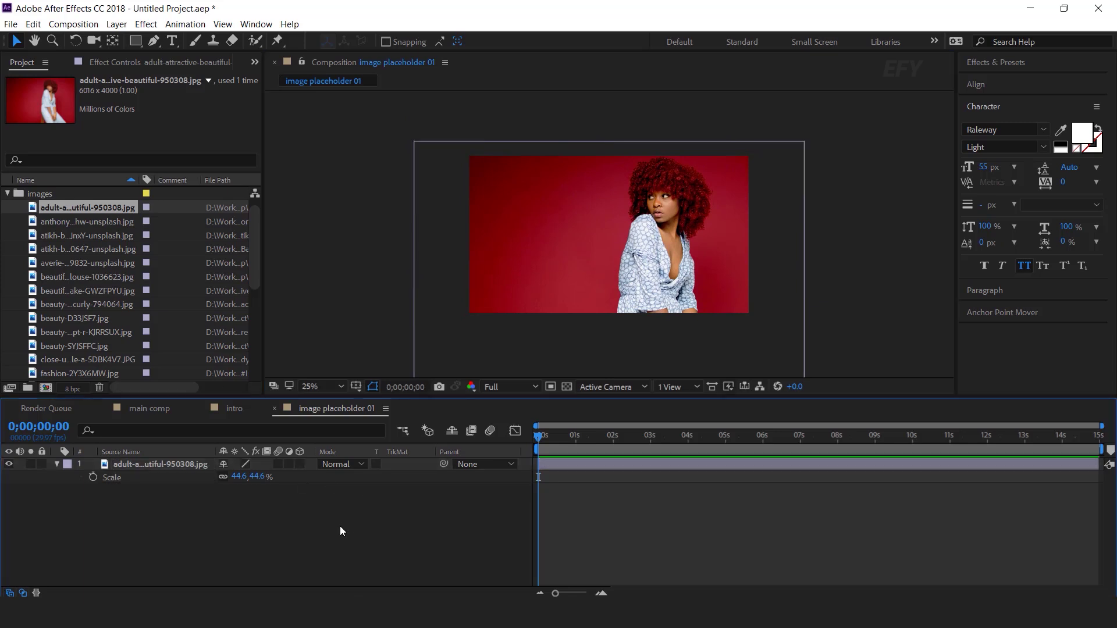
pyautogui.click(57, 464)
# - Add image placeholder 01 to main comp above the intro layer, starting at 0;00;03;00 where the intro ends
pyautogui.click(274, 410)
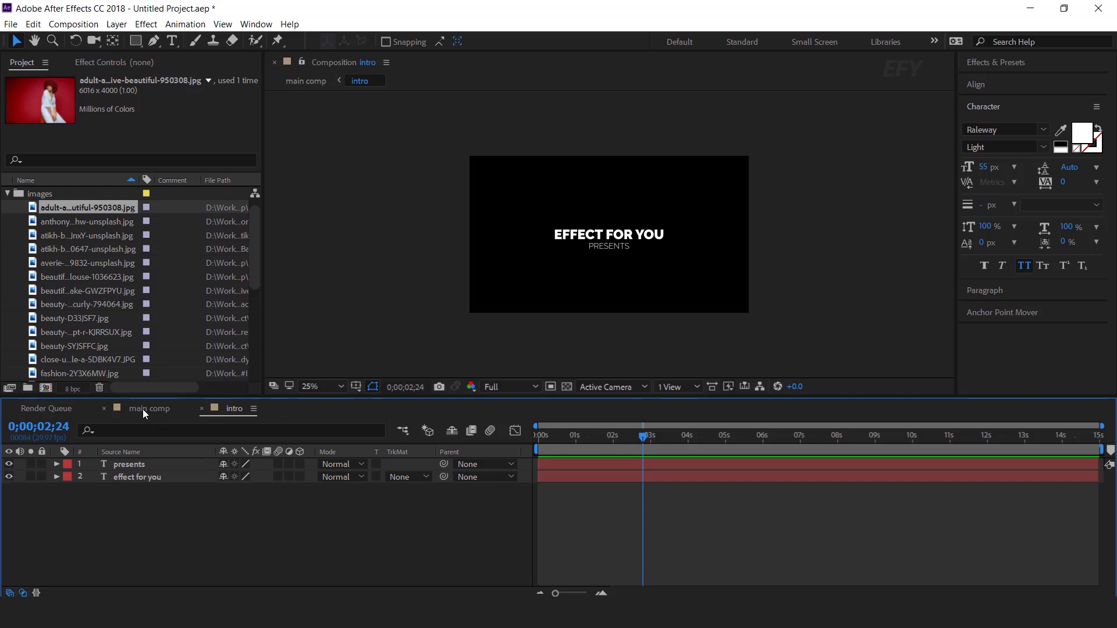
pyautogui.click(142, 410)
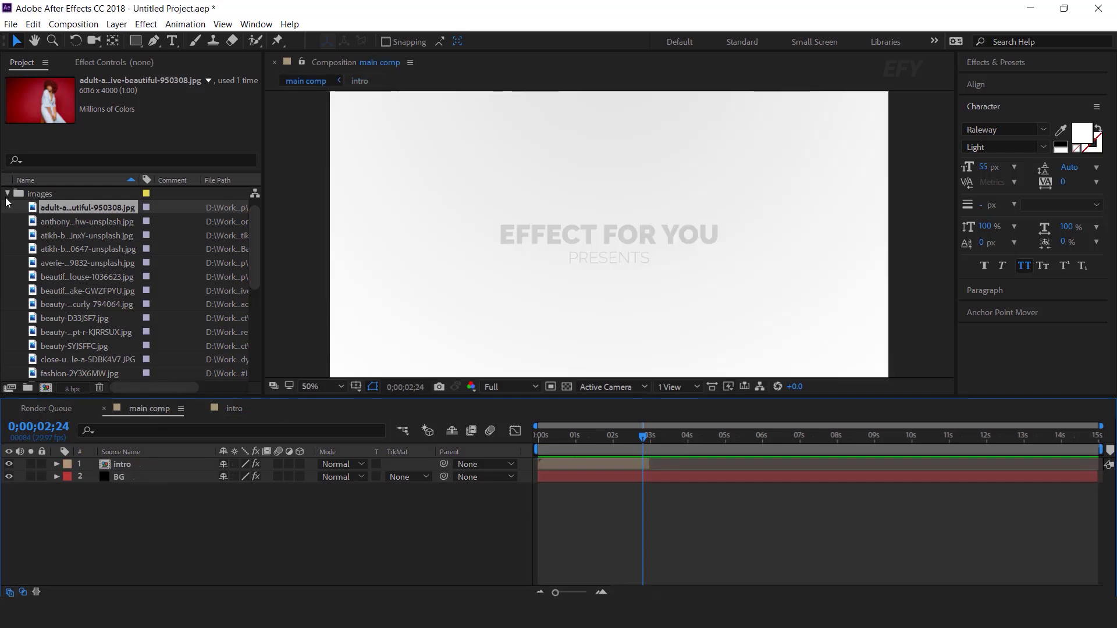
pyautogui.scroll(-5, 72, 253)
pyautogui.scroll(8, 95, 308)
pyautogui.moveTo(61, 198); pyautogui.dragTo(176, 461)
pyautogui.moveTo(545, 464); pyautogui.dragTo(647, 469)
pyautogui.scroll(4, 647, 469)
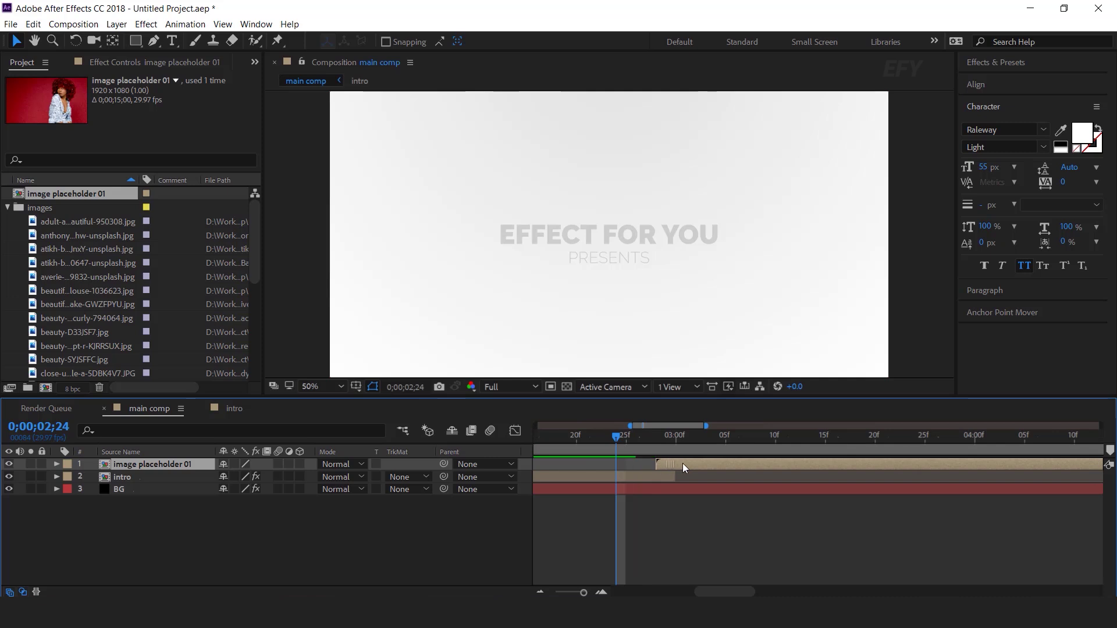
pyautogui.press('-')
pyautogui.press('-')
pyautogui.click(655, 437)
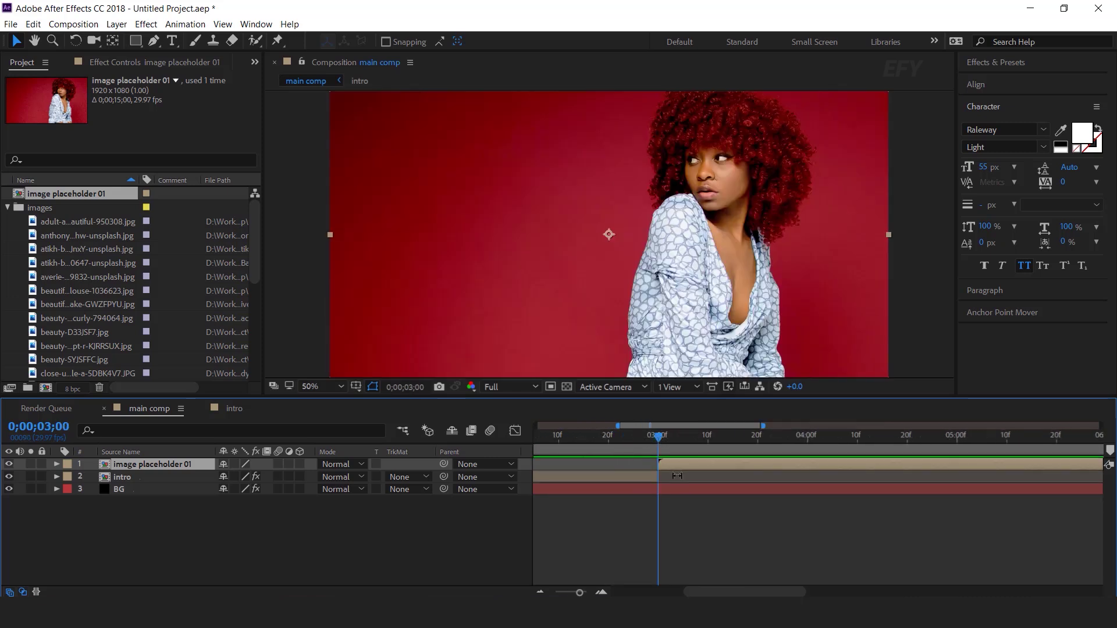
# - Trim the image placeholder 01 layer to five frames so it ends at 0;00;03;05
pyautogui.press('=')
pyautogui.press('=')
pyautogui.press('=')
pyautogui.press('=')
pyautogui.press('pagedown')
pyautogui.press('pagedown')
pyautogui.press('pagedown')
pyautogui.press('pagedown')
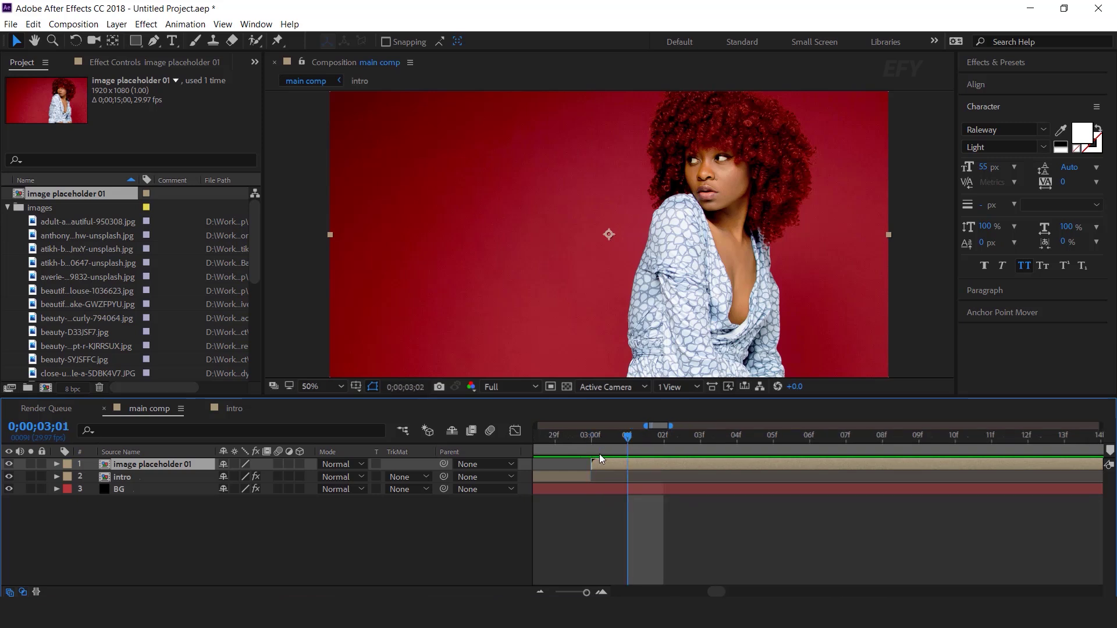
pyautogui.press('pagedown')
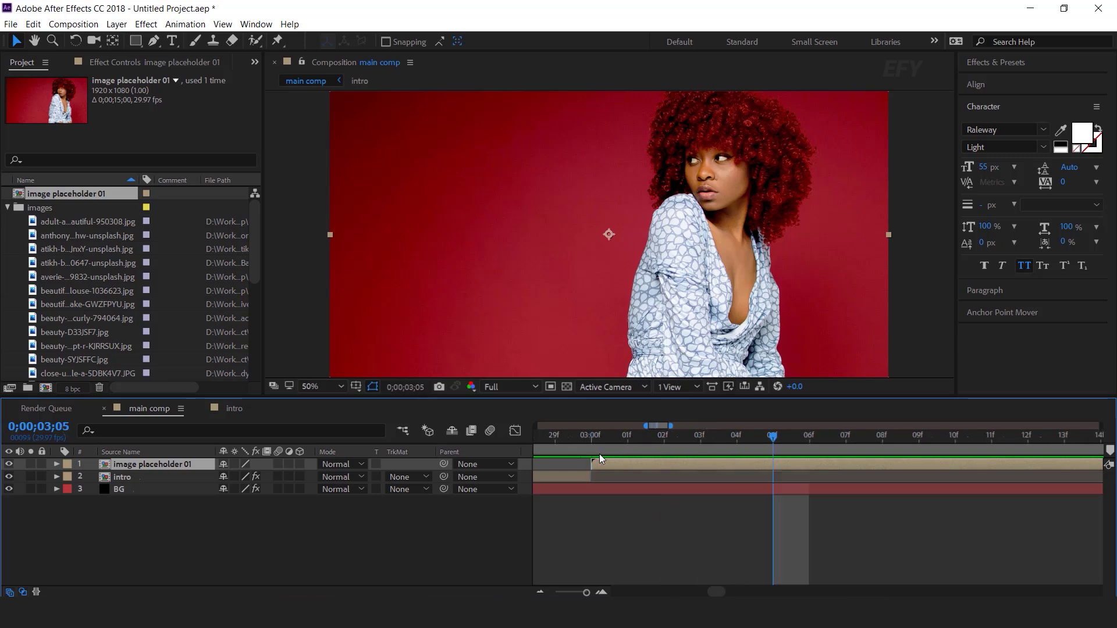
pyautogui.hotkey('alt', ']')
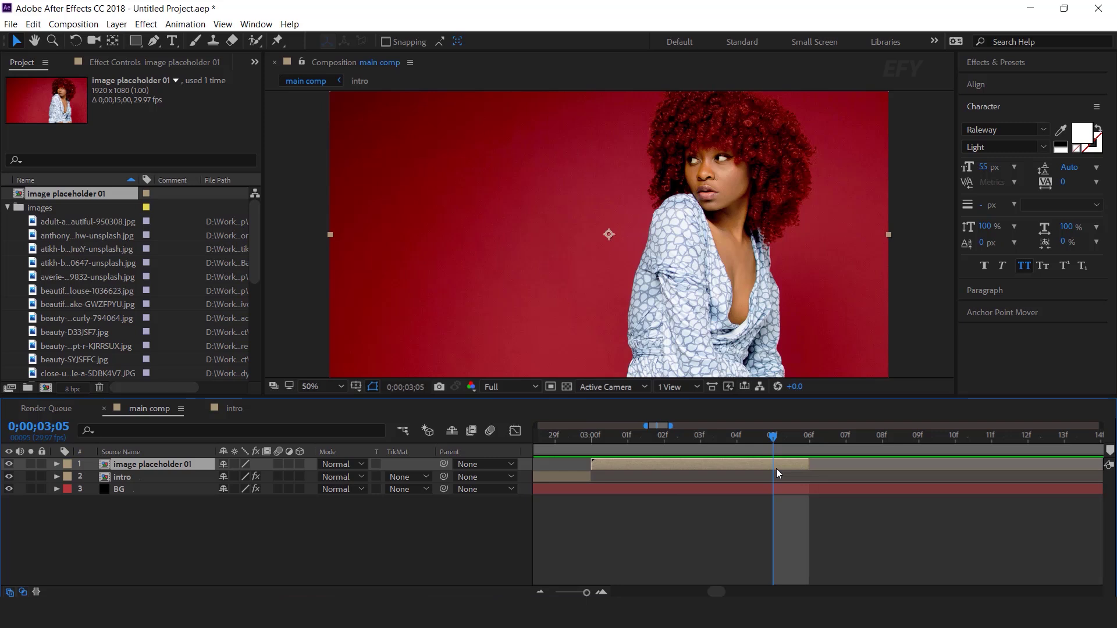
pyautogui.moveTo(808, 465); pyautogui.dragTo(786, 465)
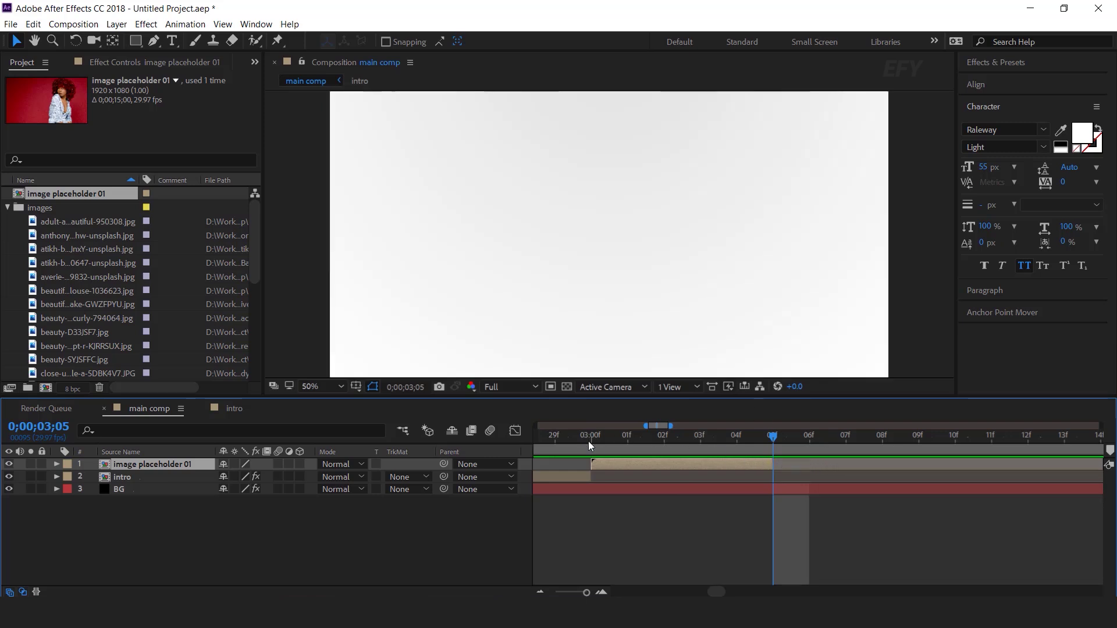
# - Change the image placeholder 01 layer's label color to Fuchsia
pyautogui.moveTo(589, 441); pyautogui.dragTo(665, 441)
pyautogui.scroll(-5, 701, 473)
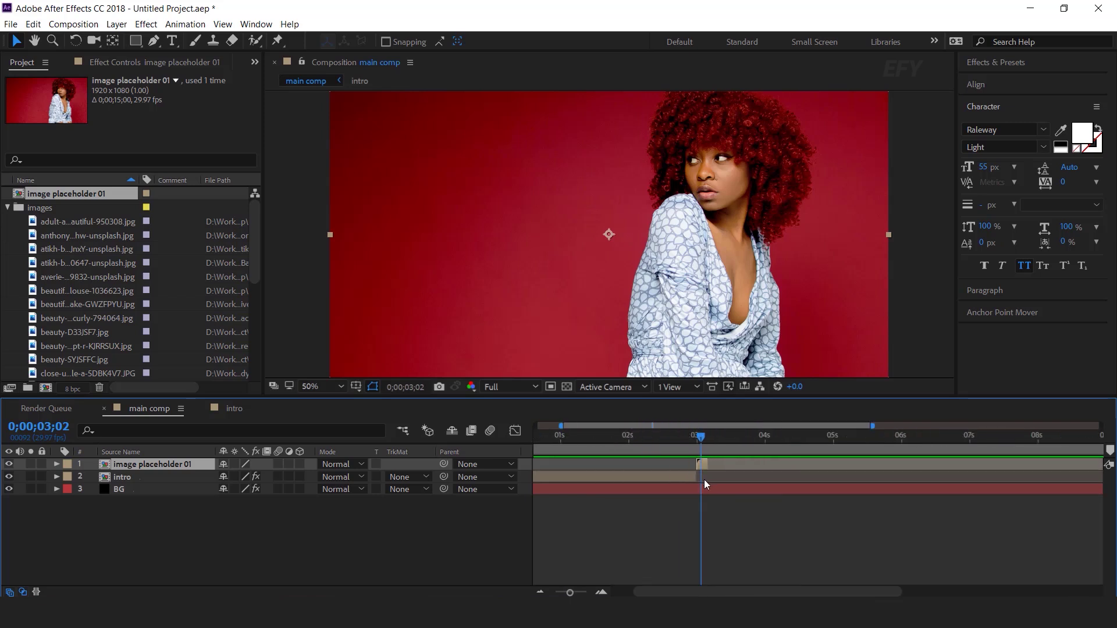
pyautogui.scroll(3, 704, 480)
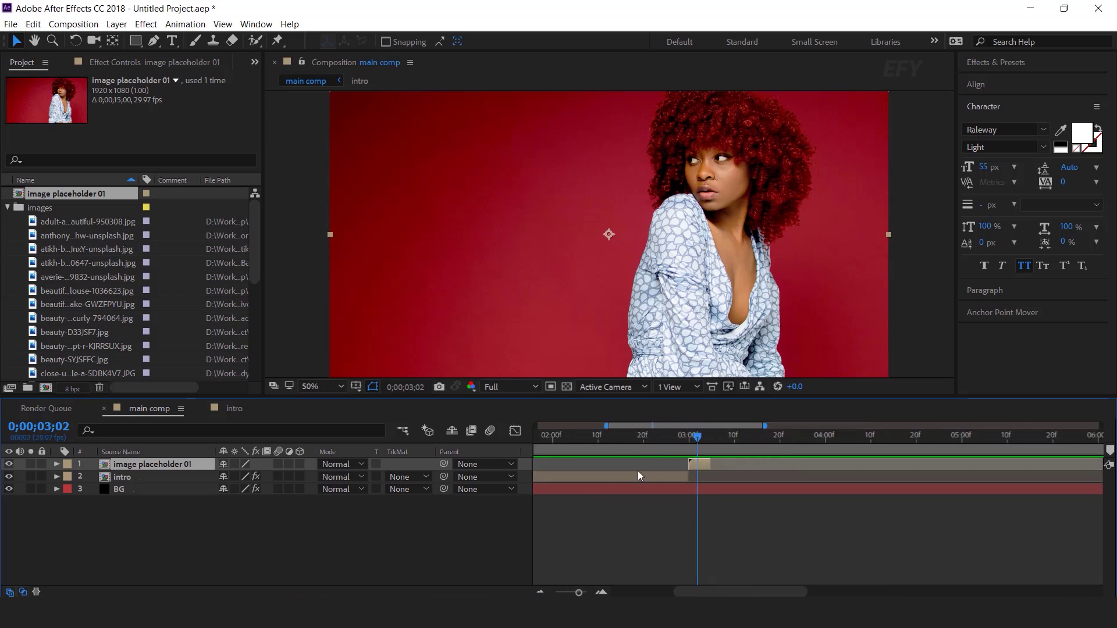
pyautogui.click(67, 464)
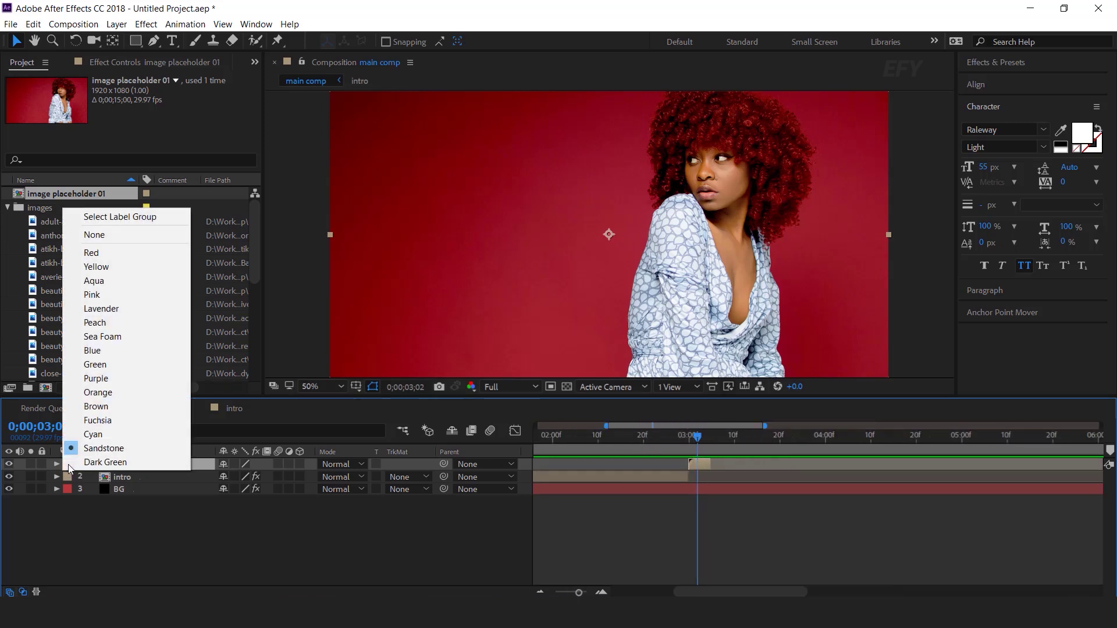
pyautogui.click(94, 421)
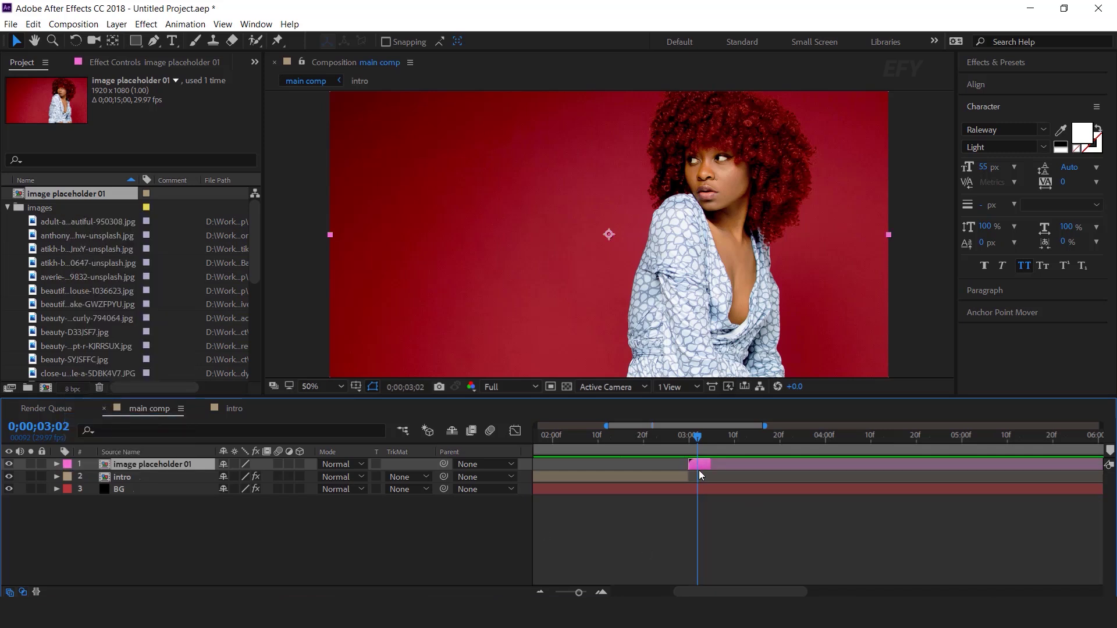
# - Duplicate the image placeholder 01 layer and shift the copy to start at 0;00;03;05, directly after the original
pyautogui.click(819, 463)
pyautogui.scroll(5, 819, 463)
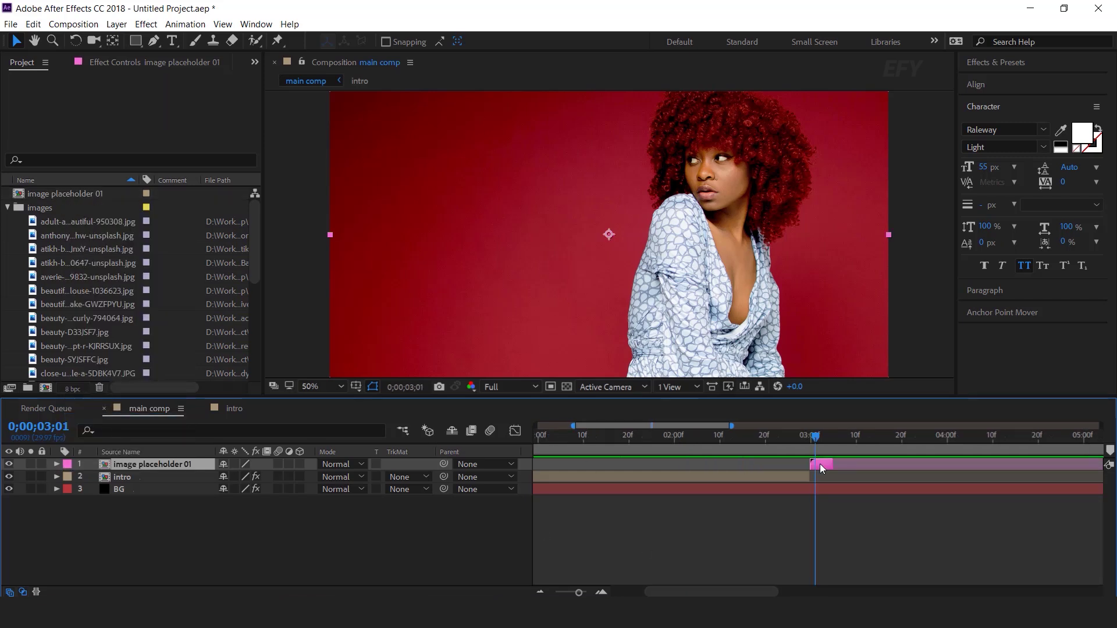
pyautogui.hotkey('ctrl', 'd')
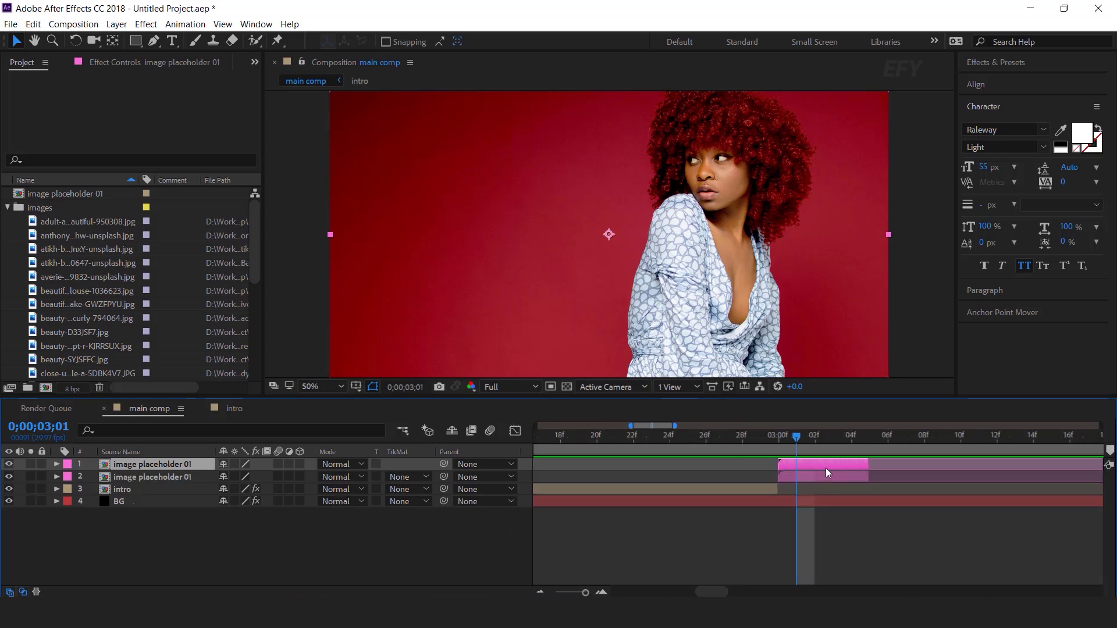
pyautogui.scroll(2, 879, 475)
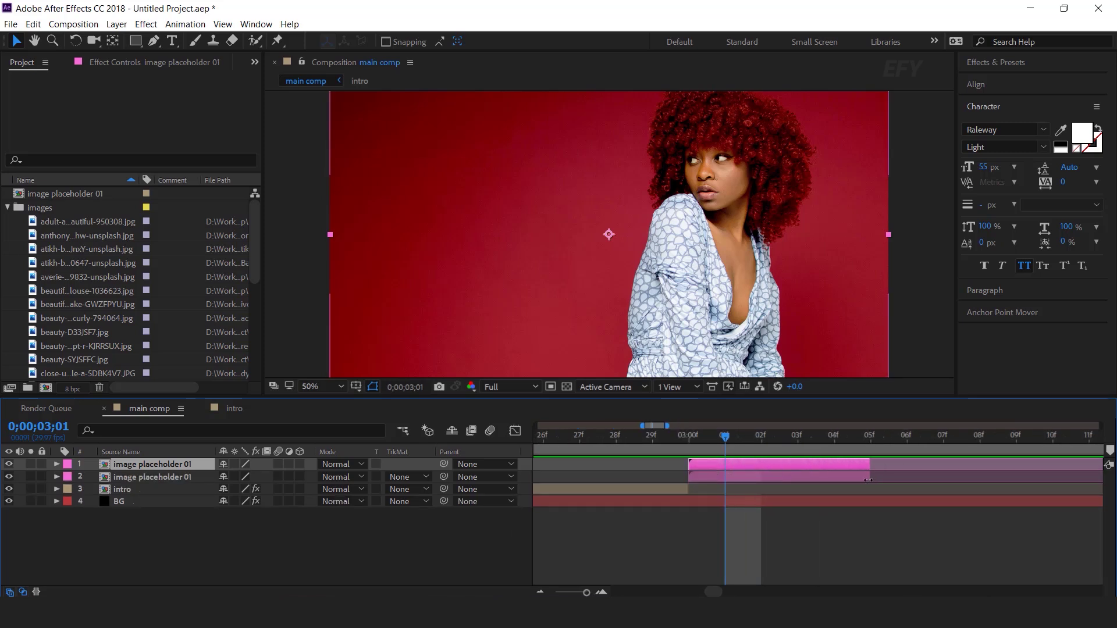
pyautogui.moveTo(701, 463); pyautogui.dragTo(913, 437)
pyautogui.scroll(-2, 889, 466)
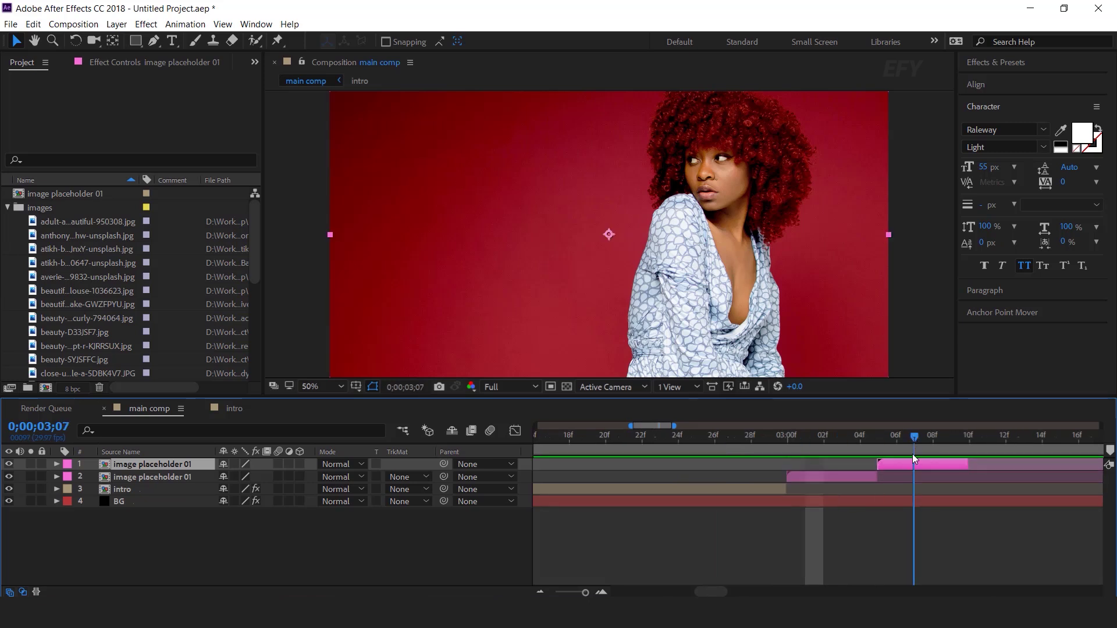
# - Duplicate the image placeholder 01 composition in the project and make the copy the source of main comp's top layer
pyautogui.click(83, 194)
pyautogui.hotkey('ctrl', 'd')
pyautogui.moveTo(109, 212); pyautogui.dragTo(179, 466)
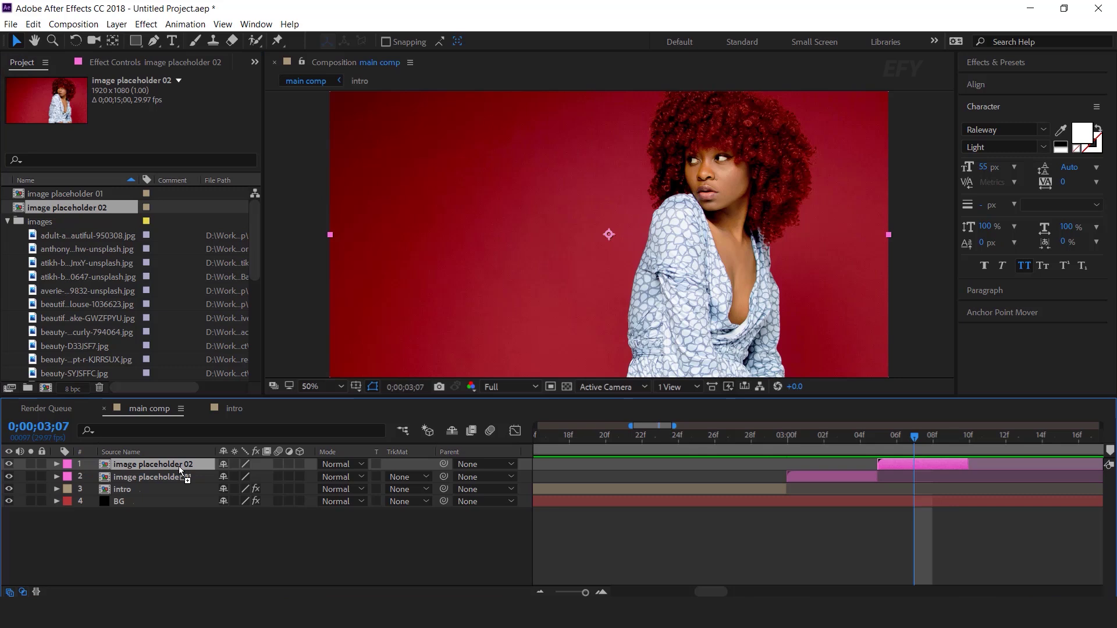
# - Replace the photo inside image placeholder 02 with anthony...hw-unsplash.jpg, reduce and reposition it to fit the frame, and return to main comp
pyautogui.doubleClick(179, 466)
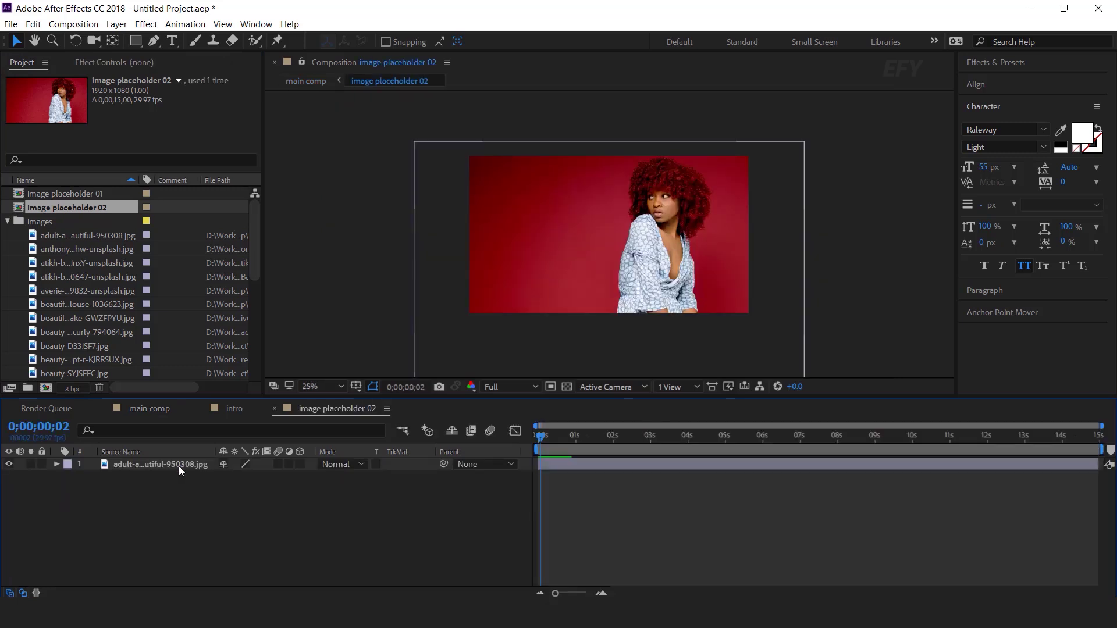
pyautogui.click(84, 249)
pyautogui.moveTo(84, 246); pyautogui.dragTo(175, 465)
pyautogui.moveTo(786, 269); pyautogui.dragTo(778, 249)
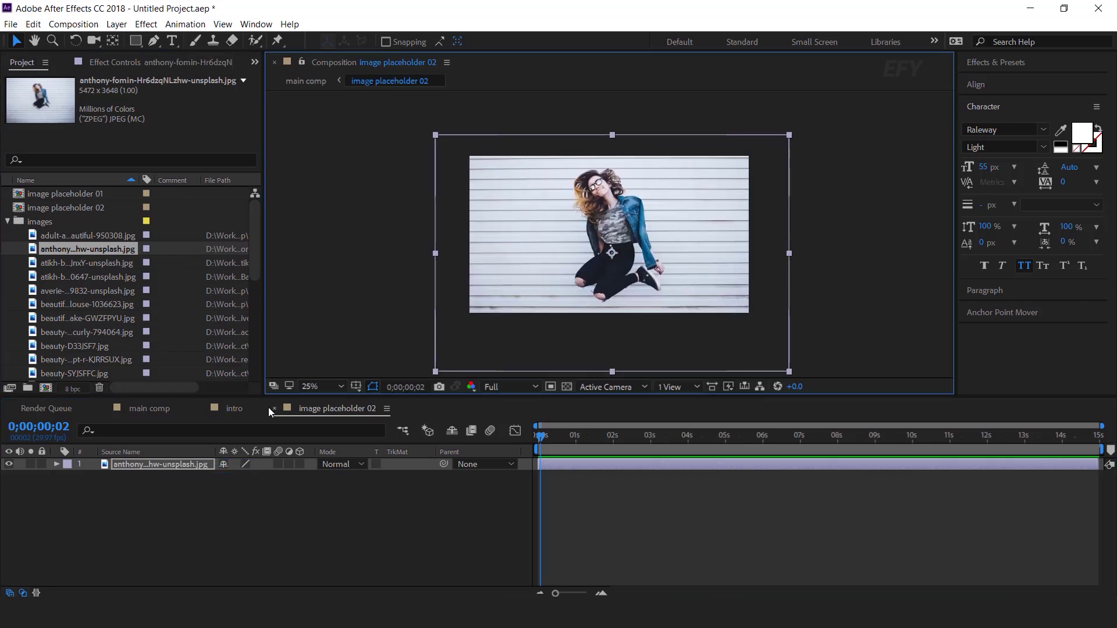
pyautogui.click(275, 409)
pyautogui.click(203, 408)
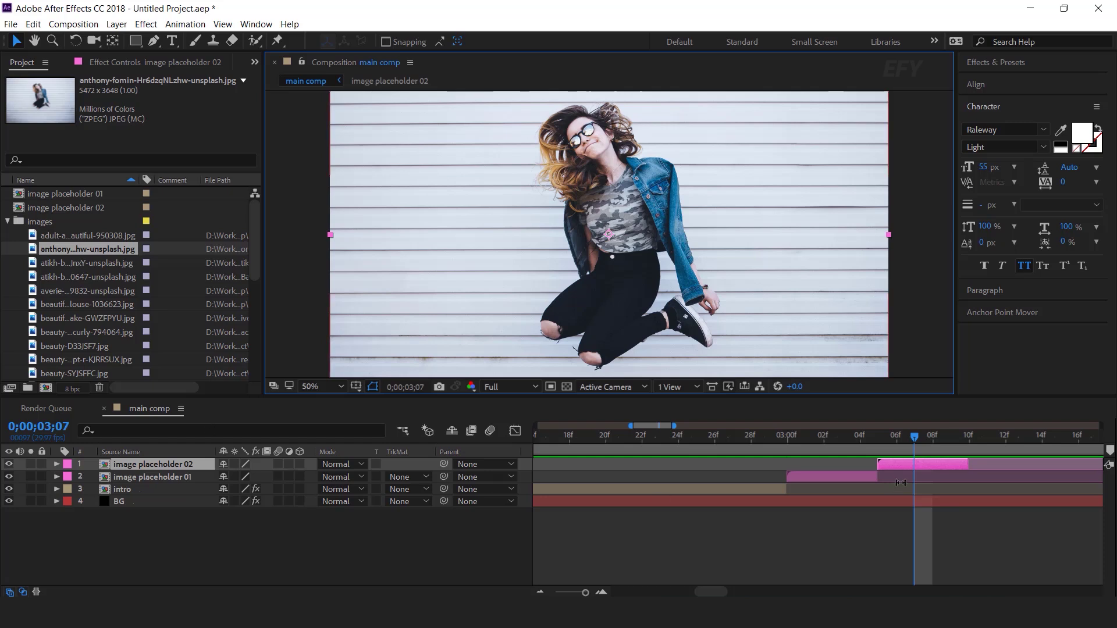
# - Duplicate the image placeholder 02 layer and shift the copy to start at 0;00;03;10, directly after the original
pyautogui.press('h')
pyautogui.moveTo(900, 542); pyautogui.dragTo(695, 558)
pyautogui.press('v')
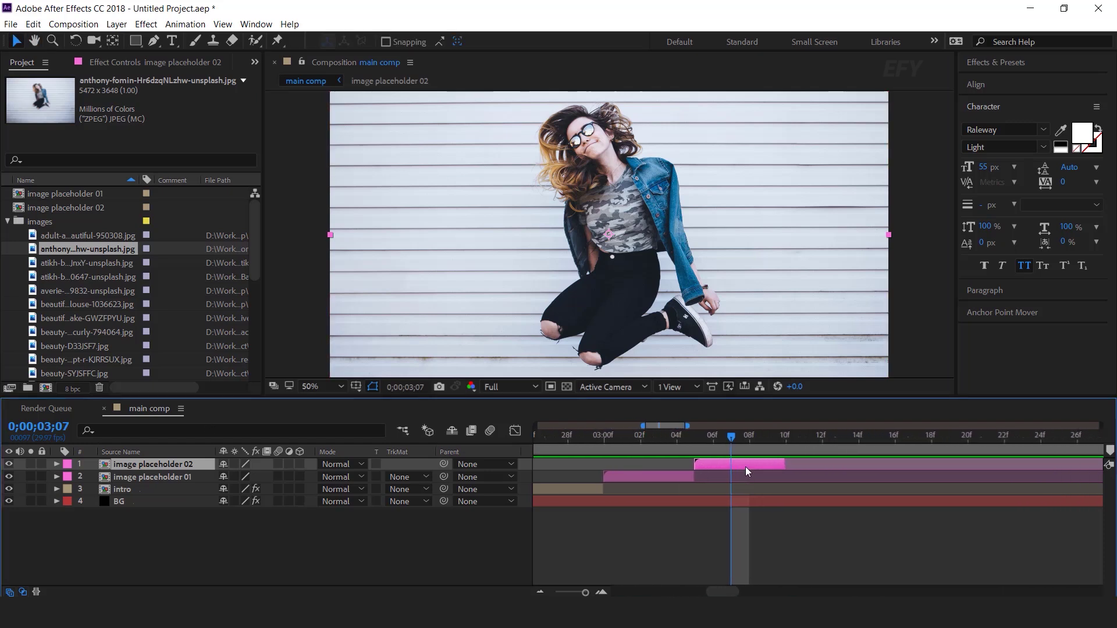
pyautogui.hotkey('ctrl', 'd')
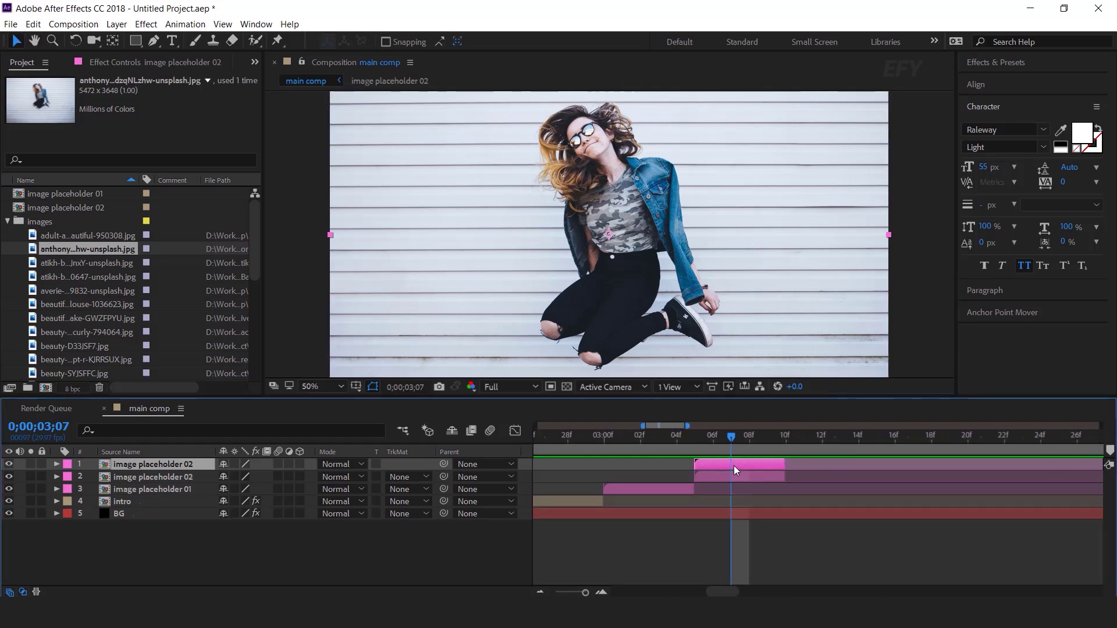
pyautogui.moveTo(735, 465); pyautogui.dragTo(802, 466)
pyautogui.click(821, 435)
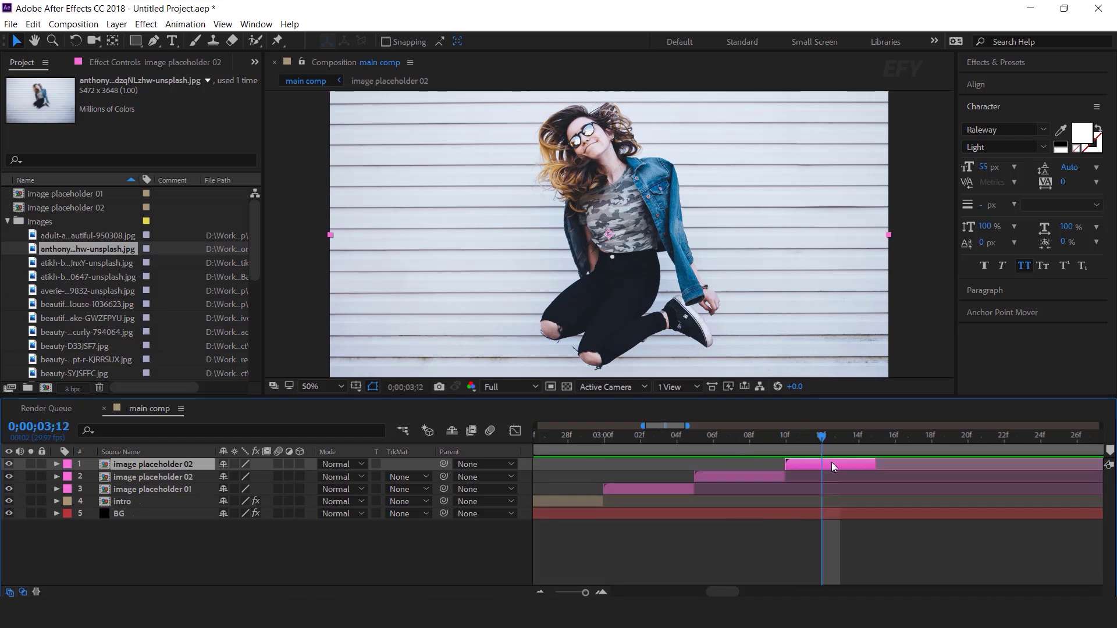
# - Duplicate the image placeholder 02 composition in the project and swap the copy in as the source of main comp's top layer
pyautogui.click(79, 207)
pyautogui.hotkey('ctrl', 'd')
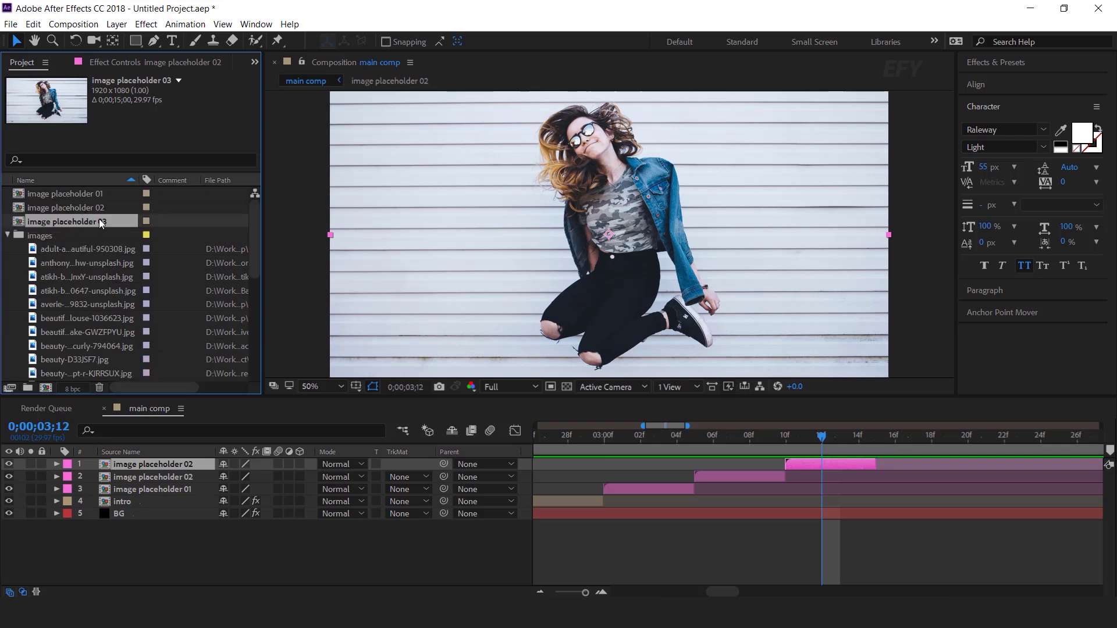
pyautogui.moveTo(179, 261); pyautogui.dragTo(181, 463)
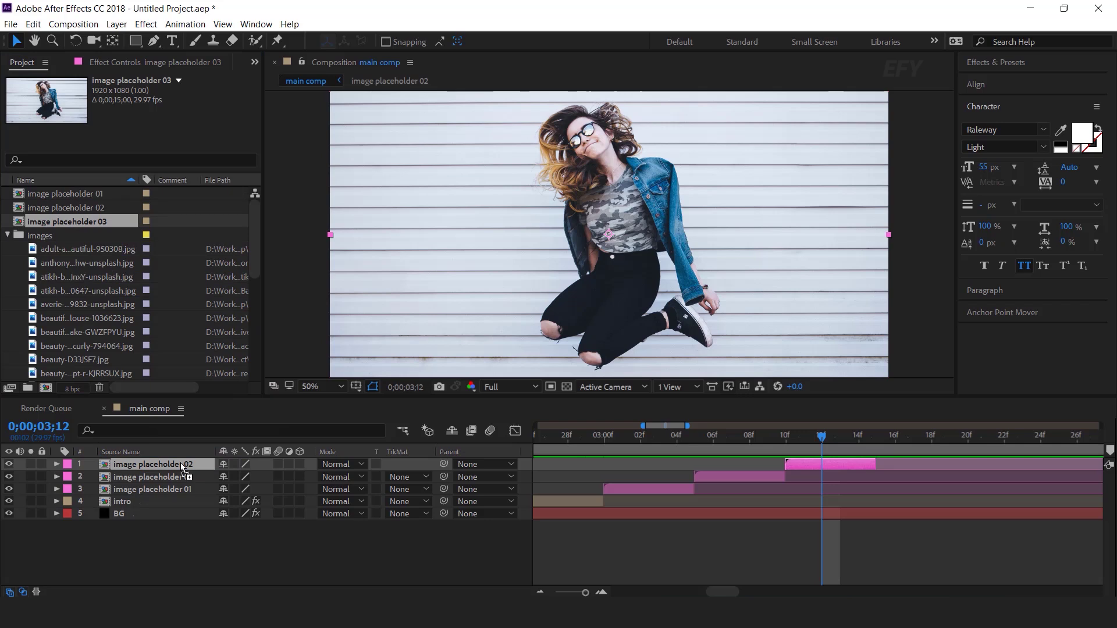
pyautogui.moveTo(180, 463); pyautogui.dragTo(180, 463)
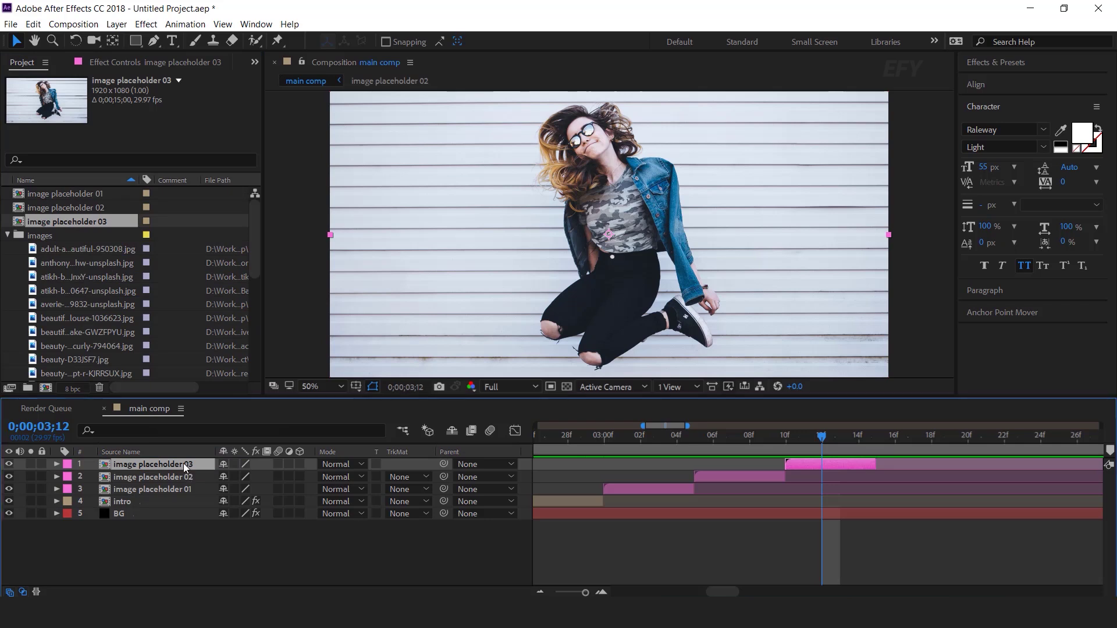
# - Replace the photo inside image placeholder 03 with atikh-b...JnxY-unsplash.jpg, shrink and reposition it to fit the frame, and return to main comp
pyautogui.doubleClick(184, 463)
pyautogui.click(185, 469)
pyautogui.click(100, 277)
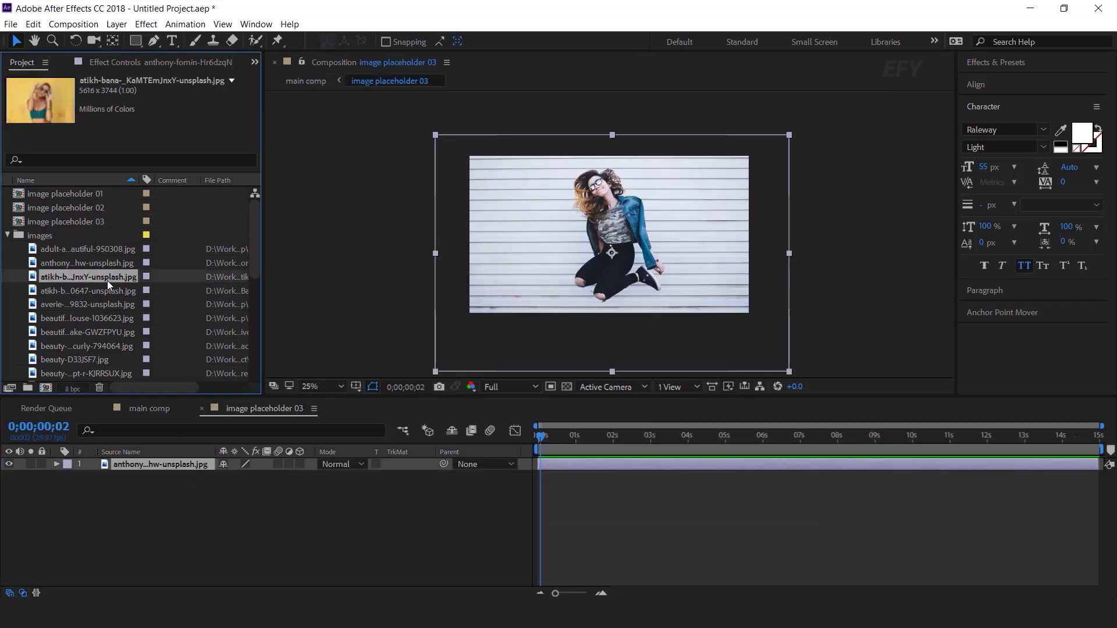
pyautogui.keyDown('alt'); pyautogui.moveTo(108, 276); pyautogui.dragTo(175, 470); pyautogui.keyUp('alt')
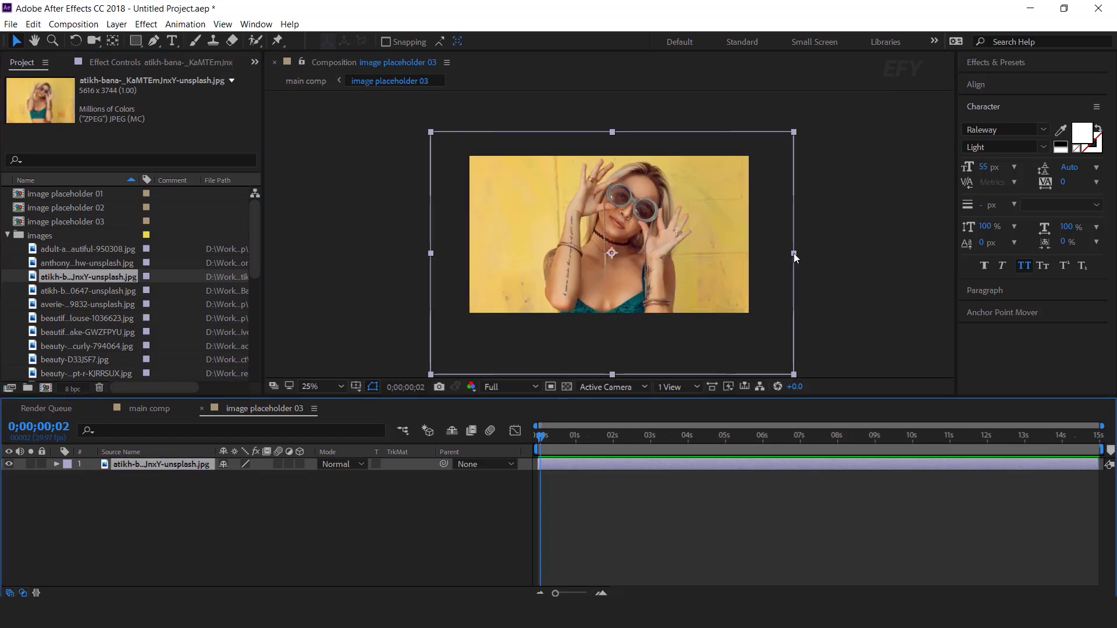
pyautogui.moveTo(658, 246); pyautogui.dragTo(659, 232)
pyautogui.click(245, 506)
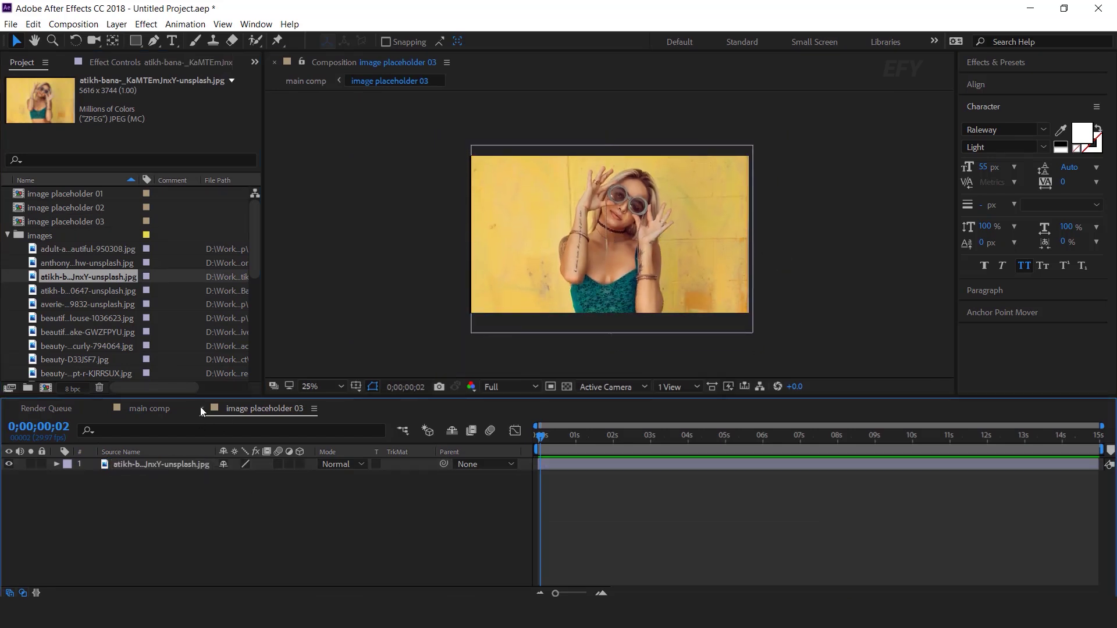
pyautogui.click(201, 407)
# - Duplicate the image placeholder 03 layer and shift the copy to start at 0;00;03;15, directly after the original
pyautogui.click(810, 464)
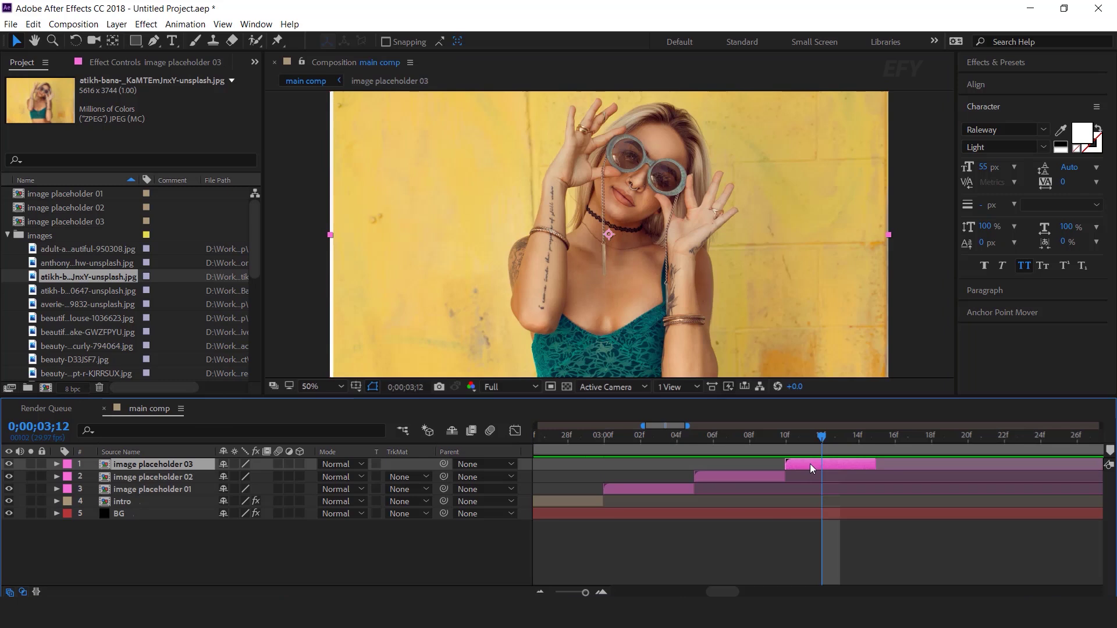
pyautogui.hotkey('ctrl', 'd')
pyautogui.moveTo(807, 464); pyautogui.dragTo(889, 464)
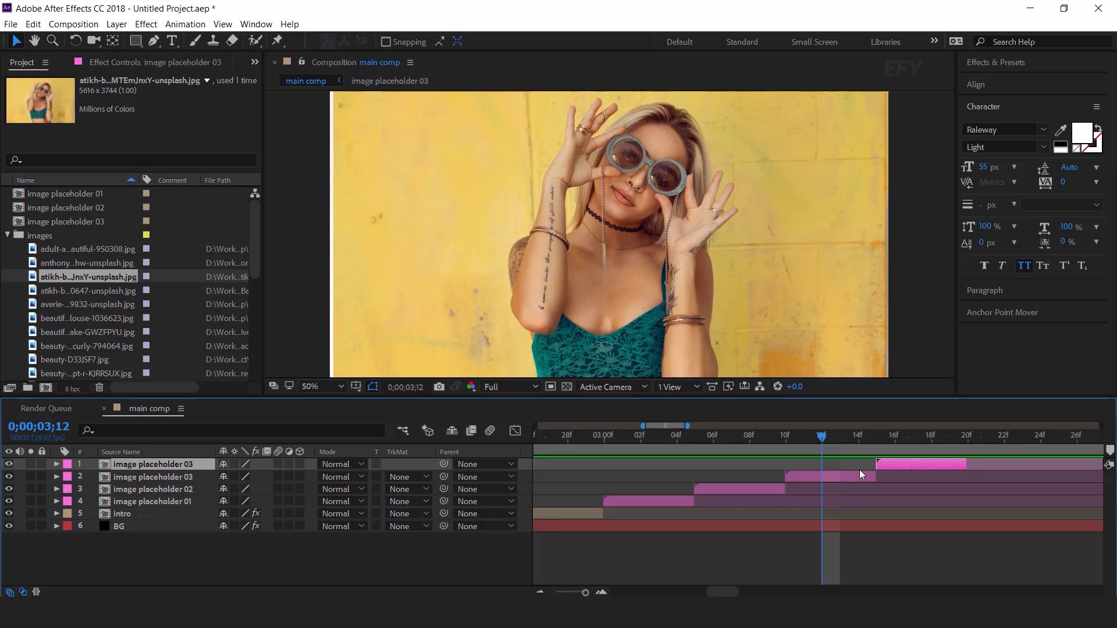
pyautogui.moveTo(818, 437); pyautogui.dragTo(924, 478)
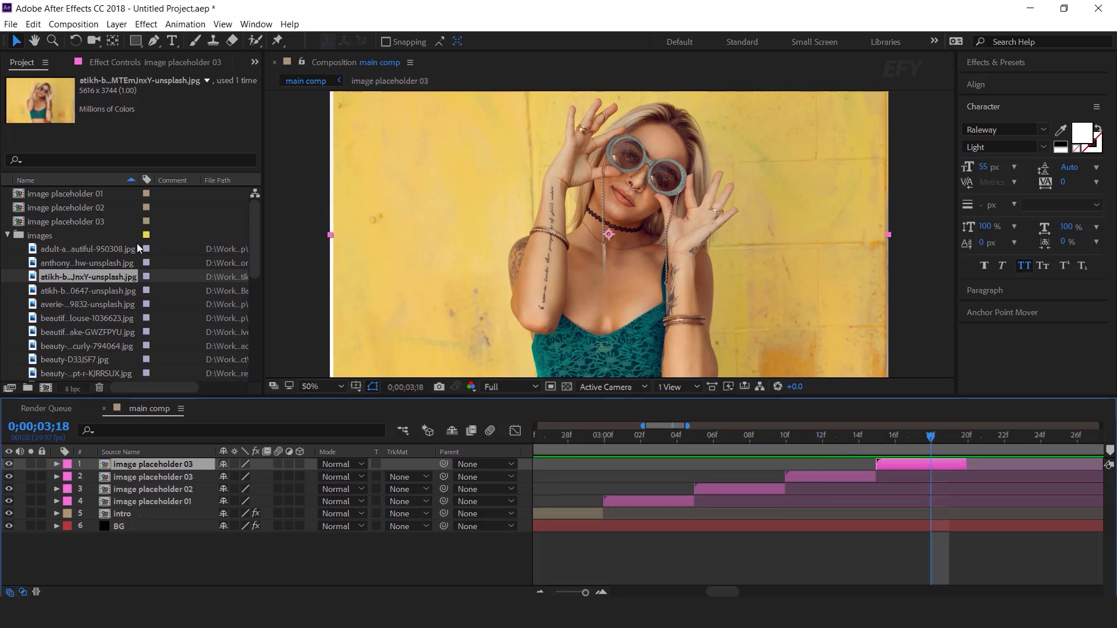
# - Duplicate the image placeholder 03 composition in the project and swap the copy in as the source of main comp's top layer
pyautogui.click(92, 221)
pyautogui.hotkey('ctrl', 'd')
pyautogui.moveTo(45, 234); pyautogui.dragTo(186, 466)
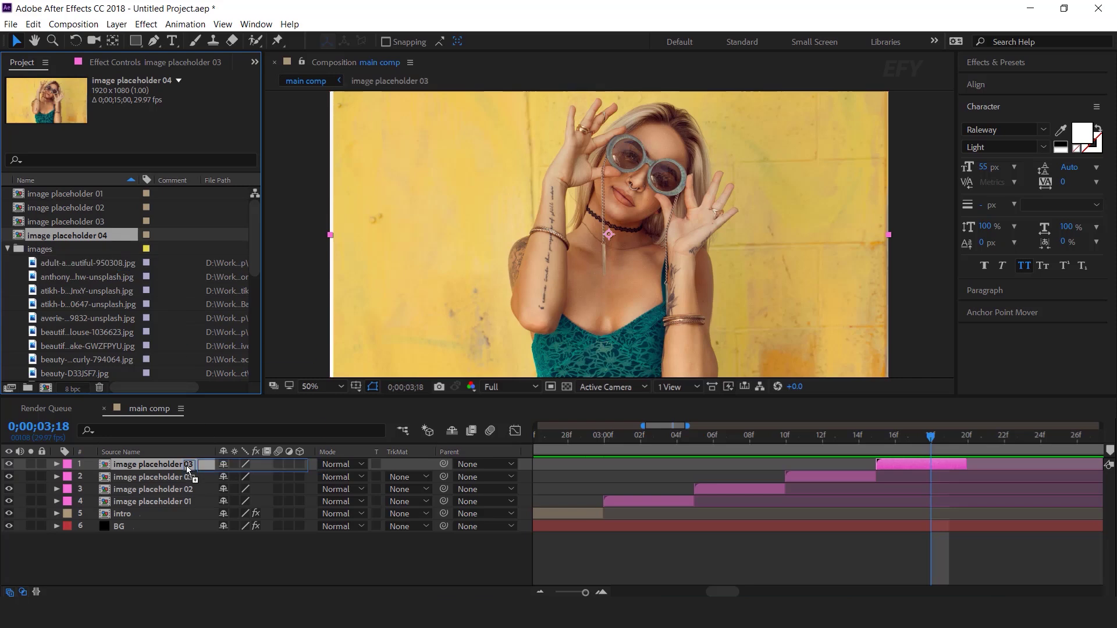
# - Open image placeholder 04 and replace its photo with atikh-b...0647-unsplash.jpg
pyautogui.doubleClick(190, 468)
pyautogui.click(134, 304)
pyautogui.moveTo(134, 307); pyautogui.dragTo(198, 464)
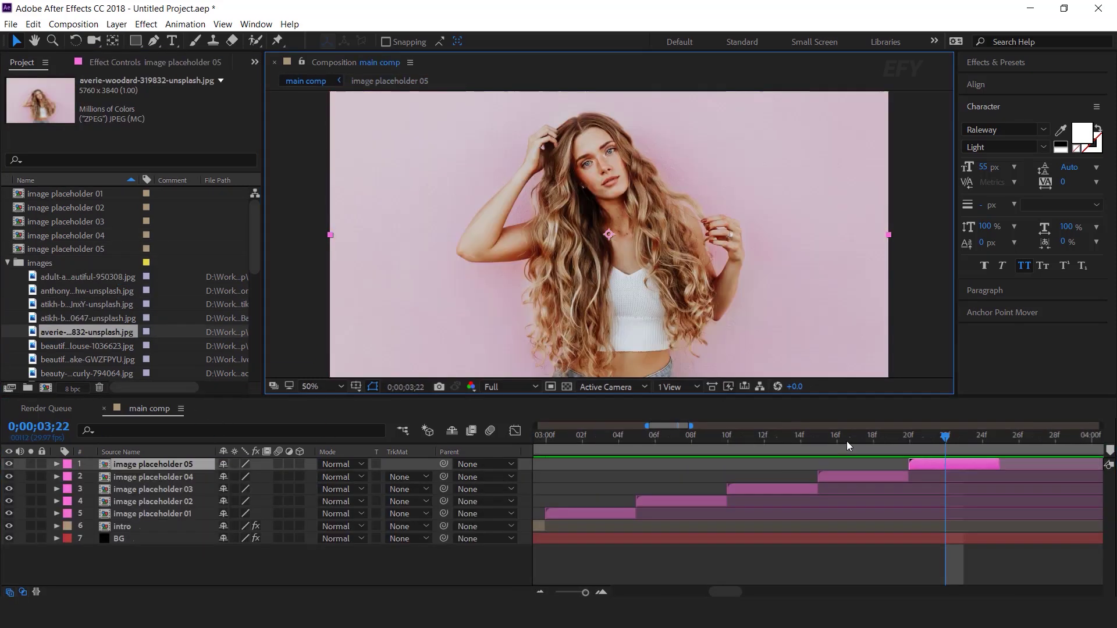
# - Play main comp from the beginning to preview the intro title and the sequence of five image placeholders
pyautogui.press('-')
pyautogui.press('-')
pyautogui.click(727, 435)
pyautogui.press('Home')
pyautogui.press('space')
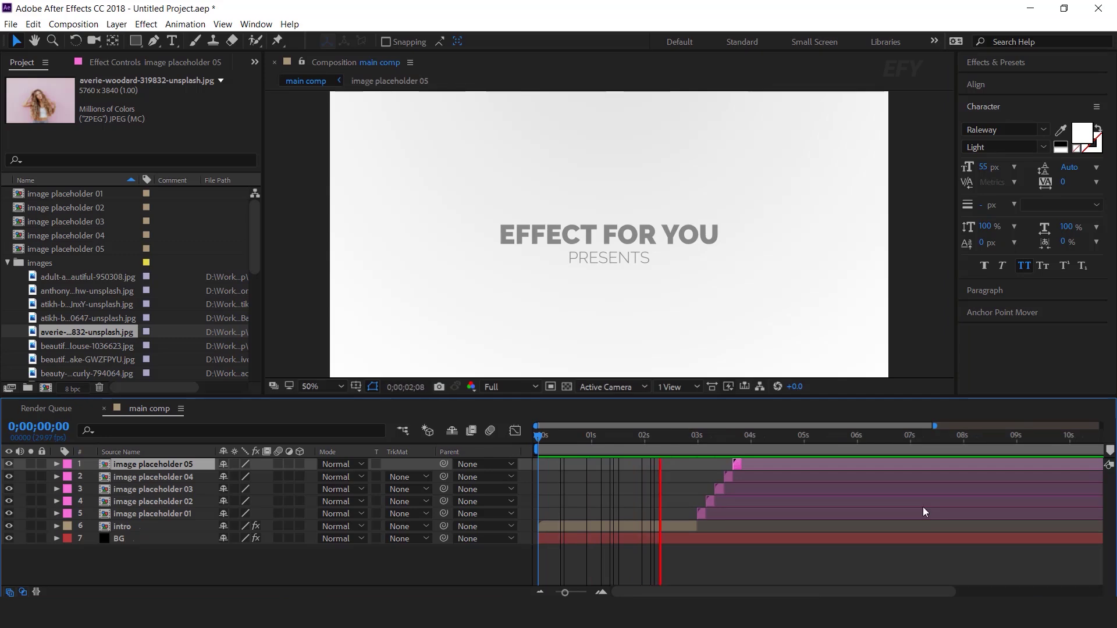
pyautogui.press('space')
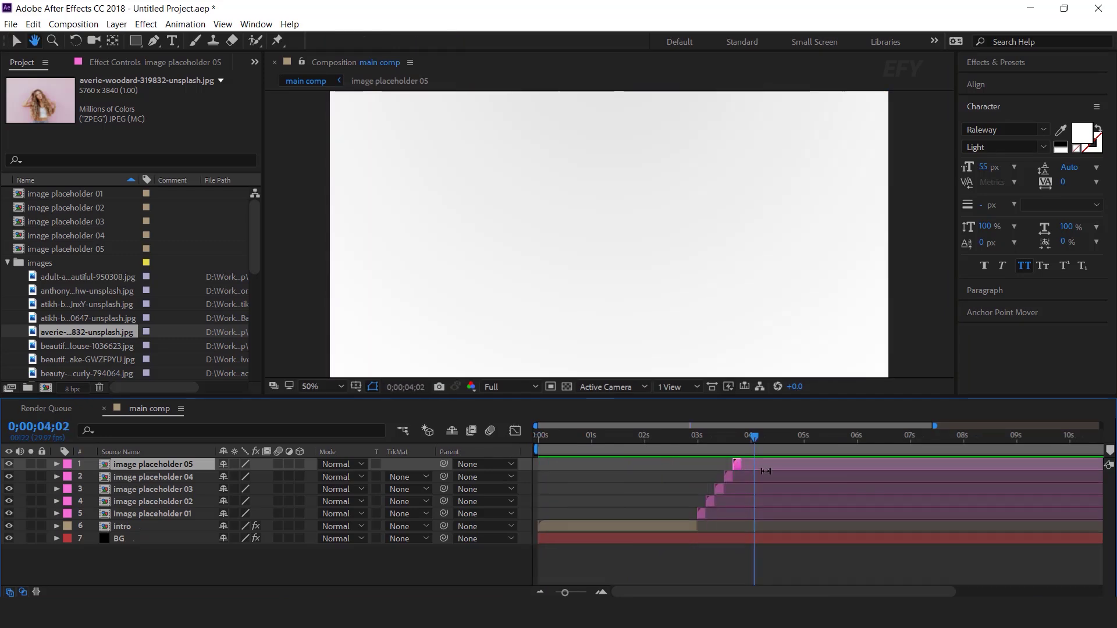
# - Place the playhead at 0;00;03;25, where the image placeholder 05 layer ends
pyautogui.click(741, 435)
pyautogui.moveTo(564, 592); pyautogui.dragTo(585, 592)
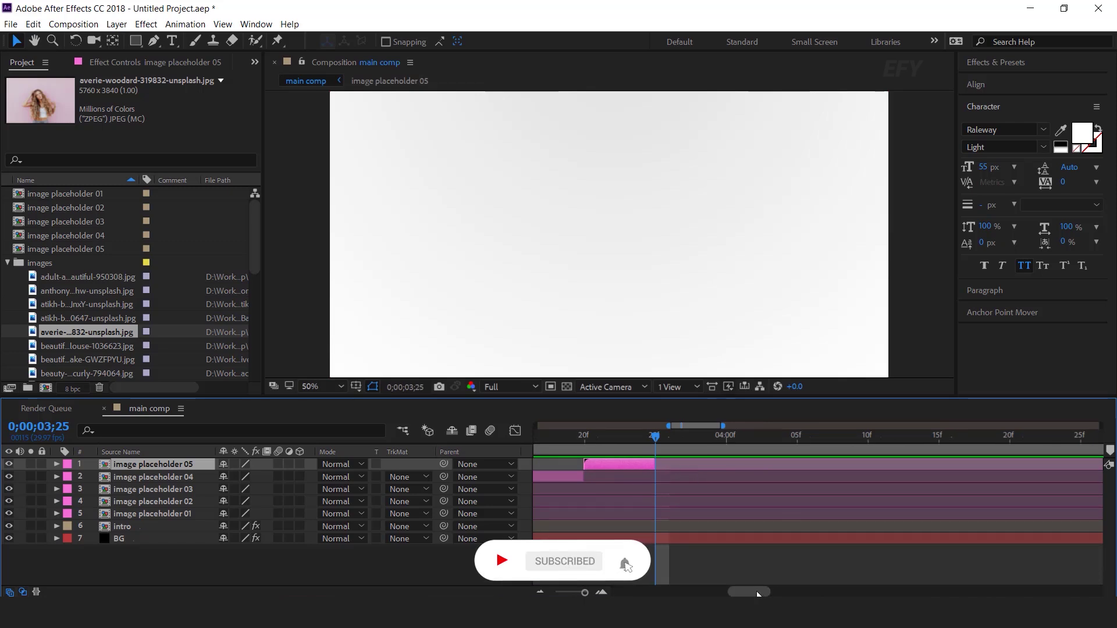
pyautogui.moveTo(758, 592); pyautogui.dragTo(750, 594)
# - Collapse the images folder and create a 1920 x 1080, 29.97 fps, 15-second composition named text 1
pyautogui.click(7, 263)
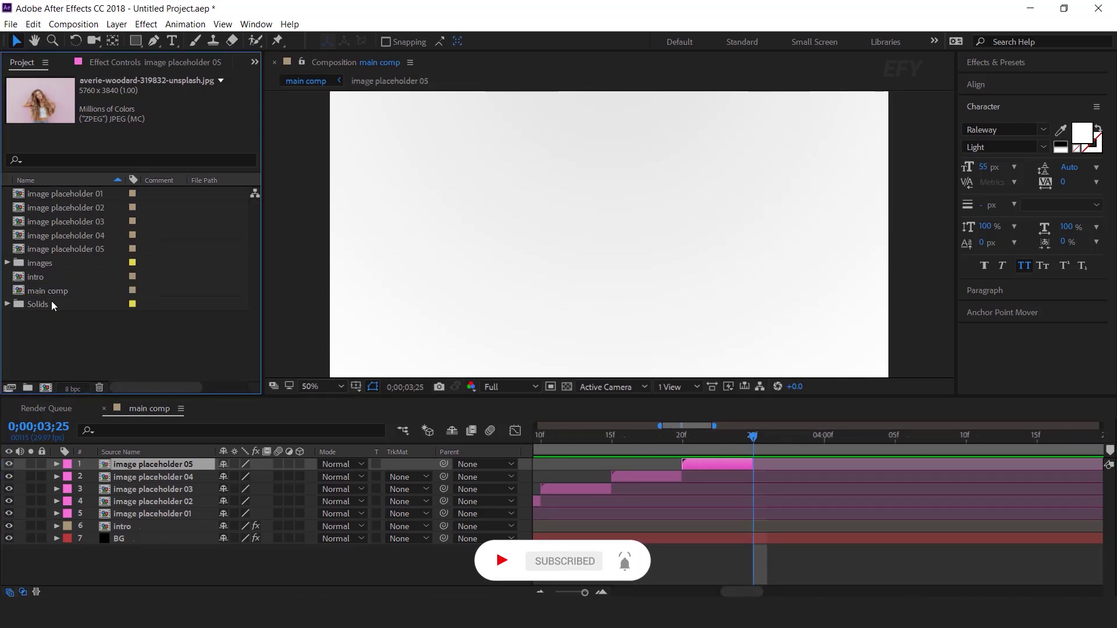
pyautogui.click(67, 336)
pyautogui.click(46, 388)
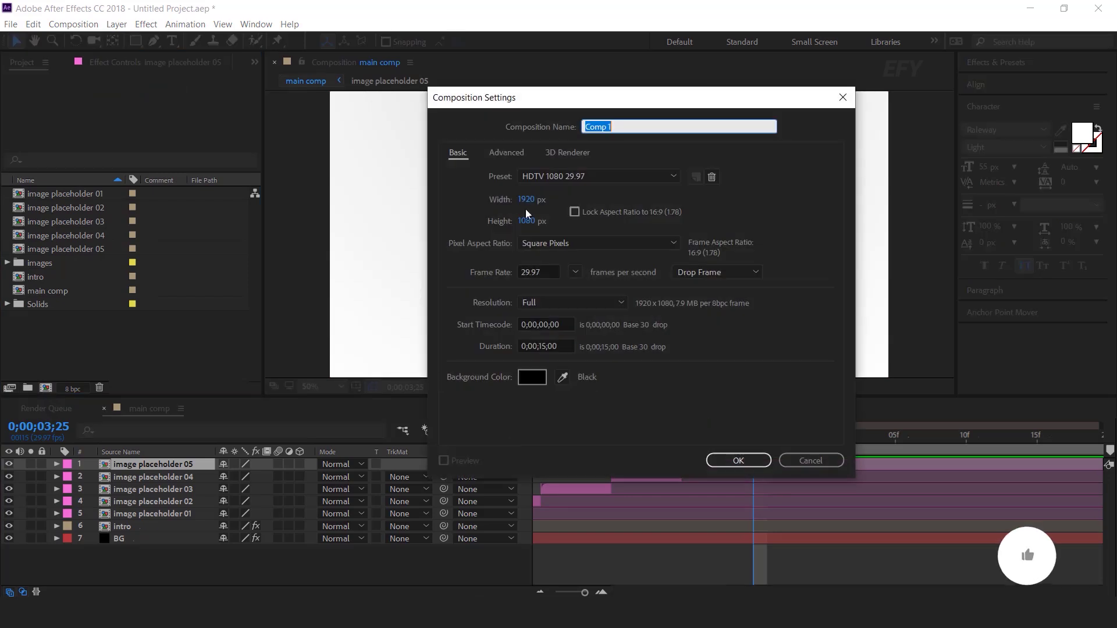
pyautogui.write('te')
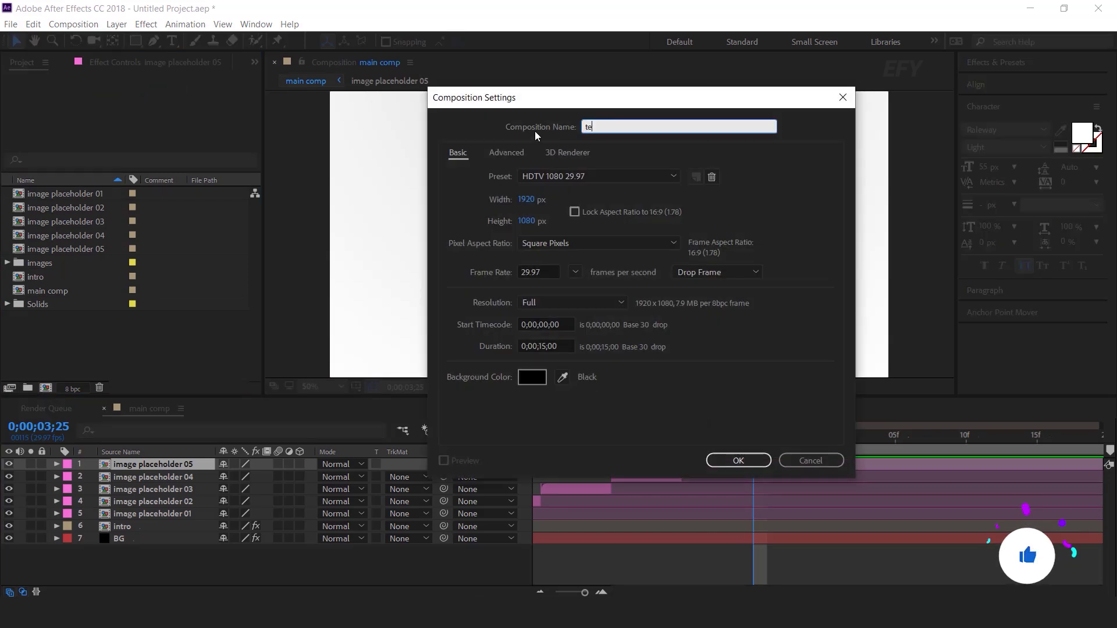
pyautogui.write('xt 1')
pyautogui.press('Return')
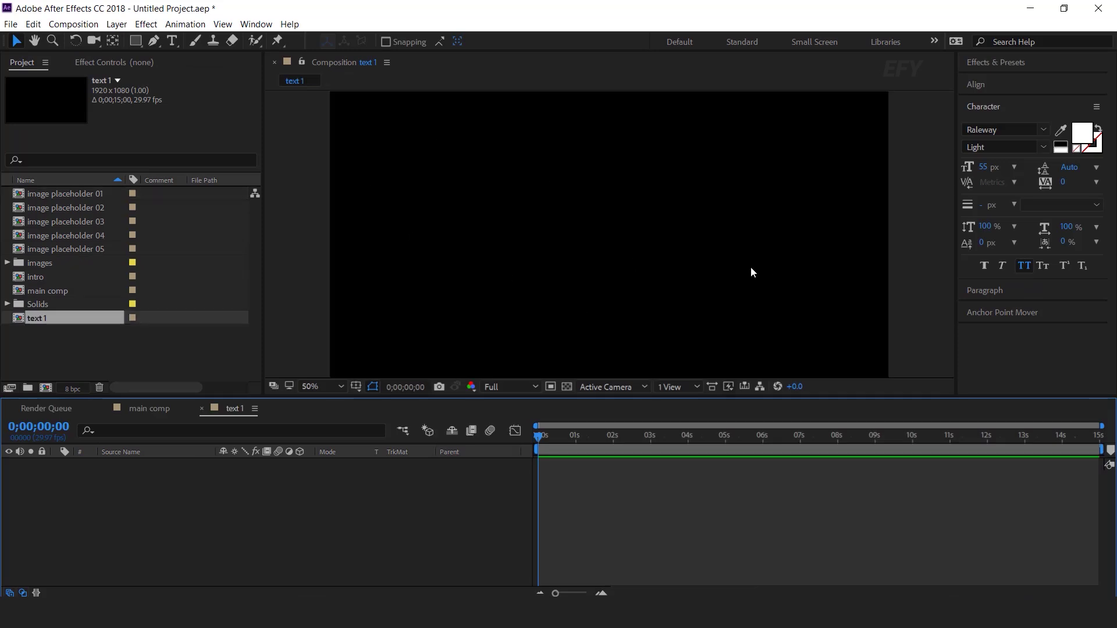
# - Add the text "welcome" in Raleway Black to the text 1 composition and set its size to 110 px
pyautogui.click(173, 41)
pyautogui.click(550, 226)
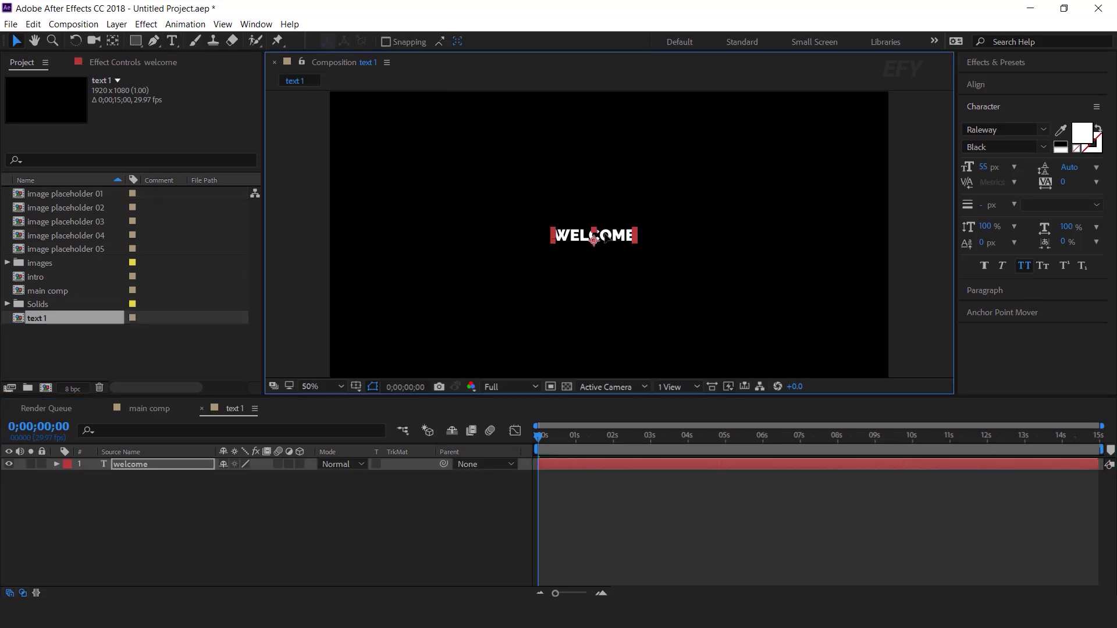
pyautogui.click(984, 167)
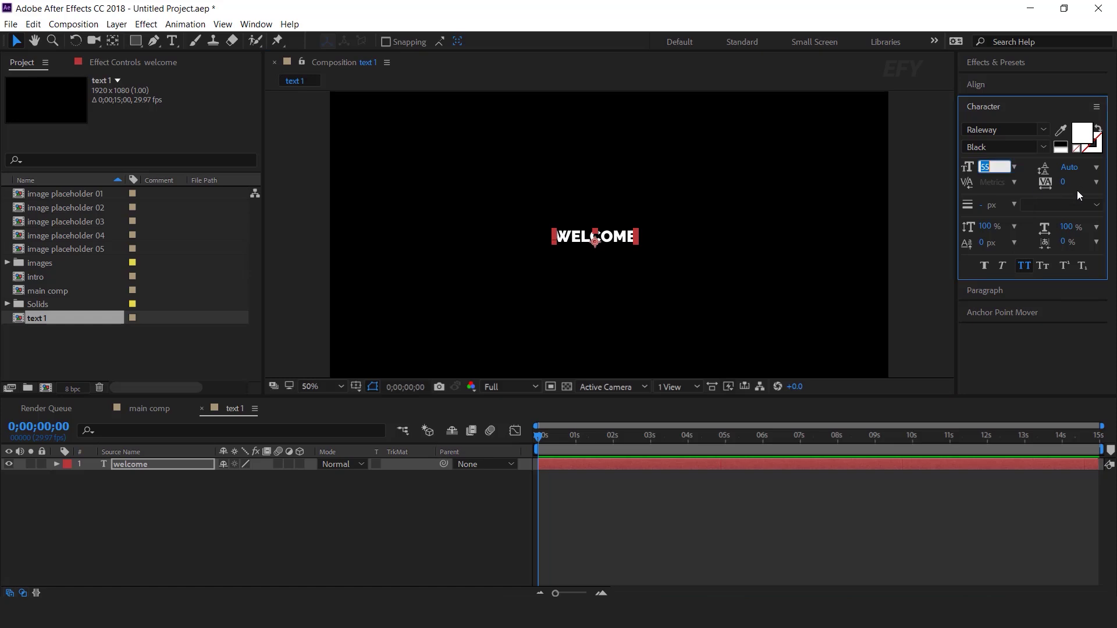
pyautogui.write('100')
pyautogui.press('Return')
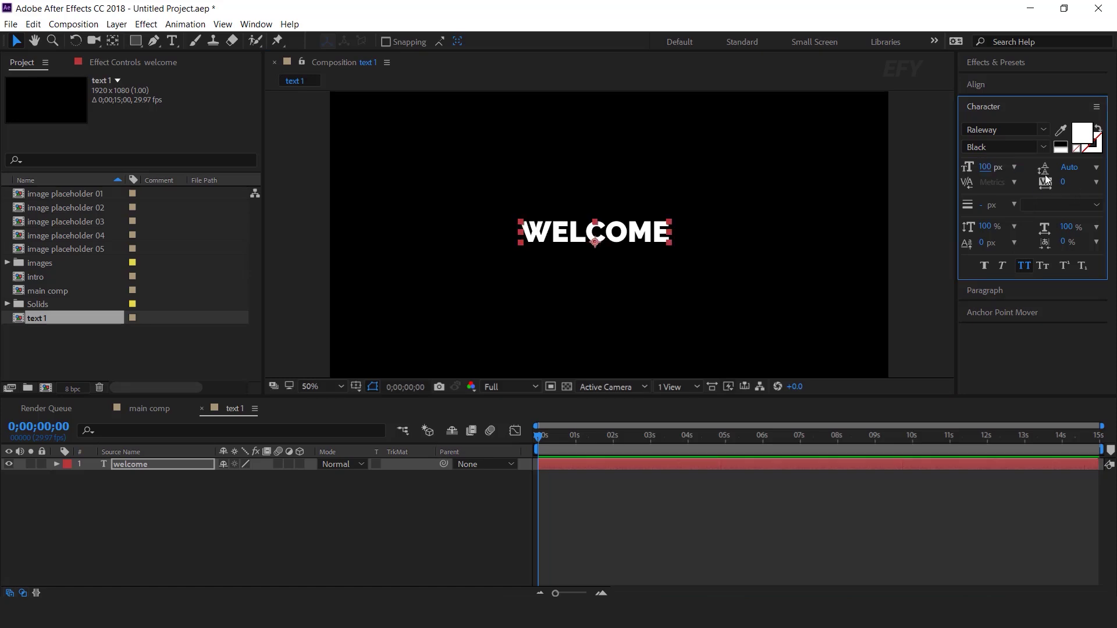
pyautogui.write('110')
pyautogui.press('Return')
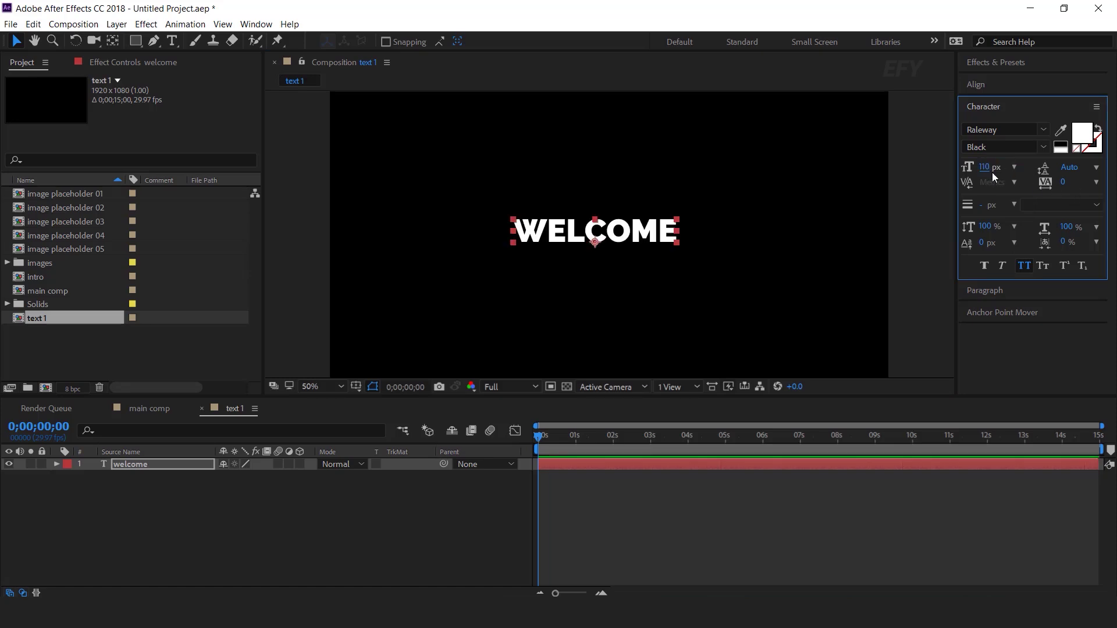
# - Center the welcome text horizontally and vertically in the composition, and close text 1 to return to main comp
pyautogui.click(1007, 87)
pyautogui.click(996, 122)
pyautogui.click(1071, 121)
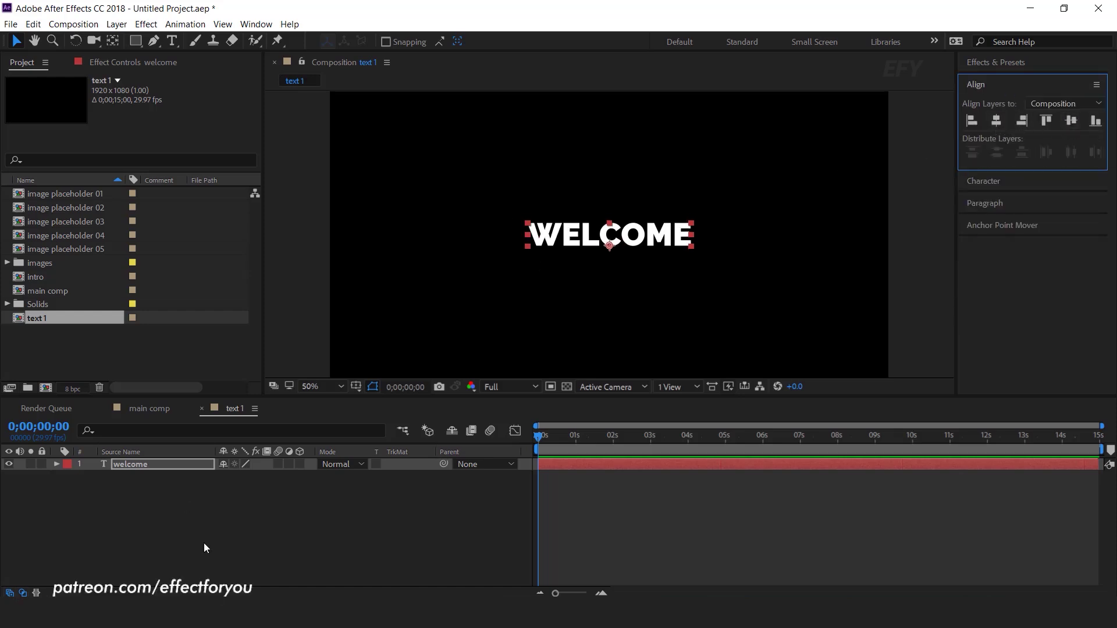
pyautogui.click(371, 545)
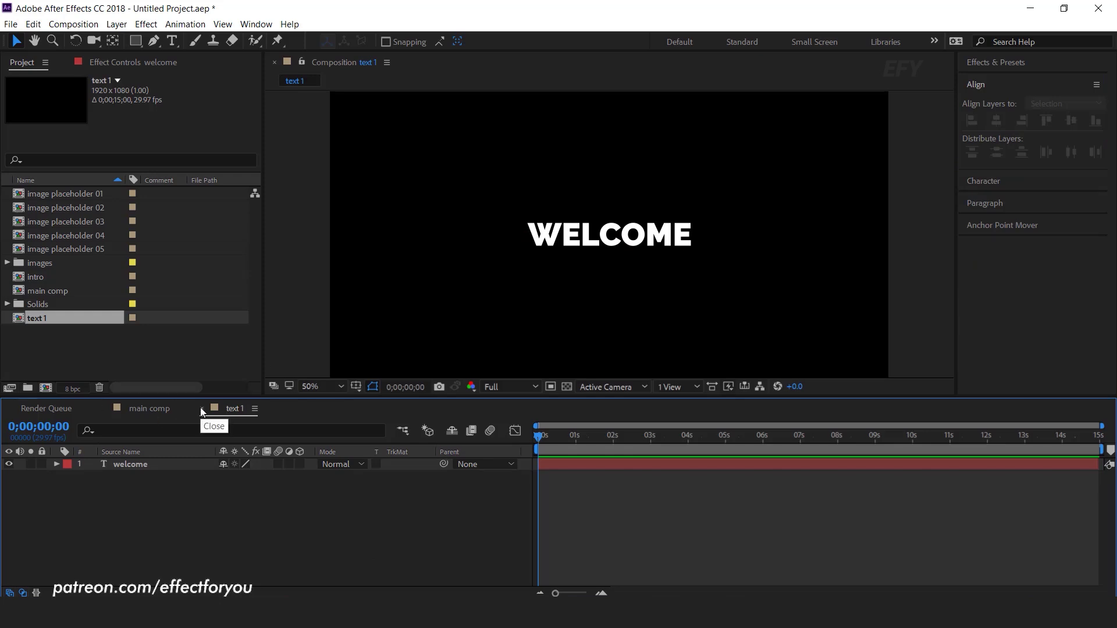
pyautogui.click(201, 409)
# - Add the text 1 composition as the top layer of main comp and trim its start to 0;00;03;25
pyautogui.click(50, 334)
pyautogui.moveTo(23, 318); pyautogui.dragTo(146, 461)
pyautogui.moveTo(556, 468); pyautogui.dragTo(641, 468)
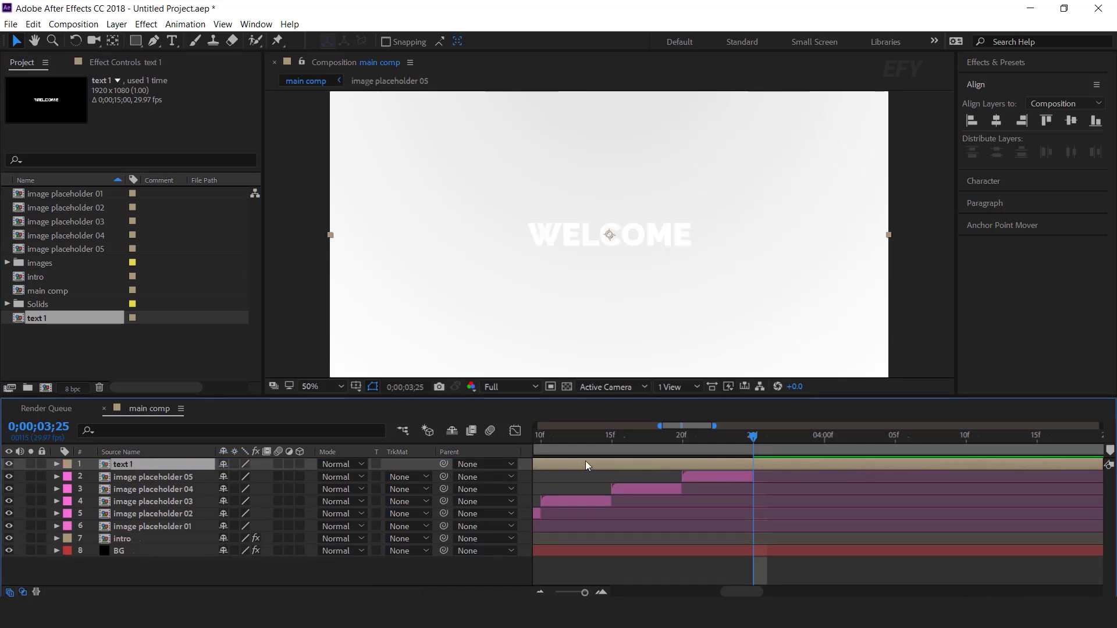
pyautogui.hotkey('alt', '[')
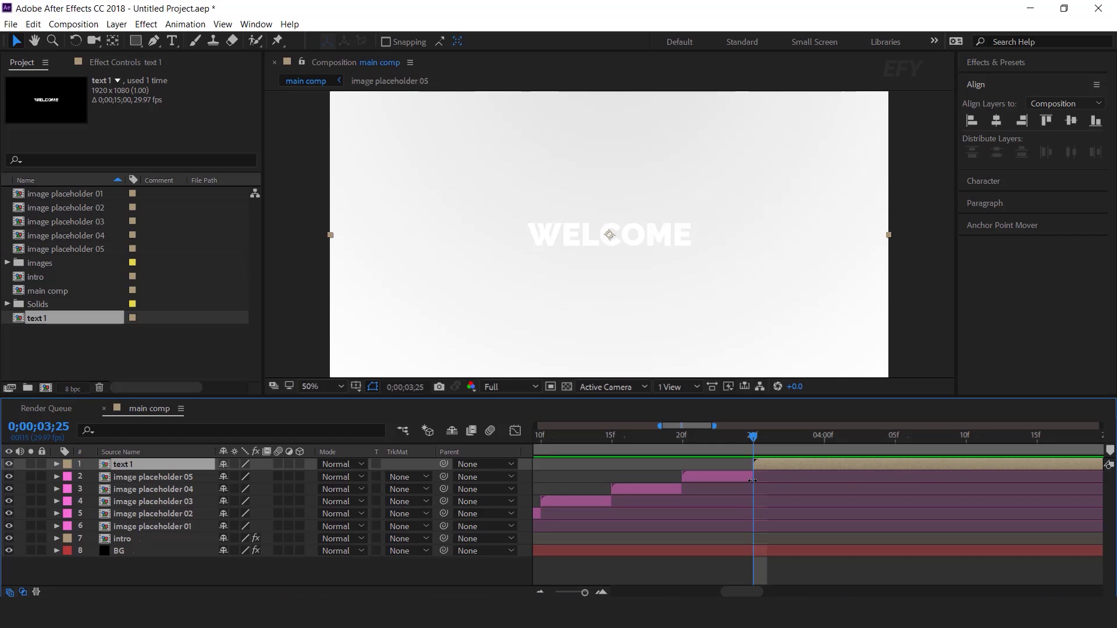
# - Trim the end of the text 1 layer at 0;00;03;29 so it lasts five frames
pyautogui.scroll(2, 752, 480)
pyautogui.press('space')
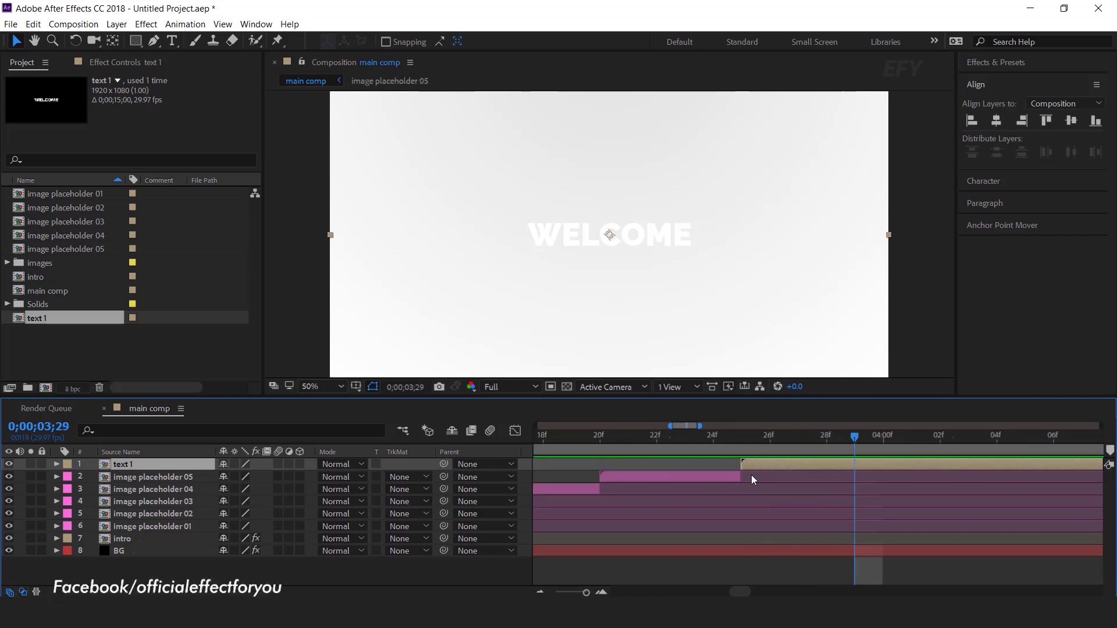
pyautogui.press('pagedown')
pyautogui.hotkey('alt', ']')
pyautogui.hotkey('alt', ']')
pyautogui.moveTo(759, 438); pyautogui.dragTo(804, 438)
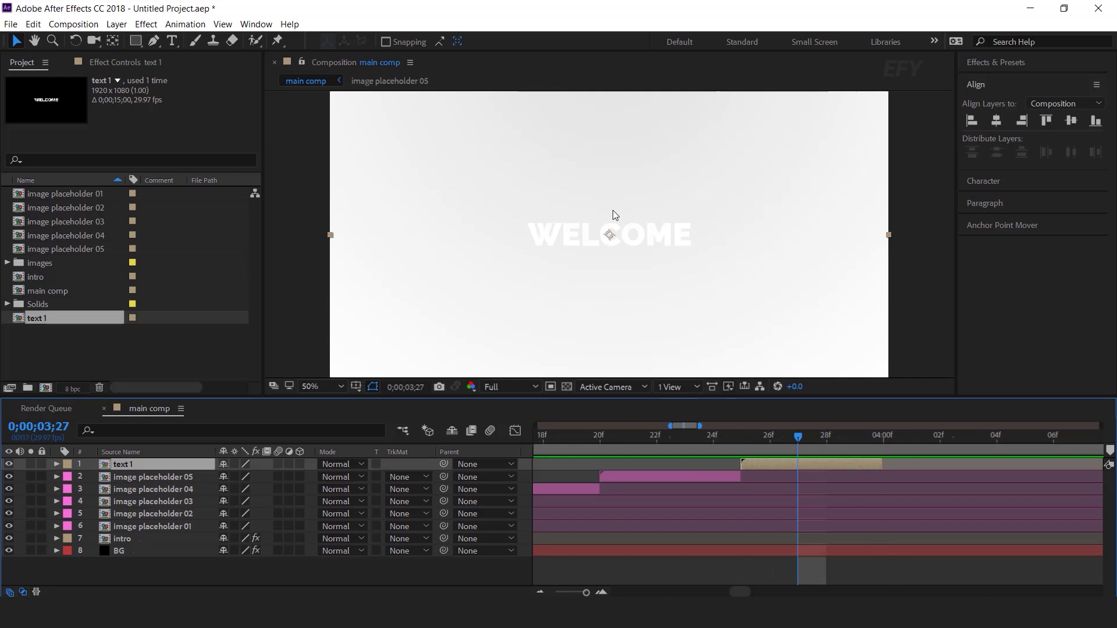
# - Create a black solid named BG and place it directly below the text 1 layer
pyautogui.click(394, 575)
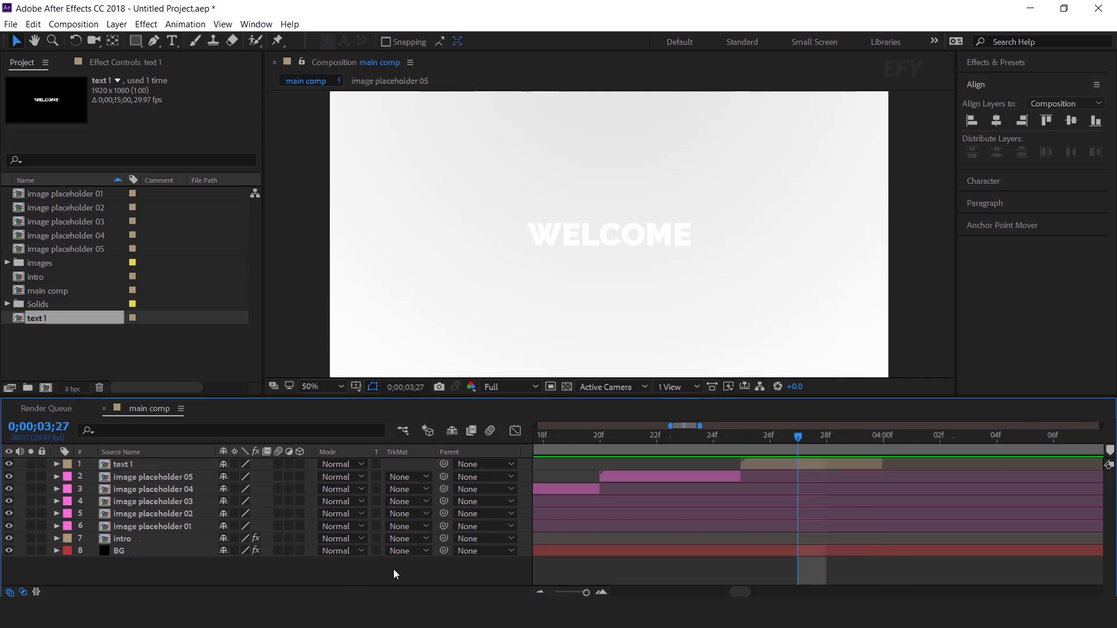
pyautogui.rightClick(394, 574)
pyautogui.moveTo(410, 429)
pyautogui.click(609, 466)
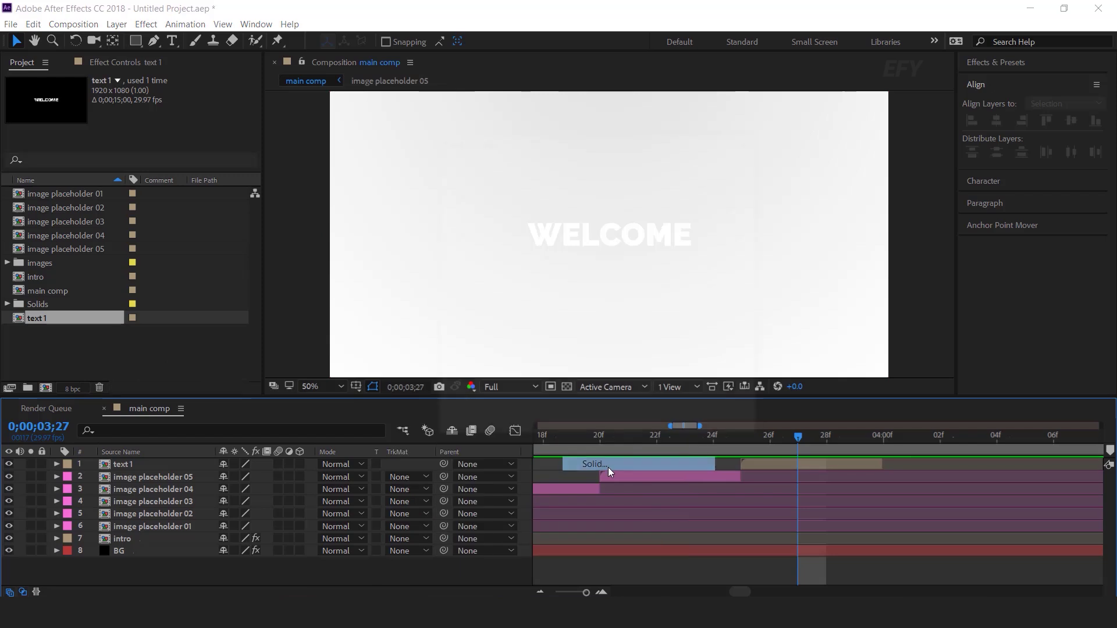
pyautogui.moveTo(576, 166); pyautogui.dragTo(474, 177)
pyautogui.write('BG')
pyautogui.click(665, 428)
pyautogui.moveTo(140, 463); pyautogui.dragTo(138, 480)
# - Trim the new BG solid to match the text 1 layer, from 0;00;03;25 to 0;00;04;00
pyautogui.click(745, 434)
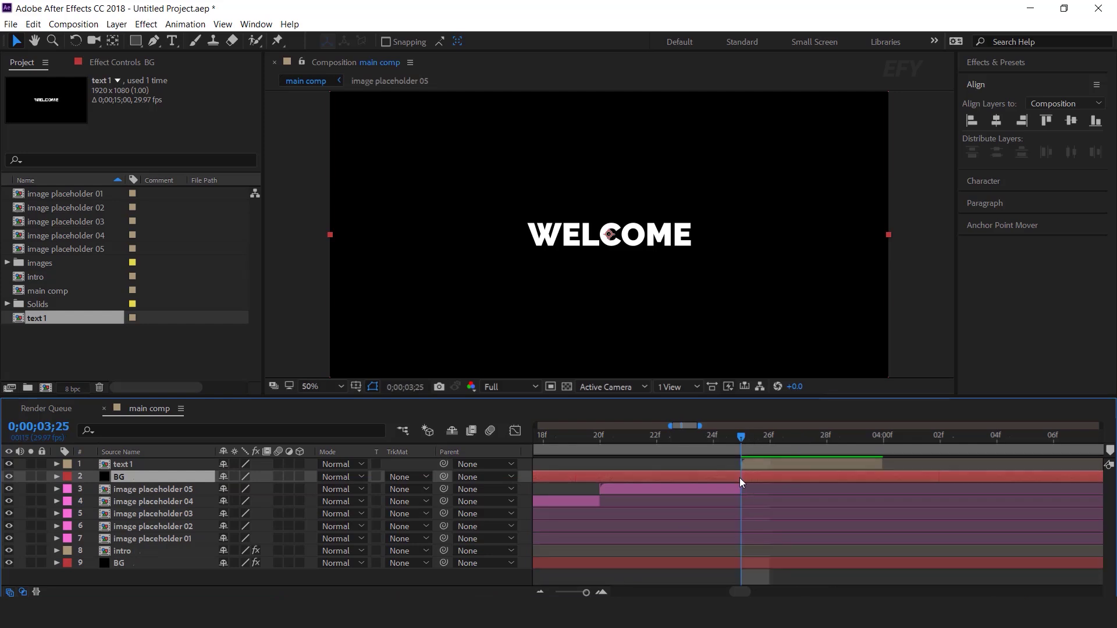
pyautogui.hotkey('alt', '[')
pyautogui.moveTo(739, 435); pyautogui.dragTo(883, 438)
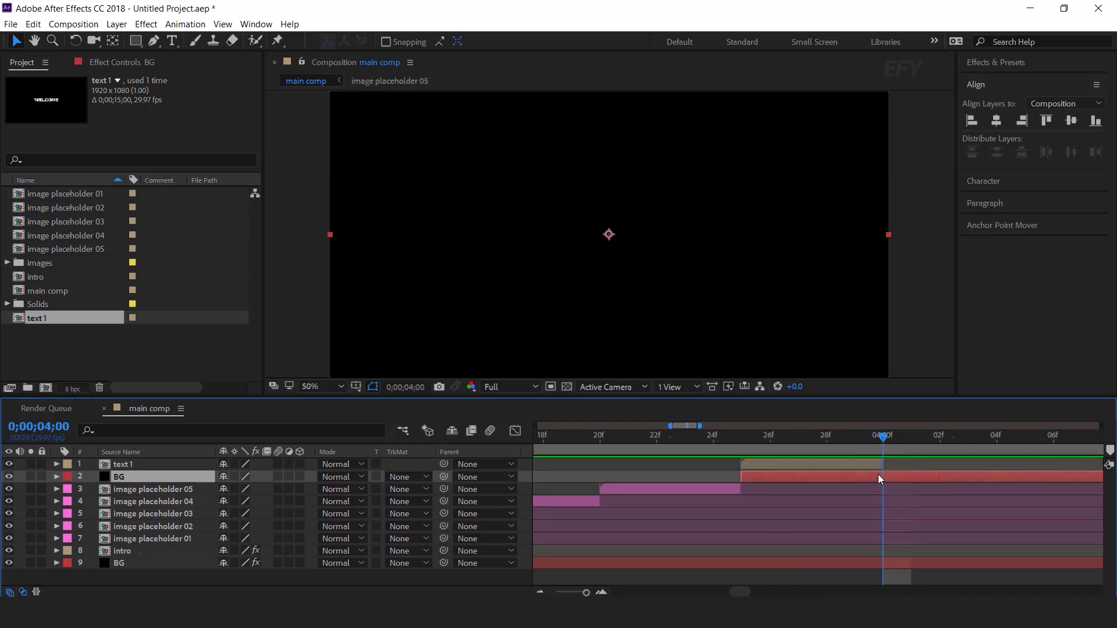
pyautogui.hotkey('alt', ']')
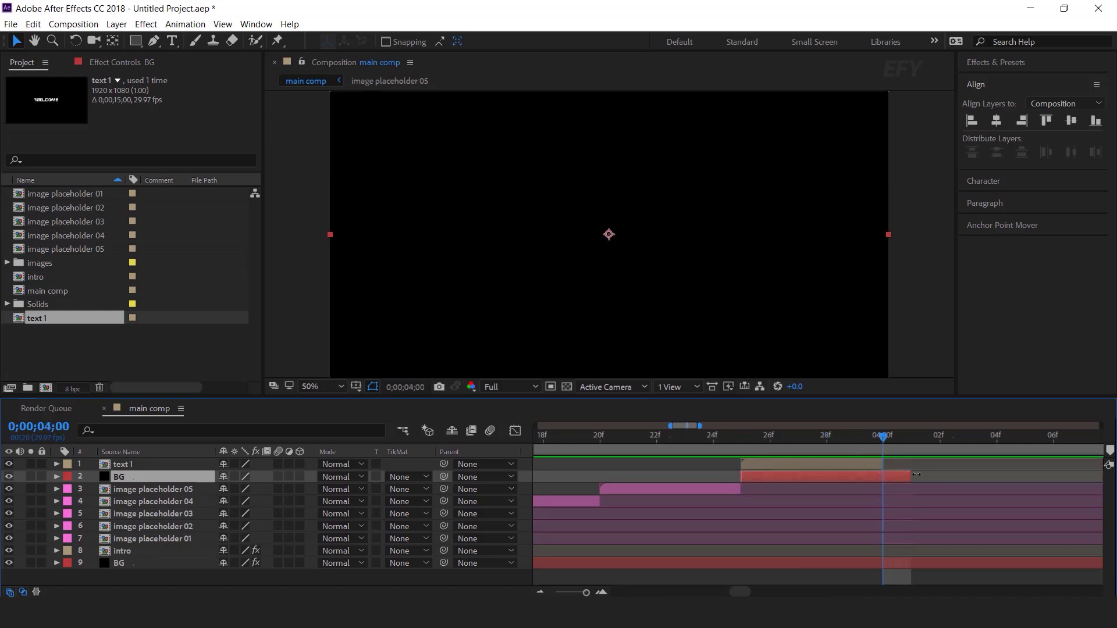
pyautogui.moveTo(916, 474); pyautogui.dragTo(882, 474)
# - Apply the Fill effect to the short BG solid beneath text 1
pyautogui.moveTo(748, 431); pyautogui.dragTo(799, 434)
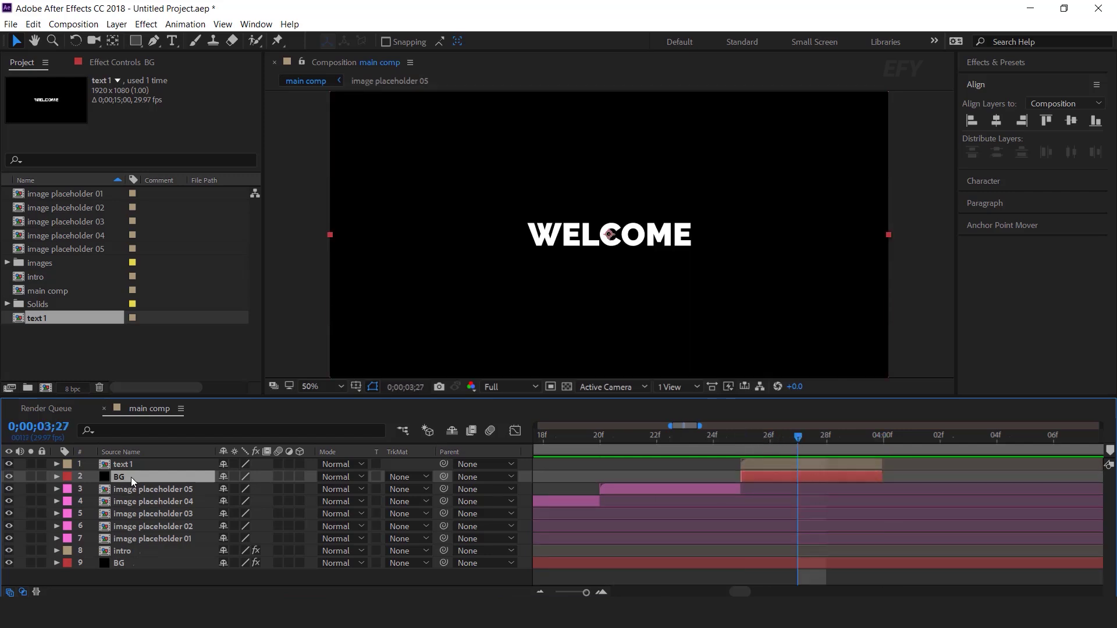
pyautogui.hotkey('ctrl', 'space')
pyautogui.write('fil')
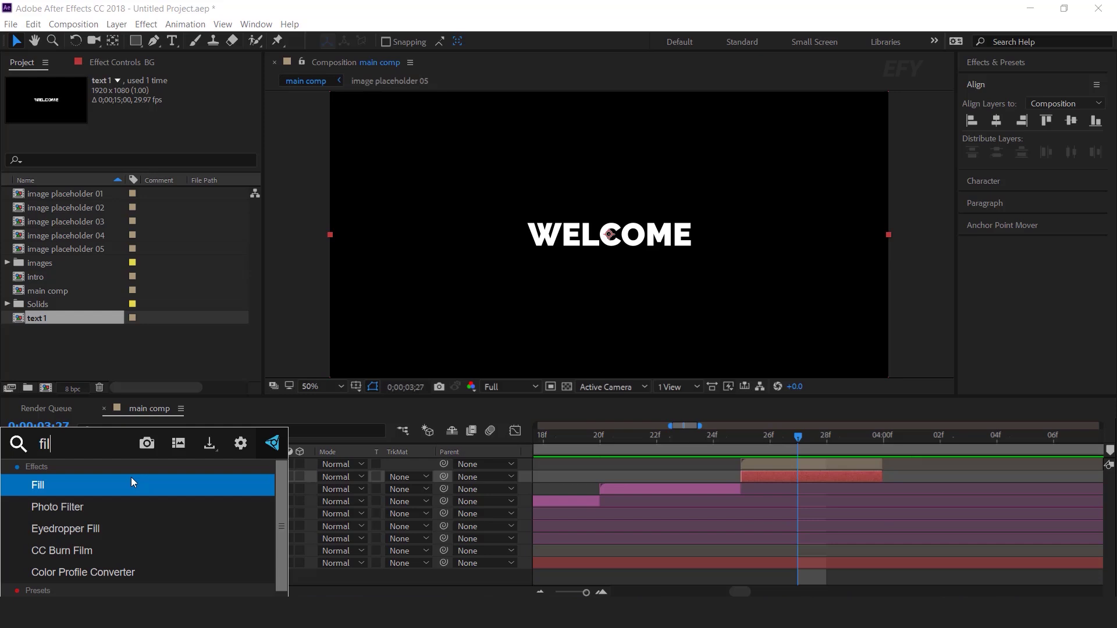
pyautogui.write('l')
pyautogui.press('Return')
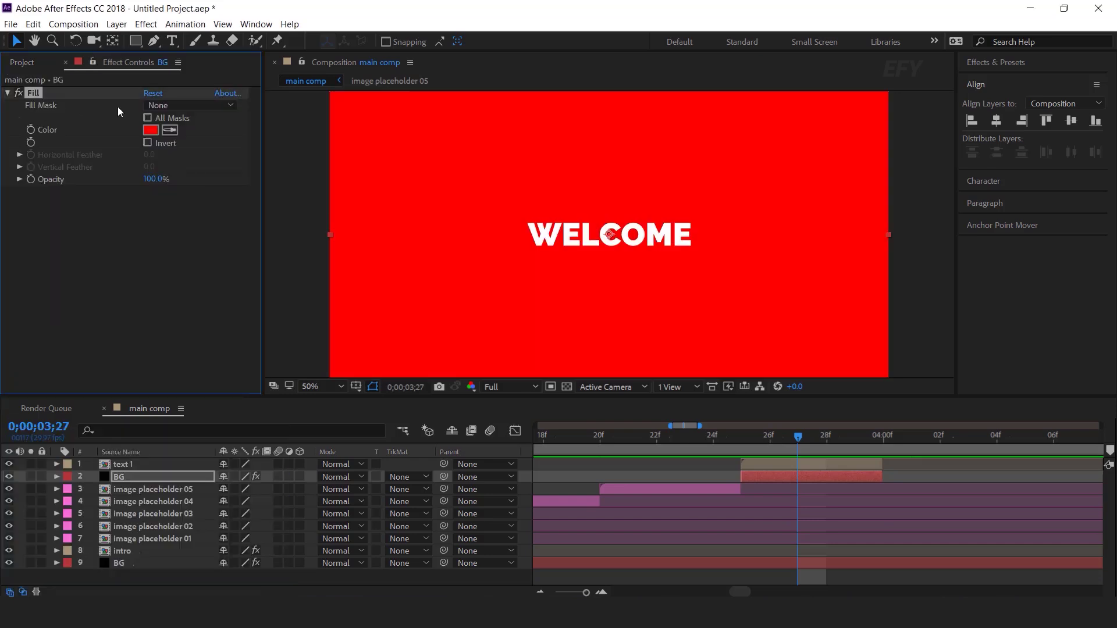
# - Set the Fill color of the BG solid beneath text 1 to a dark magenta
pyautogui.click(152, 132)
pyautogui.click(270, 106)
pyautogui.moveTo(195, 162); pyautogui.dragTo(203, 168)
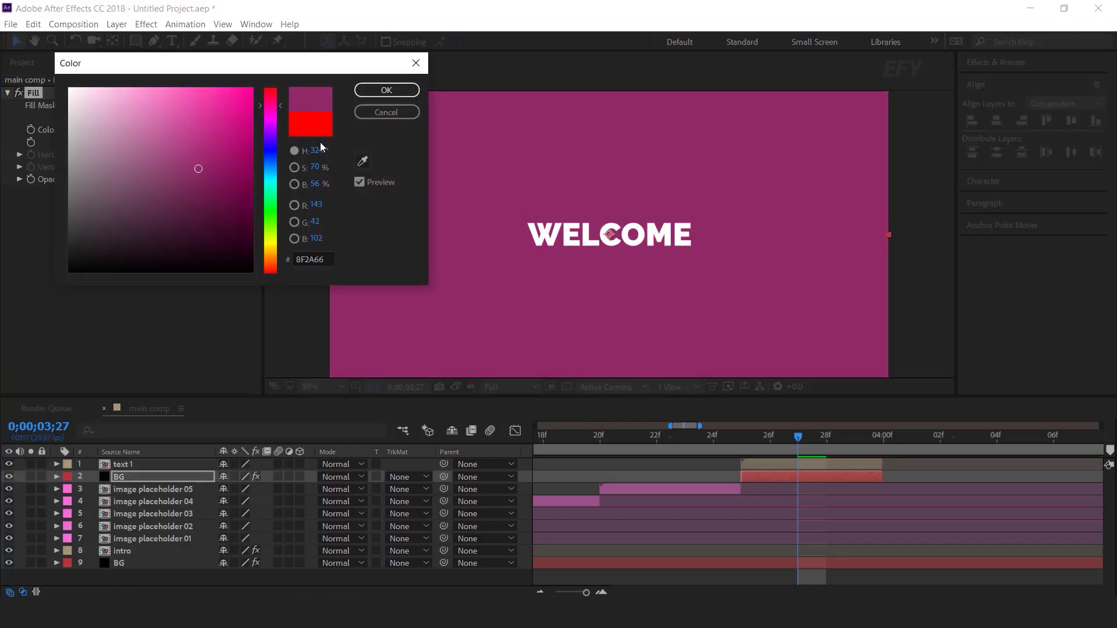
pyautogui.click(194, 166)
pyautogui.click(386, 90)
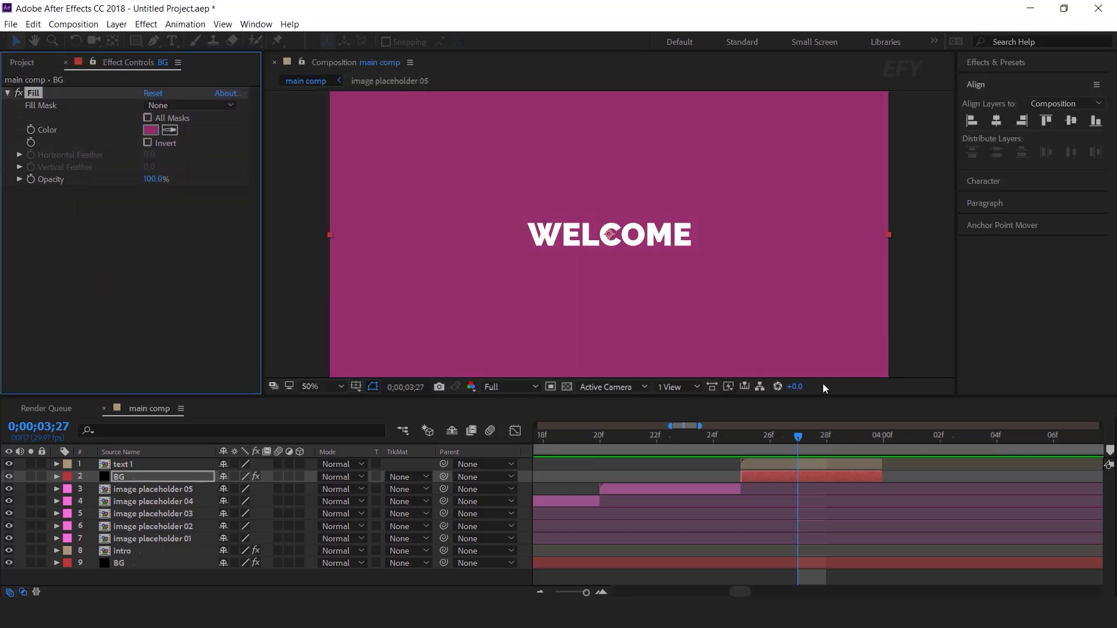
# - Reveal the text 1 layer's Position and set a keyframe at 0;00;03;28 with the text centered at 960, 540
pyautogui.moveTo(742, 438)
pyautogui.mouseDown()
pyautogui.moveTo(719, 437)
pyautogui.moveTo(752, 431)
pyautogui.mouseUp()
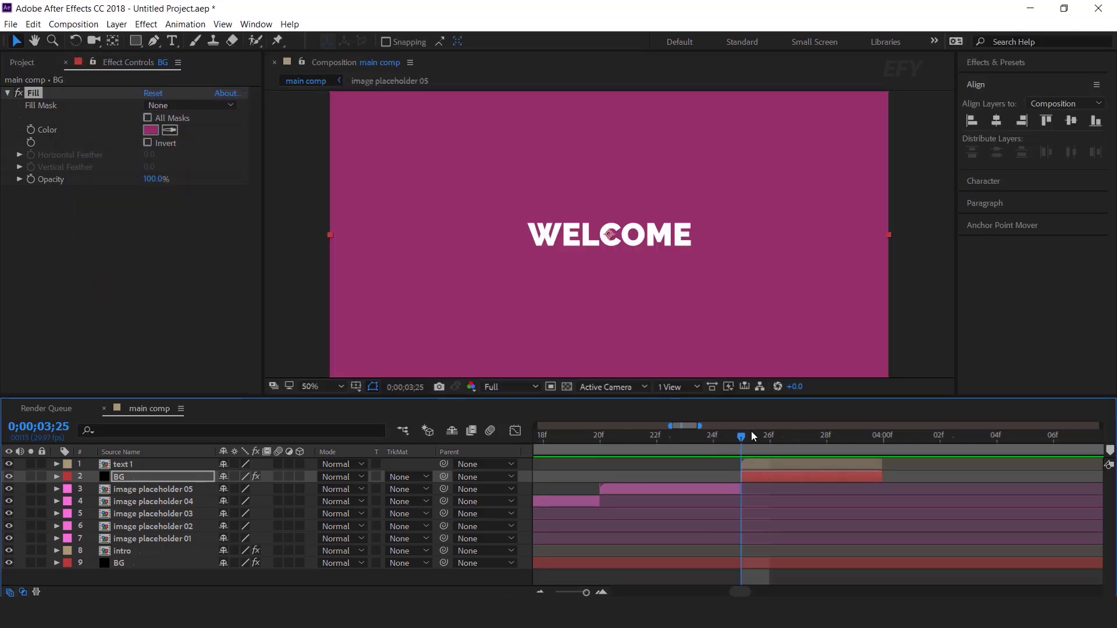
pyautogui.scroll(-1, 659, 242)
pyautogui.scroll(1, 659, 242)
pyautogui.click(751, 459)
pyautogui.press('p')
pyautogui.moveTo(741, 435); pyautogui.dragTo(825, 446)
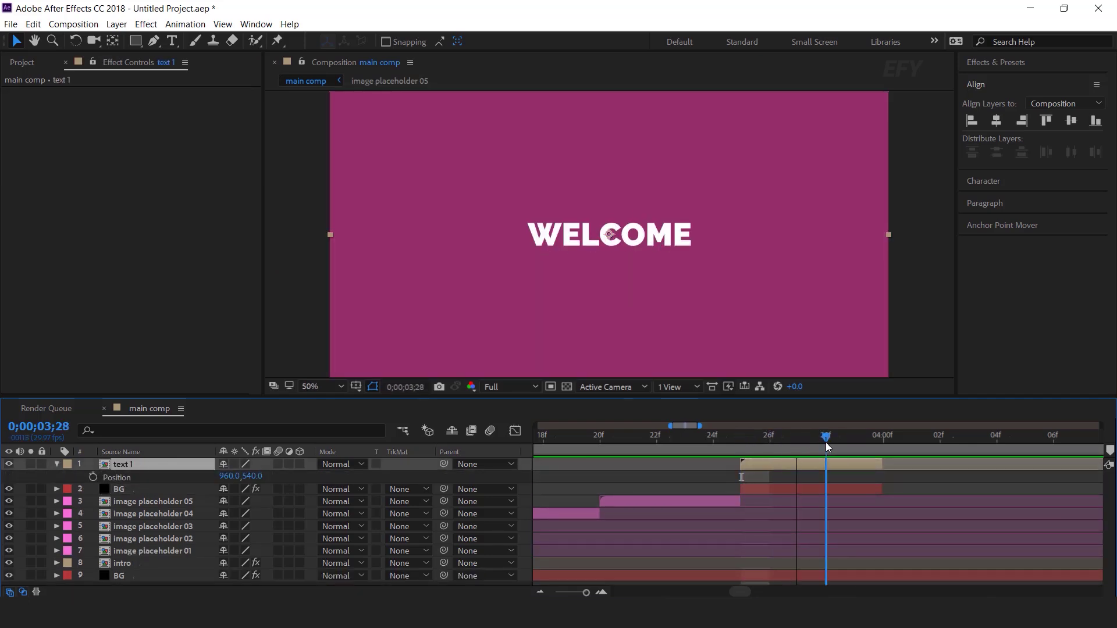
pyautogui.click(93, 477)
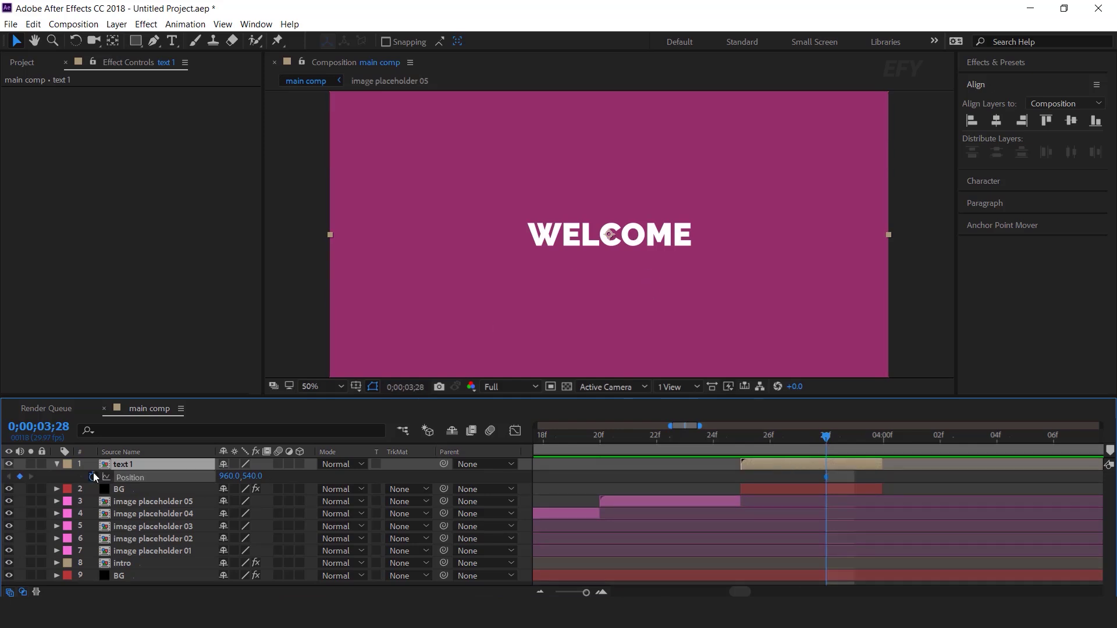
# - Shift text 1 to the left at 0;00;03;25 to keyframe its starting Position, and scrub through the slide-in
pyautogui.click(750, 440)
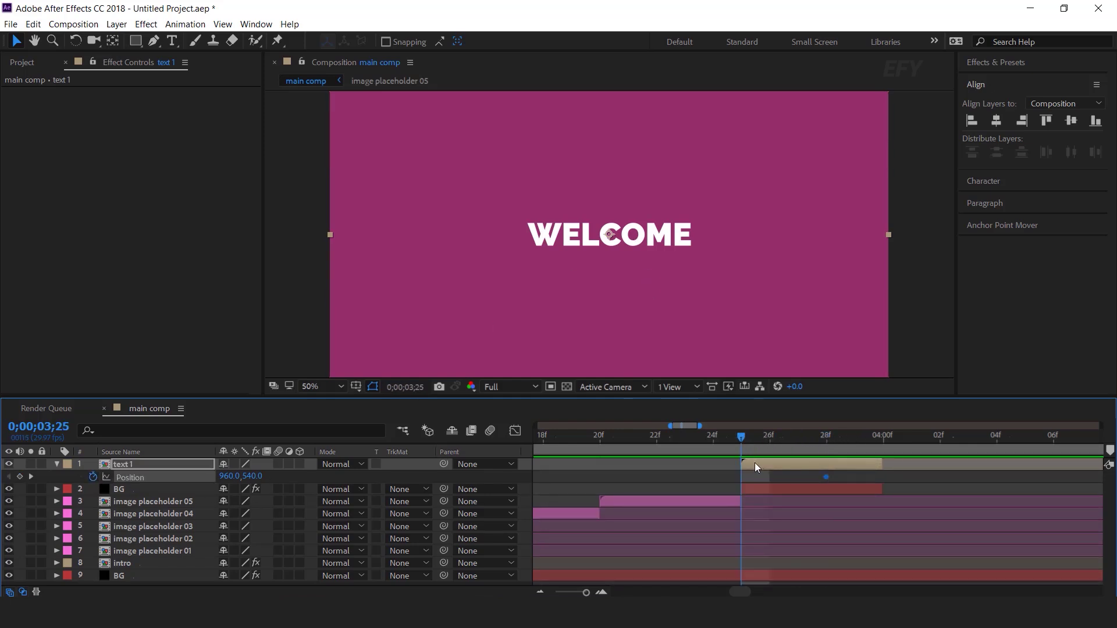
pyautogui.click(760, 463)
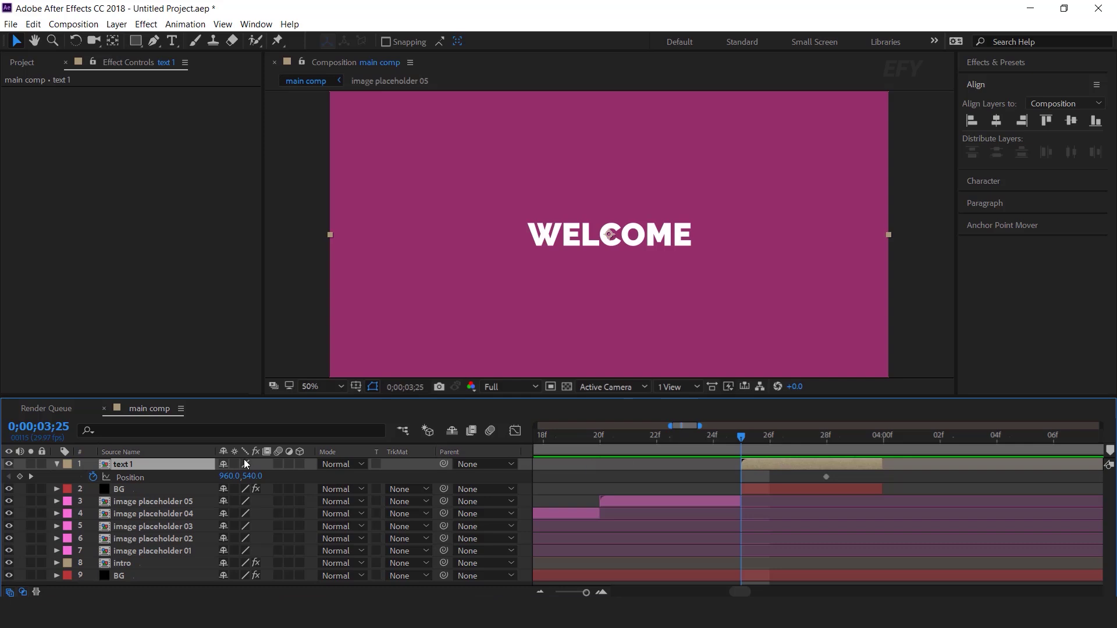
pyautogui.moveTo(228, 476); pyautogui.dragTo(125, 470)
pyautogui.moveTo(751, 436); pyautogui.dragTo(882, 448)
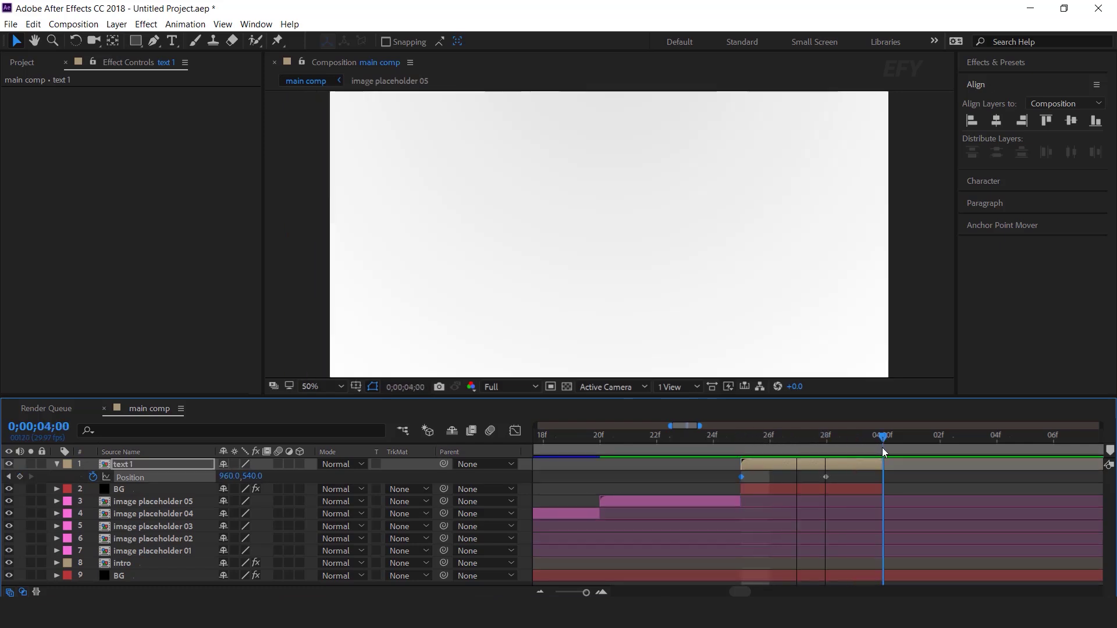
# - Add a third Position keyframe for text 1 with value 1031, 540 at 0;00;04;01, and apply Easy Ease to all three keyframes
pyautogui.moveTo(226, 476); pyautogui.dragTo(246, 476)
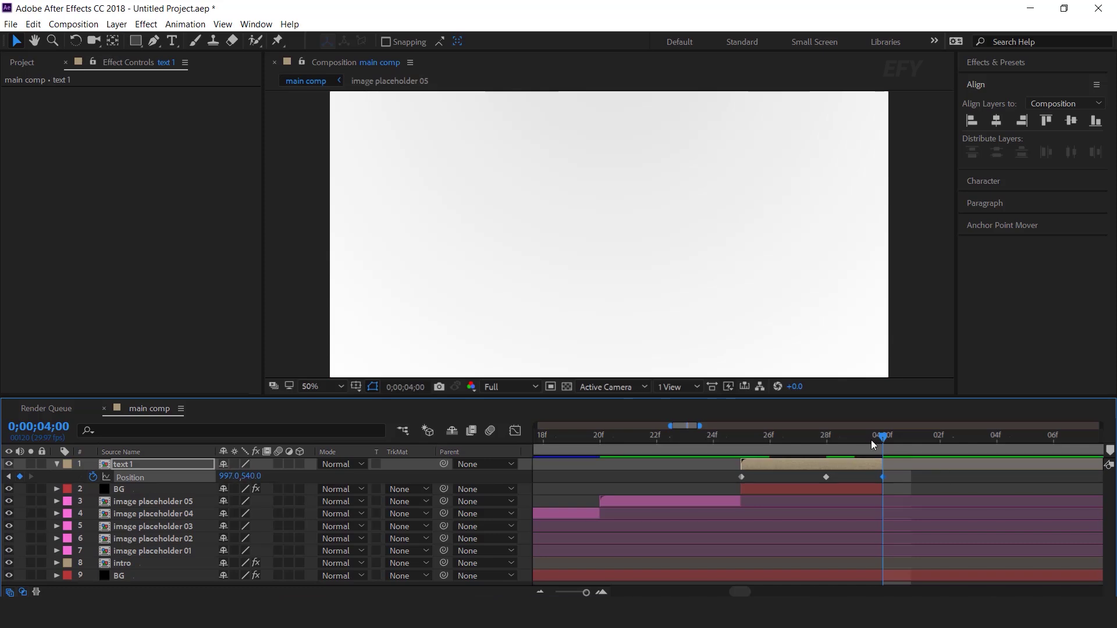
pyautogui.click(866, 439)
pyautogui.moveTo(884, 478); pyautogui.dragTo(678, 483)
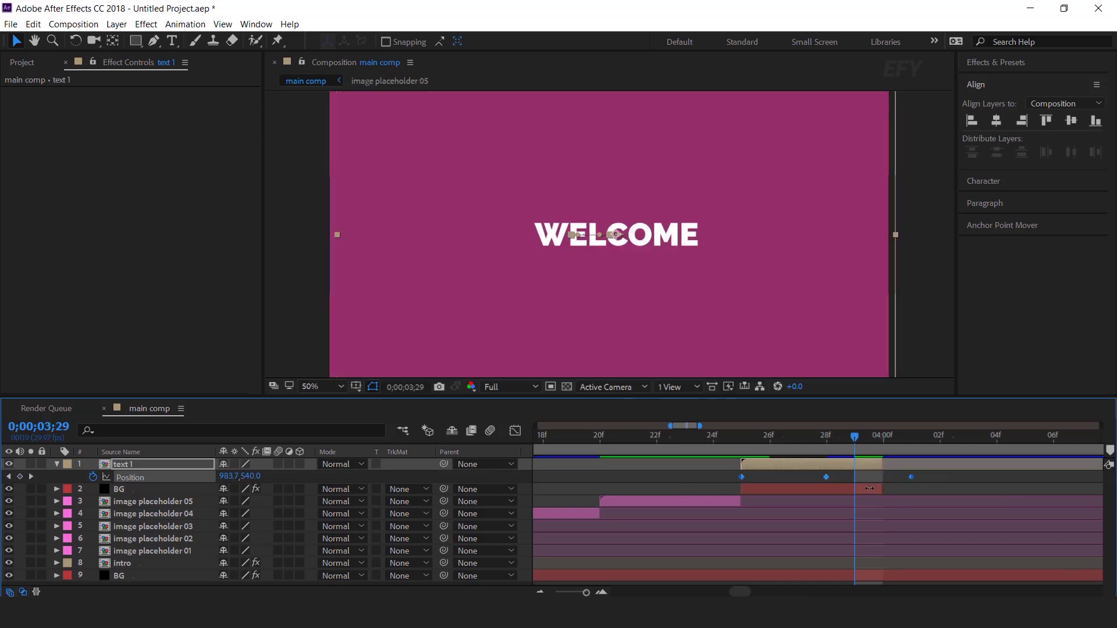
pyautogui.rightClick(911, 477)
pyautogui.moveTo(925, 467)
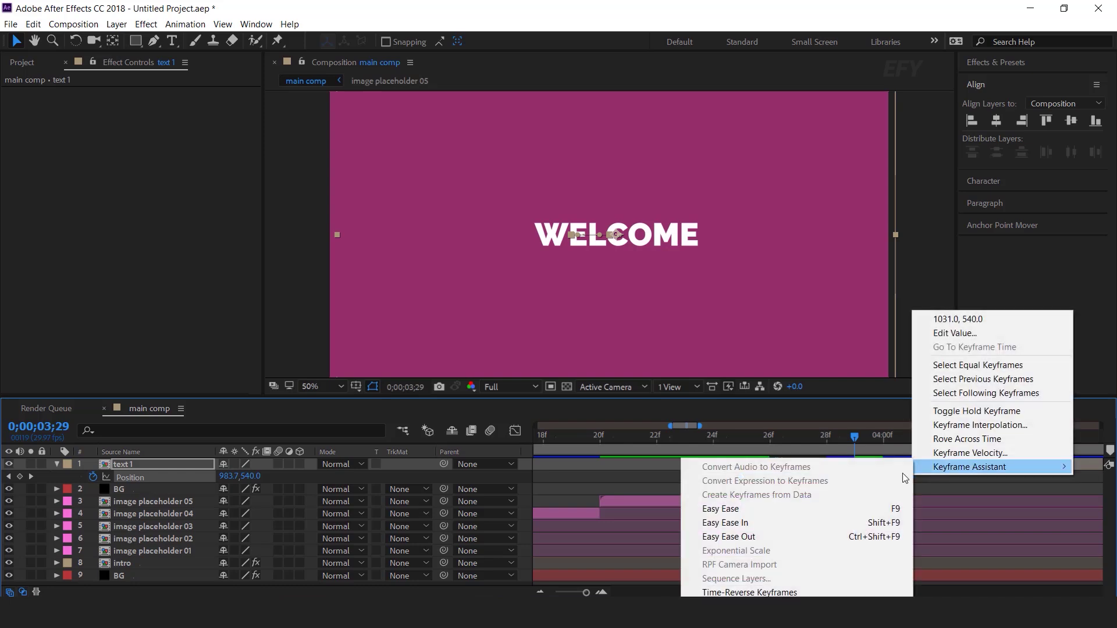
pyautogui.click(748, 509)
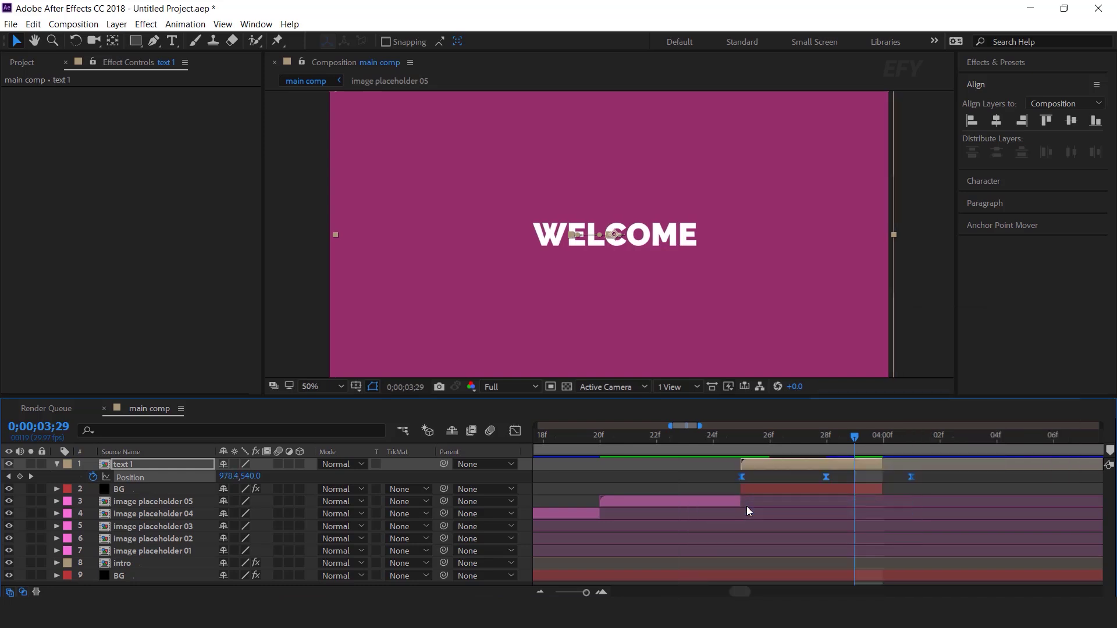
# - Reshape text 1's Position speed graph so the slide-in starts fast and slows gradually around the middle keyframe, and collapse the layer
pyautogui.click(517, 432)
pyautogui.click(826, 556)
pyautogui.moveTo(812, 556); pyautogui.dragTo(864, 560)
pyautogui.click(741, 556)
pyautogui.moveTo(756, 557); pyautogui.dragTo(751, 556)
pyautogui.hotkey('shift', 'F3')
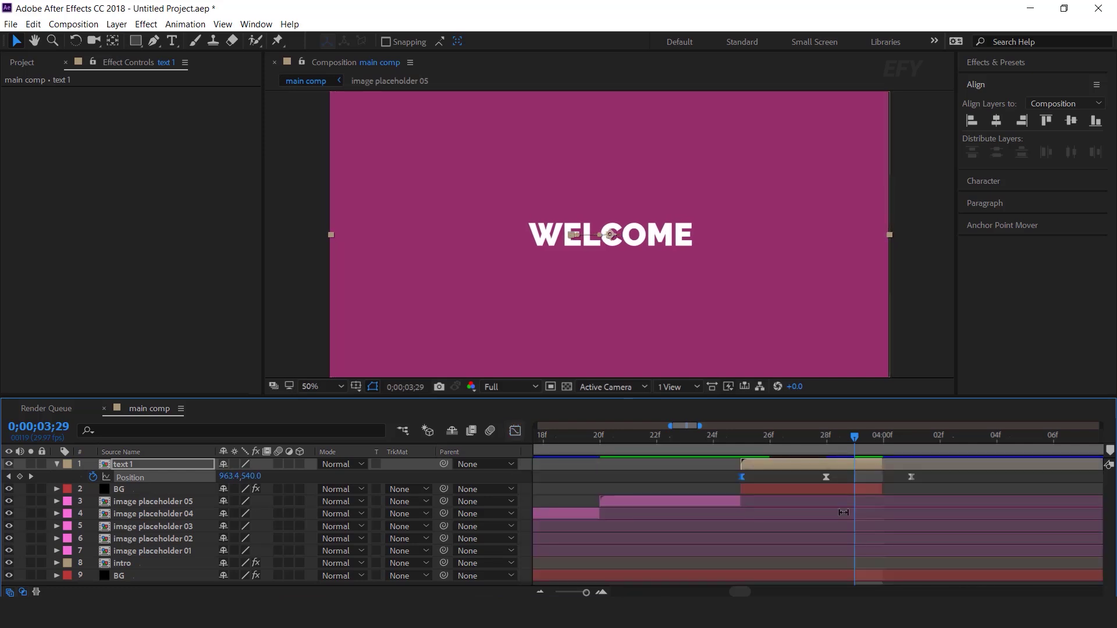
pyautogui.scroll(-4, 789, 524)
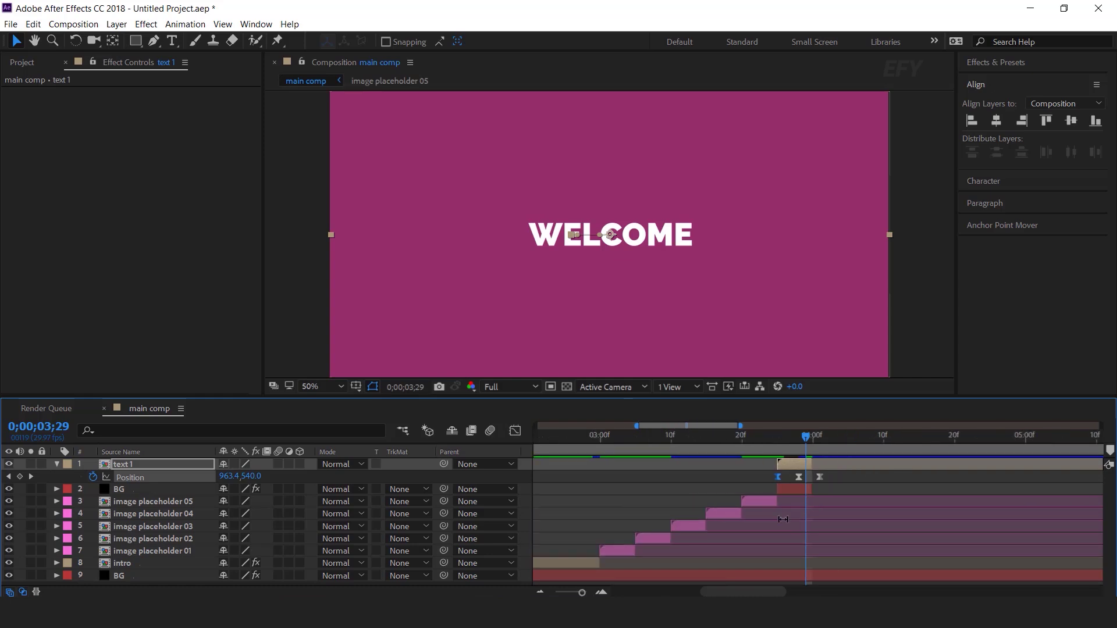
pyautogui.click(60, 463)
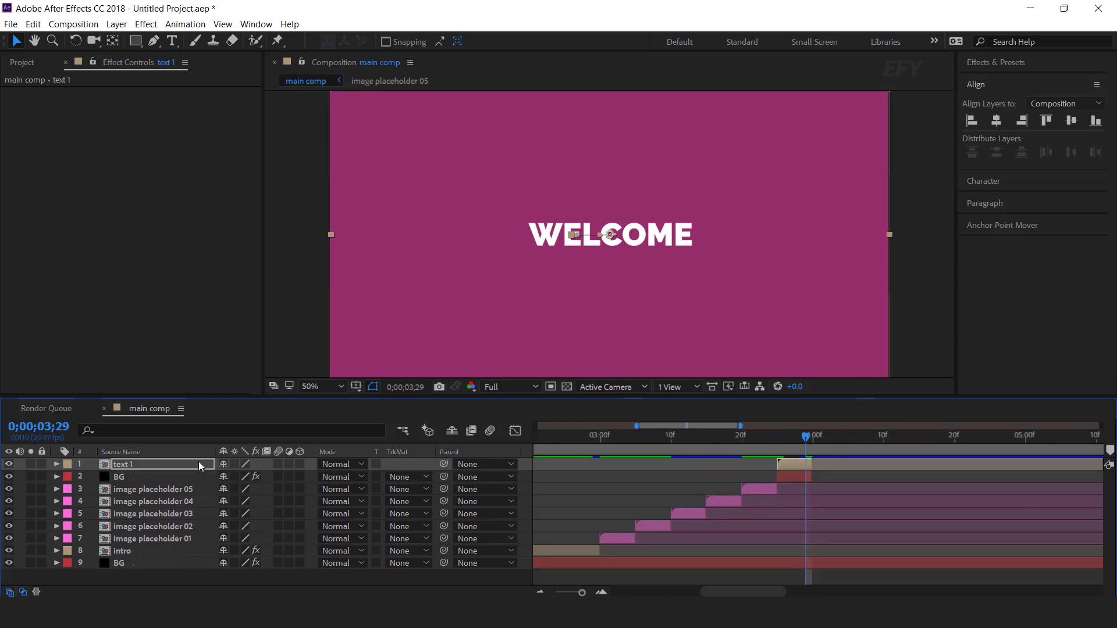
# - Duplicate text 1 with its magenta BG, stack the copies above the originals and start them at 0;00;04;00
pyautogui.click(116, 476)
pyautogui.keyDown('shift'); pyautogui.click(127, 467); pyautogui.keyUp('shift')
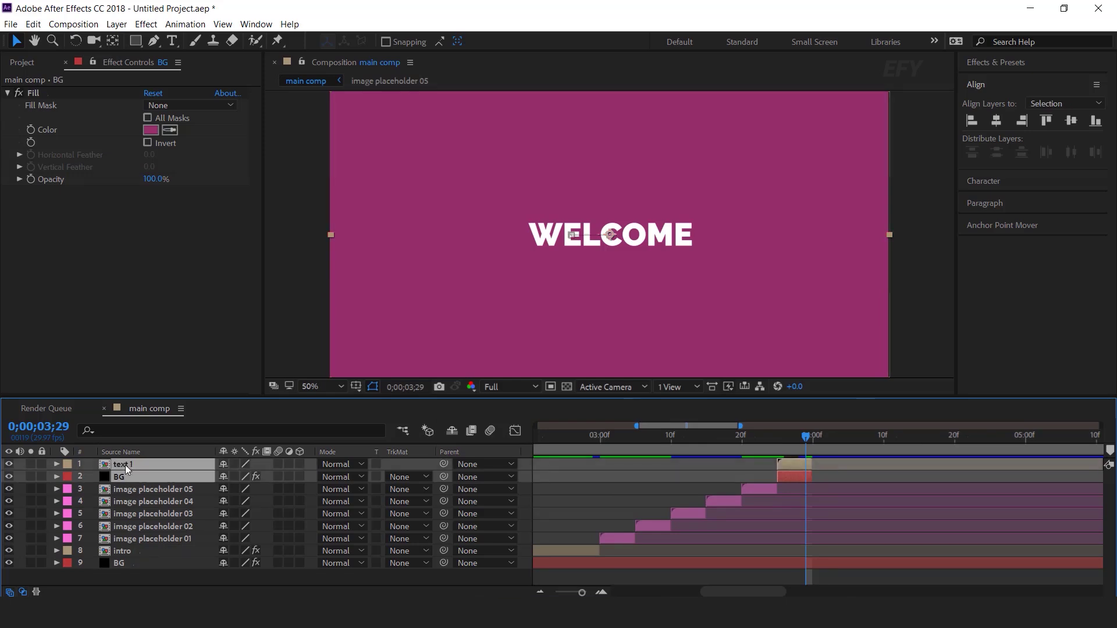
pyautogui.hotkey('ctrl', 'd')
pyautogui.moveTo(129, 486); pyautogui.dragTo(129, 473)
pyautogui.moveTo(791, 476); pyautogui.dragTo(823, 478)
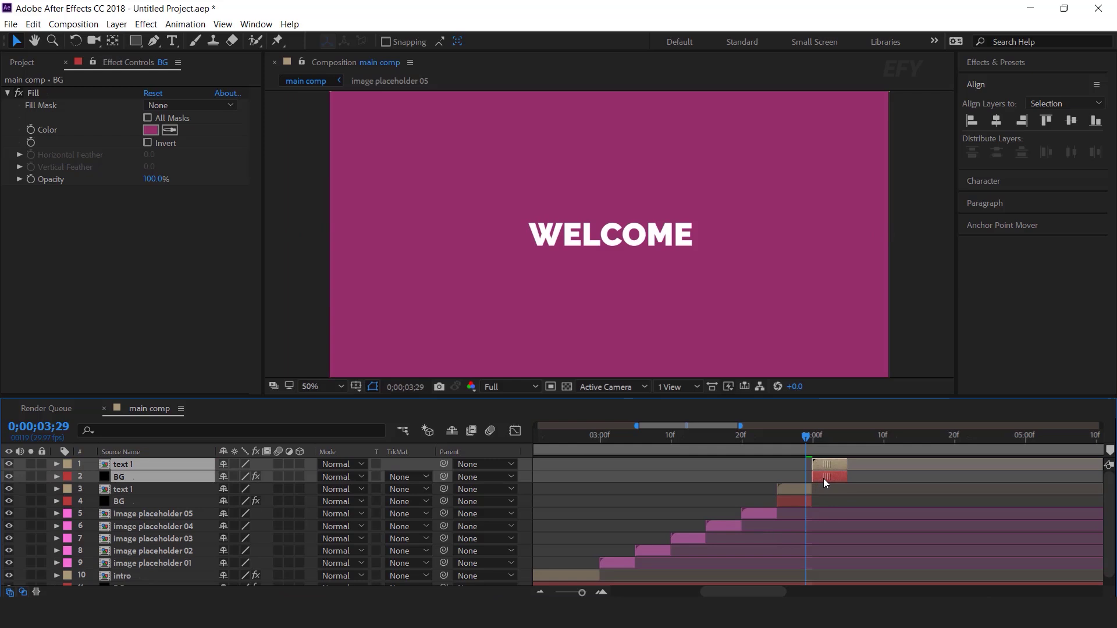
pyautogui.scroll(5, 821, 484)
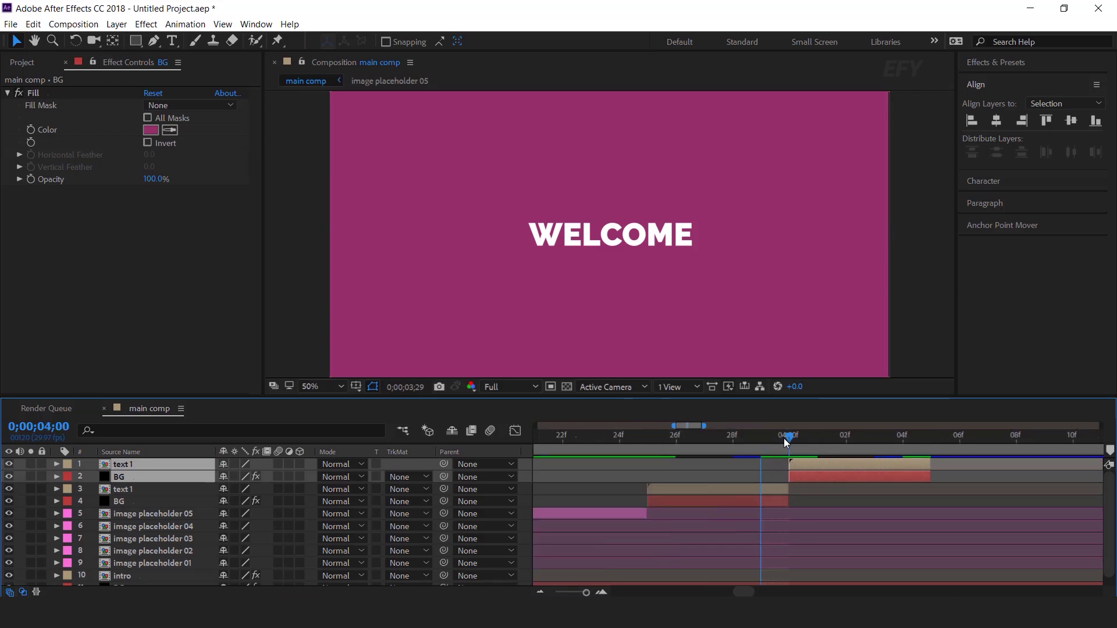
# - Duplicate the text 1 composition in the project and use the copy as the source of the uppermost text 1 layer
pyautogui.moveTo(783, 438); pyautogui.dragTo(844, 441)
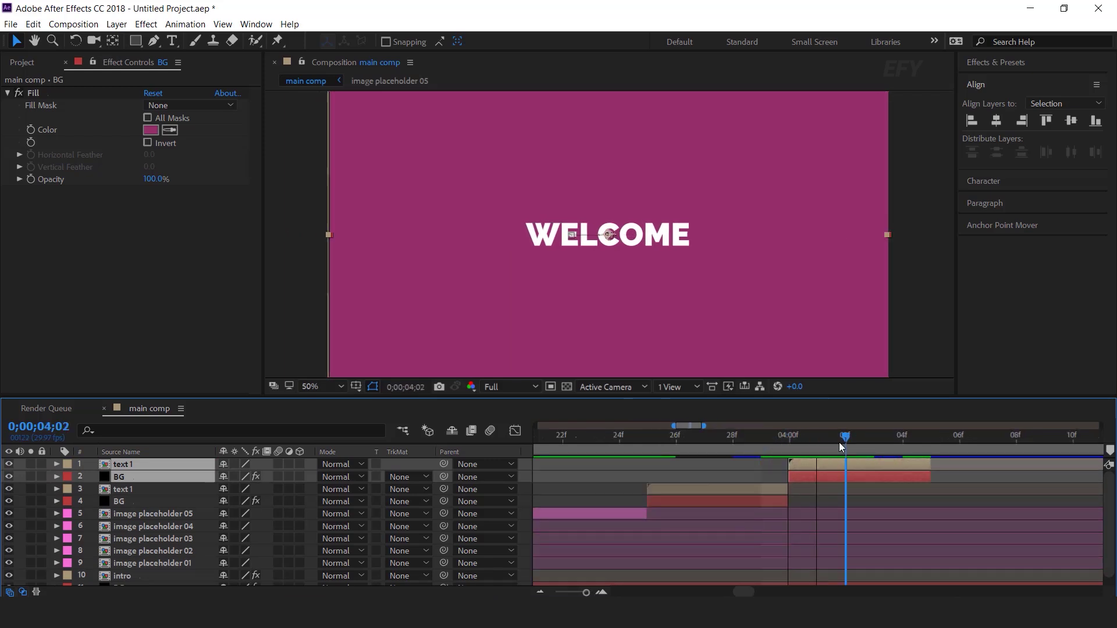
pyautogui.click(888, 485)
pyautogui.click(877, 461)
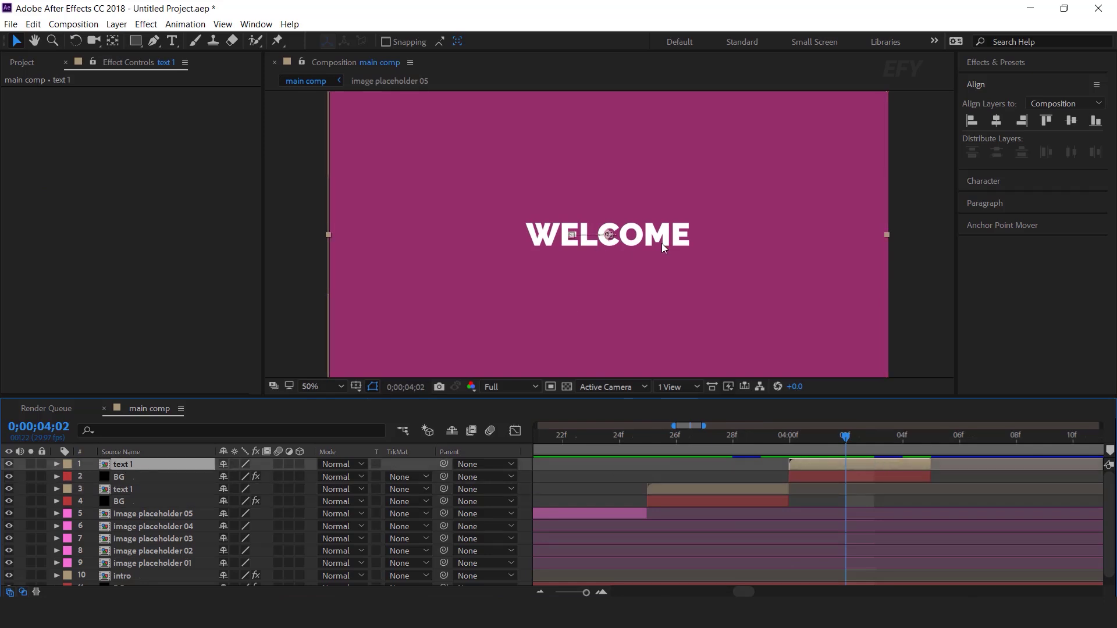
pyautogui.click(15, 63)
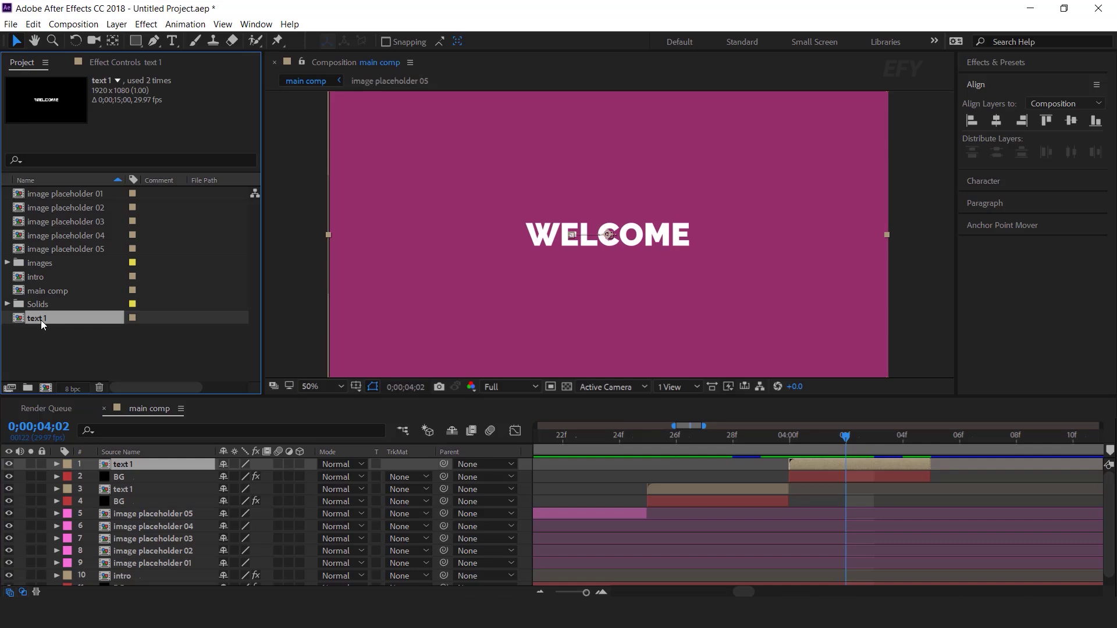
pyautogui.hotkey('ctrl', 'd')
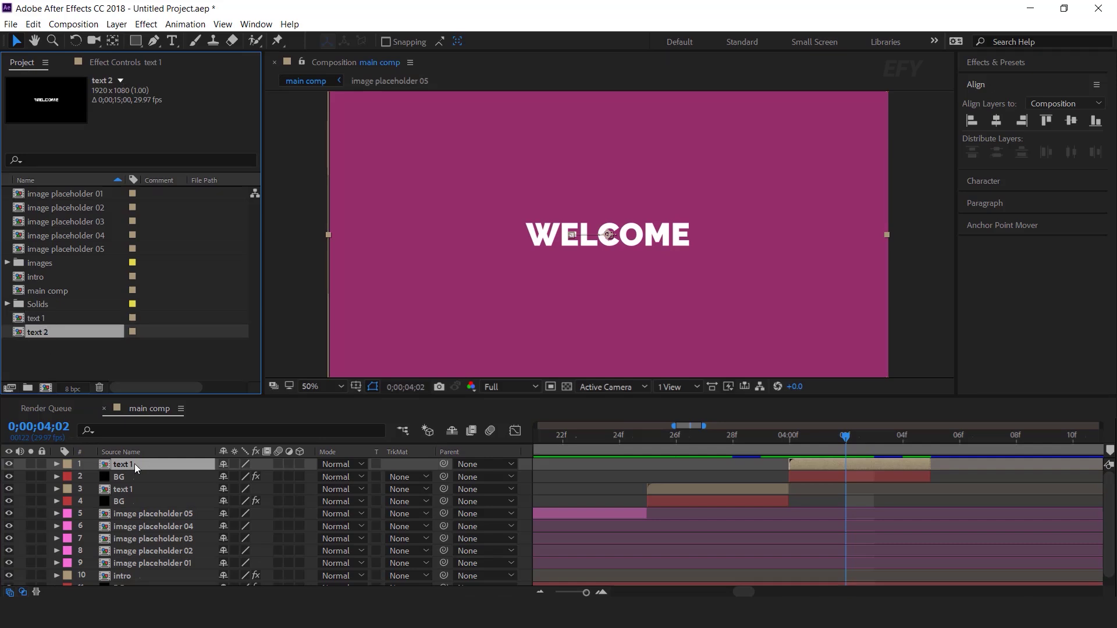
pyautogui.moveTo(19, 337); pyautogui.dragTo(127, 466)
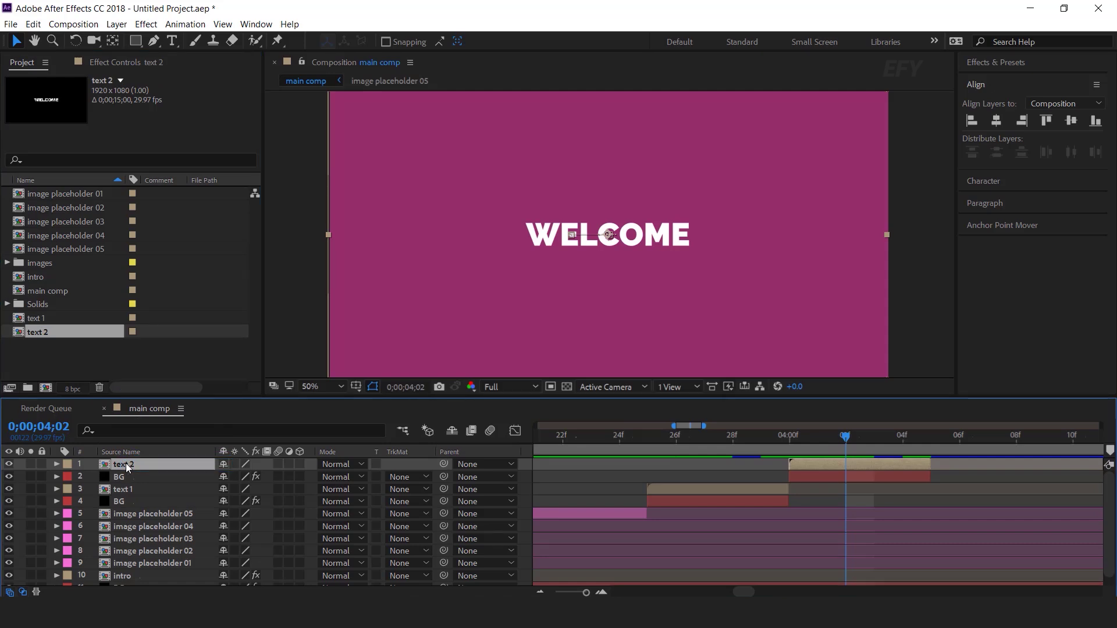
# - Change the wording inside the text 2 composition to "to" and return to main comp
pyautogui.doubleClick(126, 464)
pyautogui.click(641, 237)
pyautogui.doubleClick(640, 238)
pyautogui.write('to')
pyautogui.click(17, 42)
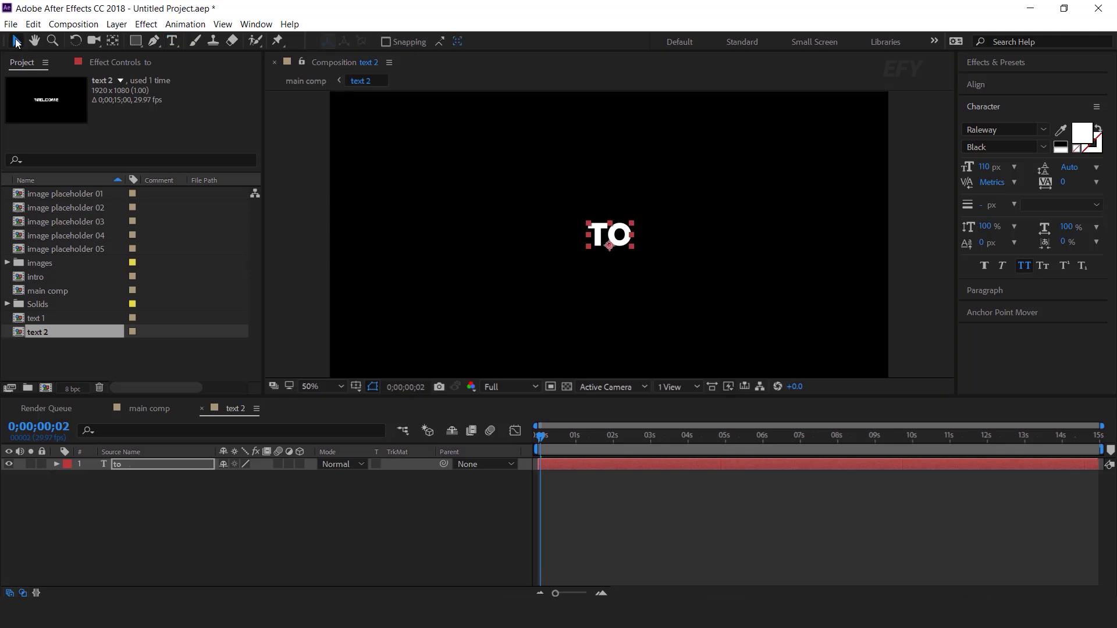
pyautogui.click(142, 410)
# - Reveal the Position keyframes of the text 2 layer and delete them all with the time at 0;00;04;03
pyautogui.moveTo(700, 441); pyautogui.dragTo(817, 448)
pyautogui.click(805, 459)
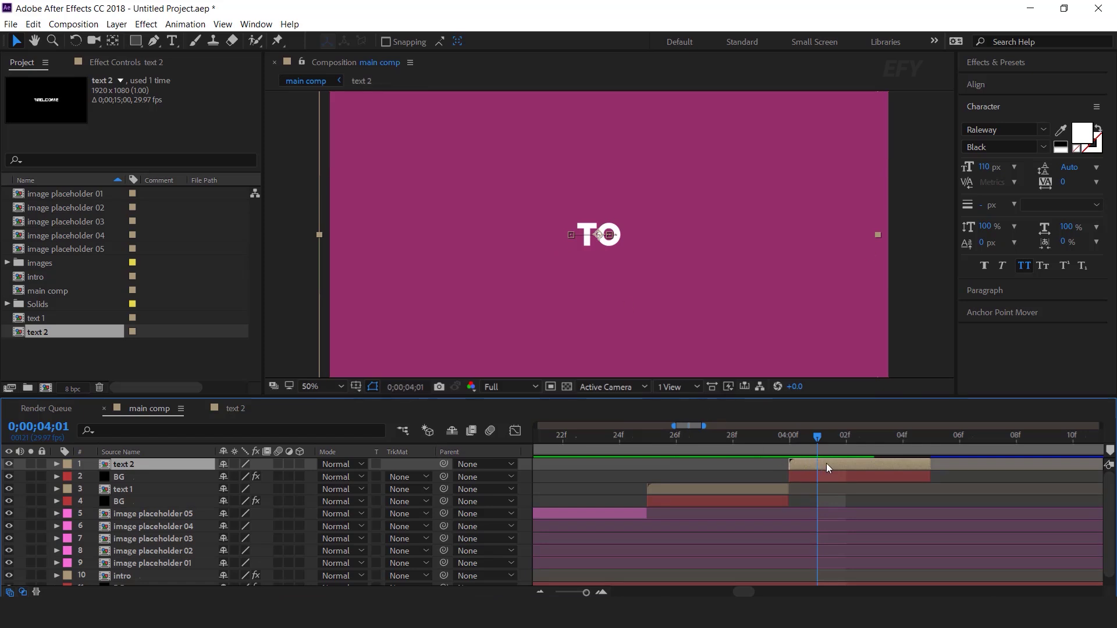
pyautogui.press('p')
pyautogui.click(878, 445)
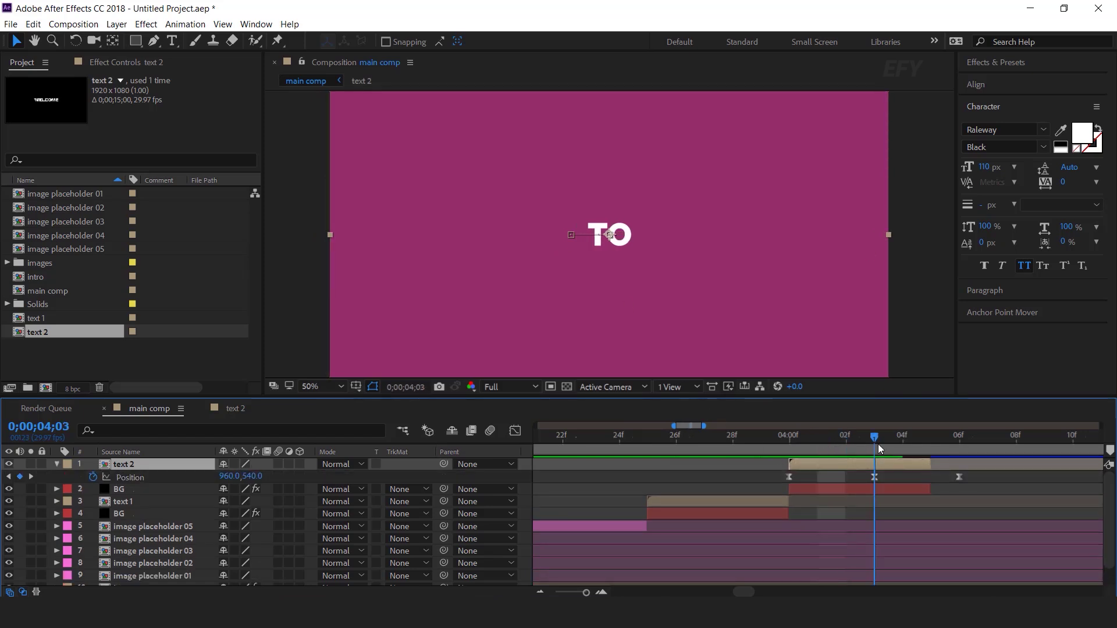
pyautogui.moveTo(987, 477); pyautogui.dragTo(553, 467)
pyautogui.press('Delete')
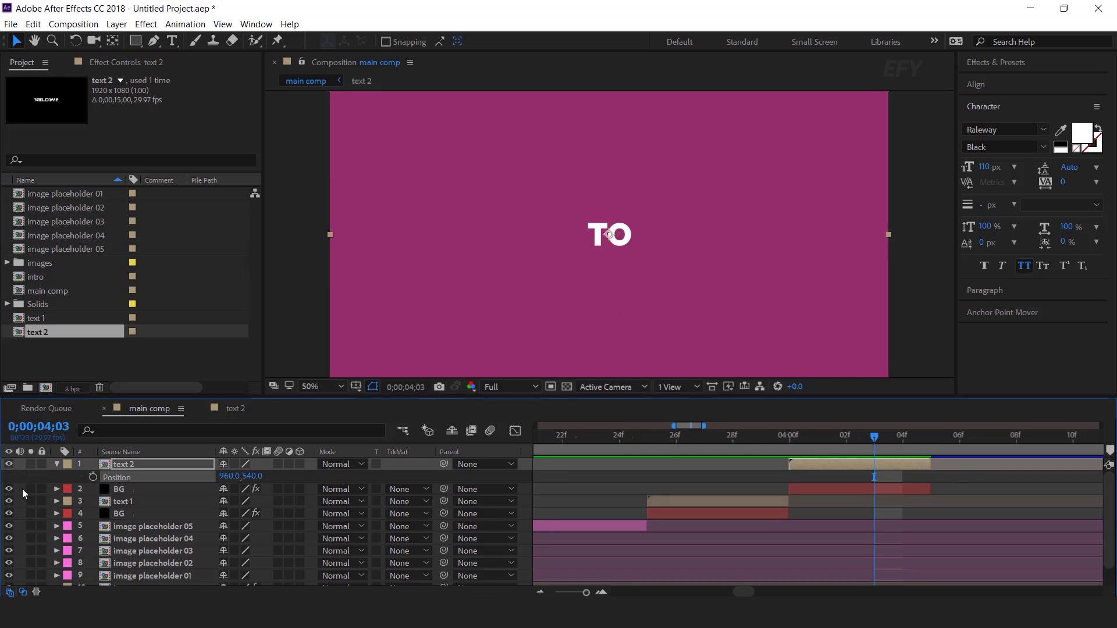
# - Keyframe text 2's Position at 960, 540 at 0;00;04;03 and at 1127, 540 at 0;00;04;00
pyautogui.click(93, 477)
pyautogui.moveTo(874, 435); pyautogui.dragTo(797, 442)
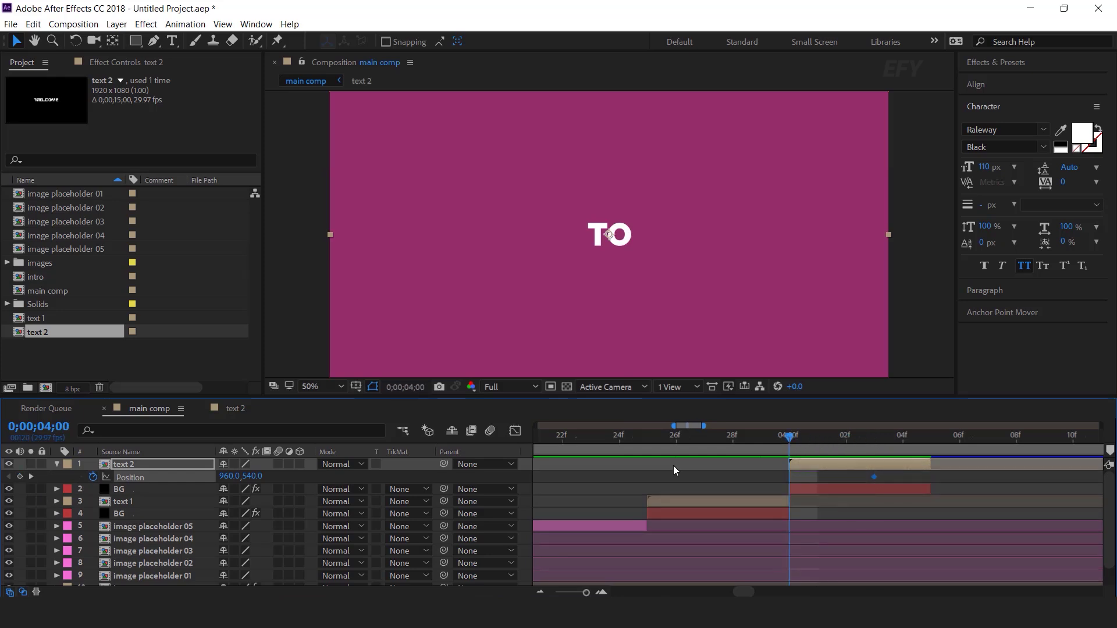
pyautogui.moveTo(227, 481); pyautogui.dragTo(341, 488)
pyautogui.press('Right')
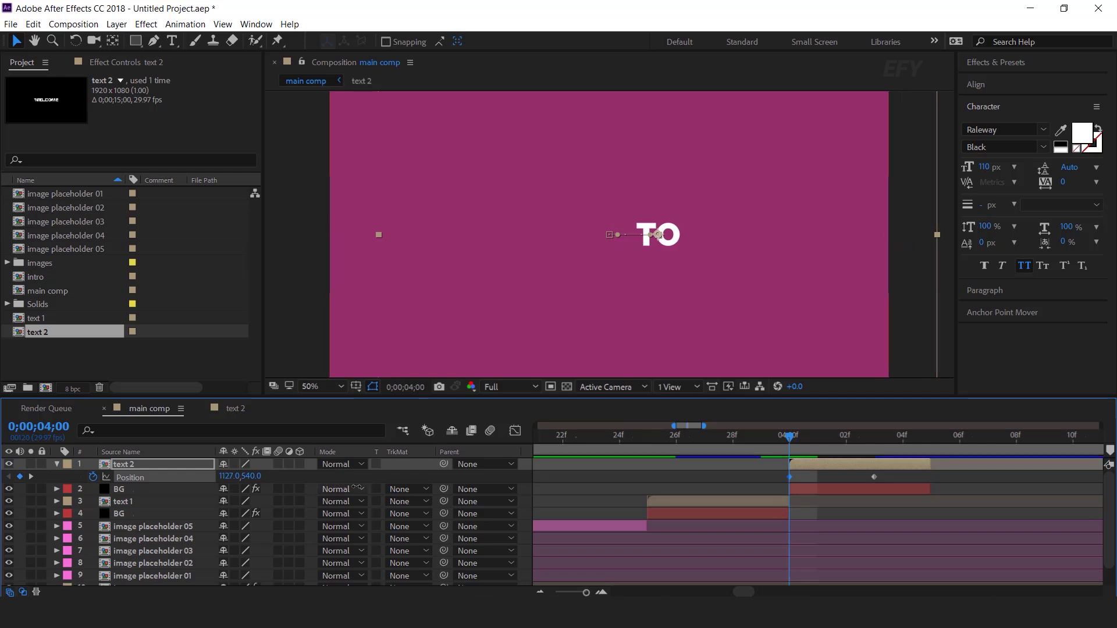
# - Add a Position keyframe moving text 2 left of center at 0;00;04;06, and apply Easy Ease to all its Position keyframes
pyautogui.moveTo(791, 439); pyautogui.dragTo(907, 437)
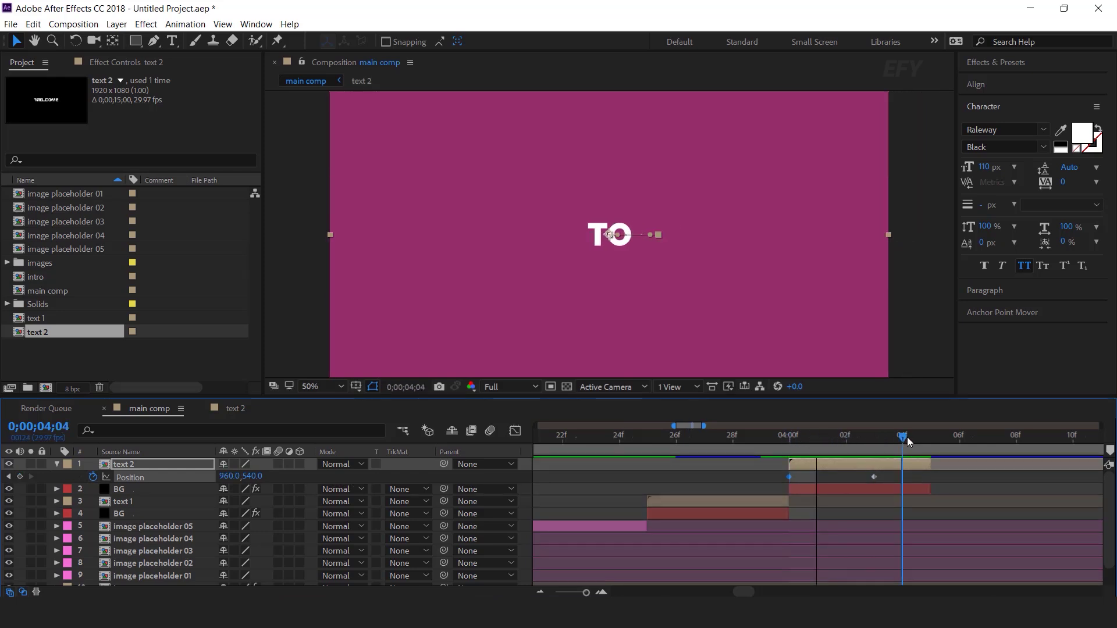
pyautogui.moveTo(229, 477); pyautogui.dragTo(177, 478)
pyautogui.moveTo(902, 478); pyautogui.dragTo(780, 483)
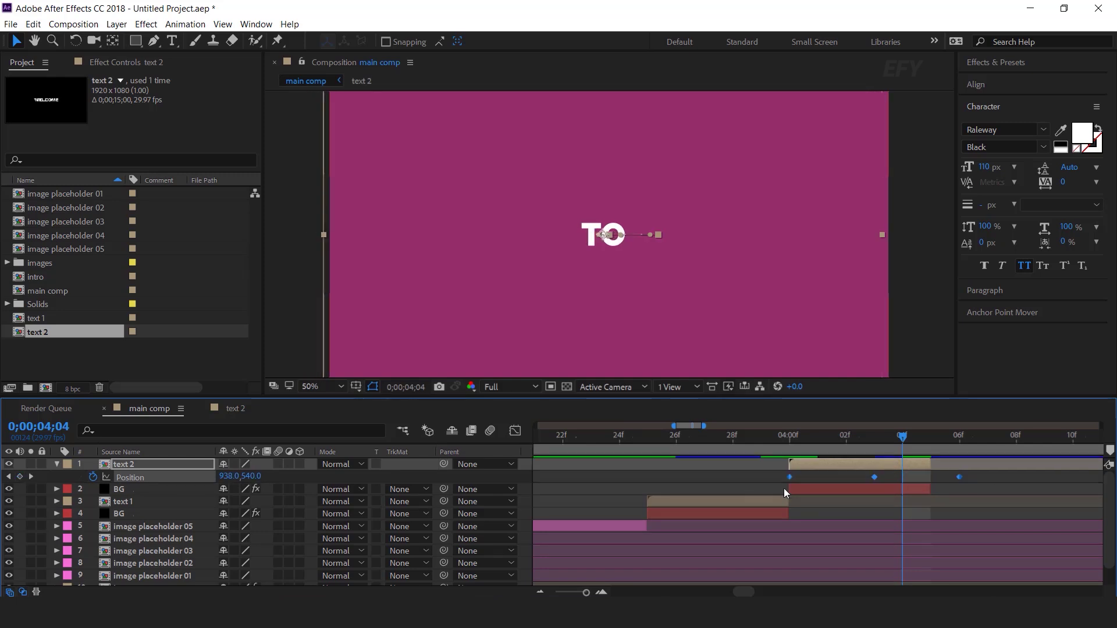
pyautogui.rightClick(790, 477)
pyautogui.moveTo(832, 464)
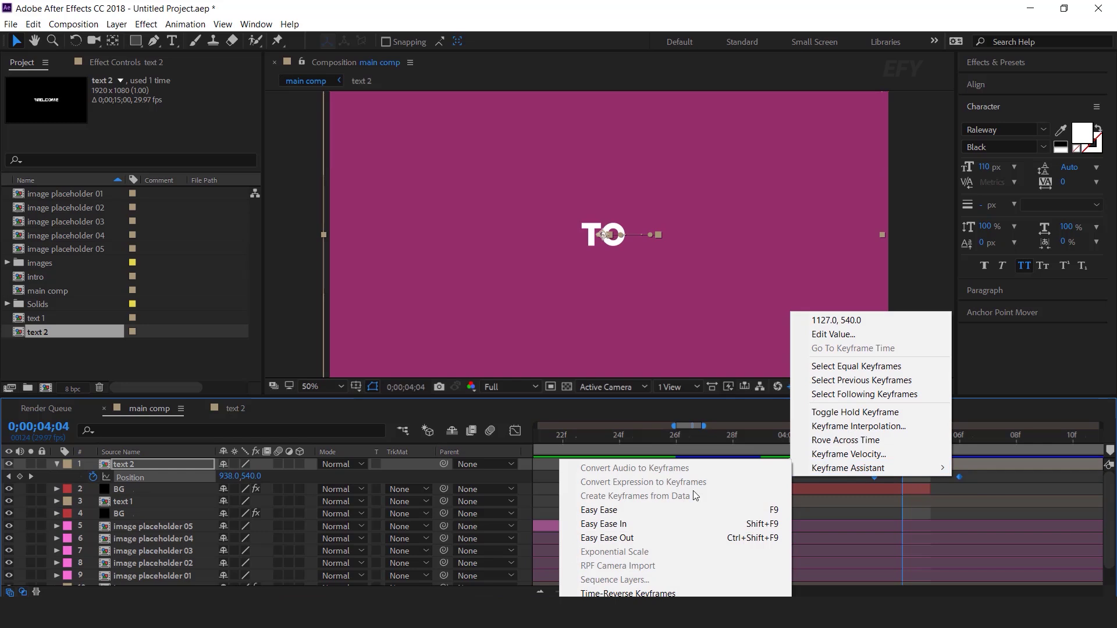
pyautogui.click(592, 510)
# - Reshape text 2's Position speed graph for a fast start and a slow drift around the middle keyframe, and collapse the layer
pyautogui.click(515, 432)
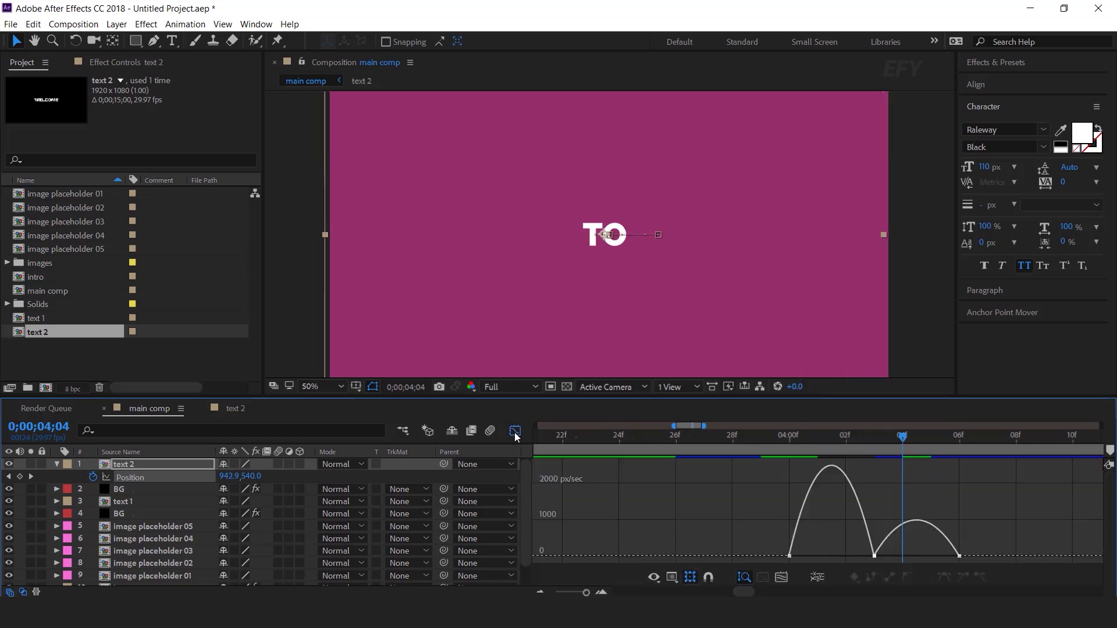
pyautogui.moveTo(844, 562); pyautogui.dragTo(948, 556)
pyautogui.click(790, 556)
pyautogui.moveTo(808, 557); pyautogui.dragTo(800, 556)
pyautogui.click(516, 431)
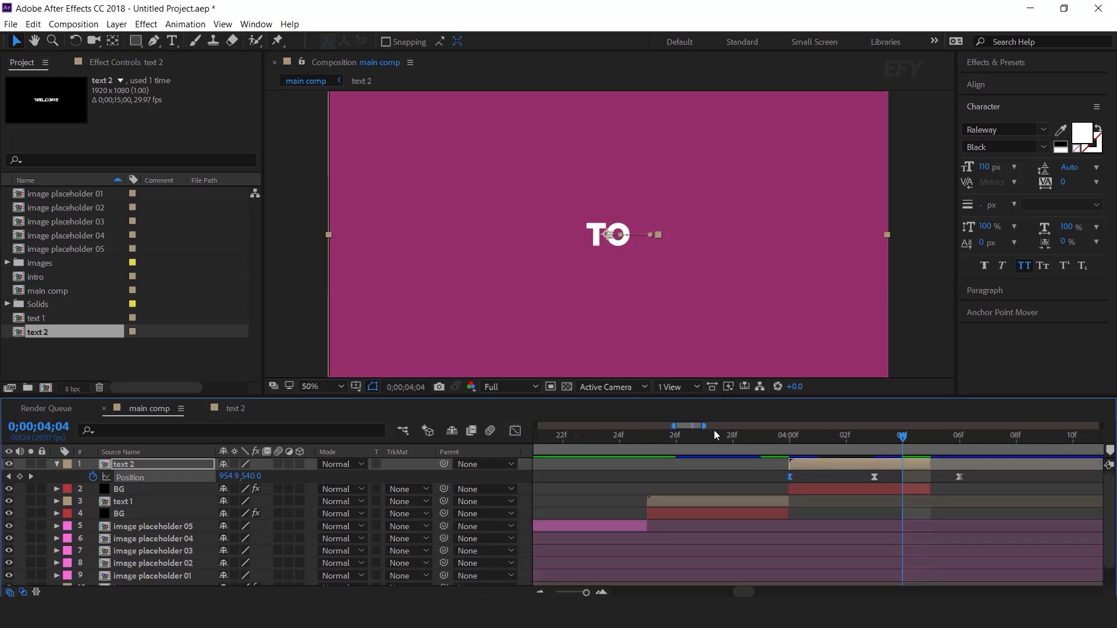
pyautogui.click(57, 464)
pyautogui.press('-')
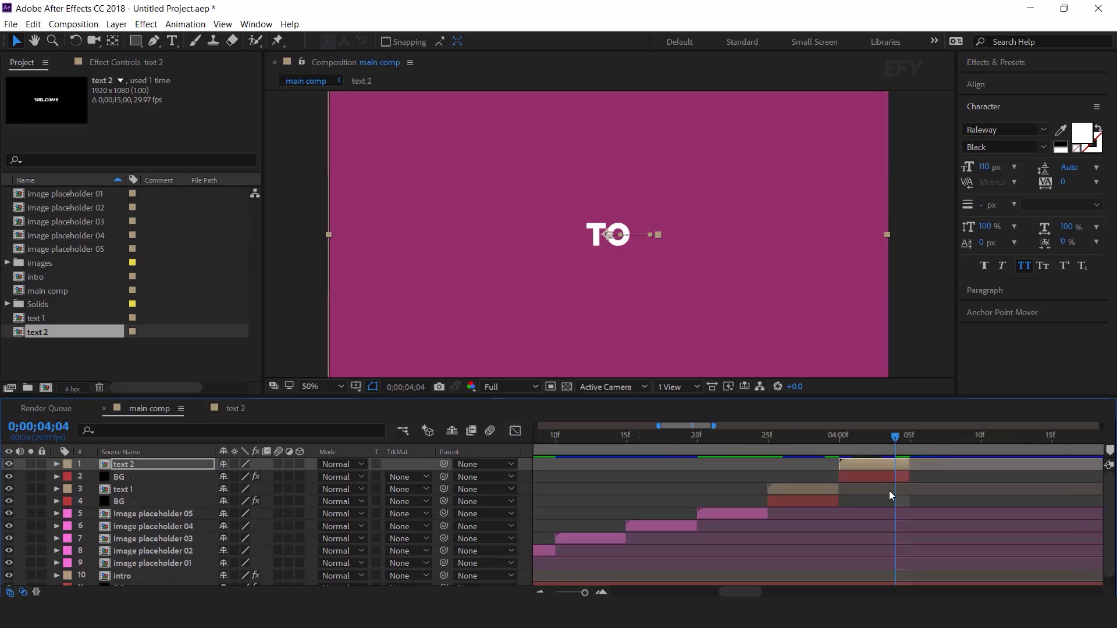
# - Duplicate text 2 with its BG, stack the copies on top and start them at 0;00;04;05
pyautogui.moveTo(726, 443); pyautogui.dragTo(892, 447)
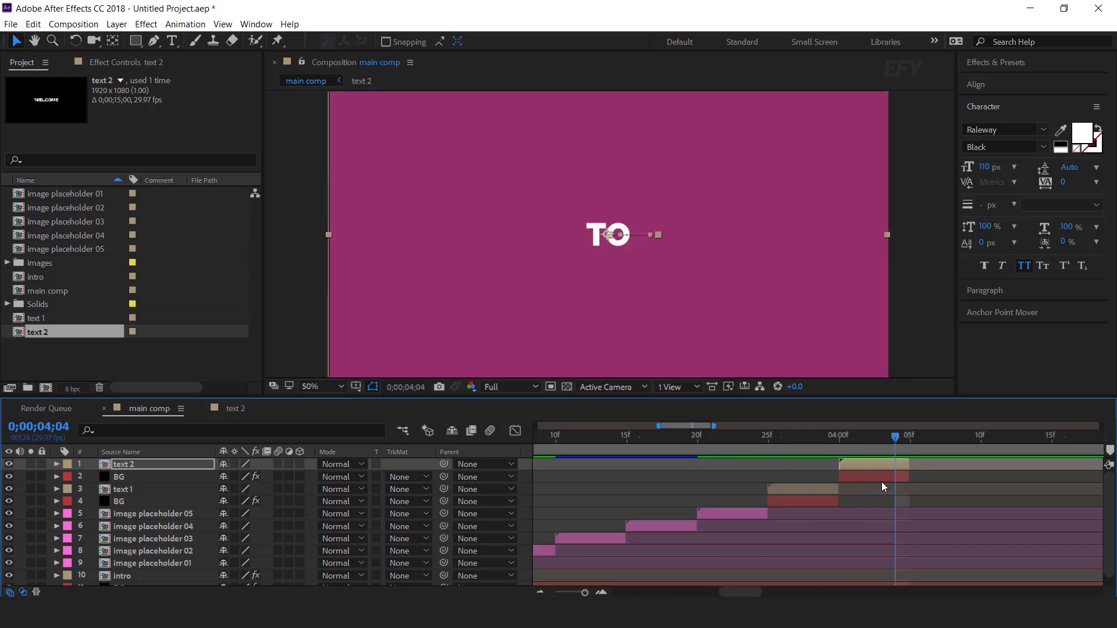
pyautogui.keyDown('shift'); pyautogui.click(888, 476); pyautogui.keyUp('shift')
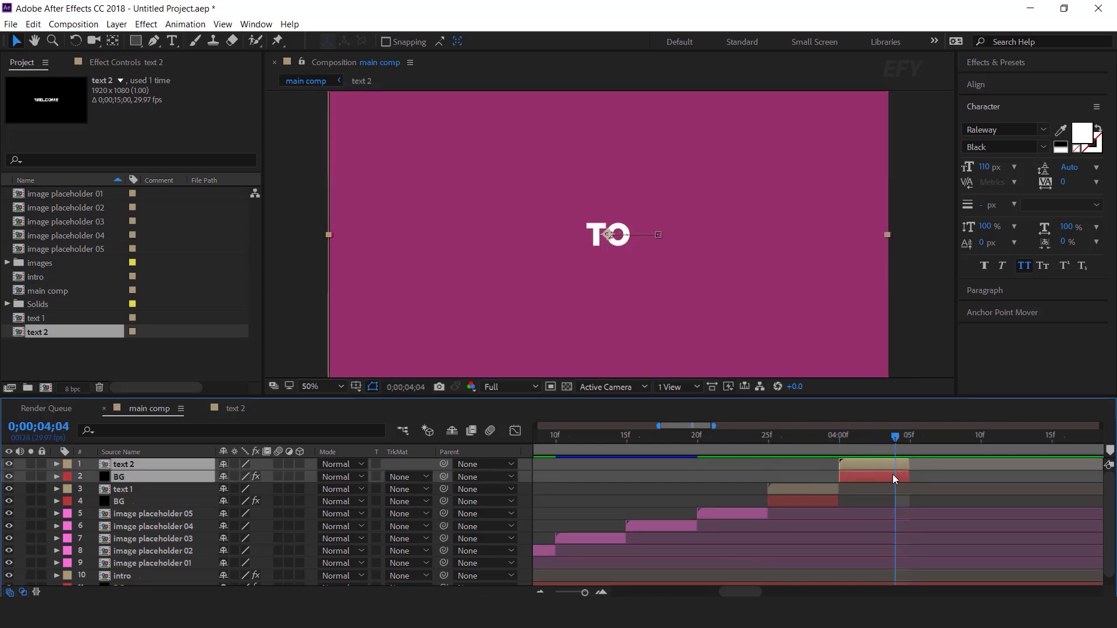
pyautogui.hotkey('ctrl', 'd')
pyautogui.moveTo(128, 490); pyautogui.dragTo(130, 473)
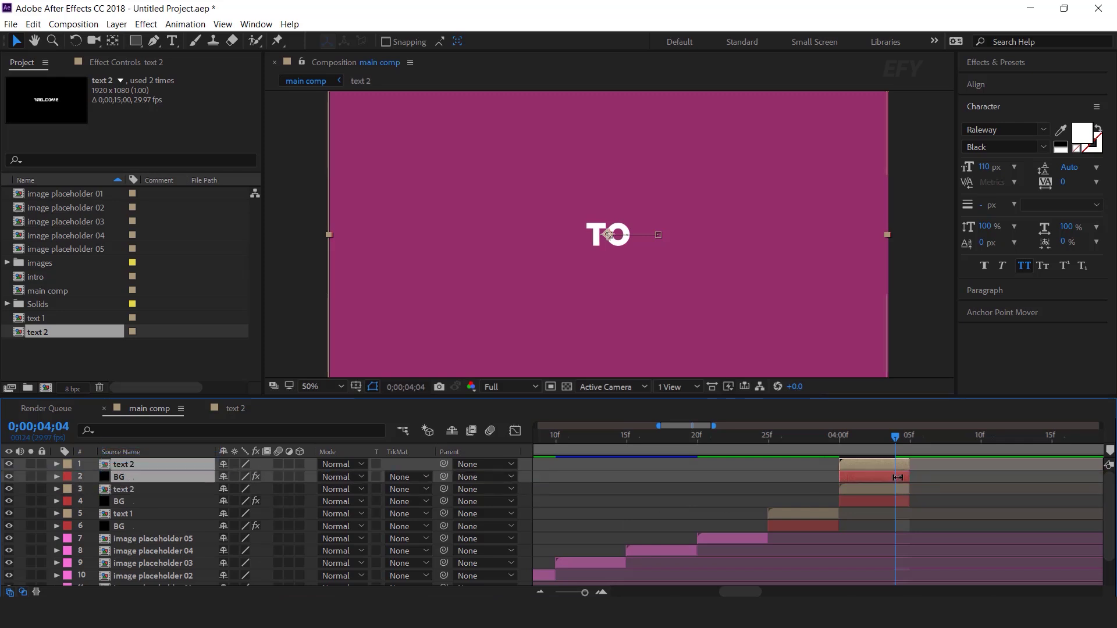
pyautogui.moveTo(852, 473); pyautogui.dragTo(927, 474)
pyautogui.scroll(5, 925, 480)
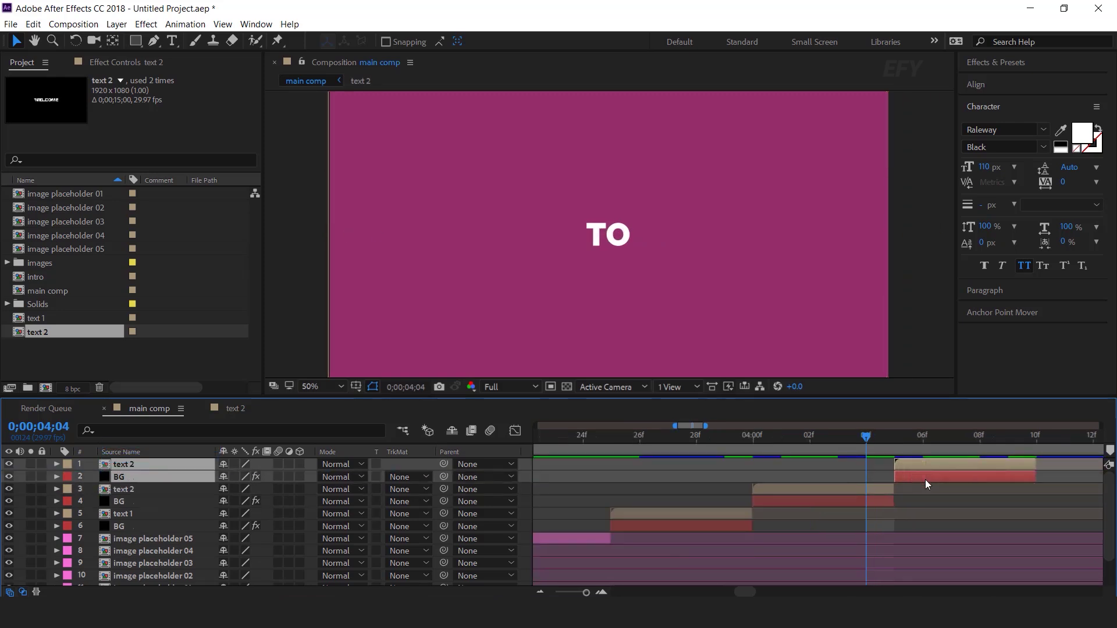
pyautogui.scroll(-6, 794, 480)
# - Select the uppermost text 2 layer and duplicate the text 2 composition in the project
pyautogui.moveTo(822, 436); pyautogui.dragTo(835, 437)
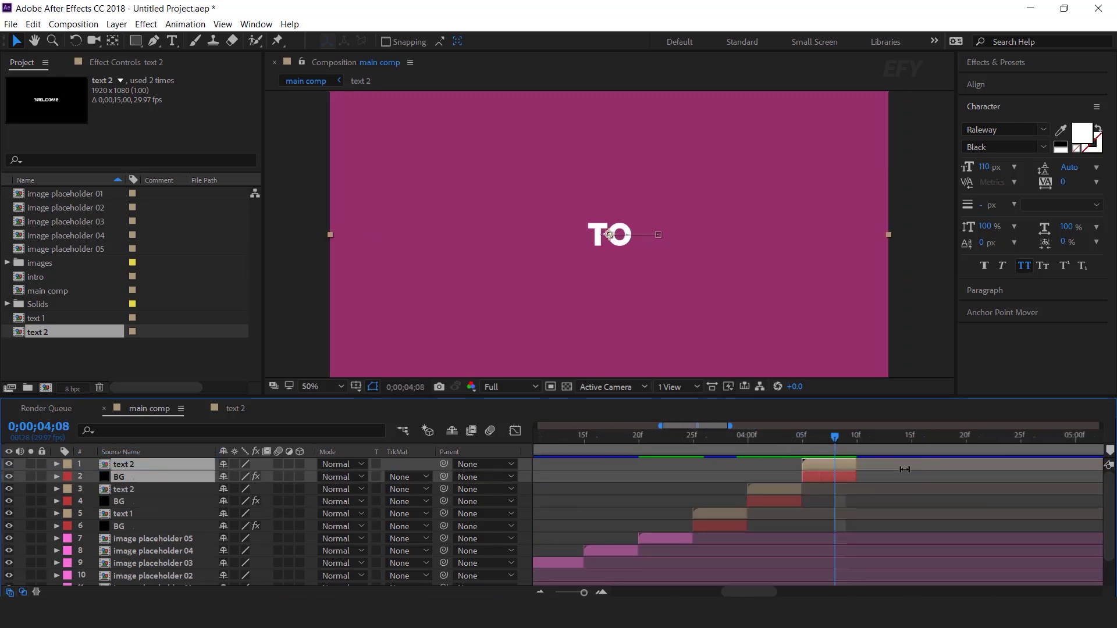
pyautogui.click(832, 505)
pyautogui.click(817, 464)
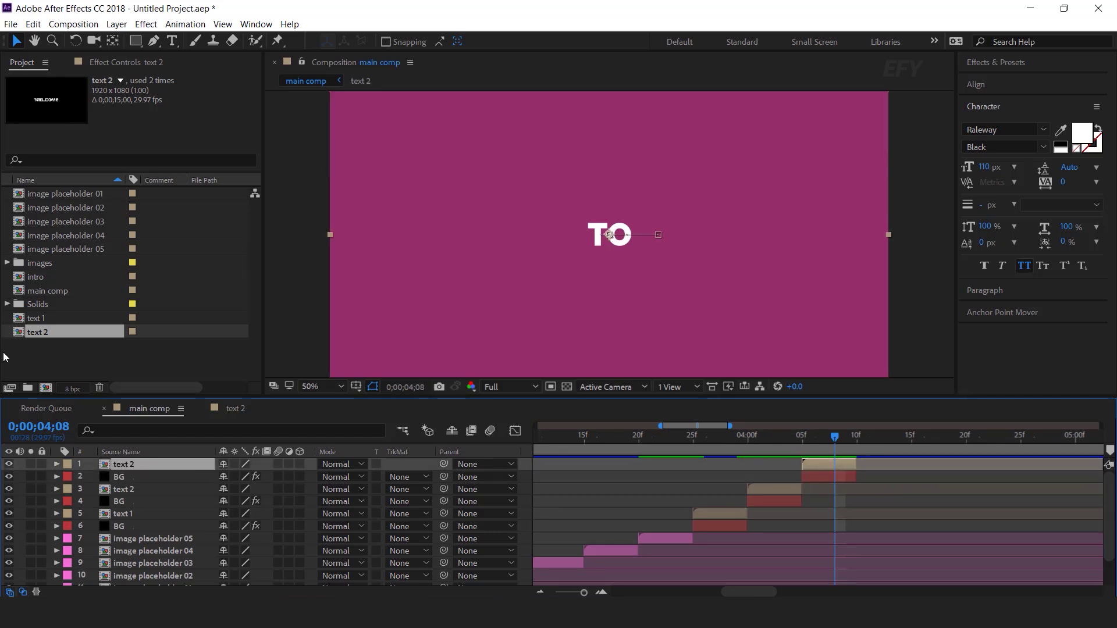
pyautogui.click(41, 332)
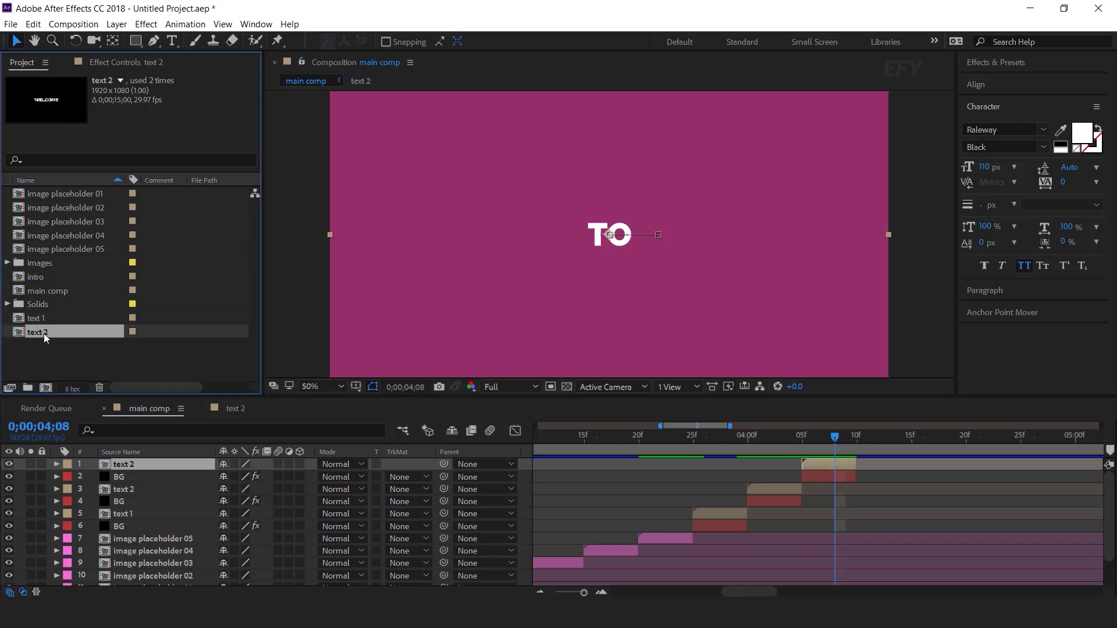
pyautogui.hotkey('ctrl', 'd')
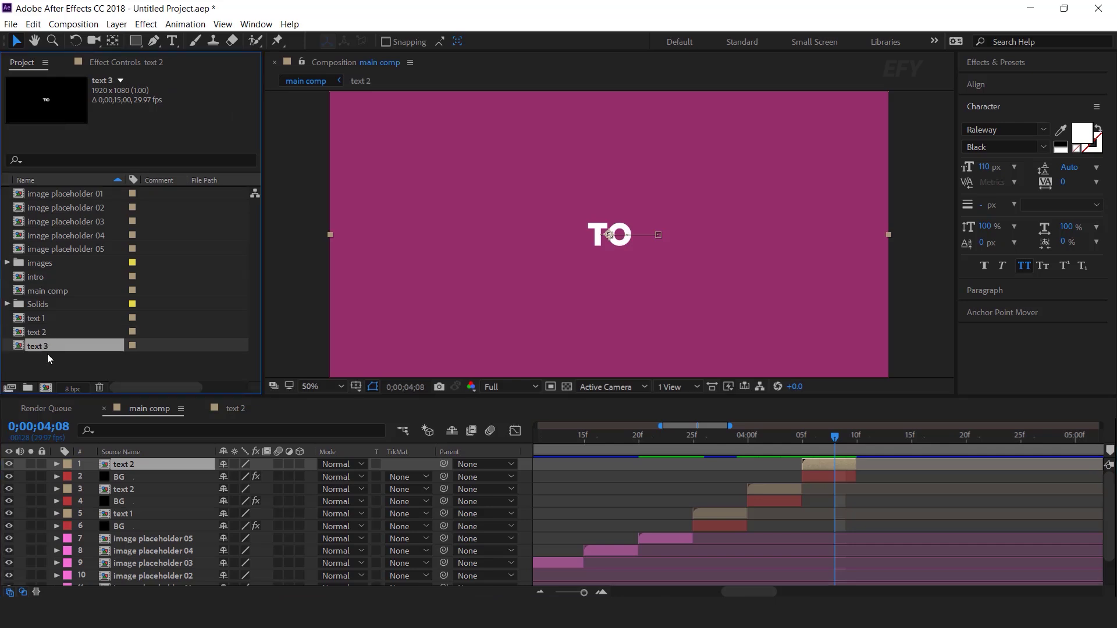
# - Replace the uppermost text 2 layer with the text 3 composition and change the text inside text 3 to "efy"
pyautogui.moveTo(47, 354); pyautogui.dragTo(122, 465)
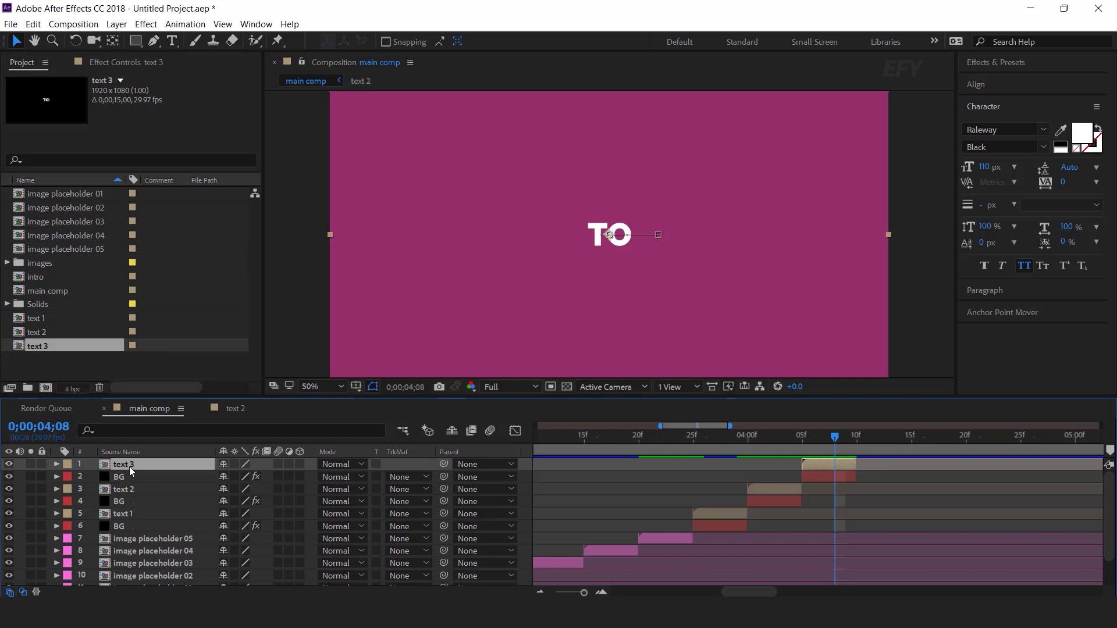
pyautogui.doubleClick(829, 465)
pyautogui.hotkey('ctrl', 't')
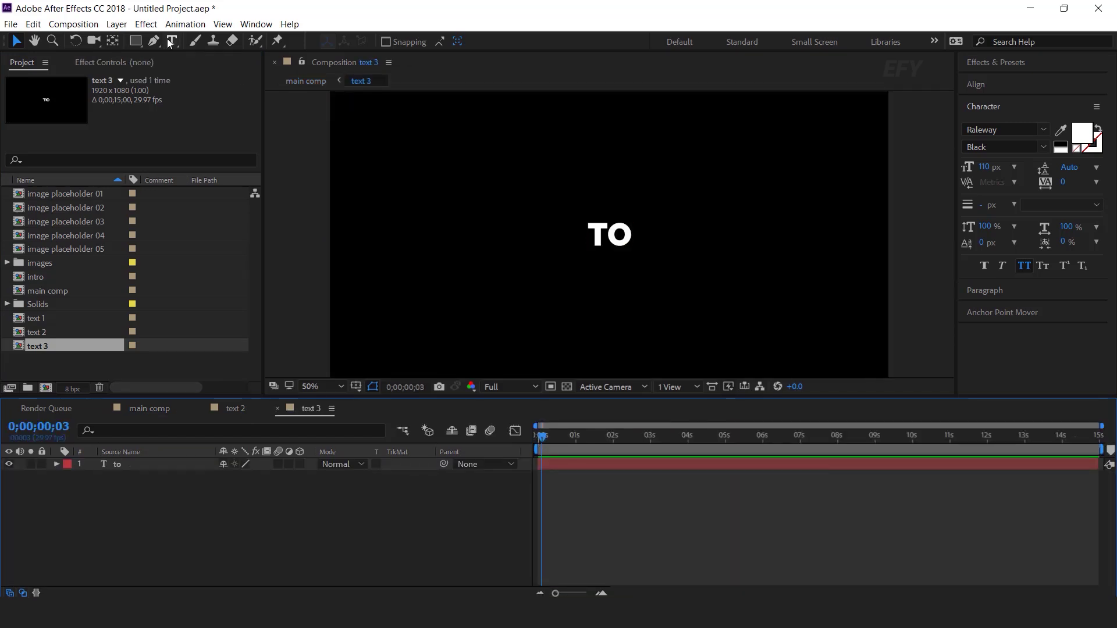
pyautogui.doubleClick(624, 230)
pyautogui.write('efy')
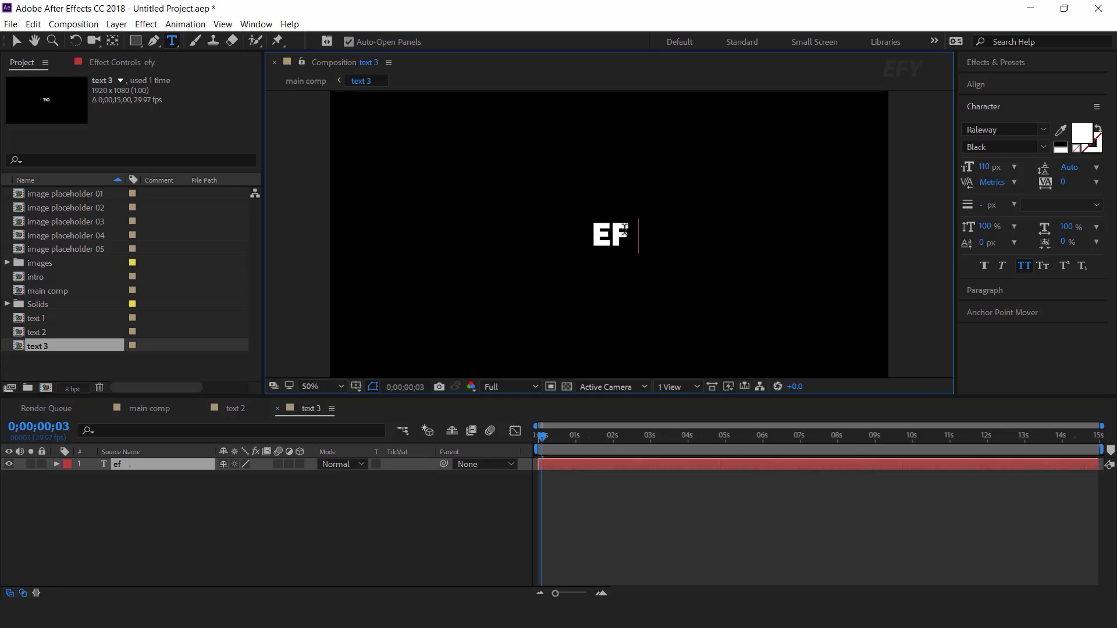
pyautogui.click(19, 42)
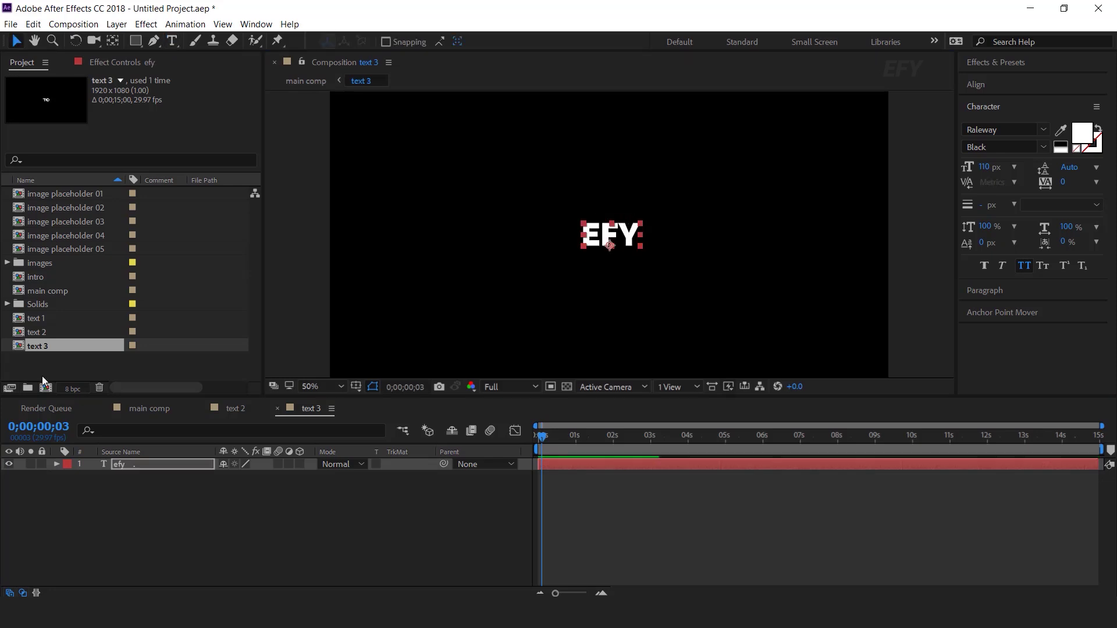
# - In the main comp, clear text 3's existing Position animation and start it again with a keyframe at 0;00;04;08
pyautogui.click(148, 408)
pyautogui.moveTo(706, 438); pyautogui.dragTo(836, 469)
pyautogui.press('t')
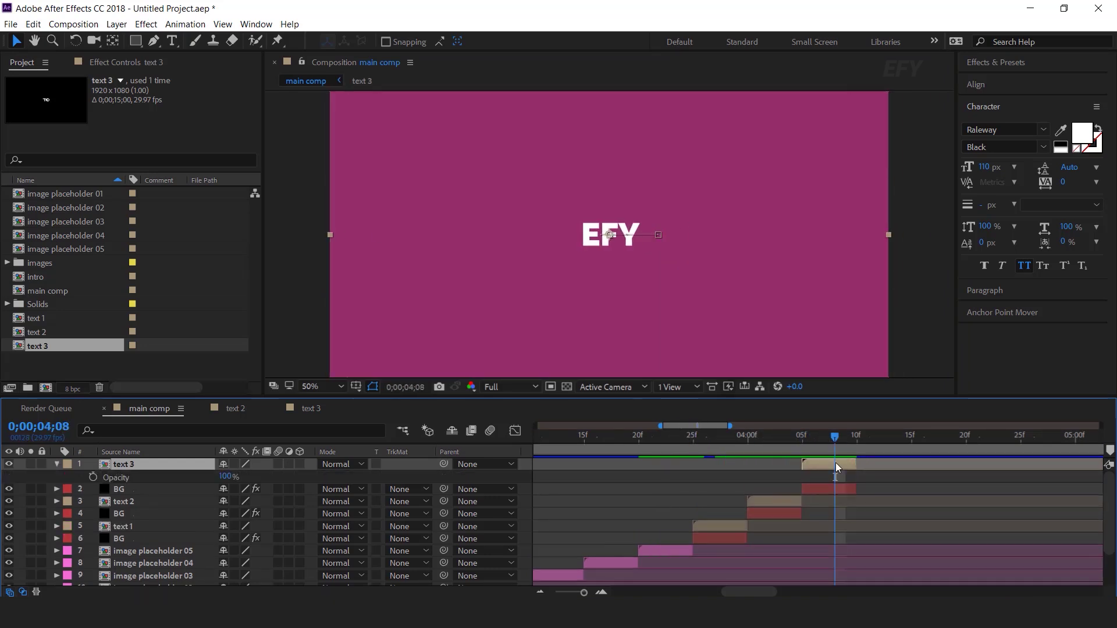
pyautogui.press('t')
pyautogui.press('p')
pyautogui.moveTo(883, 474); pyautogui.dragTo(701, 483)
pyautogui.click(94, 477)
pyautogui.click(94, 477)
# - Add text 3 Position keyframes with Y 429 at 0;00;04;05 and Y 580 at 0;00;04;11
pyautogui.moveTo(843, 438); pyautogui.dragTo(805, 438)
pyautogui.moveTo(263, 477); pyautogui.dragTo(177, 472)
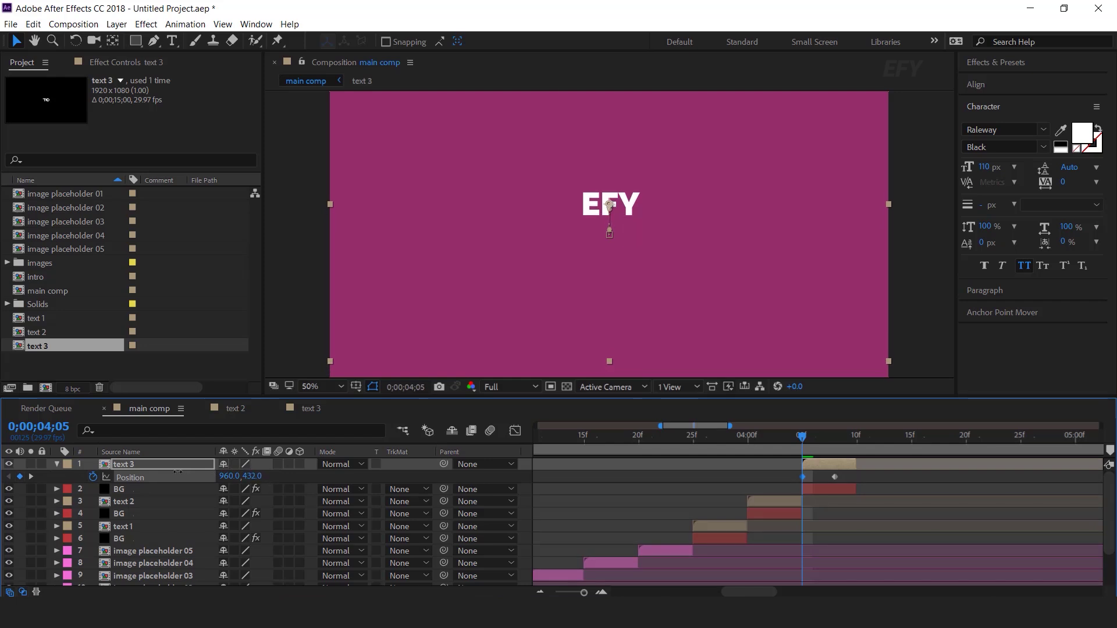
pyautogui.moveTo(803, 438); pyautogui.dragTo(847, 437)
pyautogui.moveTo(252, 476); pyautogui.dragTo(275, 476)
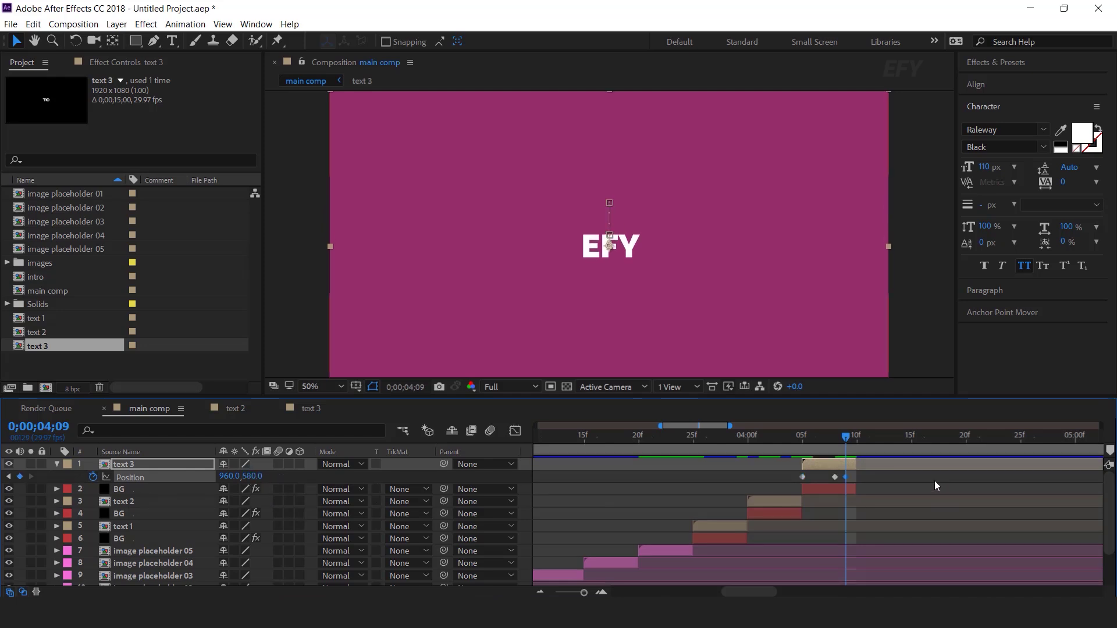
pyautogui.scroll(2, 864, 487)
pyautogui.moveTo(860, 476); pyautogui.dragTo(745, 480)
# - Apply Easy Ease to all of text 3's Position keyframes and reshape the speed graph for a slow drift around the middle keyframe
pyautogui.rightClick(766, 476)
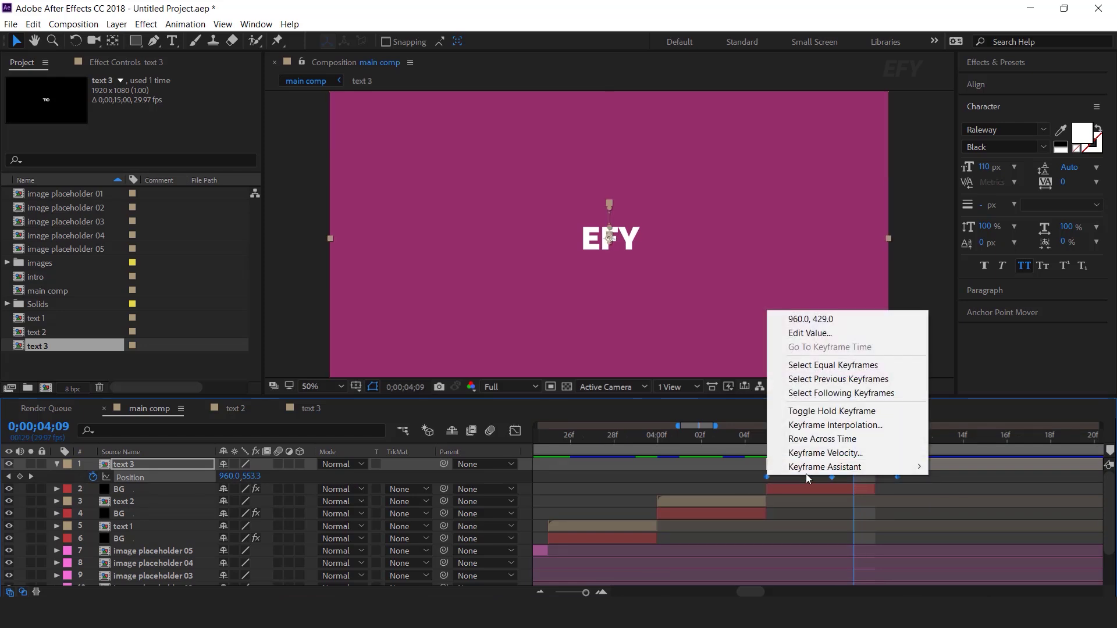
pyautogui.moveTo(809, 467)
pyautogui.click(594, 509)
pyautogui.click(515, 431)
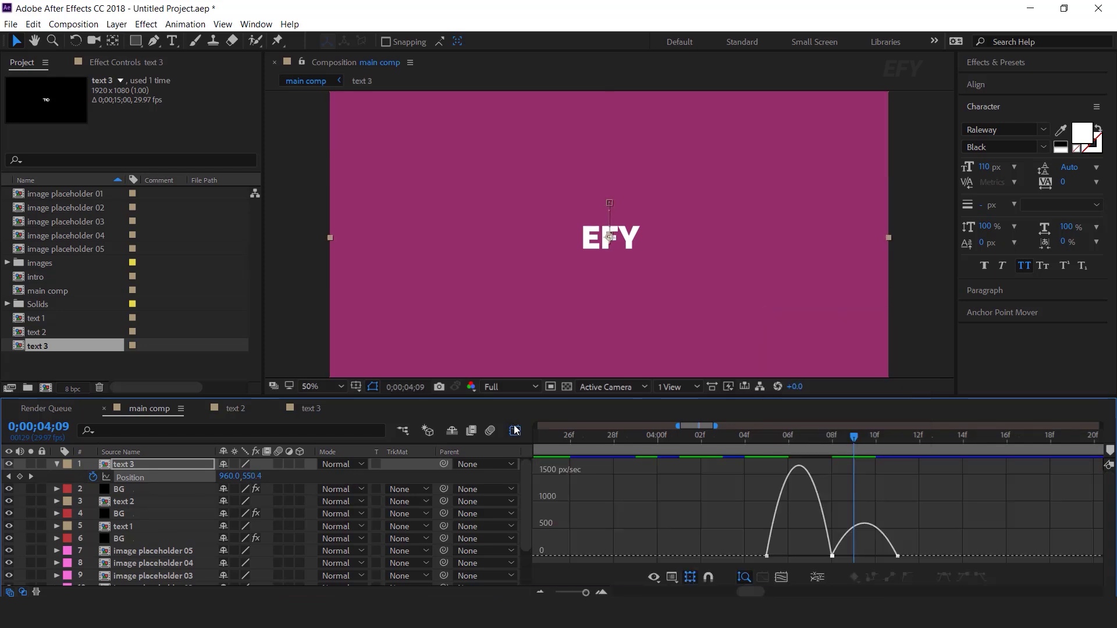
pyautogui.moveTo(868, 550)
pyautogui.mouseDown()
pyautogui.moveTo(803, 556)
pyautogui.moveTo(857, 556)
pyautogui.mouseUp()
pyautogui.click(515, 430)
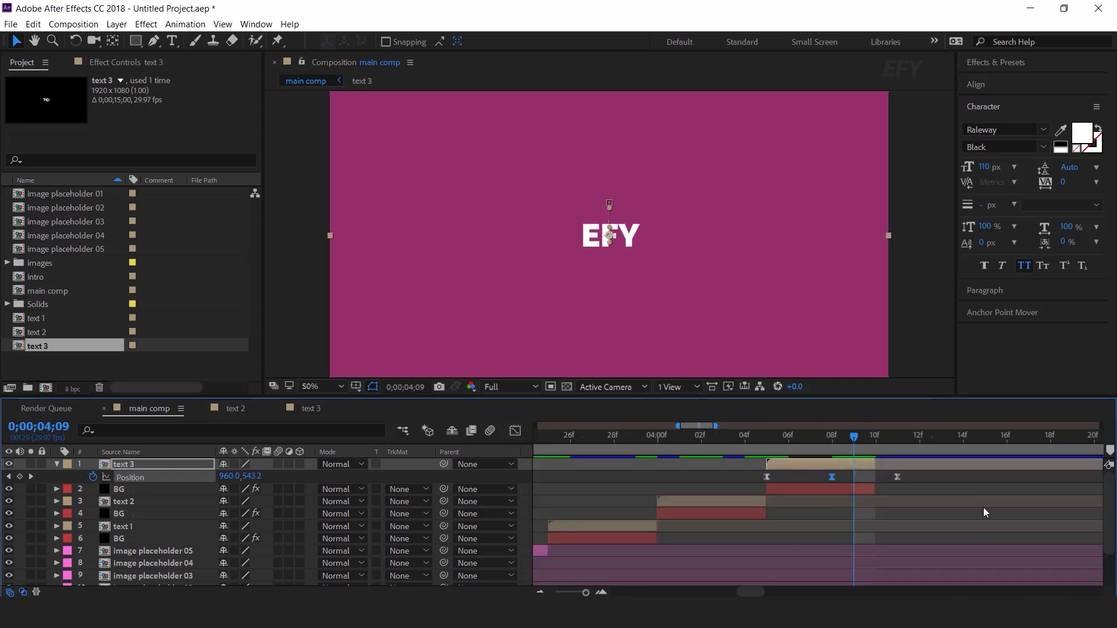
# - Play the main comp from the start and scrub through the image and text scenes to check their timing
pyautogui.scroll(-4, 910, 499)
pyautogui.scroll(-1, 925, 500)
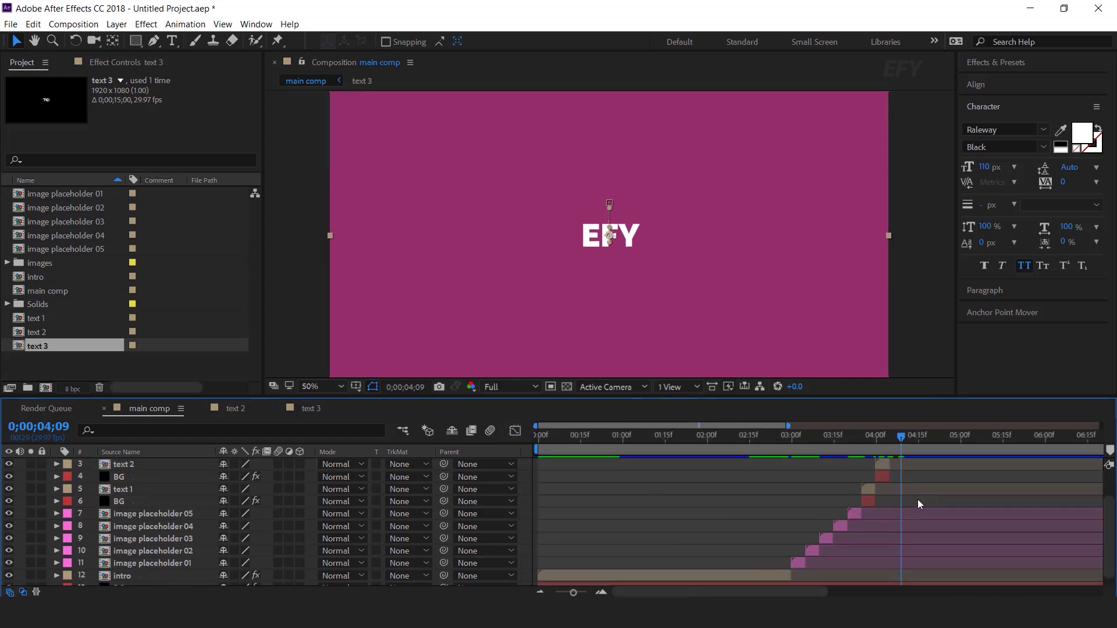
pyautogui.press('Home')
pyautogui.press('space')
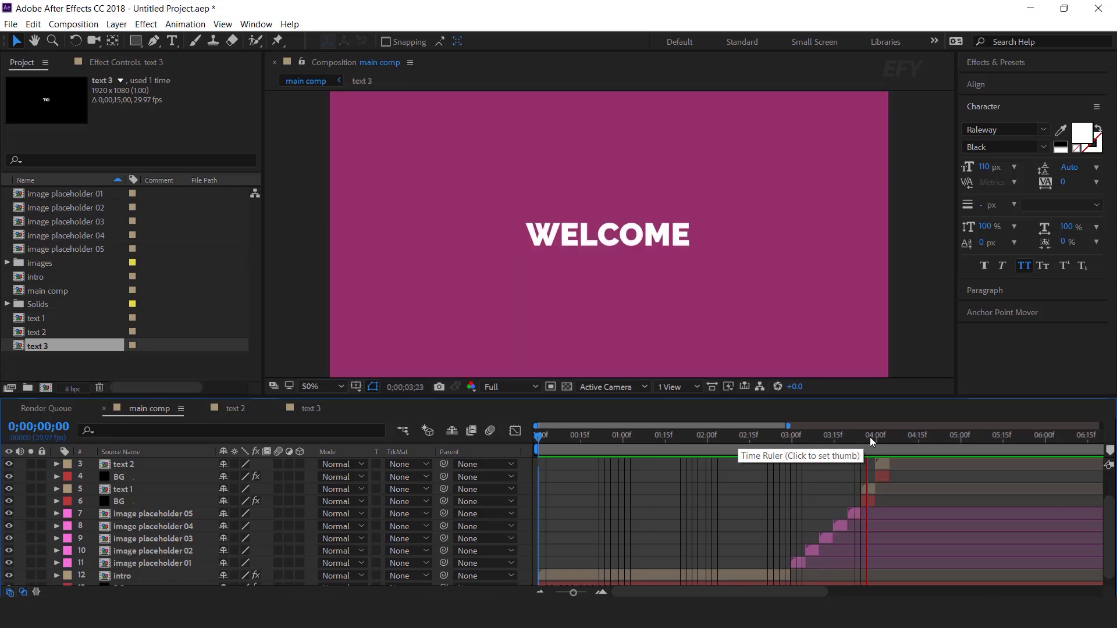
pyautogui.click(802, 440)
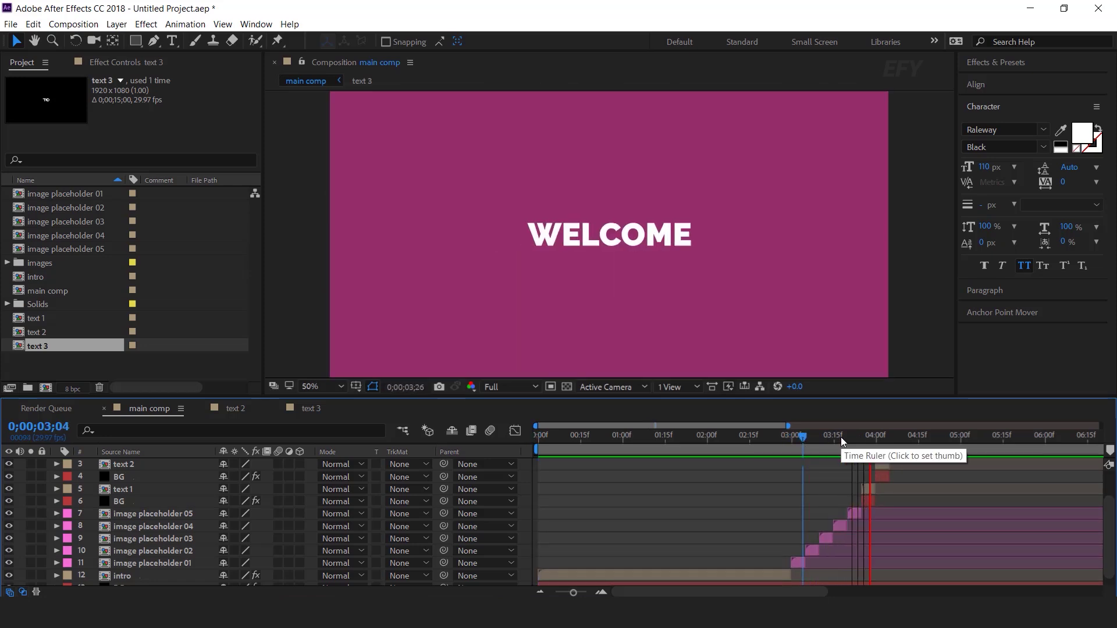
pyautogui.moveTo(842, 438); pyautogui.dragTo(902, 435)
# - Duplicate the five image placeholder layers, stack the copies on top and start the sequence at 0;00;04;10, directly after text 3
pyautogui.press('p')
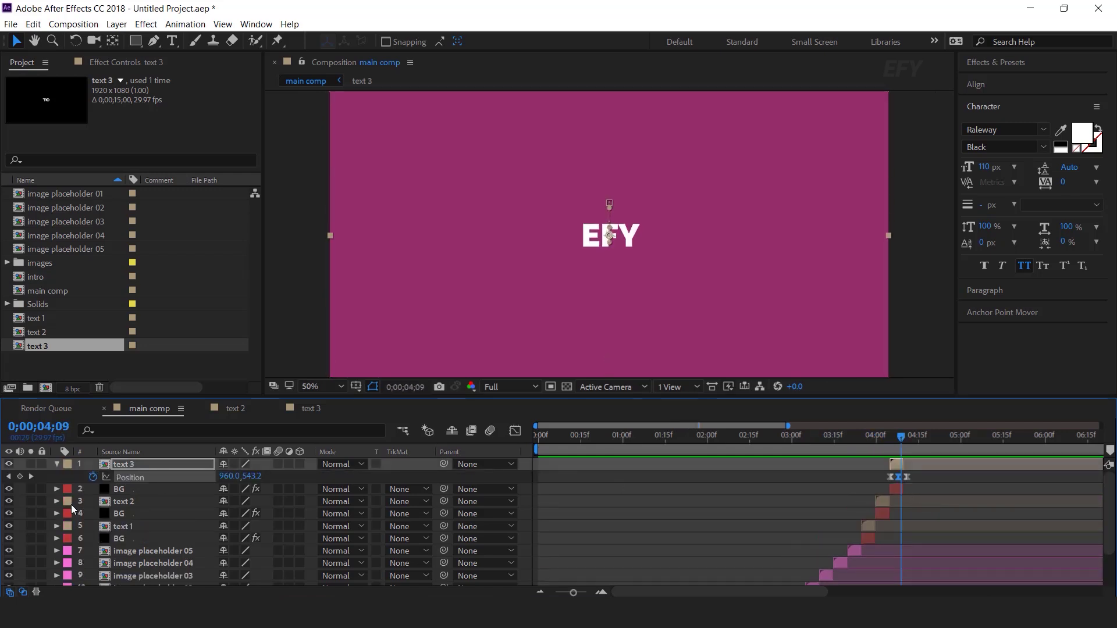
pyautogui.scroll(-1, 948, 524)
pyautogui.scroll(1, 947, 514)
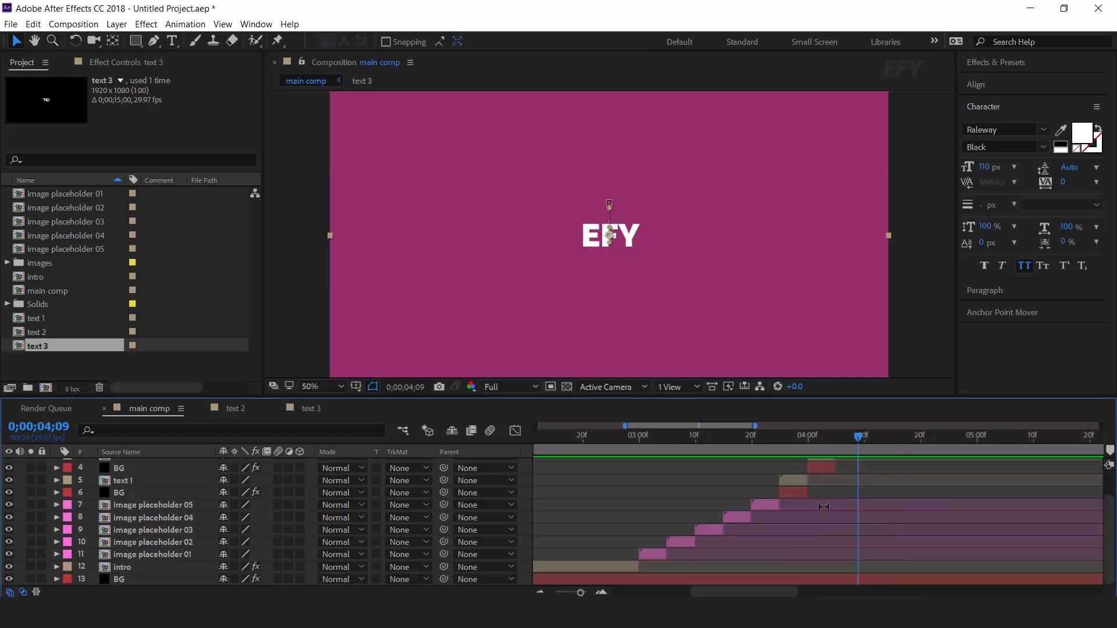
pyautogui.click(766, 505)
pyautogui.keyDown('shift'); pyautogui.click(648, 555); pyautogui.keyUp('shift')
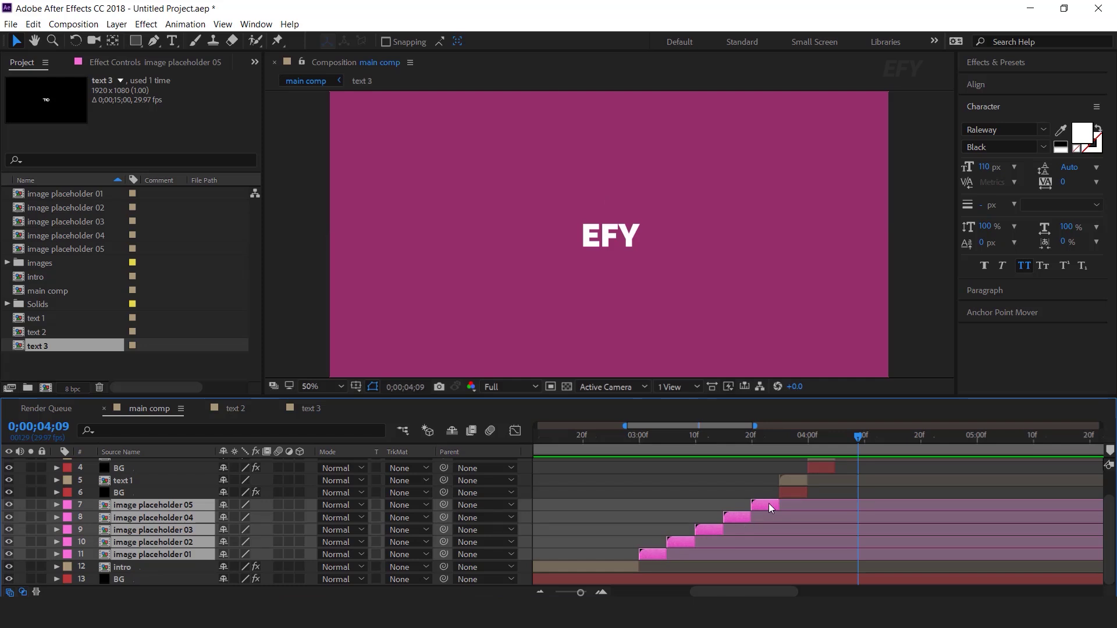
pyautogui.hotkey('ctrl', 'd')
pyautogui.moveTo(193, 530); pyautogui.dragTo(188, 463)
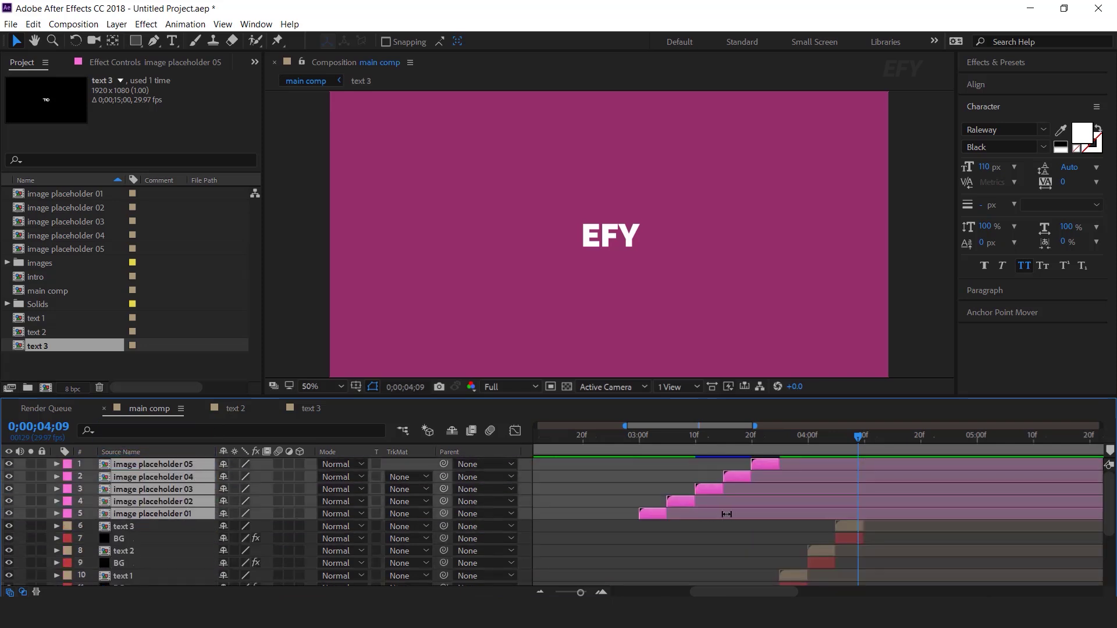
pyautogui.moveTo(651, 514); pyautogui.dragTo(876, 514)
pyautogui.scroll(2, 863, 545)
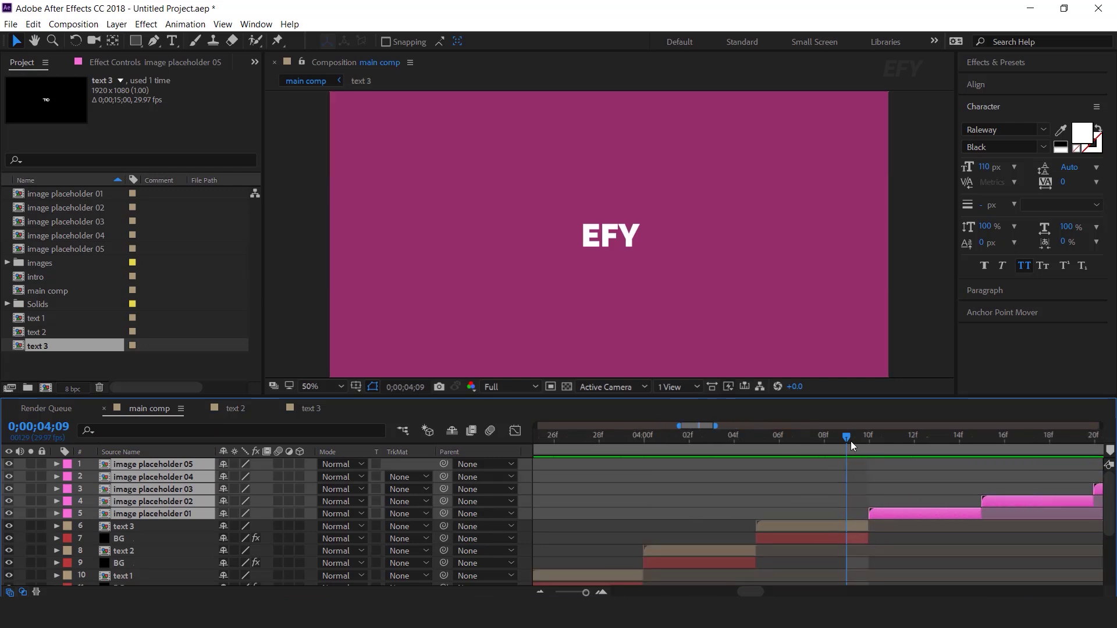
pyautogui.moveTo(846, 437)
pyautogui.mouseDown()
pyautogui.moveTo(867, 437)
pyautogui.moveTo(850, 439)
pyautogui.mouseUp()
pyautogui.scroll(-2, 885, 505)
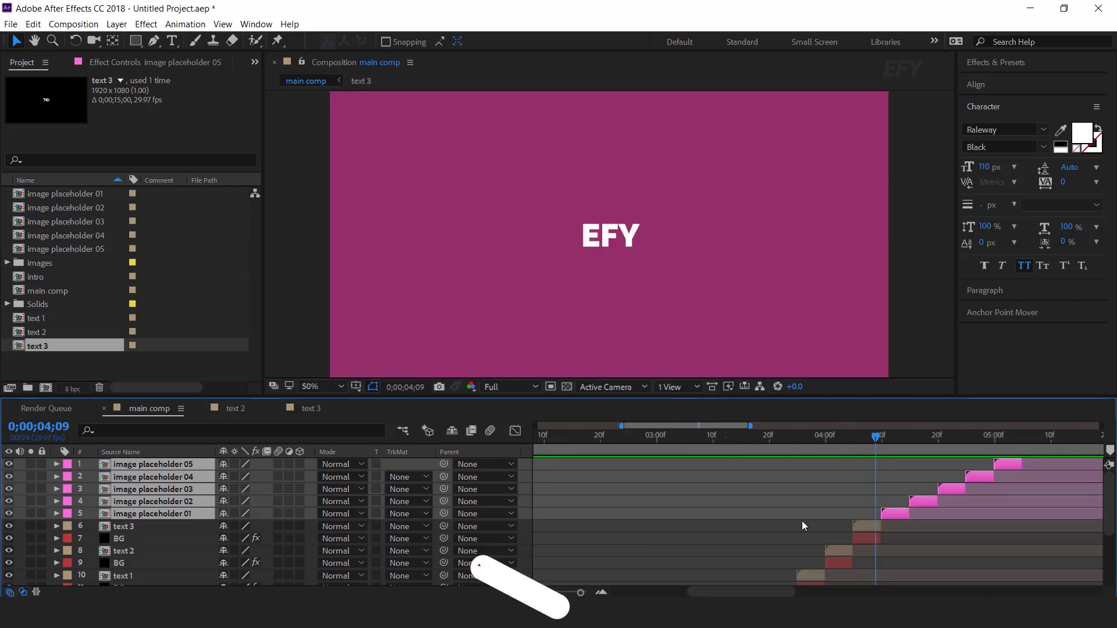
# - Duplicate image placeholder 05 as image placeholder 06 in the project and replace the copied image placeholder 01 layer with it
pyautogui.click(96, 364)
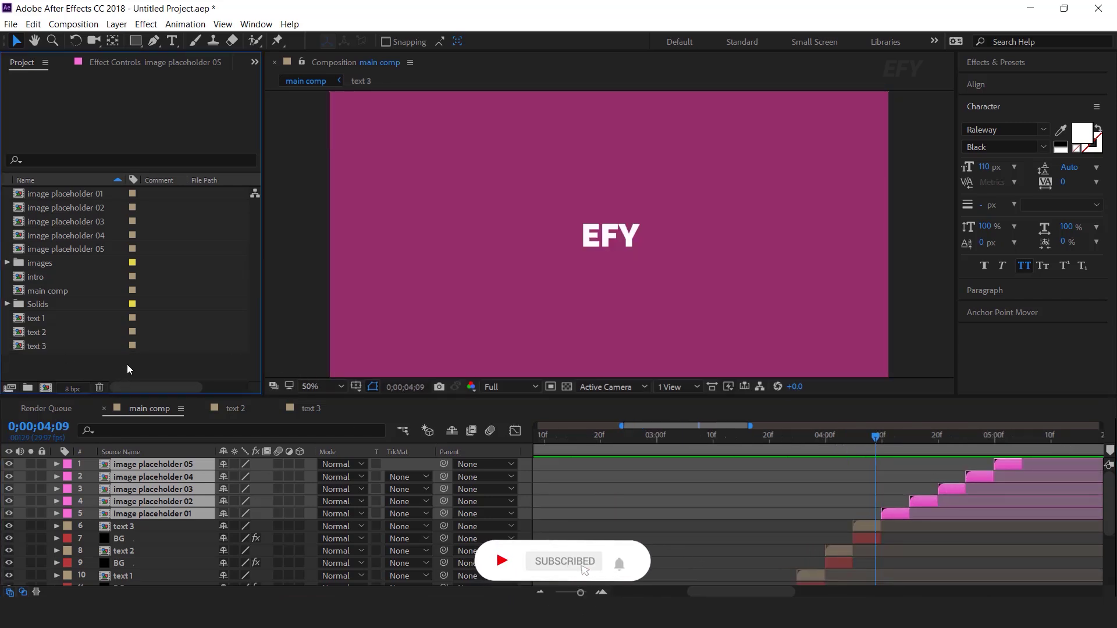
pyautogui.click(527, 514)
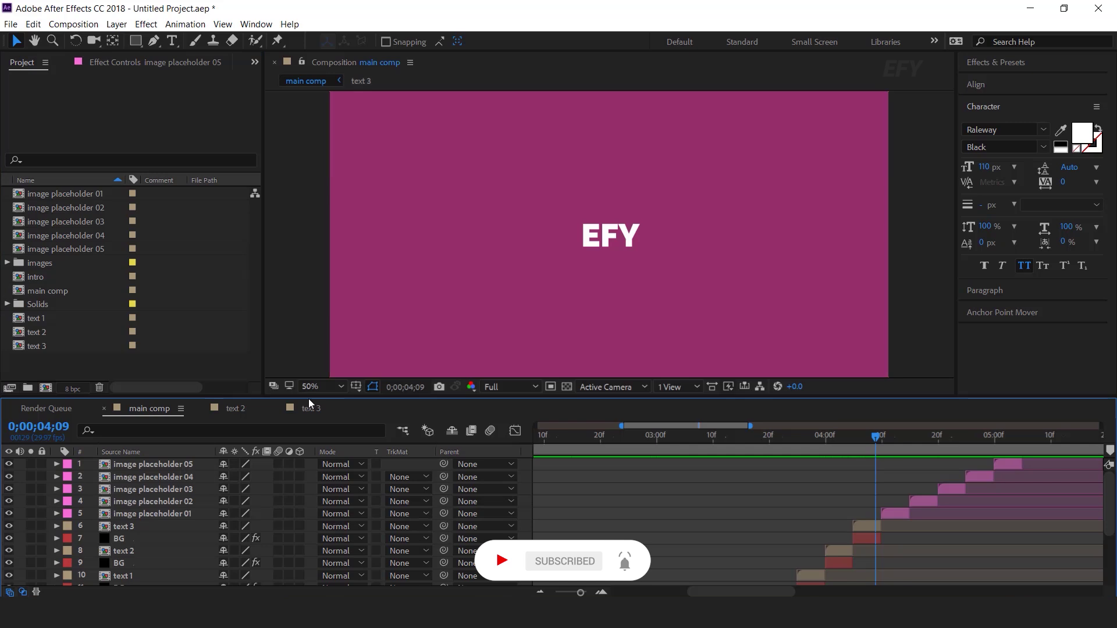
pyautogui.click(74, 251)
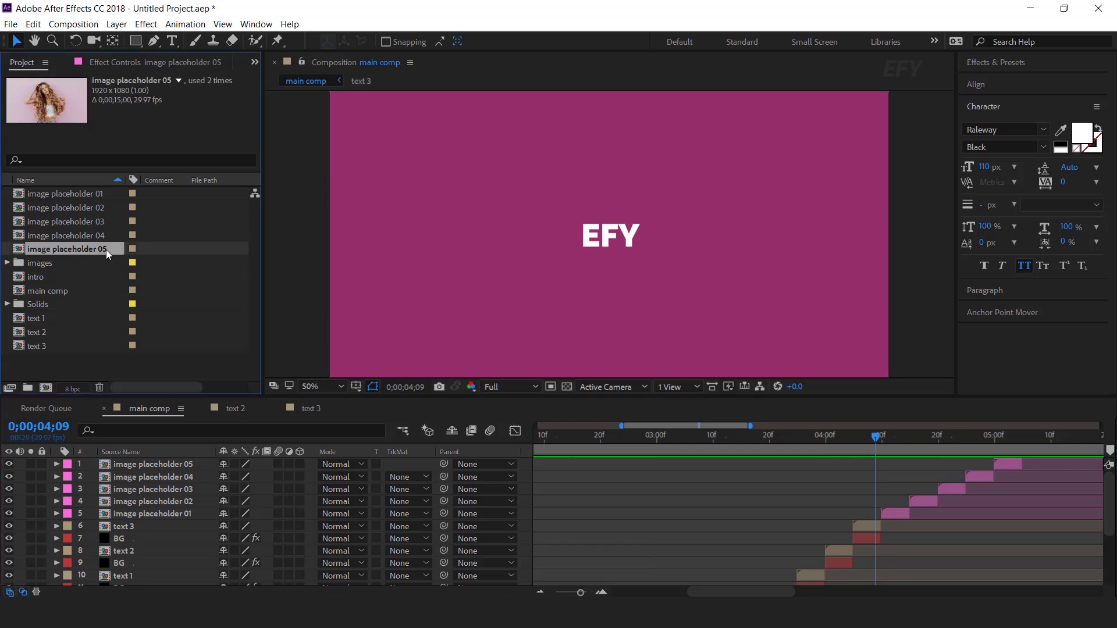
pyautogui.click(186, 517)
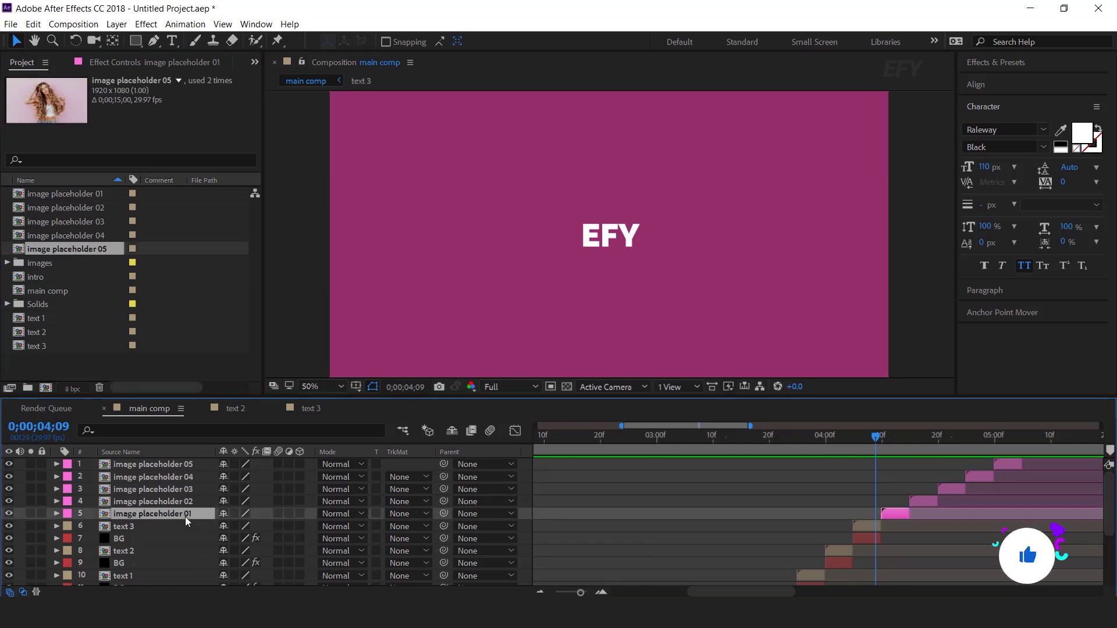
pyautogui.click(100, 250)
pyautogui.hotkey('ctrl', 'd')
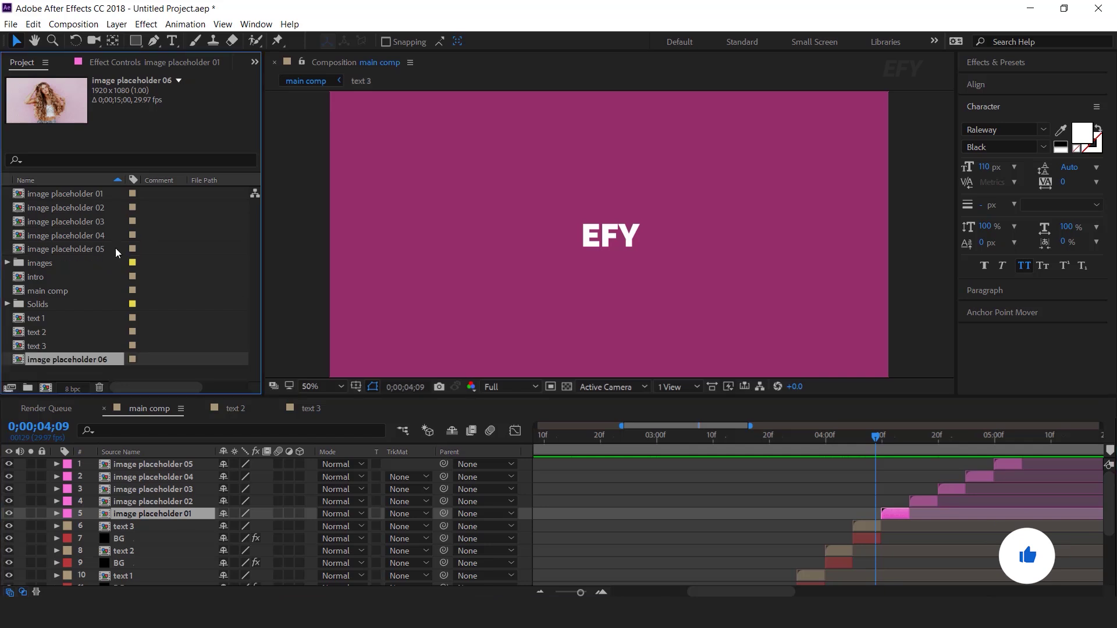
pyautogui.moveTo(101, 261); pyautogui.dragTo(191, 516)
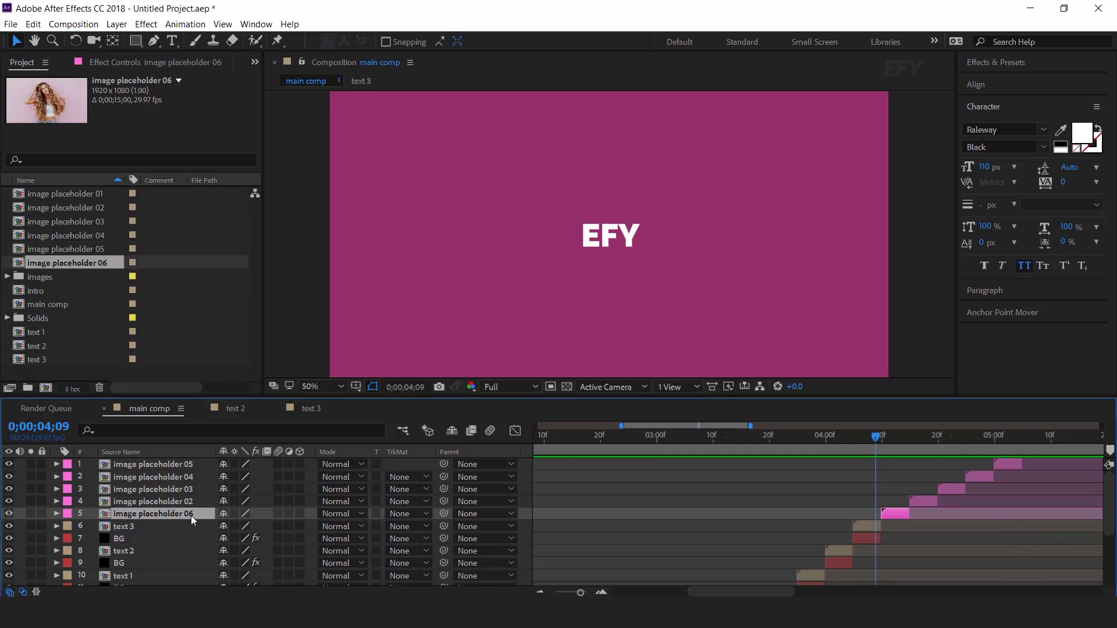
# - Create image placeholders 07 and 08 as further duplicates and swap them in for the copied image placeholder 02 and 03 layers
pyautogui.click(181, 500)
pyautogui.click(100, 262)
pyautogui.hotkey('ctrl', 'd')
pyautogui.moveTo(100, 275); pyautogui.dragTo(188, 501)
pyautogui.click(111, 279)
pyautogui.hotkey('ctrl', 'd')
pyautogui.moveTo(110, 281); pyautogui.dragTo(187, 491)
# - Create image placeholders 09 and 10 as further duplicates and swap them in for the copied image placeholder 04 and 05 layers
pyautogui.click(100, 276)
pyautogui.hotkey('ctrl', 'd')
pyautogui.moveTo(96, 277); pyautogui.dragTo(192, 469)
pyautogui.click(100, 279)
pyautogui.hotkey('ctrl', 'd')
pyautogui.moveTo(100, 279); pyautogui.dragTo(205, 466)
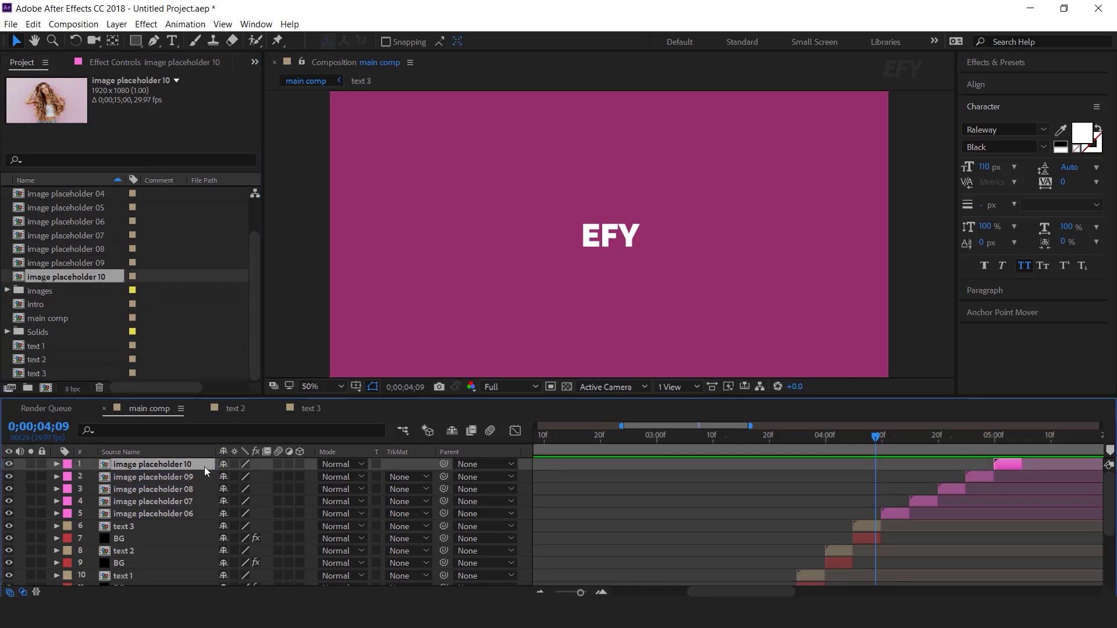
# - Replace the photo inside image placeholder 06 with beautiful-beauty-blouse-1036623.jpg and adjust its position and scale to fill the frame
pyautogui.click(891, 436)
pyautogui.doubleClick(900, 513)
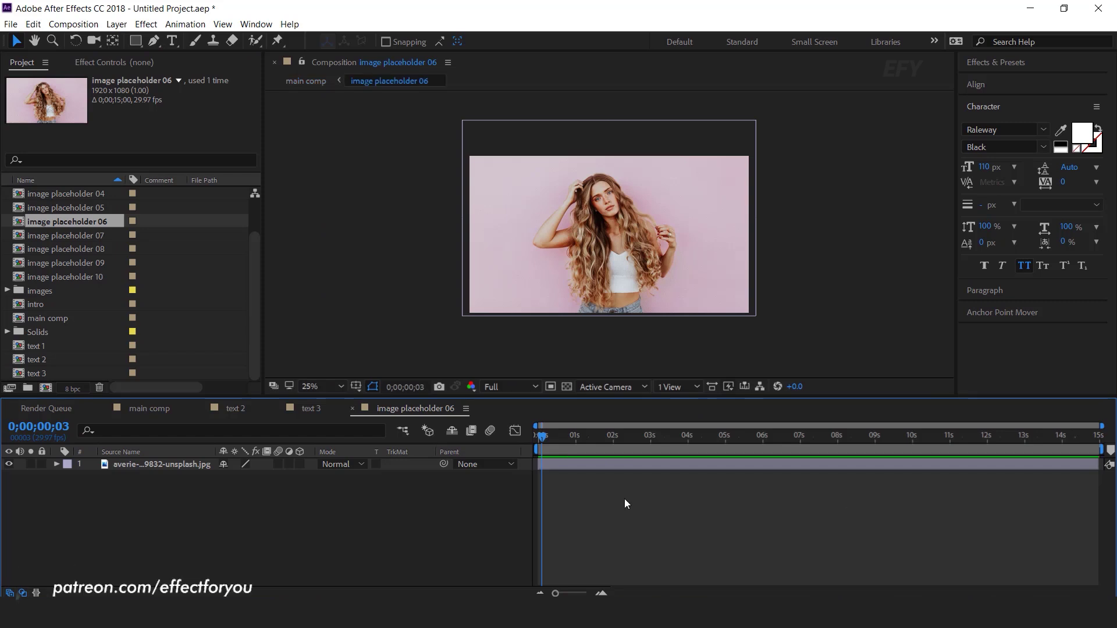
pyautogui.click(559, 469)
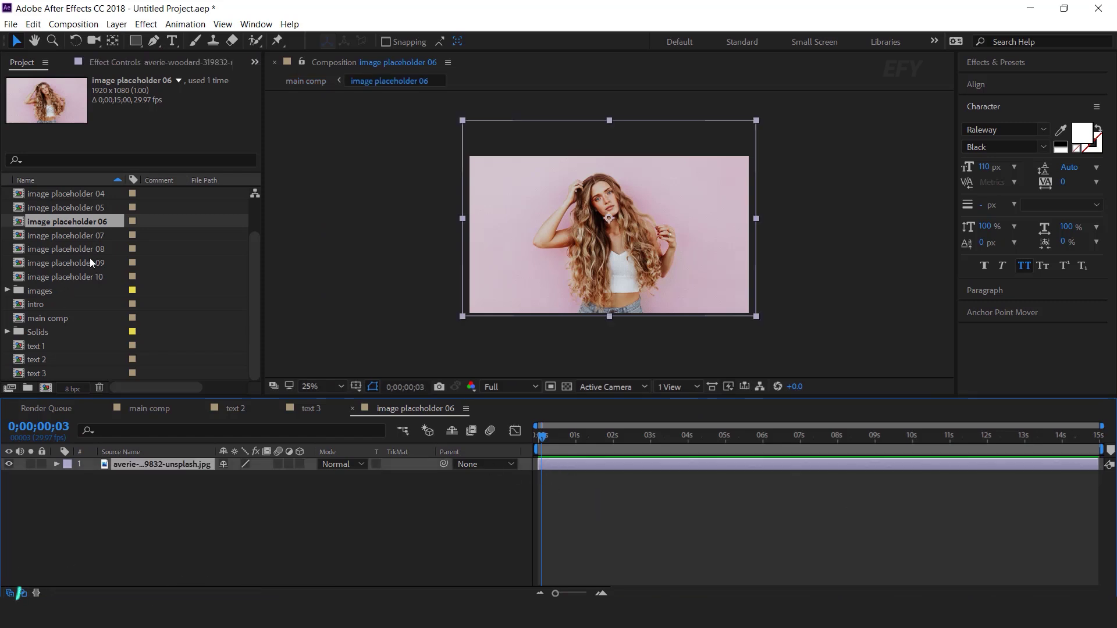
pyautogui.click(7, 290)
pyautogui.click(120, 250)
pyautogui.click(123, 263)
pyautogui.moveTo(126, 278); pyautogui.dragTo(157, 466)
pyautogui.moveTo(701, 244); pyautogui.dragTo(705, 265)
pyautogui.hotkey('ctrl', '-')
pyautogui.hotkey('ctrl', '-')
pyautogui.hotkey('ctrl', '-')
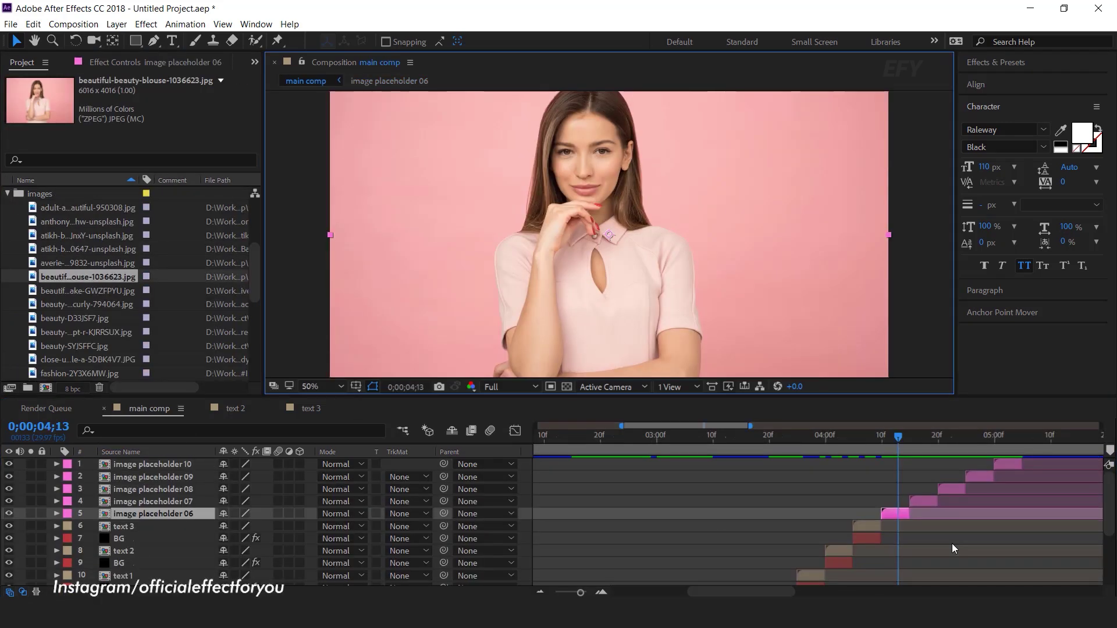
# - Replace the photo in image placeholder 07 with the vivid-make-GWZFPYU.jpg image and the one in image placeholder 08 with beauty-casual-curly-794064.jpg
pyautogui.doubleClick(952, 543)
pyautogui.click(120, 287)
pyautogui.click(163, 463)
pyautogui.hotkey('ctrl', 'alt', '/')
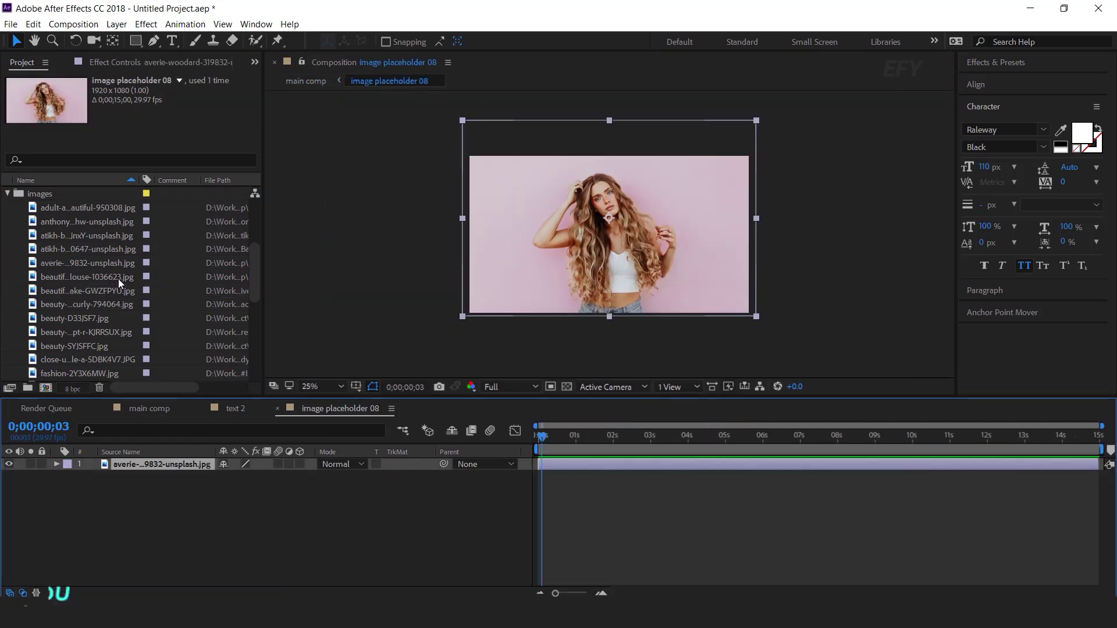
pyautogui.click(87, 305)
pyautogui.hotkey('ctrl', 'alt', '/')
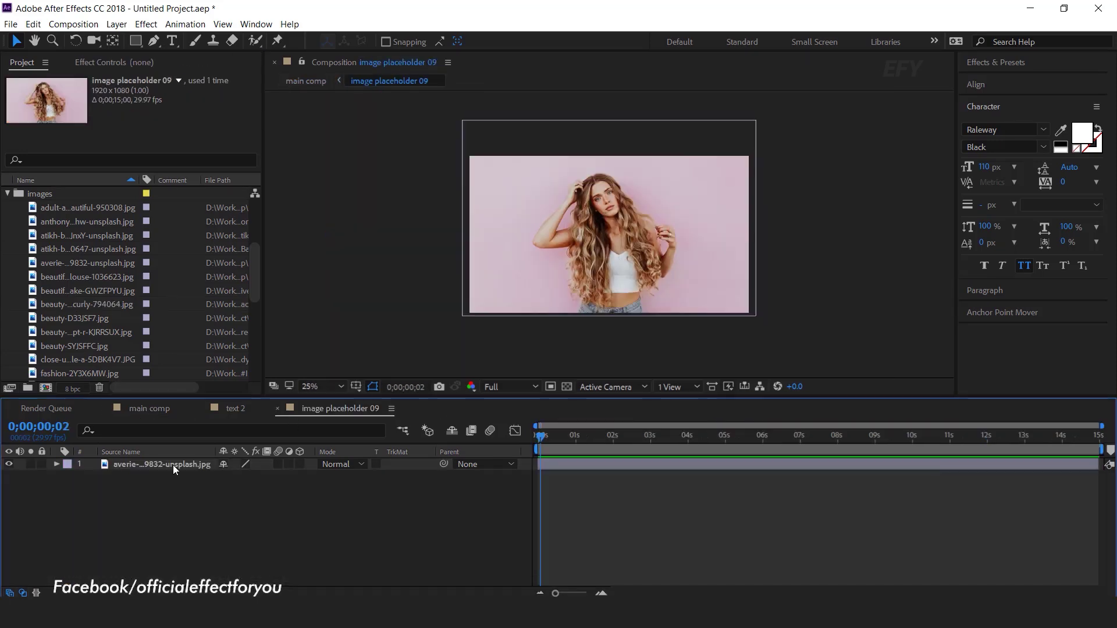
# - Replace the photo in image placeholder 09 with beauty-D33JSF7.jpg and the one in image placeholder 10 with the concept-r-KJRRSUX.jpg image
pyautogui.click(173, 465)
pyautogui.click(95, 320)
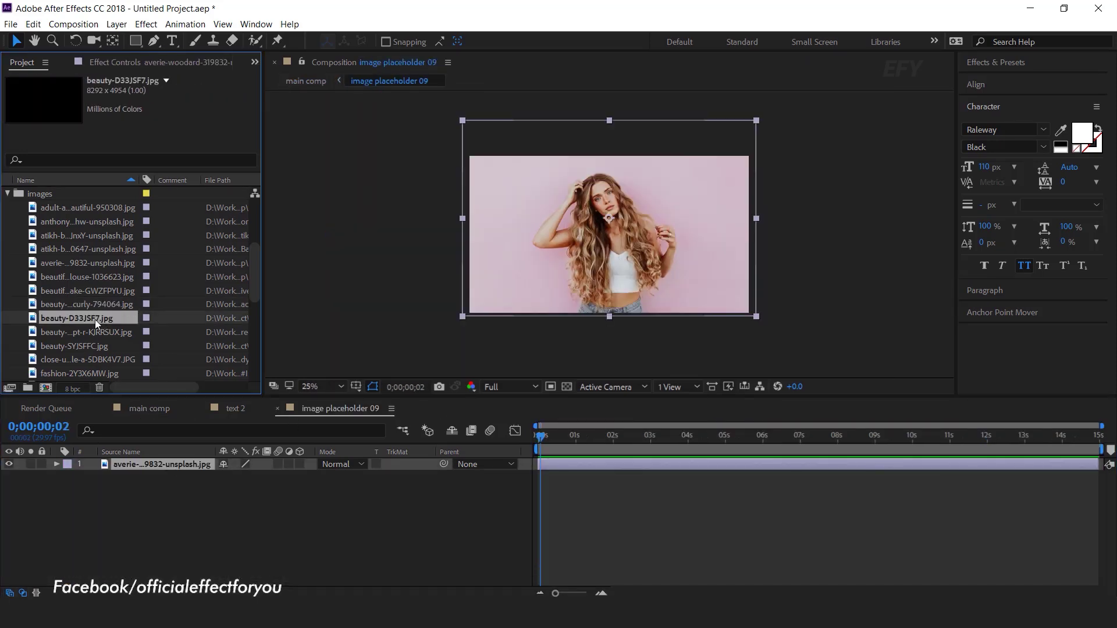
pyautogui.hotkey('ctrl', 'alt', '/')
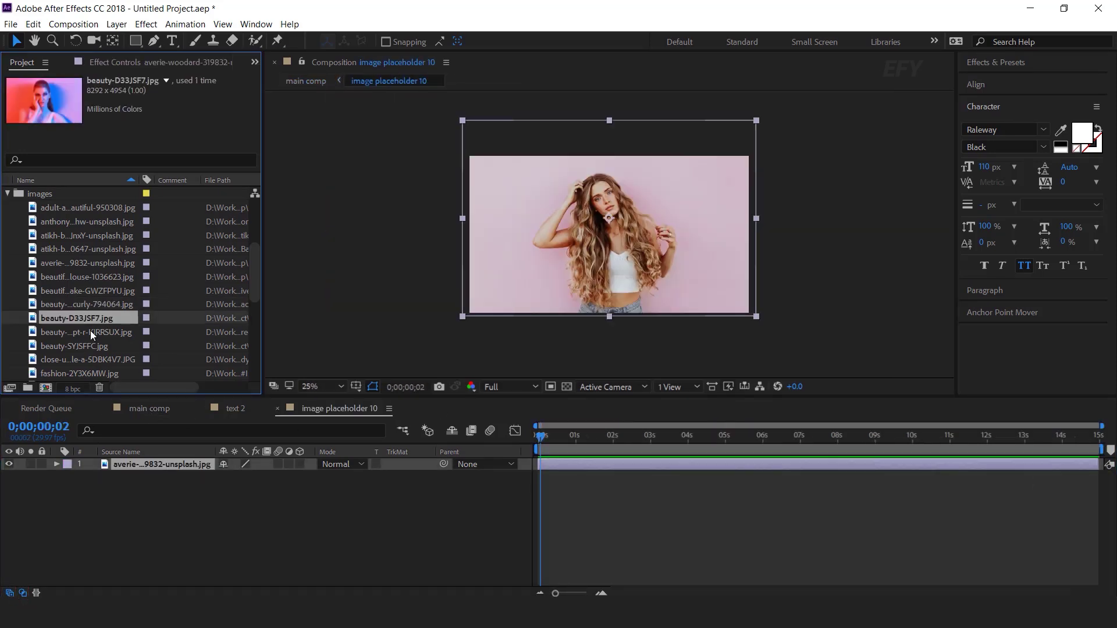
pyautogui.click(88, 332)
pyautogui.hotkey('ctrl', 'alt', '/')
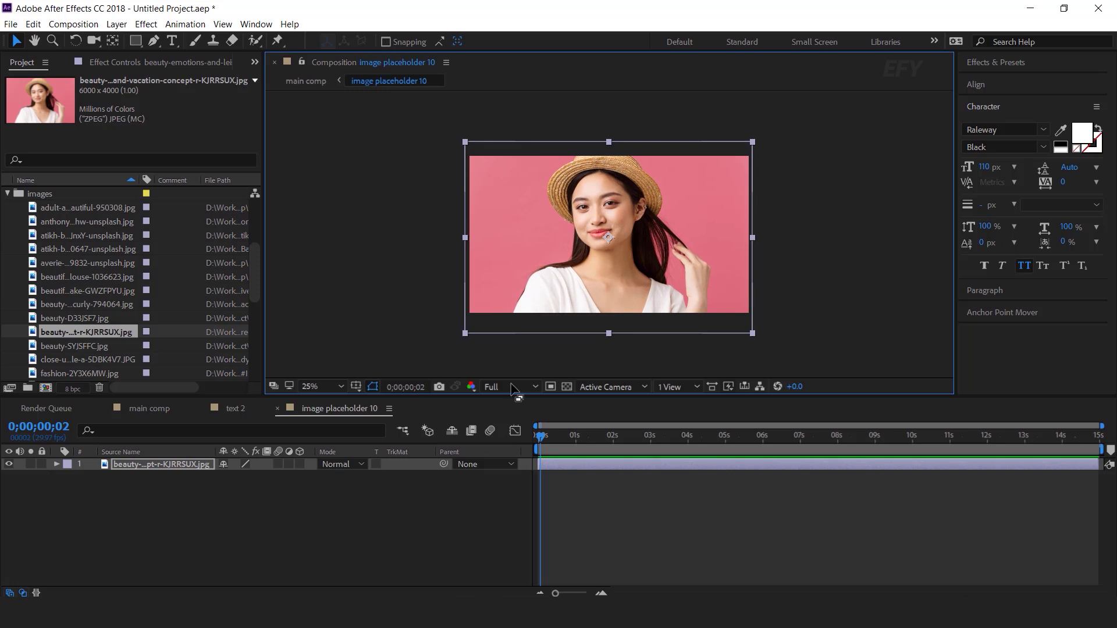
pyautogui.click(175, 463)
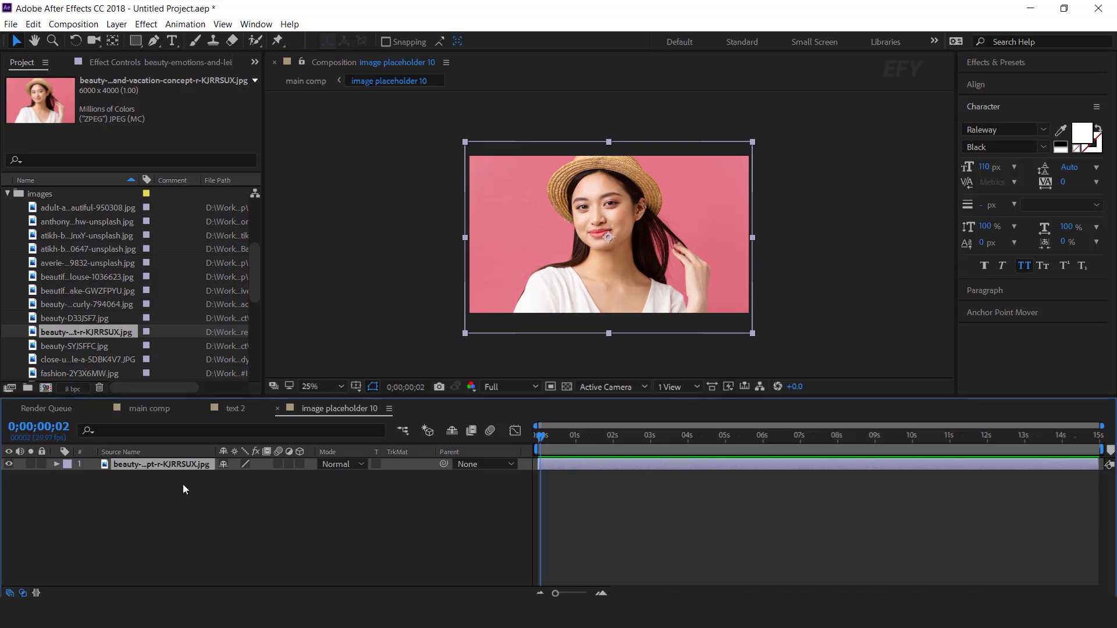
# - Apply Motion Tile with output width 240 and mirrored edges to the photo in image placeholder 10, scaling the photo down slightly
pyautogui.hotkey('ctrl', 'space')
pyautogui.write('motion')
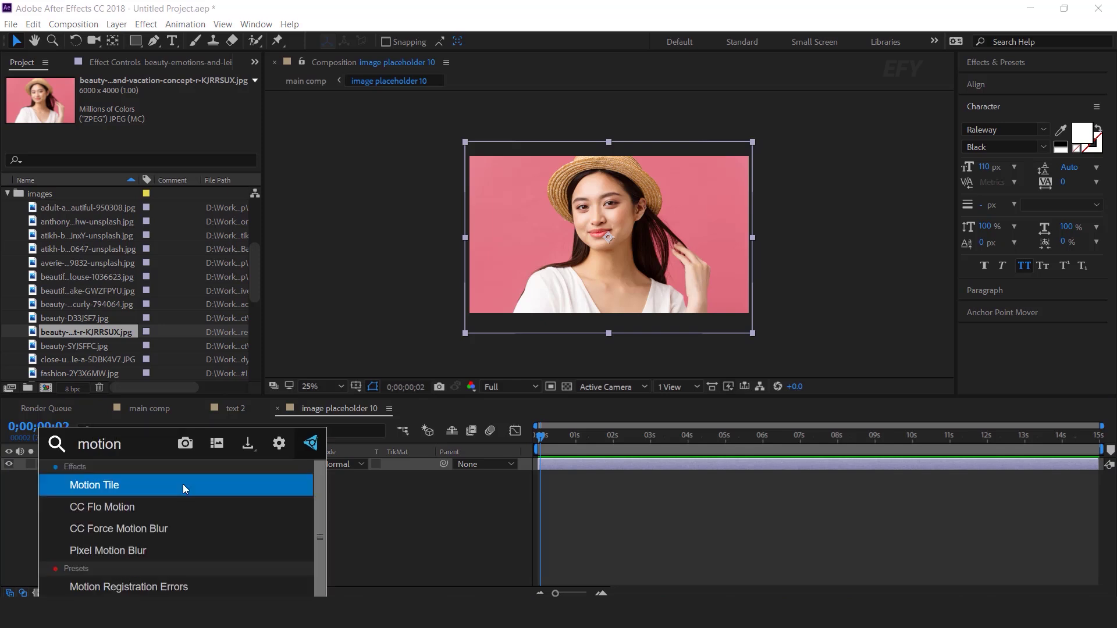
pyautogui.press('Return')
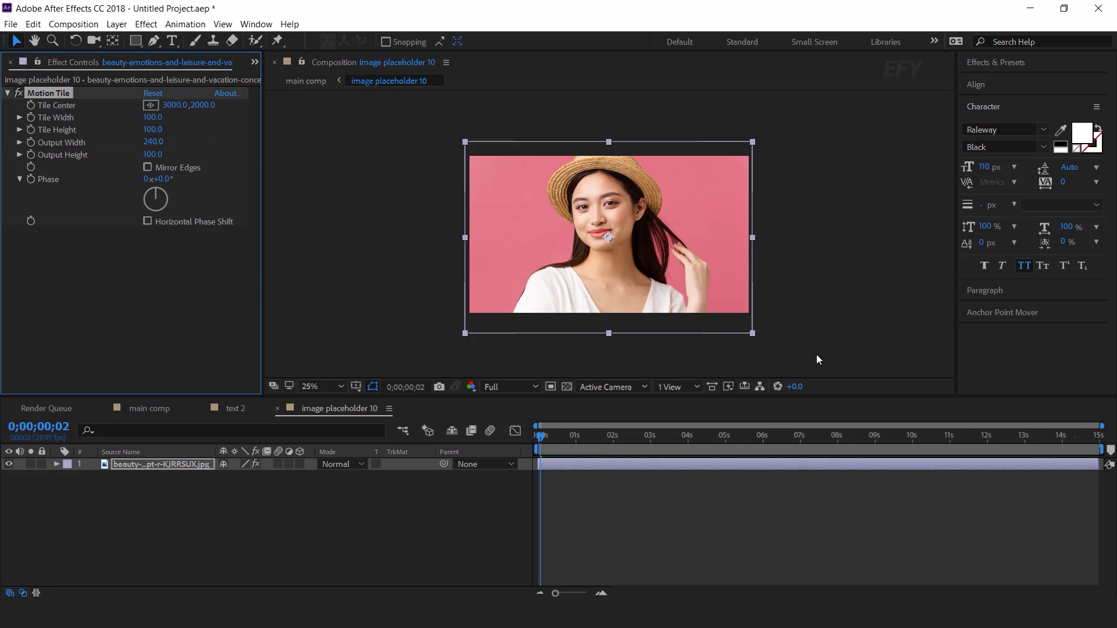
pyautogui.moveTo(753, 239)
pyautogui.mouseDown()
pyautogui.moveTo(719, 239)
pyautogui.moveTo(733, 243)
pyautogui.mouseUp()
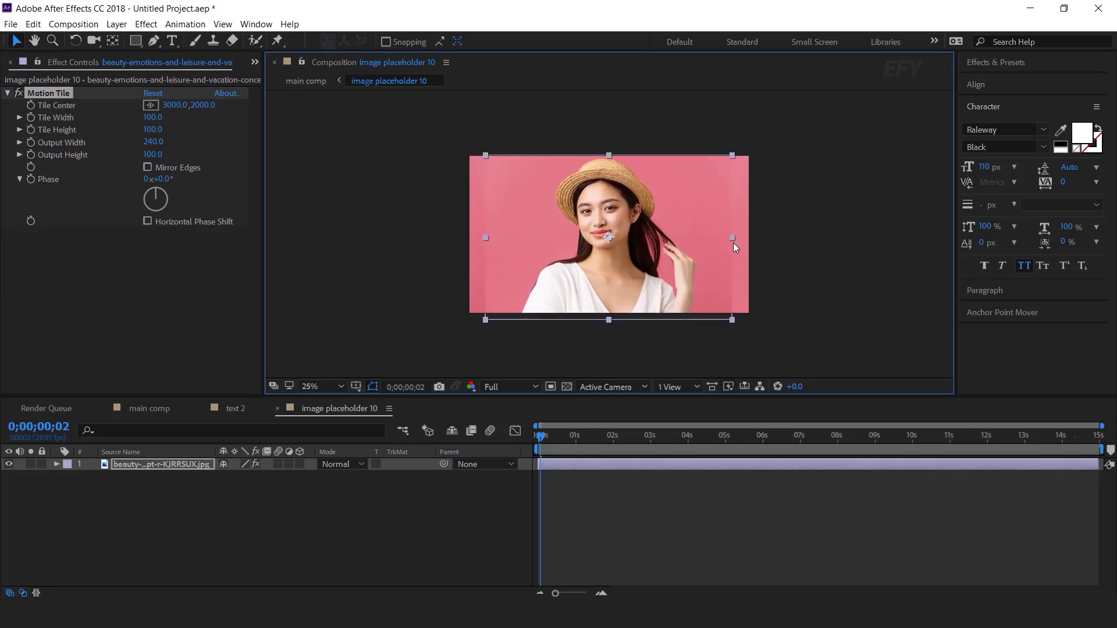
pyautogui.click(148, 167)
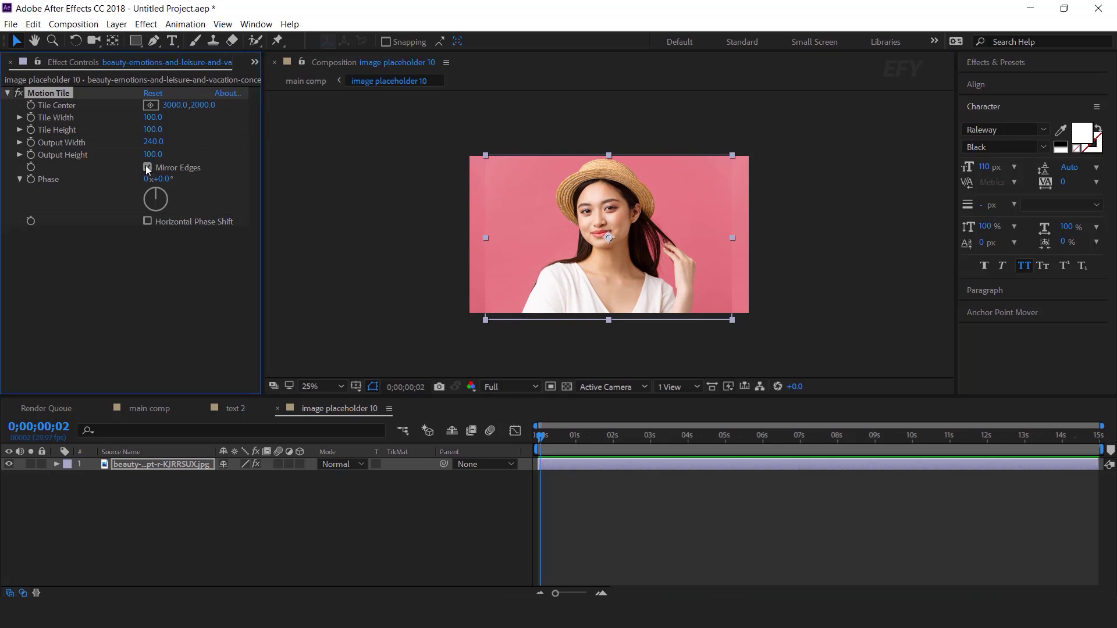
pyautogui.click(376, 487)
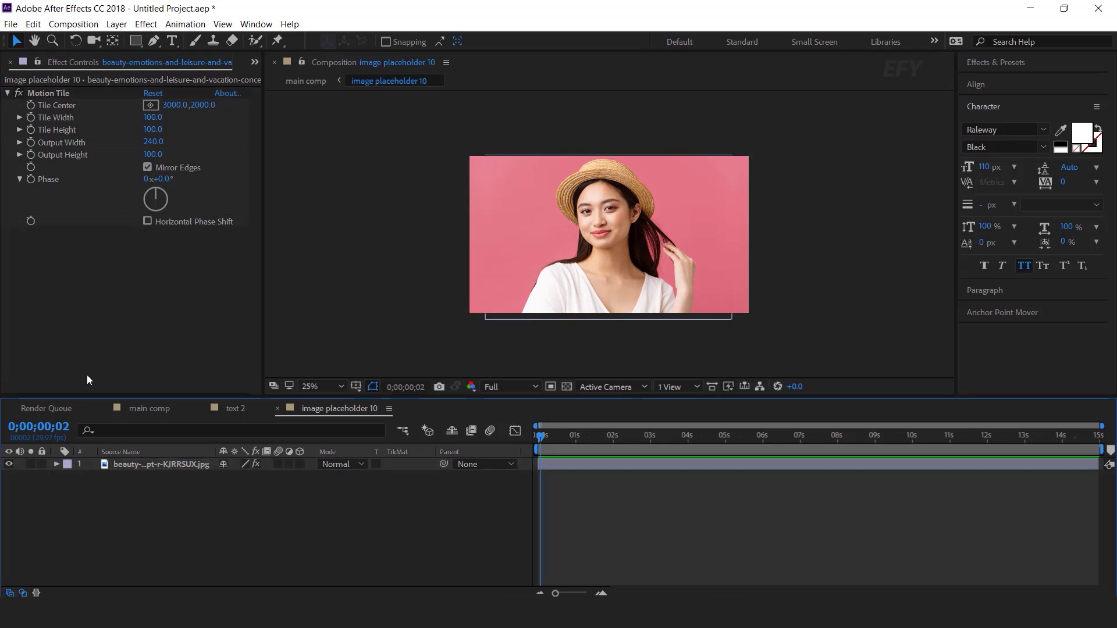
# - In the main comp, duplicate the text 1, text 2 and text 3 layers together with their BG layers
pyautogui.click(233, 408)
pyautogui.click(175, 408)
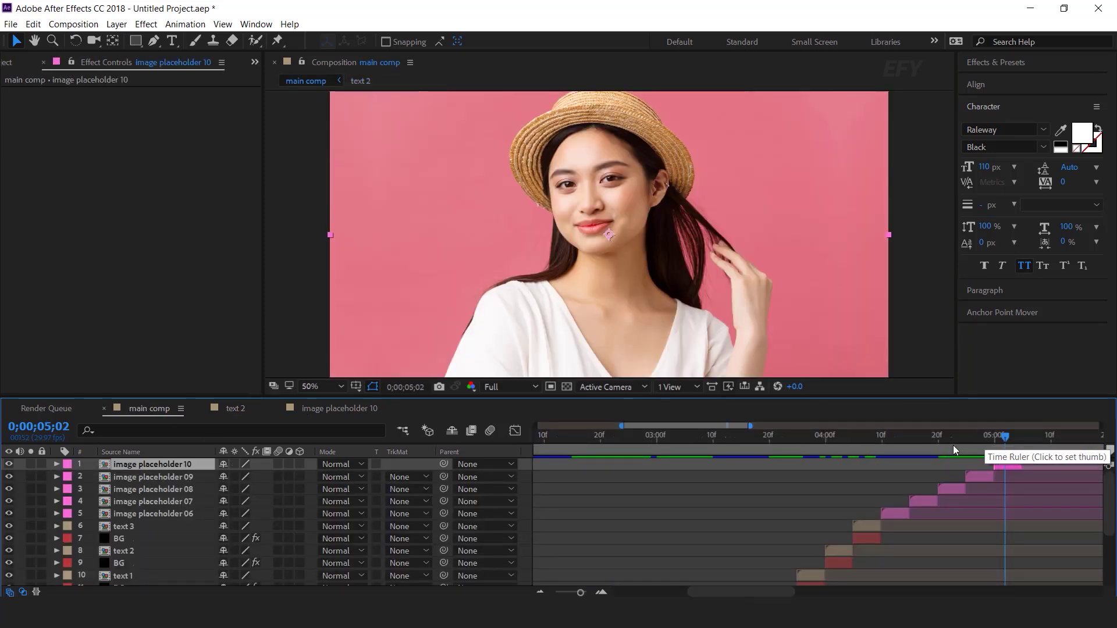
pyautogui.scroll(-3, 942, 512)
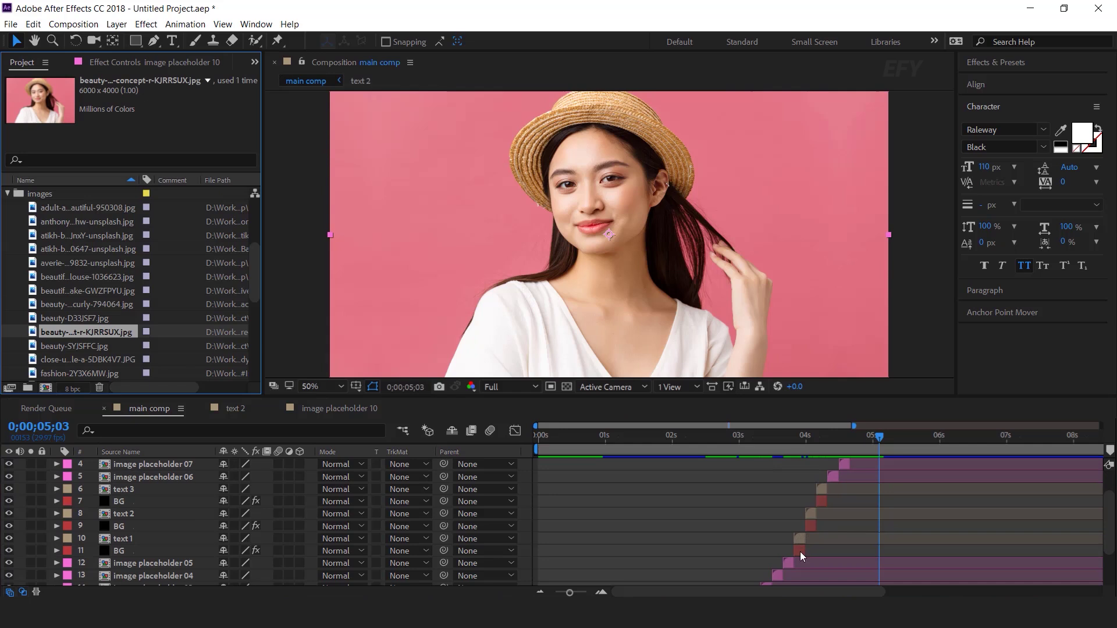
pyautogui.click(801, 551)
pyautogui.keyDown('shift'); pyautogui.click(822, 490); pyautogui.keyUp('shift')
pyautogui.hotkey('ctrl', 'd')
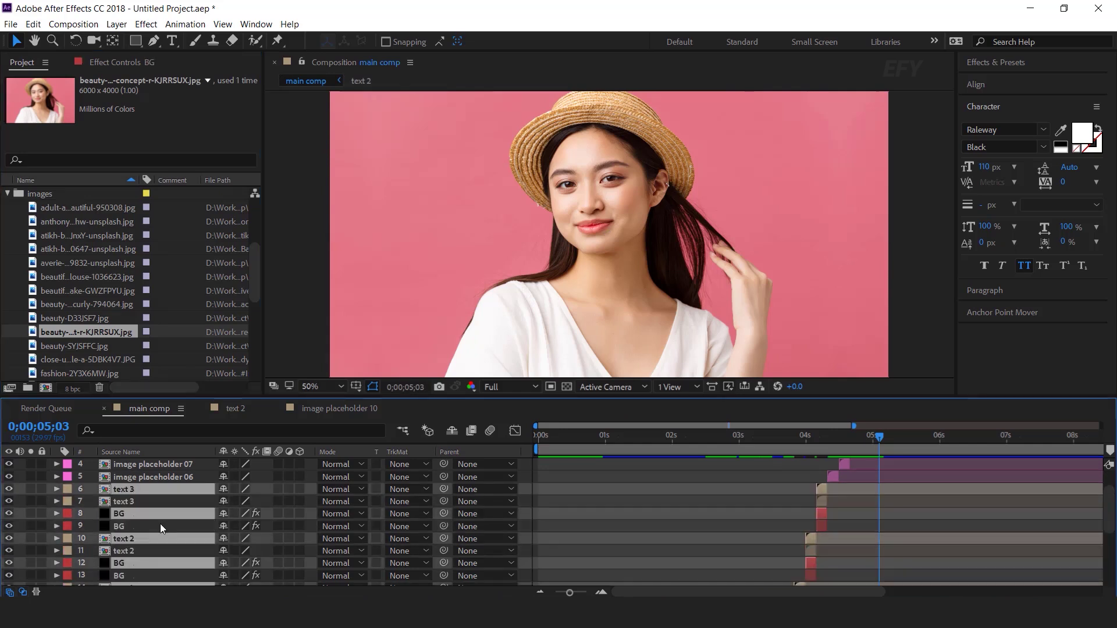
# - Move the duplicated text and BG layers to the top of the stack, starting at 0;00;05;05 right after image placeholder 10
pyautogui.scroll(1, 160, 523)
pyautogui.moveTo(120, 528); pyautogui.dragTo(157, 461)
pyautogui.moveTo(801, 526); pyautogui.dragTo(891, 526)
pyautogui.scroll(5, 882, 548)
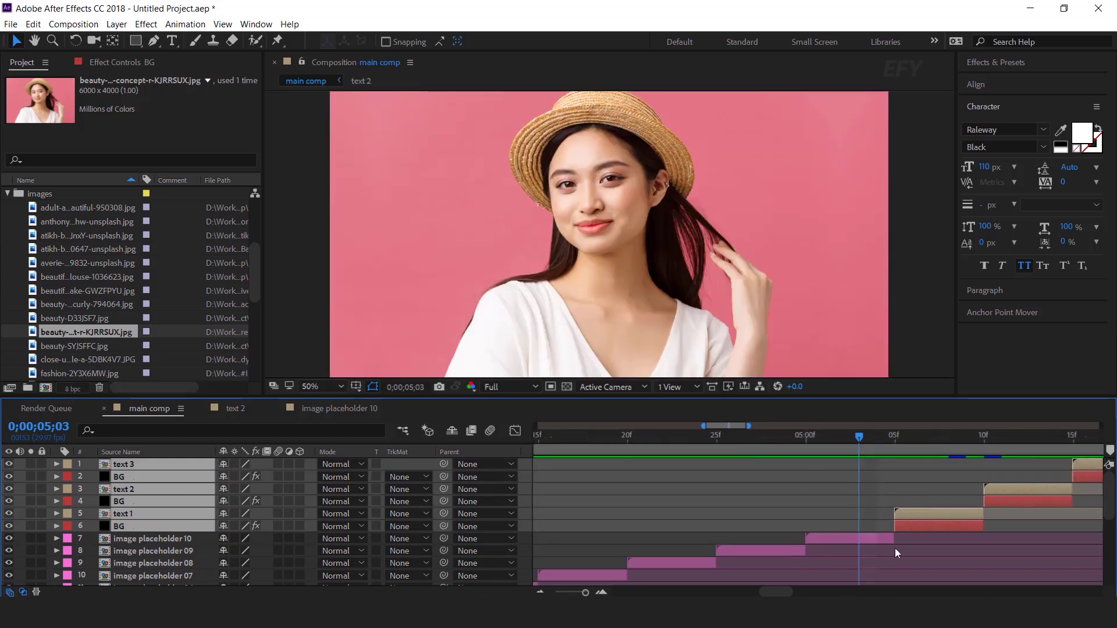
pyautogui.click(895, 440)
pyautogui.moveTo(895, 441)
pyautogui.mouseDown()
pyautogui.moveTo(881, 442)
pyautogui.moveTo(913, 444)
pyautogui.mouseUp()
pyautogui.scroll(-4, 891, 540)
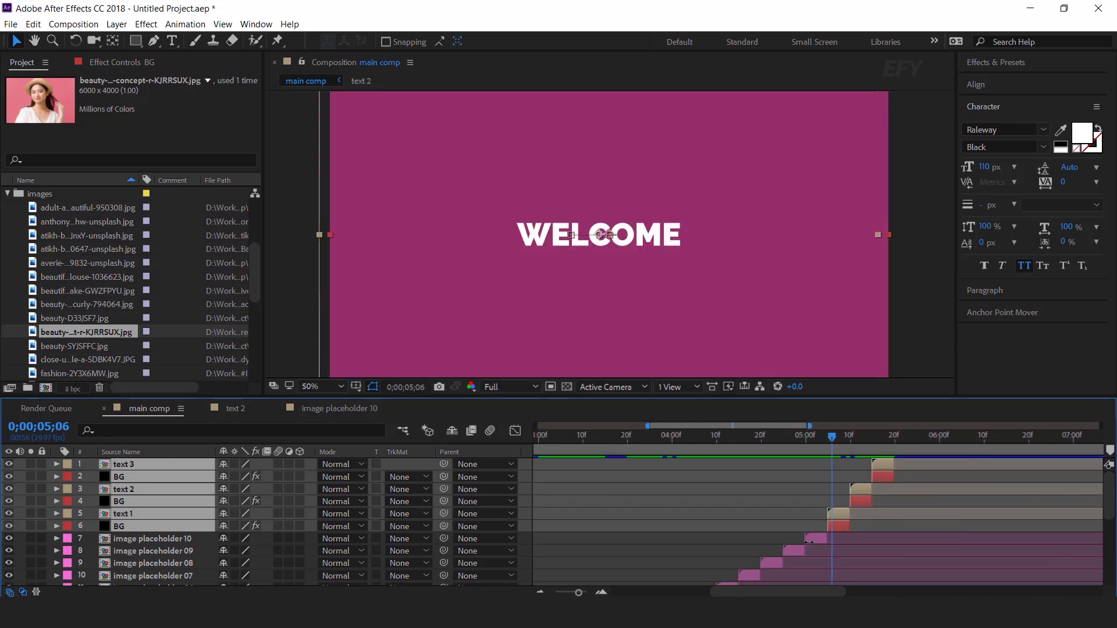
pyautogui.scroll(2, 846, 524)
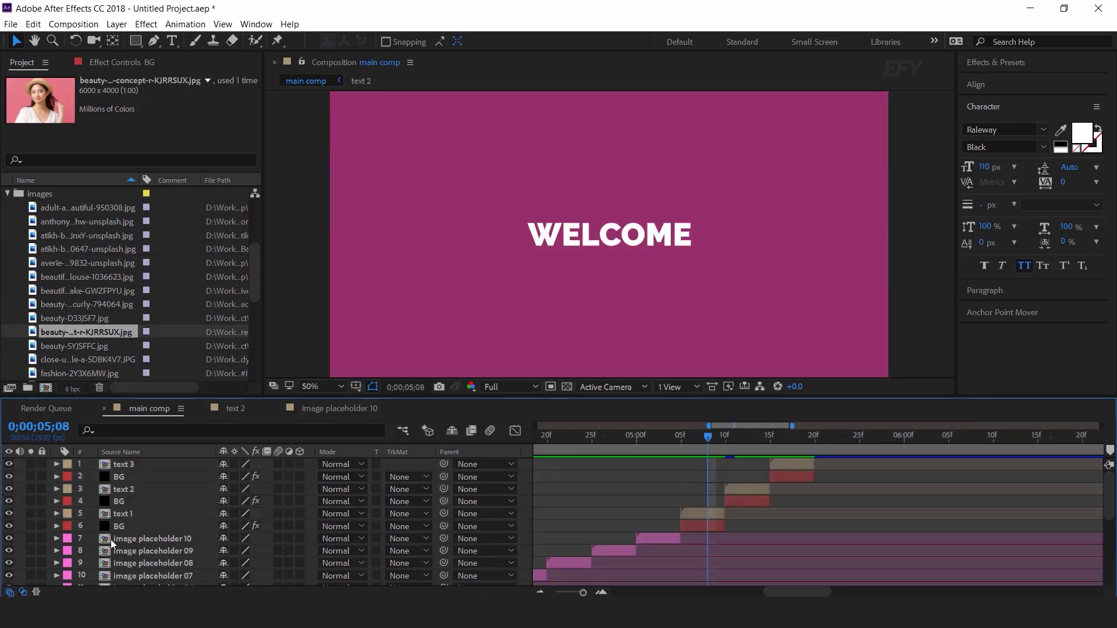
# - Duplicate the text 3 composition and swap the duplicate in for the copied text 1 layer
pyautogui.click(710, 514)
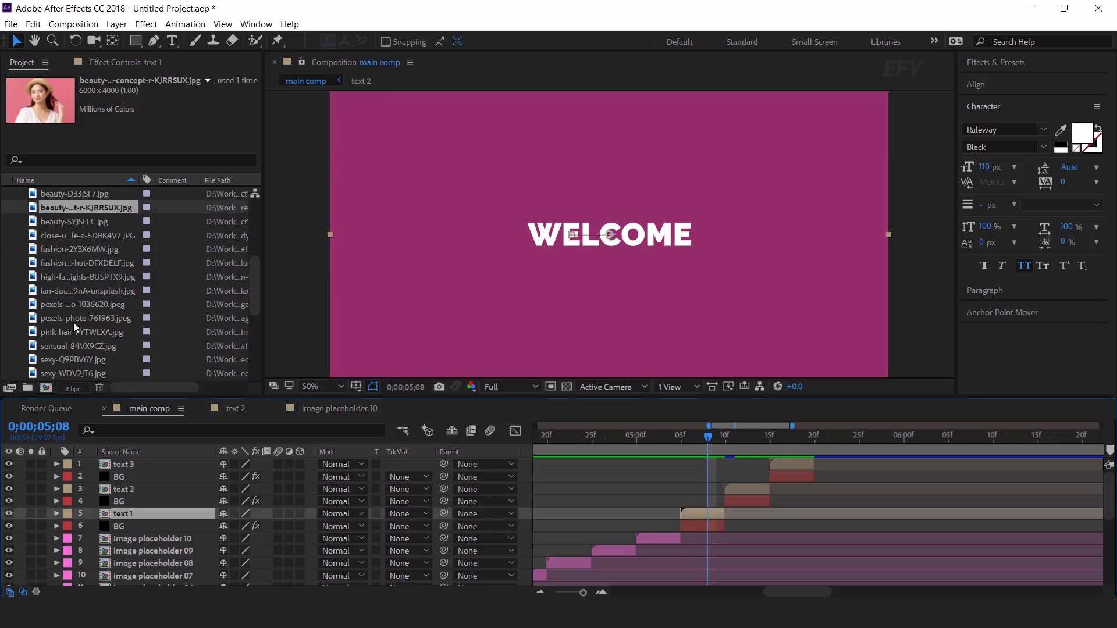
pyautogui.scroll(-8, 73, 322)
pyautogui.click(47, 374)
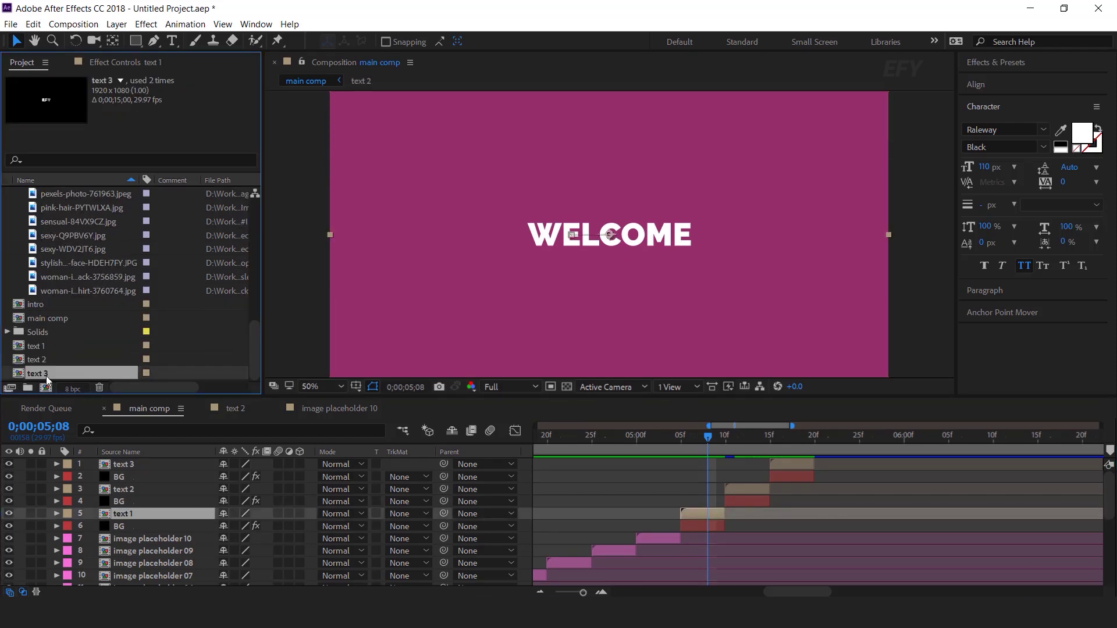
pyautogui.hotkey('ctrl', 'd')
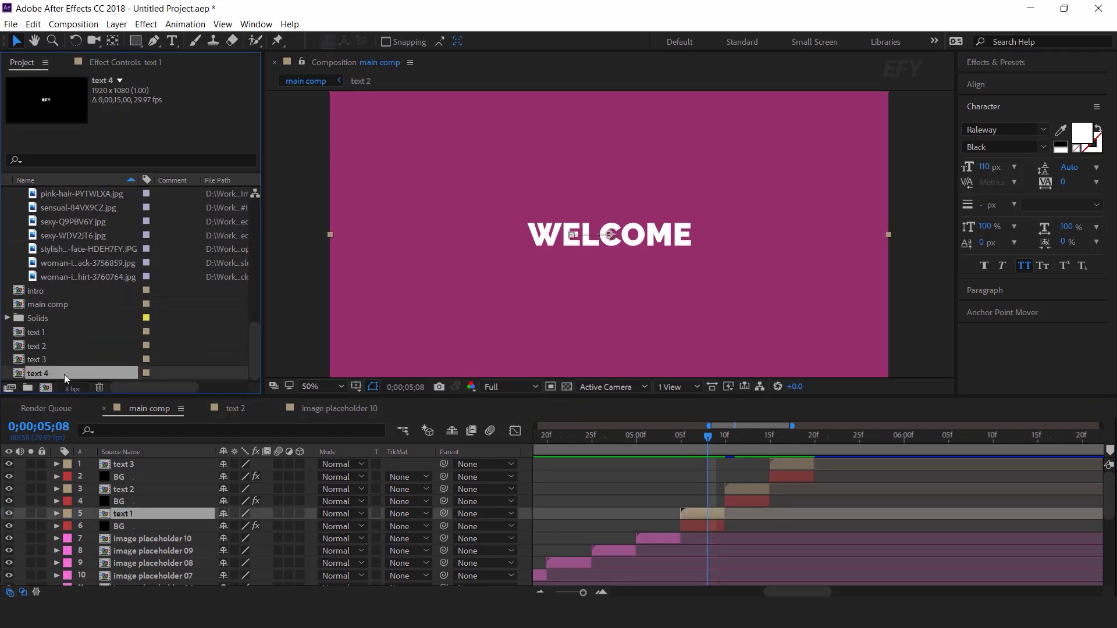
pyautogui.moveTo(36, 372); pyautogui.dragTo(138, 509)
# - Create two further text composition duplicates and swap them in for the copied text 2 and text 3 layers
pyautogui.click(134, 493)
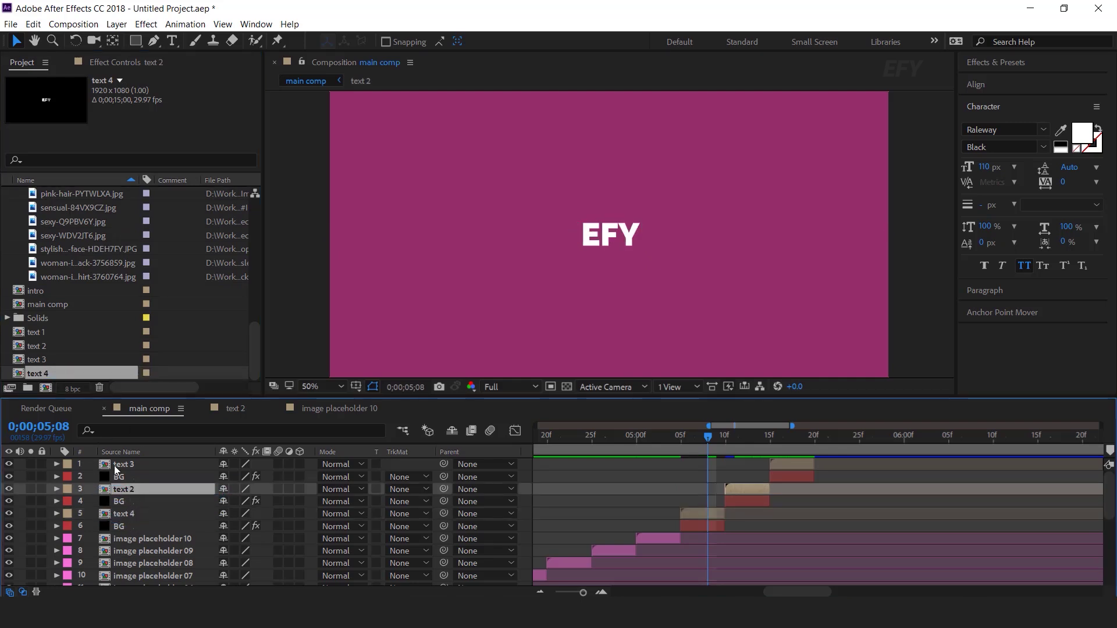
pyautogui.click(51, 372)
pyautogui.hotkey('ctrl', 'd')
pyautogui.moveTo(44, 376); pyautogui.dragTo(123, 489)
pyautogui.click(137, 466)
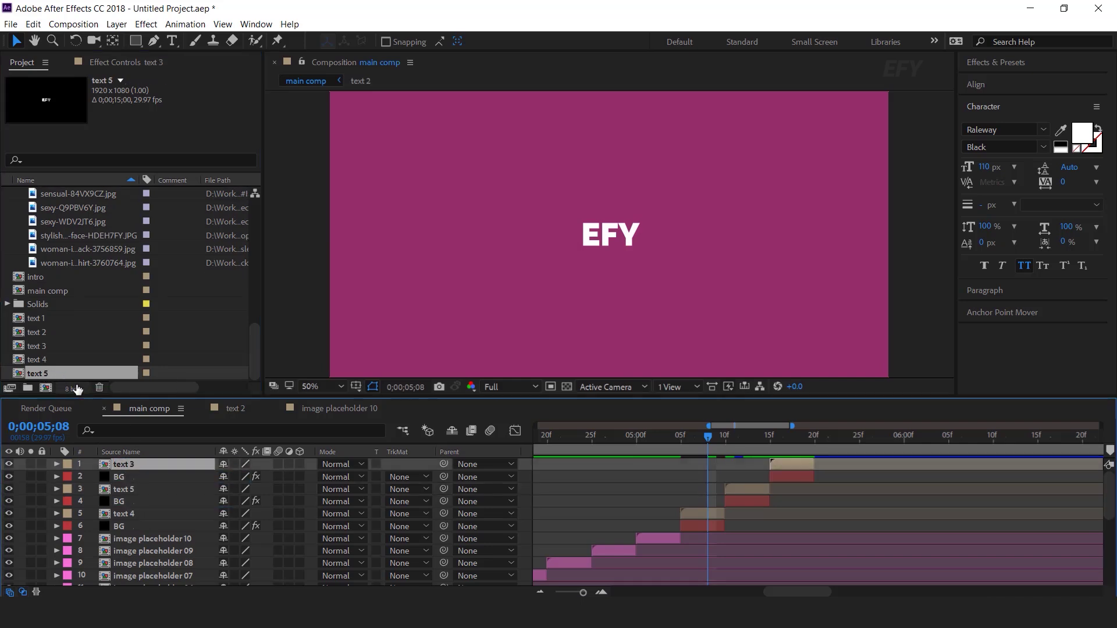
pyautogui.click(44, 368)
pyautogui.hotkey('ctrl', 'd')
pyautogui.moveTo(48, 372); pyautogui.dragTo(127, 466)
# - Change the word in the text 4 composition to "Brand"
pyautogui.moveTo(654, 436); pyautogui.dragTo(700, 437)
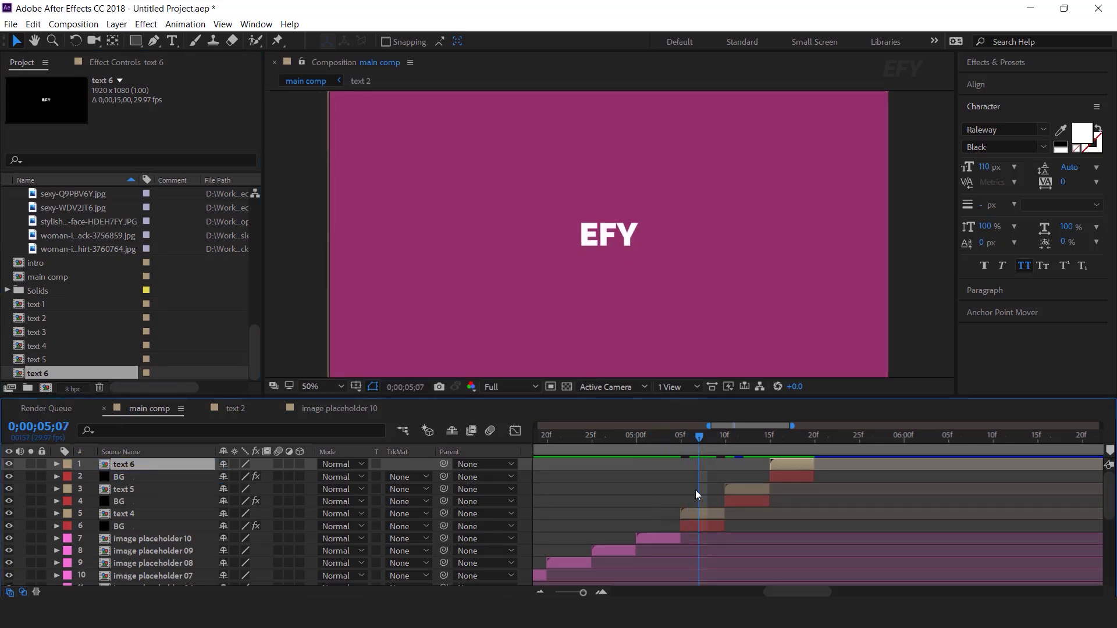
pyautogui.doubleClick(706, 514)
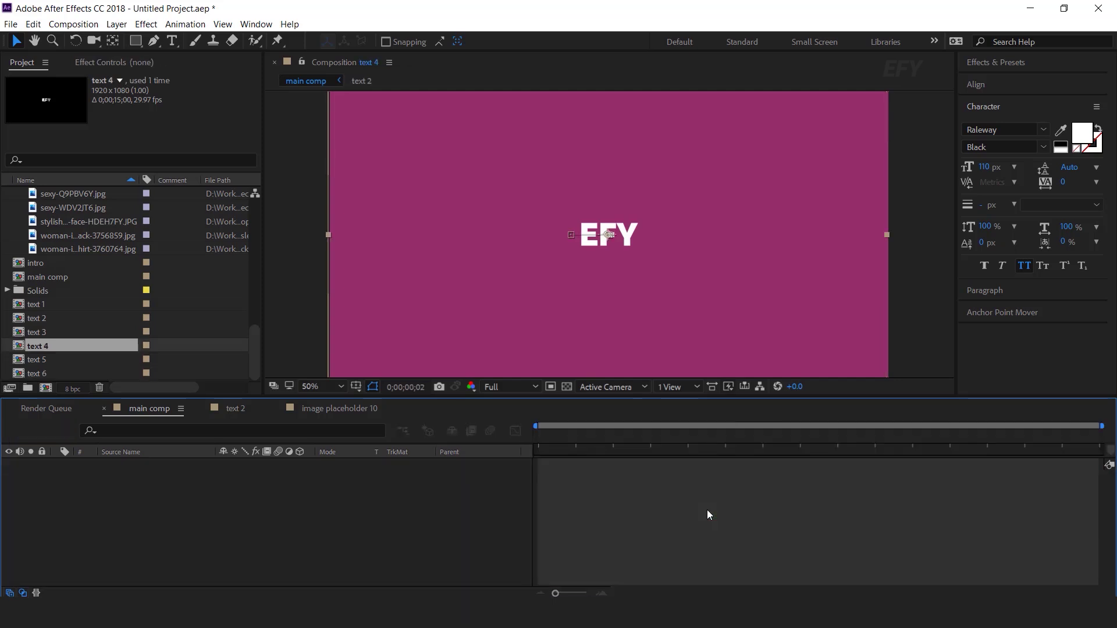
pyautogui.doubleClick(624, 465)
pyautogui.write('Brand')
pyautogui.click(488, 495)
# - Change the word in the text 5 composition to "new"
pyautogui.click(144, 409)
pyautogui.moveTo(700, 438); pyautogui.dragTo(733, 439)
pyautogui.doubleClick(121, 489)
pyautogui.doubleClick(117, 465)
pyautogui.write('new')
pyautogui.click(175, 494)
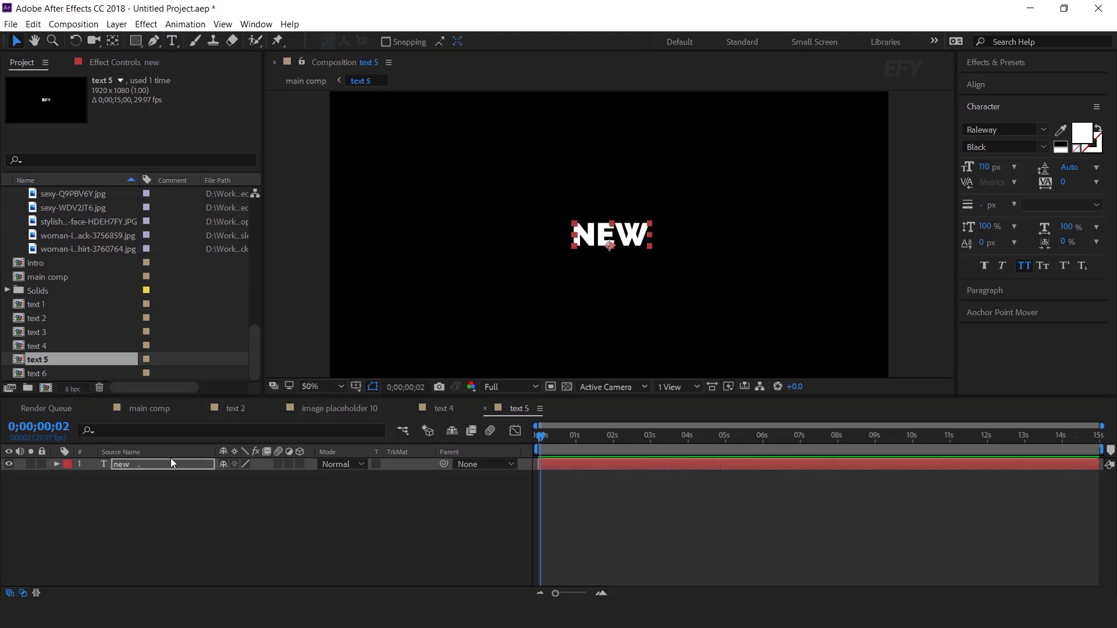
# - Change the word in the text 6 composition to "tutorial"
pyautogui.click(150, 409)
pyautogui.click(796, 434)
pyautogui.doubleClick(800, 464)
pyautogui.doubleClick(801, 464)
pyautogui.write('tutoti')
pyautogui.press('BackSpace')
pyautogui.press('BackSpace')
pyautogui.write('rial')
pyautogui.press('Escape')
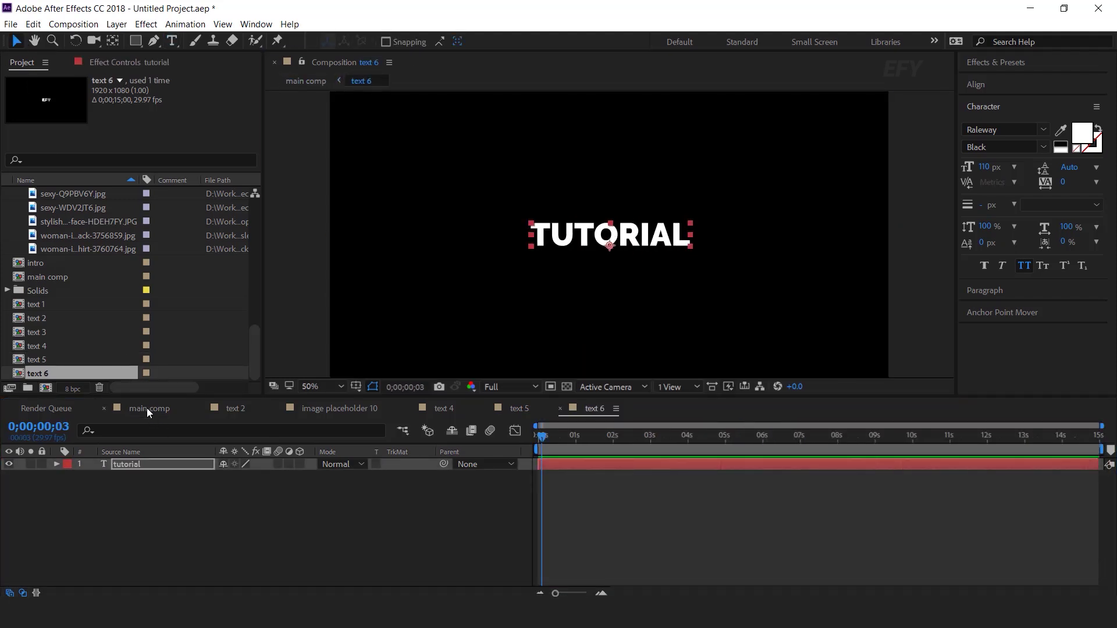
# - Delete the vertical-slide position keyframes of the text 6 layer in the main comp
pyautogui.click(150, 409)
pyautogui.moveTo(662, 446); pyautogui.dragTo(804, 441)
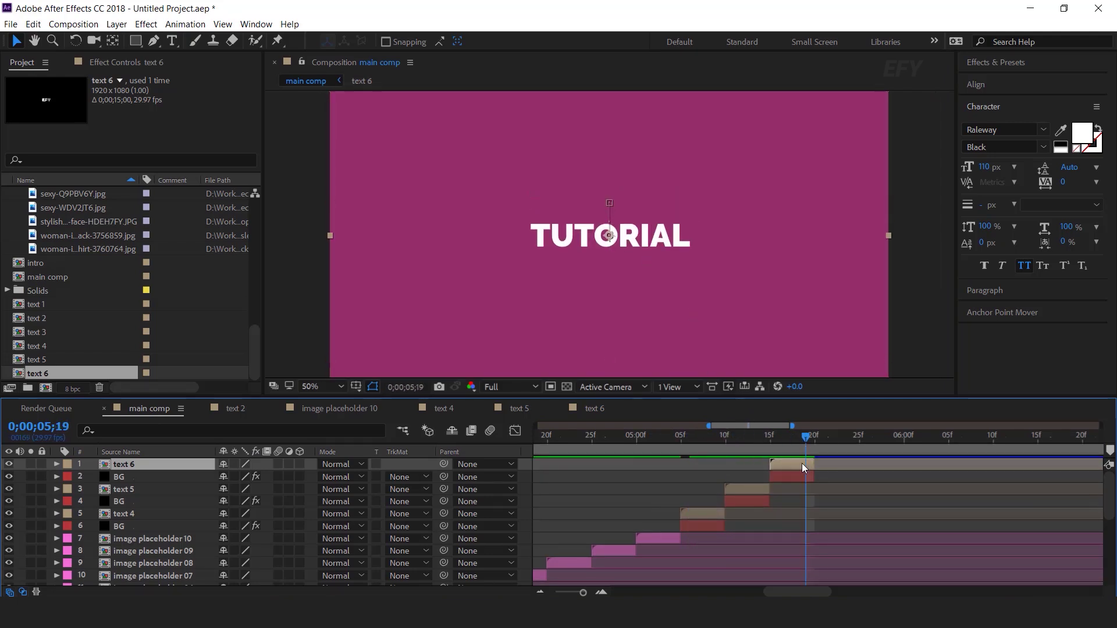
pyautogui.press('p')
pyautogui.moveTo(840, 475); pyautogui.dragTo(735, 479)
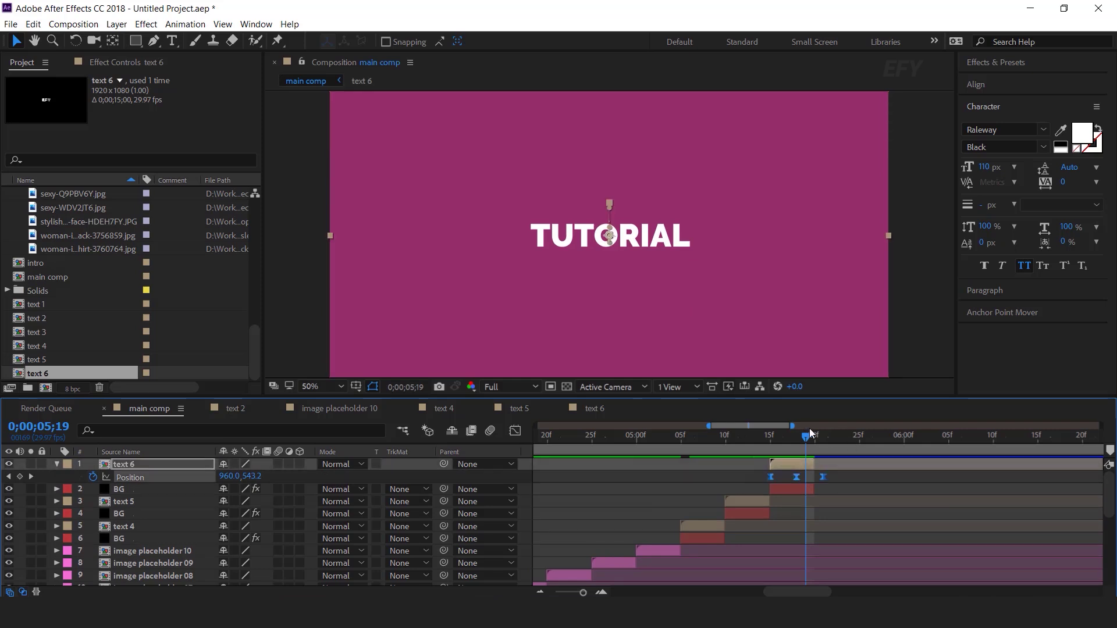
pyautogui.click(797, 438)
pyautogui.press('Delete')
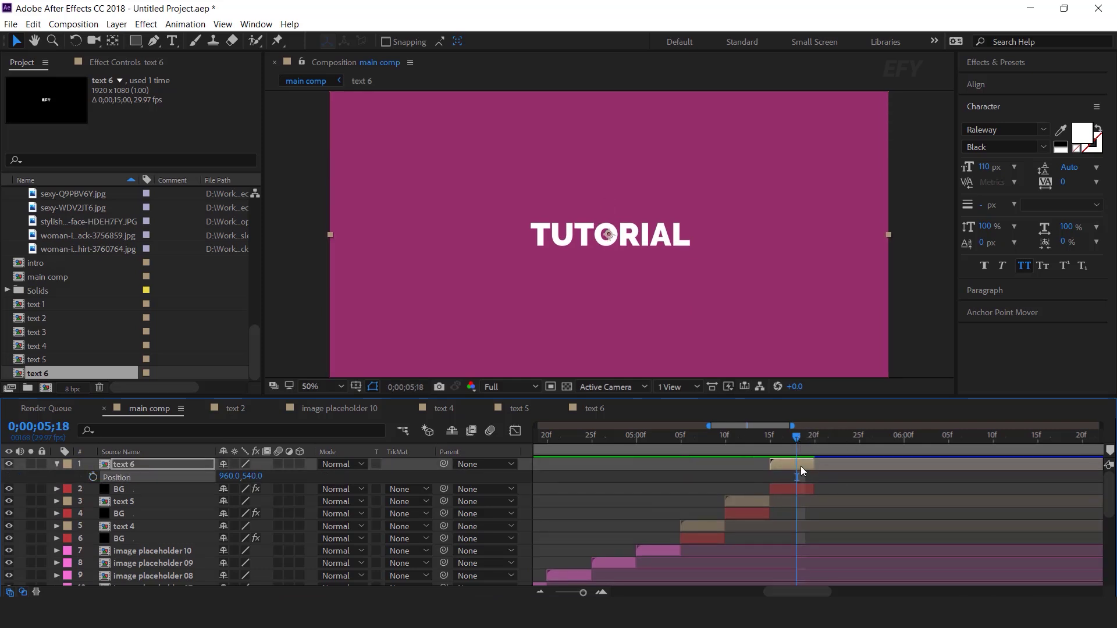
# - Keyframe text 6 to slide horizontally from the left at 0;00;05;15 to the centre at 0;00;05;18, then onward to the right
pyautogui.click(795, 464)
pyautogui.click(93, 477)
pyautogui.click(769, 436)
pyautogui.moveTo(645, 242); pyautogui.dragTo(602, 241)
pyautogui.moveTo(781, 438); pyautogui.dragTo(812, 438)
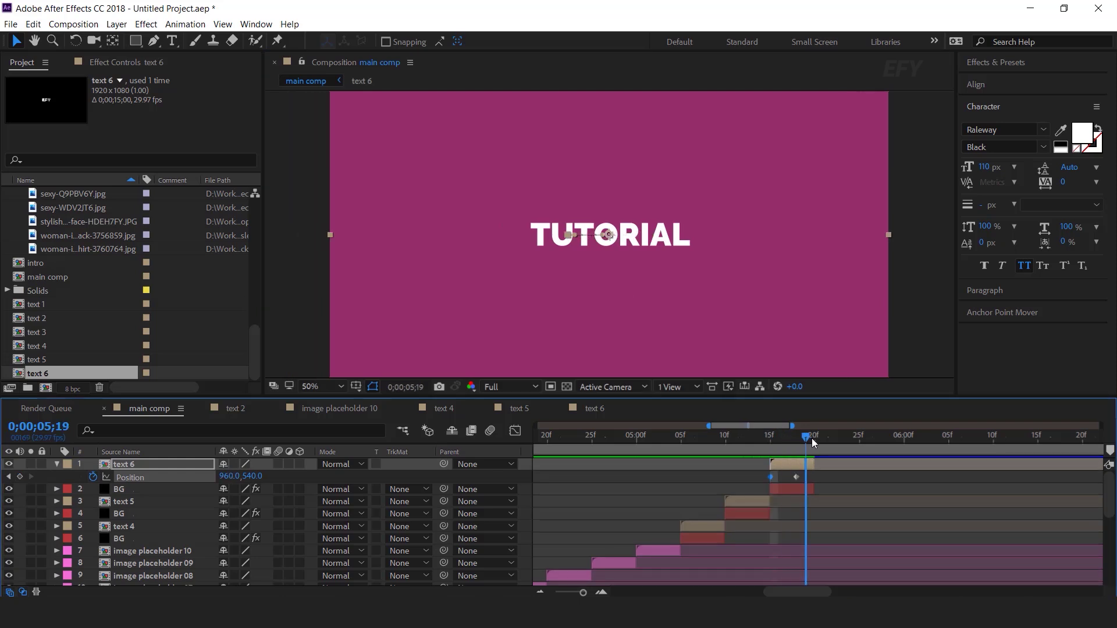
pyautogui.moveTo(666, 238); pyautogui.dragTo(679, 238)
# - Apply Easy Ease to the text 6 position keyframes and reshape their speed graph for a fast start and smooth slowdown
pyautogui.moveTo(811, 477); pyautogui.dragTo(738, 484)
pyautogui.rightClick(771, 476)
pyautogui.moveTo(827, 467)
pyautogui.click(586, 508)
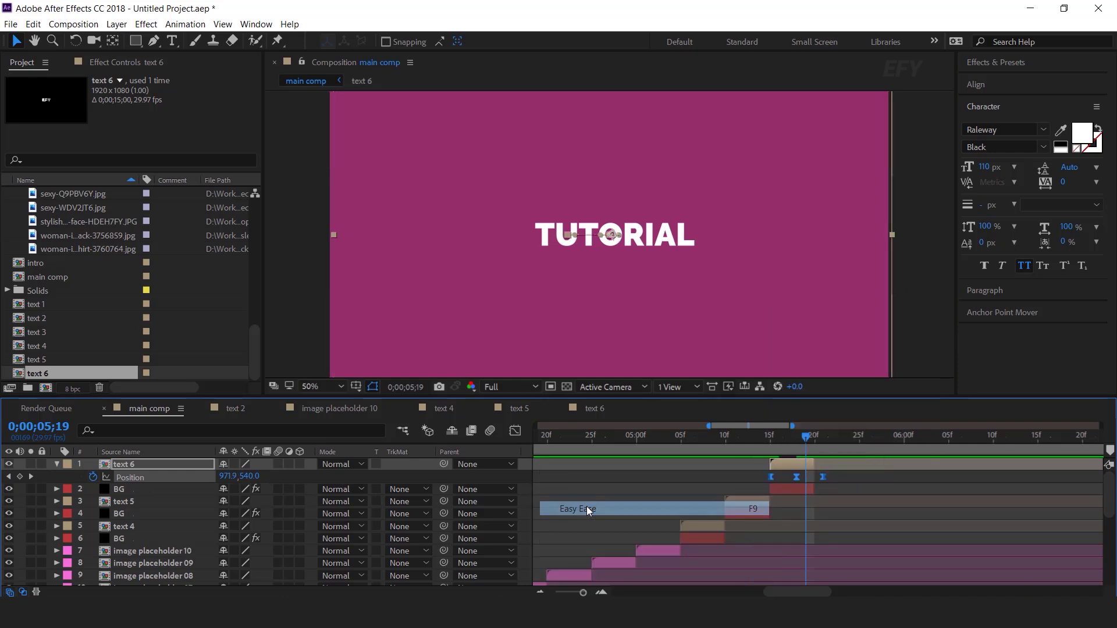
pyautogui.click(516, 430)
pyautogui.click(831, 556)
pyautogui.moveTo(813, 557); pyautogui.dragTo(877, 557)
pyautogui.moveTo(746, 556); pyautogui.dragTo(728, 556)
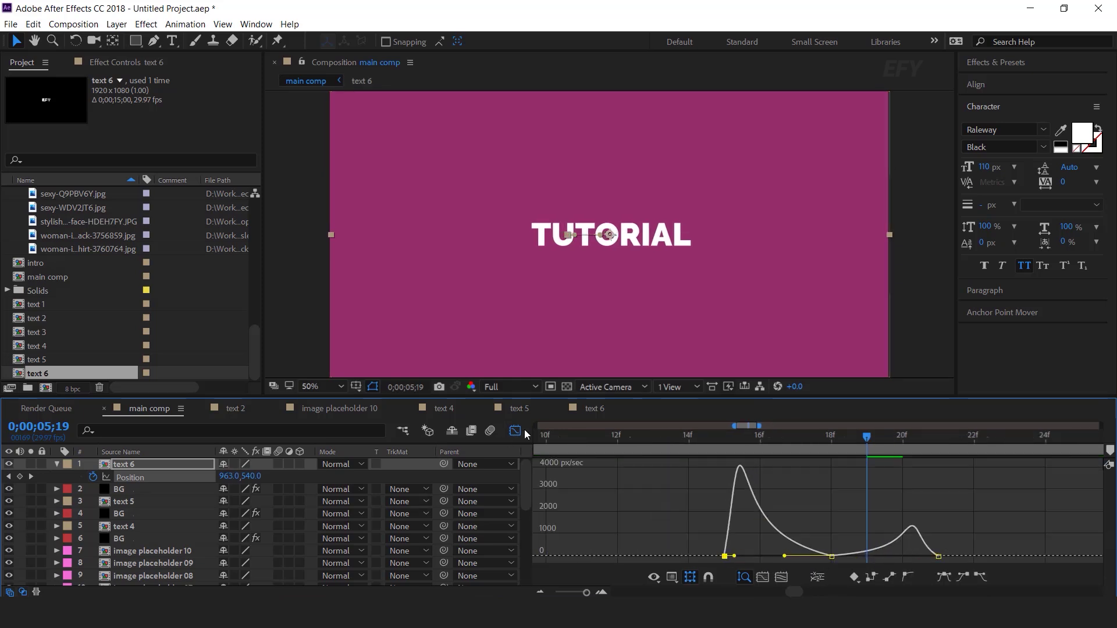
pyautogui.click(516, 431)
# - Preview the text scenes to check the slide animation of text 6, then collapse its position property
pyautogui.scroll(-2, 895, 517)
pyautogui.click(746, 440)
pyautogui.press('space')
pyautogui.moveTo(808, 438); pyautogui.dragTo(869, 437)
pyautogui.click(58, 464)
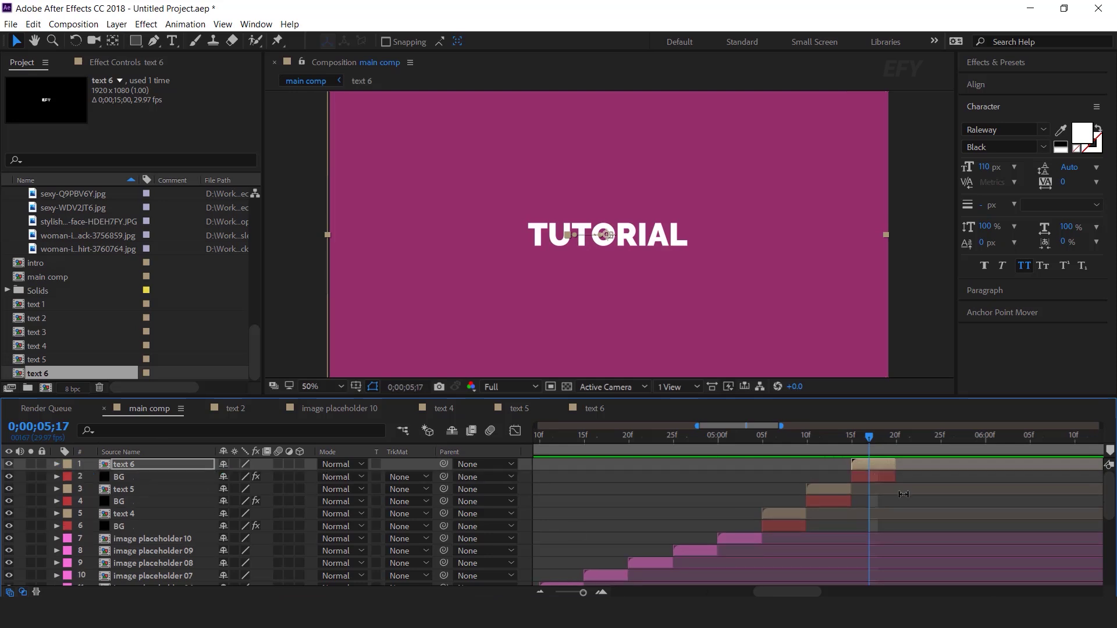
# - Duplicate the image placeholder 08, 09 and 10 layers and move the copies to the top, starting right after text 6
pyautogui.scroll(-2, 893, 522)
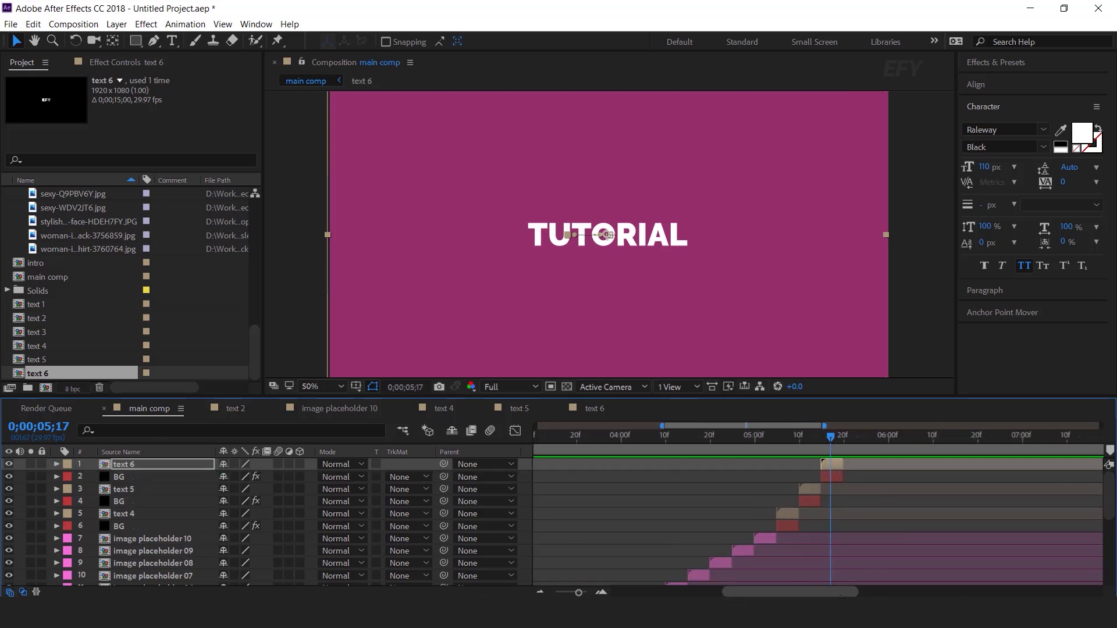
pyautogui.moveTo(834, 594); pyautogui.dragTo(851, 595)
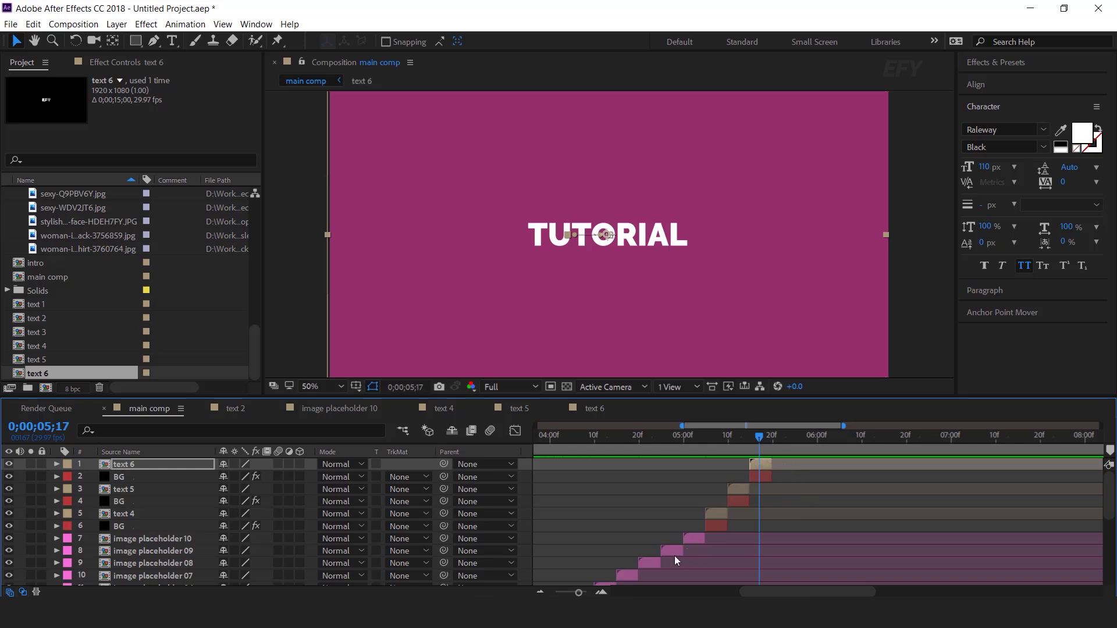
pyautogui.click(657, 562)
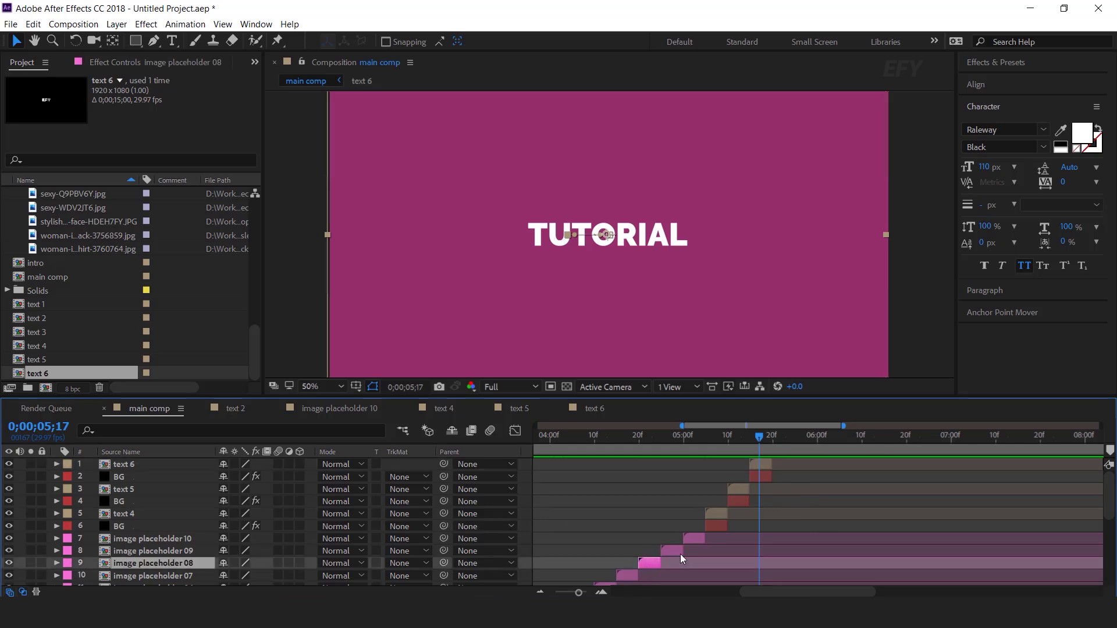
pyautogui.keyDown('shift'); pyautogui.click(693, 537); pyautogui.keyUp('shift')
pyautogui.hotkey('ctrl', 'd')
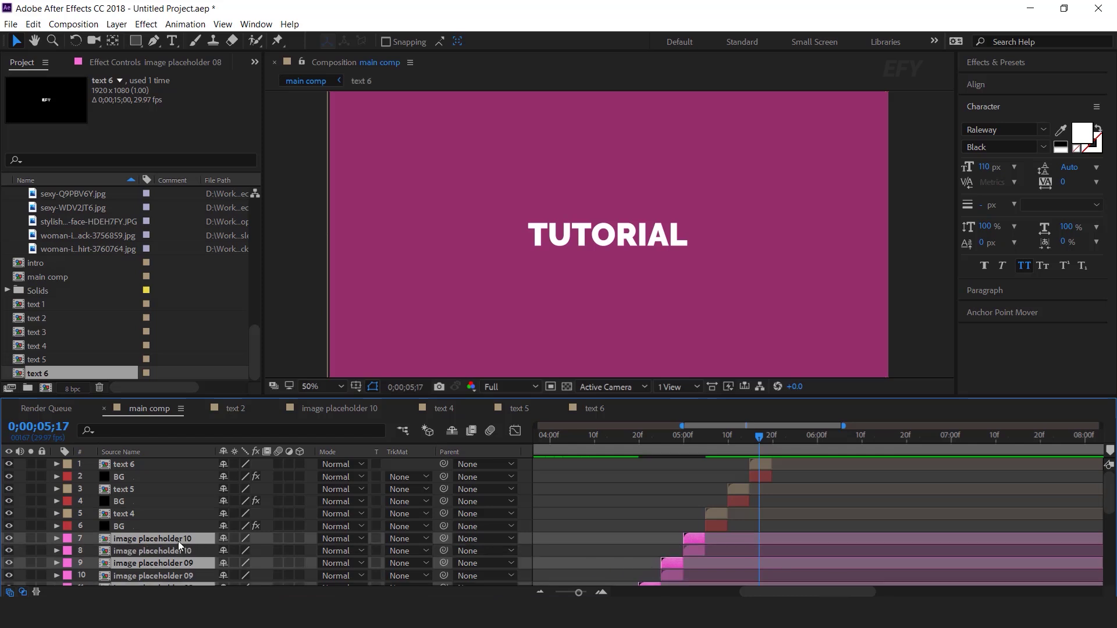
pyautogui.moveTo(180, 540); pyautogui.dragTo(174, 460)
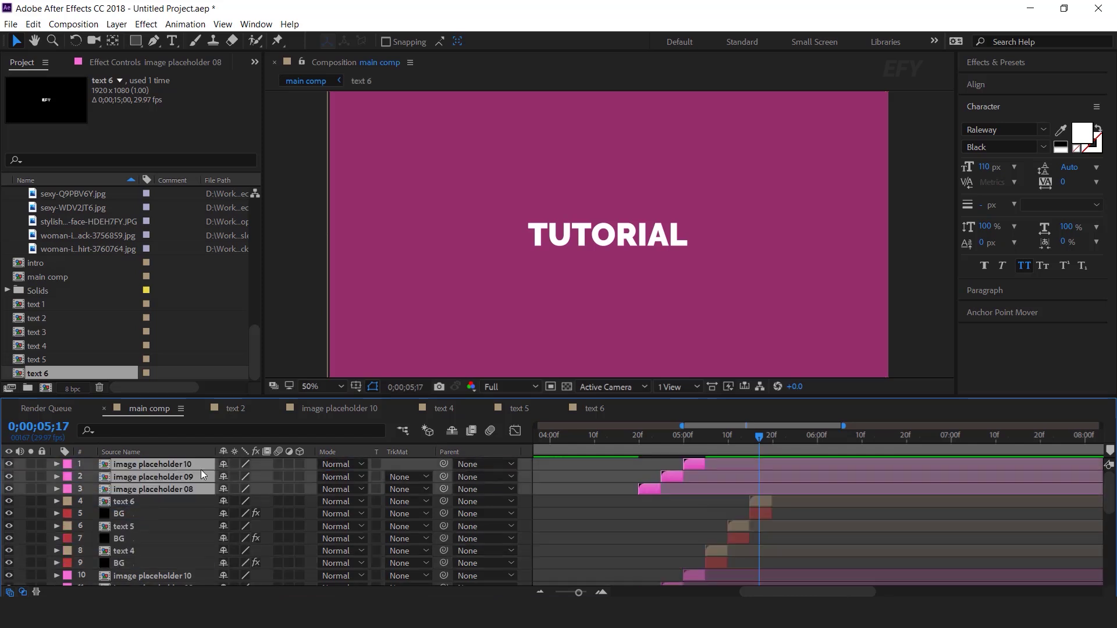
pyautogui.moveTo(661, 490); pyautogui.dragTo(787, 489)
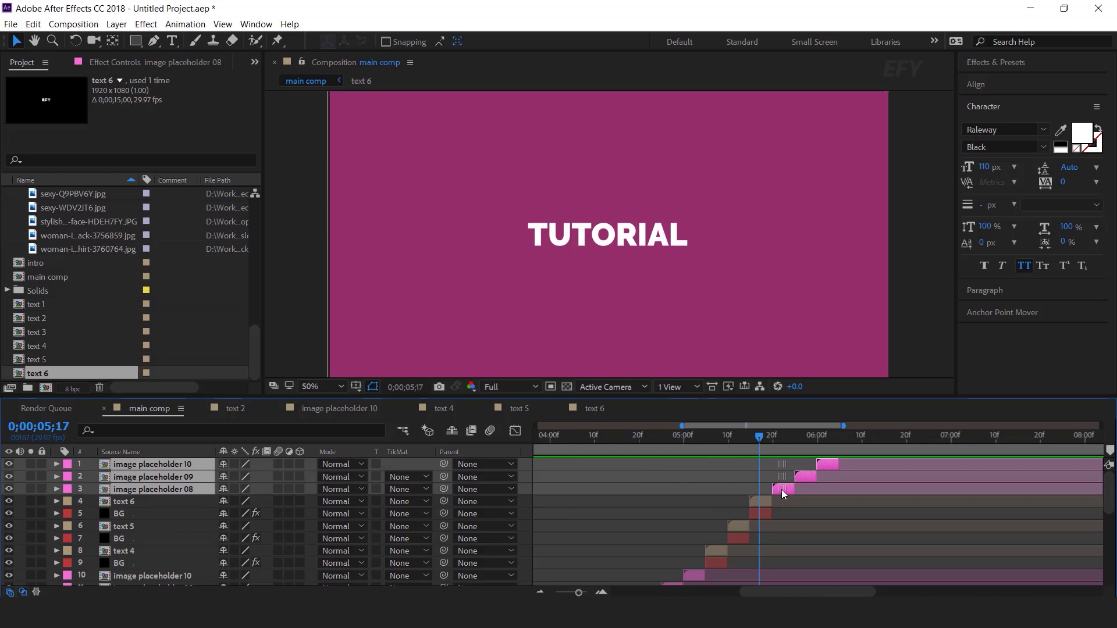
# - Duplicate the image placeholder 10 comp as image placeholder 11 and replace the copied image placeholder 08 layer after text 6 with it
pyautogui.scroll(2, 787, 492)
pyautogui.click(785, 439)
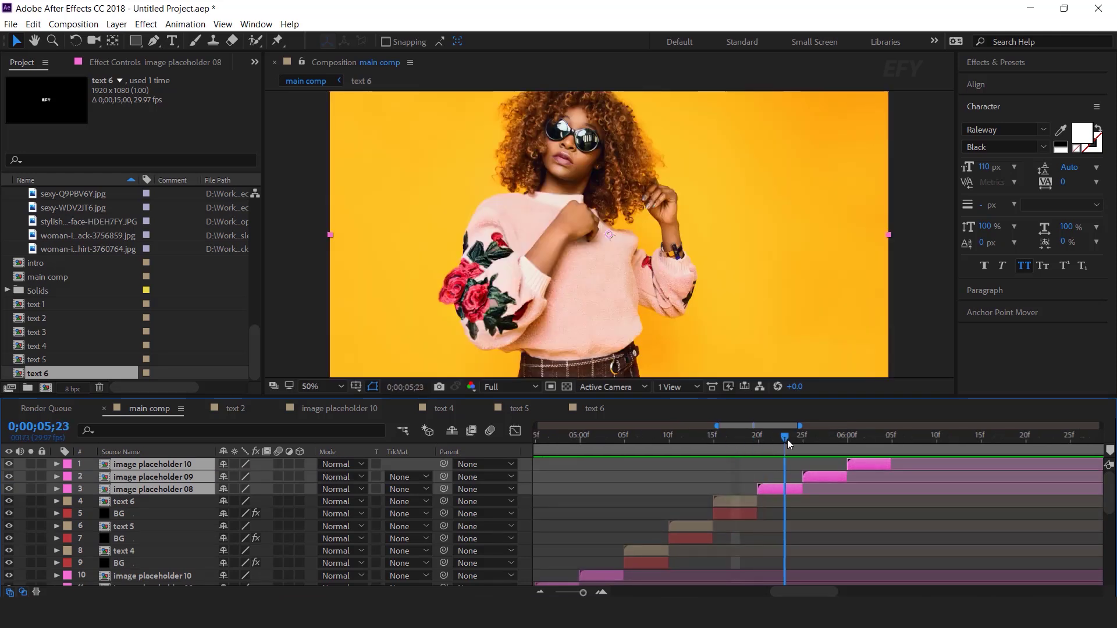
pyautogui.click(788, 489)
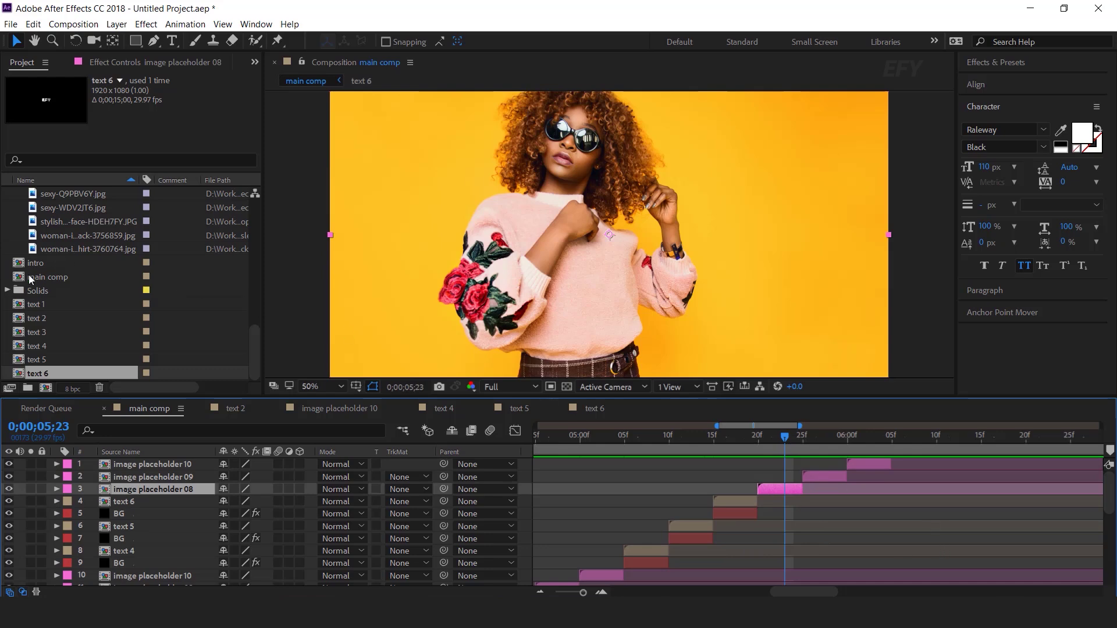
pyautogui.scroll(10, 36, 276)
pyautogui.click(99, 303)
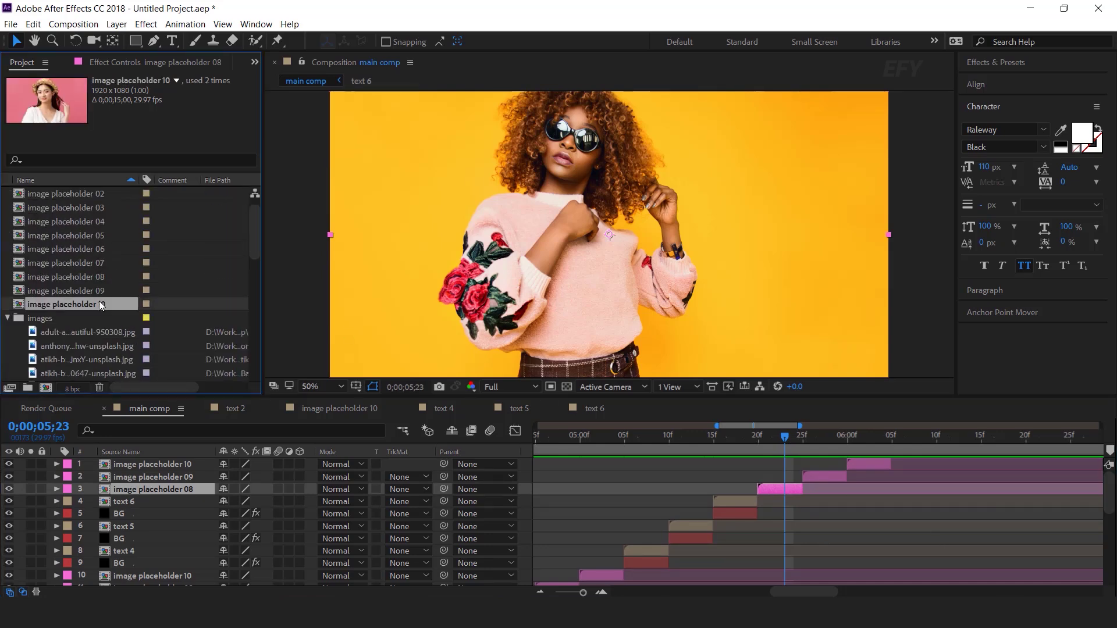
pyautogui.hotkey('ctrl', 'd')
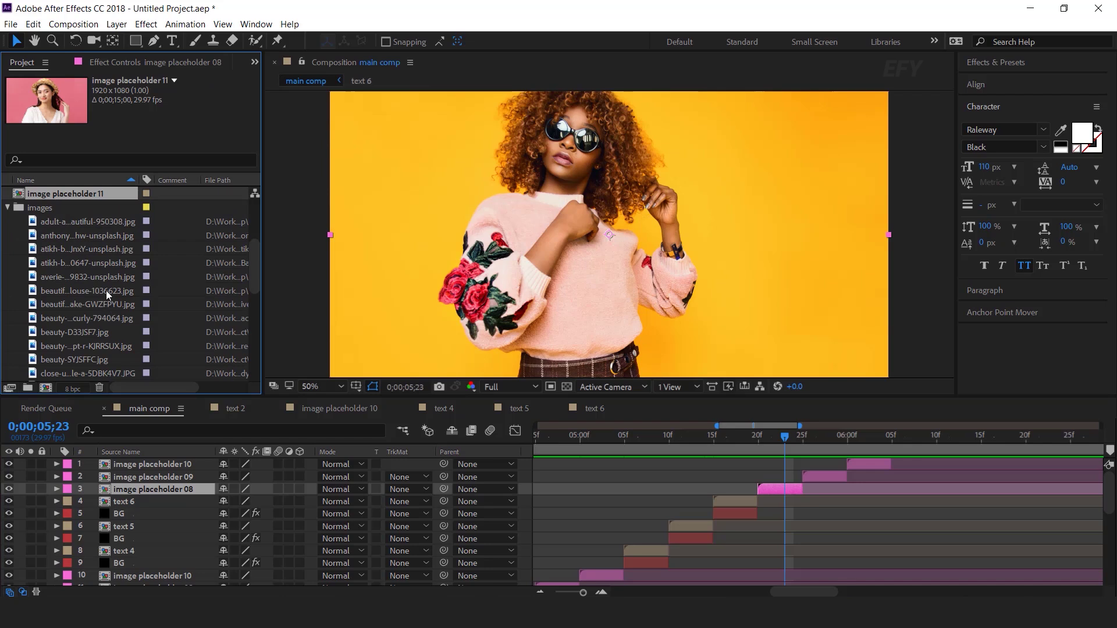
pyautogui.moveTo(99, 194); pyautogui.dragTo(189, 489)
# - Duplicate the comp as image placeholder 12 and 13 and replace the copied image placeholder 09 and 10 layers with them
pyautogui.click(189, 478)
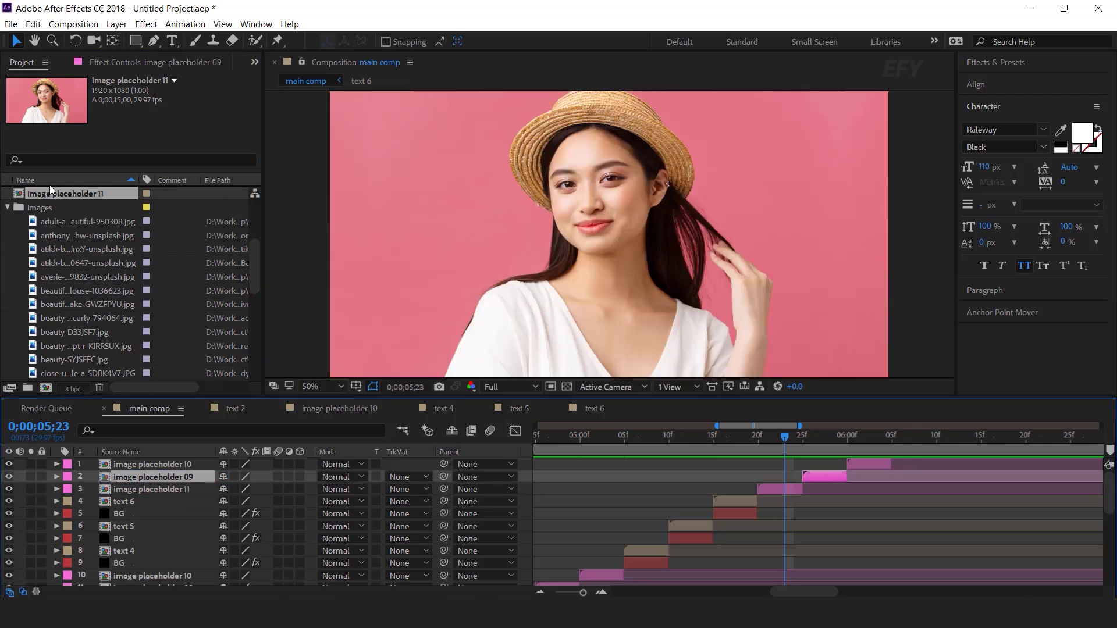
pyautogui.click(99, 193)
pyautogui.hotkey('ctrl', 'd')
pyautogui.moveTo(98, 193); pyautogui.dragTo(186, 477)
pyautogui.click(186, 467)
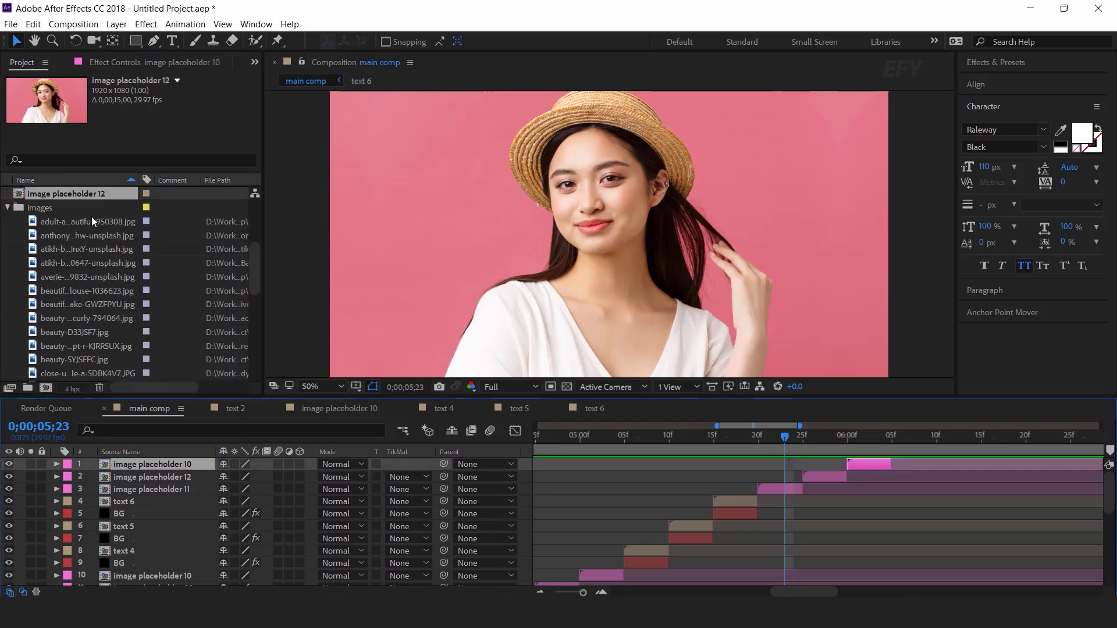
pyautogui.click(94, 195)
pyautogui.hotkey('ctrl', 'd')
pyautogui.moveTo(94, 194); pyautogui.dragTo(187, 464)
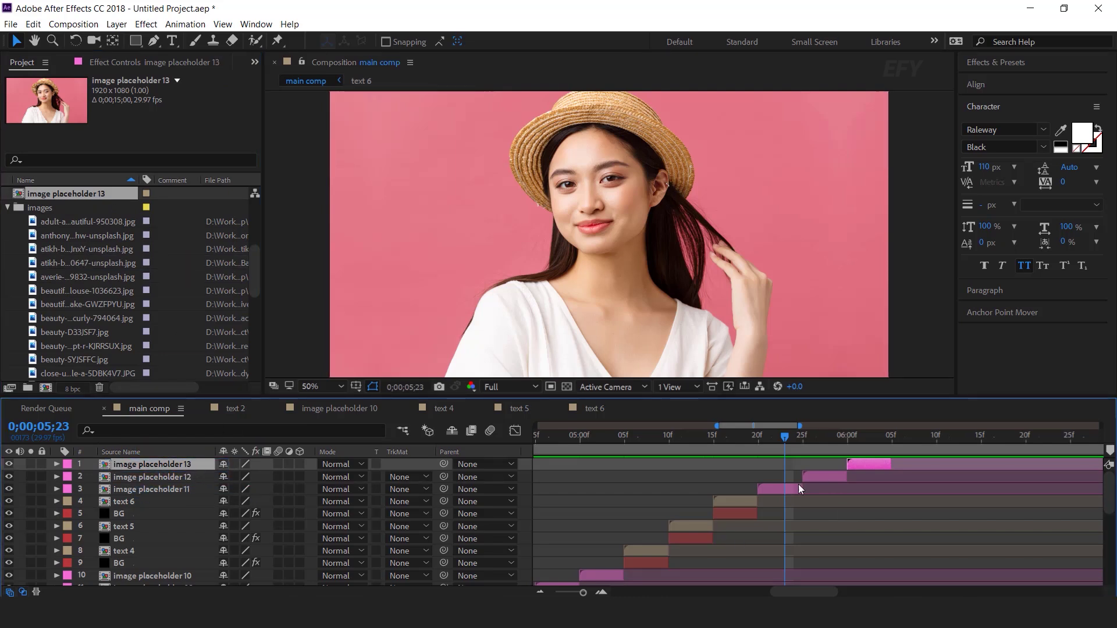
# - Replace the photo in the image placeholder 11 comp with beauty-SYJSFFC.jpg and scale it down to fit the frame
pyautogui.click(779, 489)
pyautogui.doubleClick(778, 489)
pyautogui.click(765, 466)
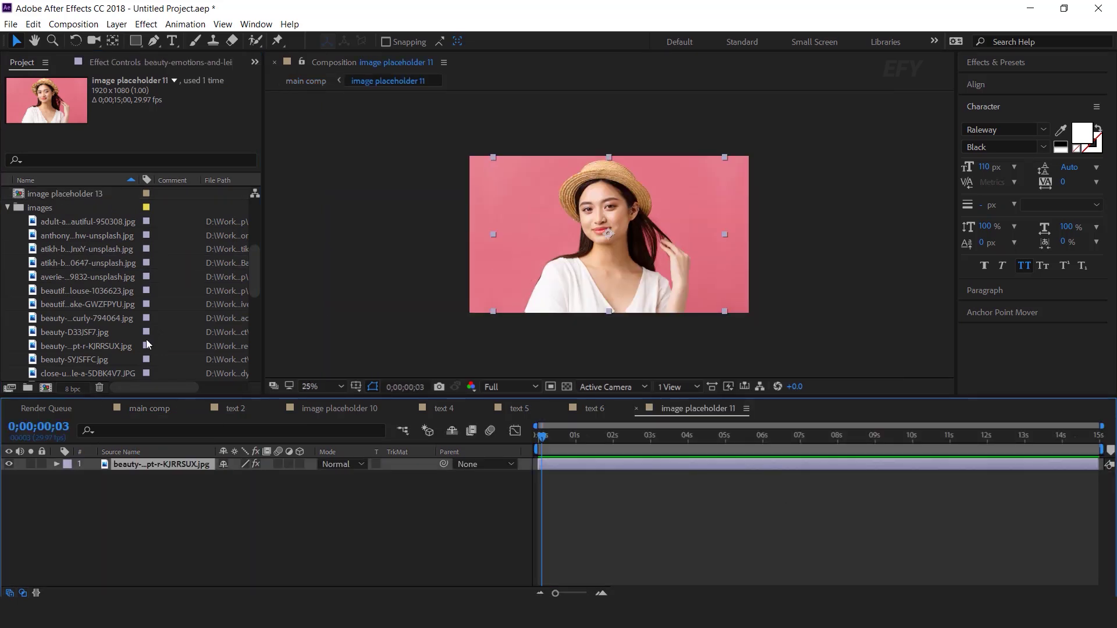
pyautogui.scroll(-1, 134, 302)
pyautogui.click(116, 263)
pyautogui.click(105, 291)
pyautogui.click(105, 305)
pyautogui.moveTo(104, 319); pyautogui.dragTo(169, 467)
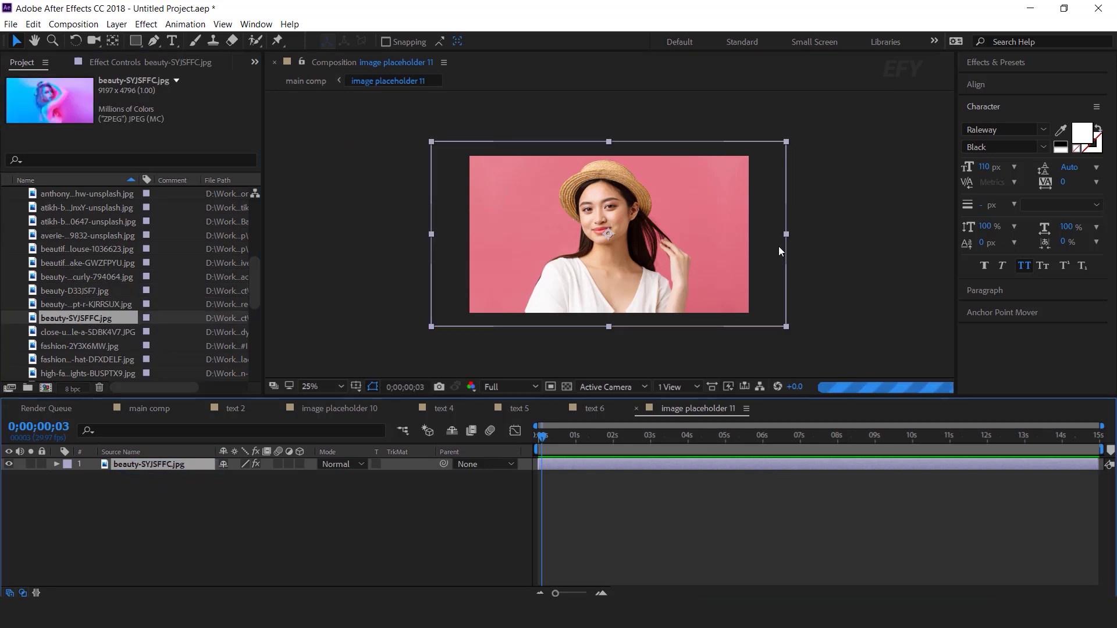
pyautogui.moveTo(786, 234); pyautogui.dragTo(773, 234)
pyautogui.click(141, 63)
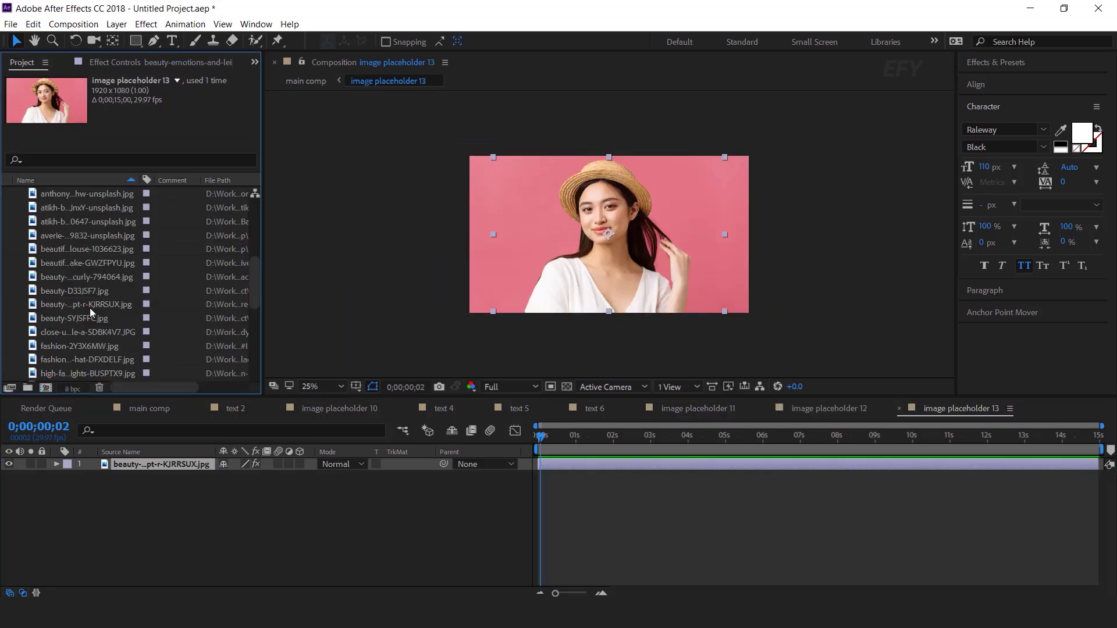
# - Swap in a new photo for image placeholder 12 and fashion-2Y3X6MW.jpg for image placeholder 13, scaling and repositioning the latter to fill the frame
pyautogui.click(93, 319)
pyautogui.click(100, 332)
pyautogui.moveTo(101, 346); pyautogui.dragTo(169, 464)
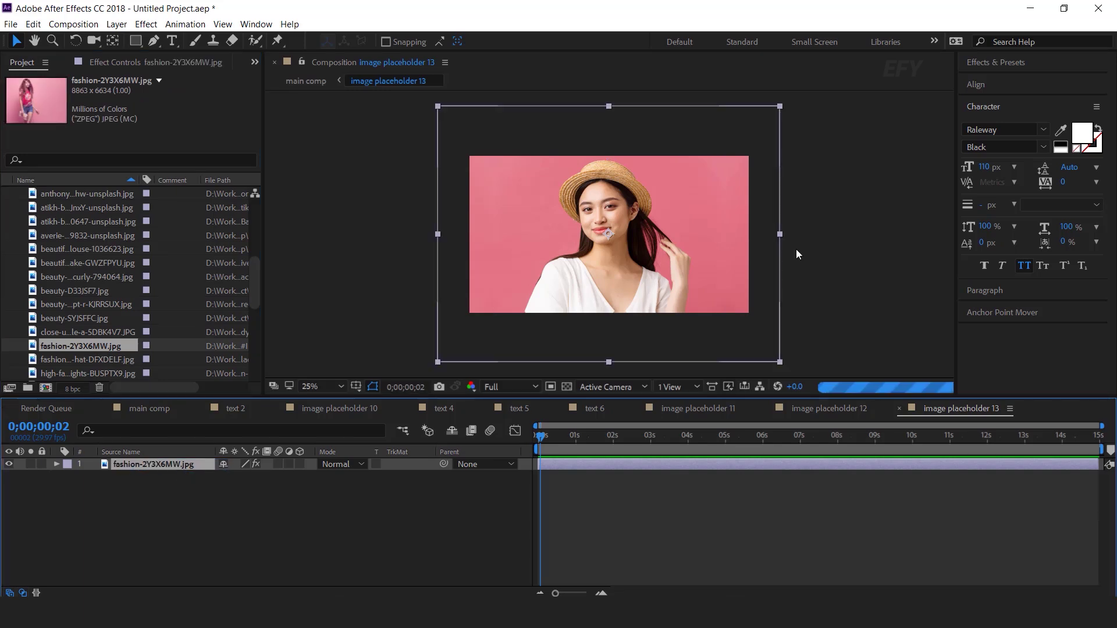
pyautogui.moveTo(778, 233); pyautogui.dragTo(772, 274)
pyautogui.moveTo(710, 274); pyautogui.dragTo(686, 250)
pyautogui.moveTo(744, 253); pyautogui.dragTo(703, 268)
pyautogui.click(460, 506)
# - Close the text 4 to 6 and image placeholder comps, then return to main comp and check the new photo layers
pyautogui.click(410, 409)
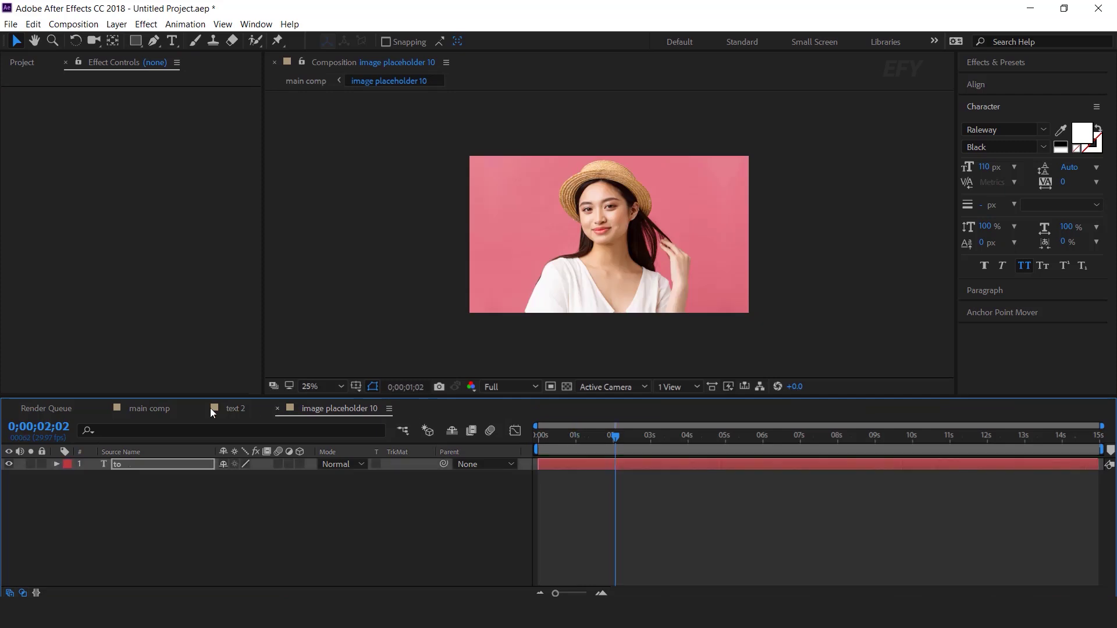
pyautogui.click(166, 407)
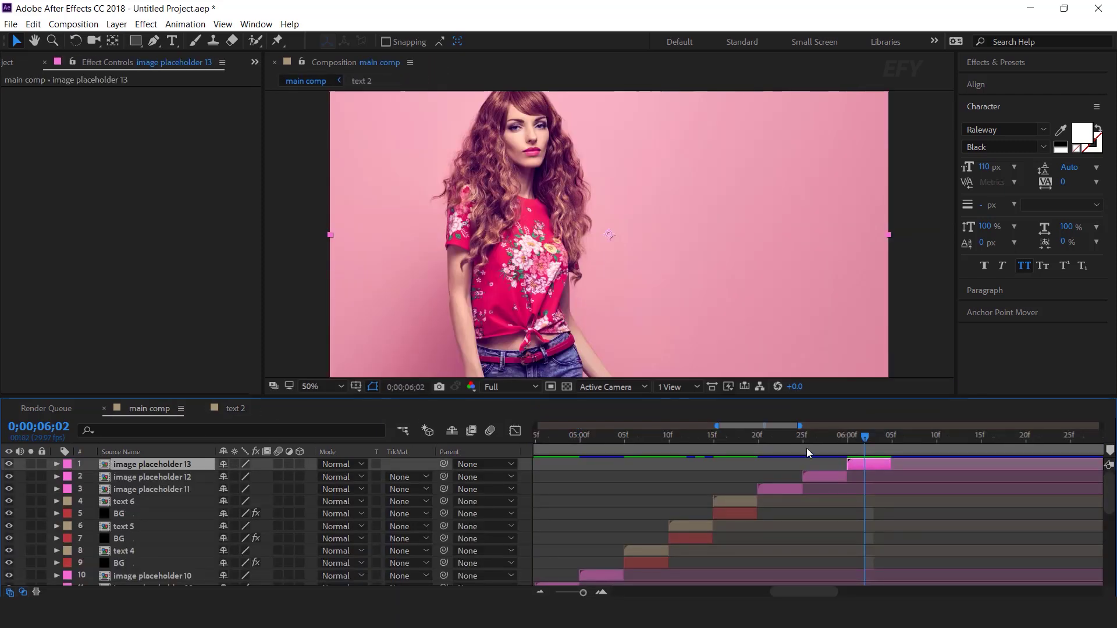
pyautogui.moveTo(751, 440); pyautogui.dragTo(777, 435)
pyautogui.scroll(-2, 670, 223)
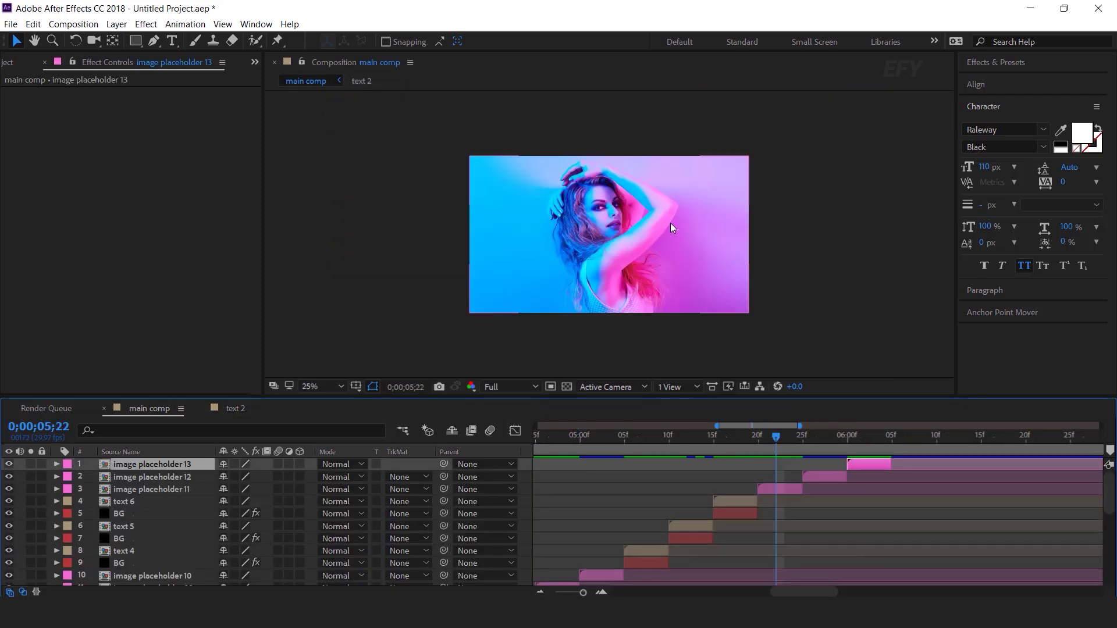
# - Keyframe the scale of image placeholder 11 from 100% at 0;00;05;20 to 150% at 0;00;05;25
pyautogui.click(786, 489)
pyautogui.press('s')
pyautogui.moveTo(771, 443)
pyautogui.mouseDown()
pyautogui.moveTo(682, 439)
pyautogui.moveTo(757, 445)
pyautogui.mouseUp()
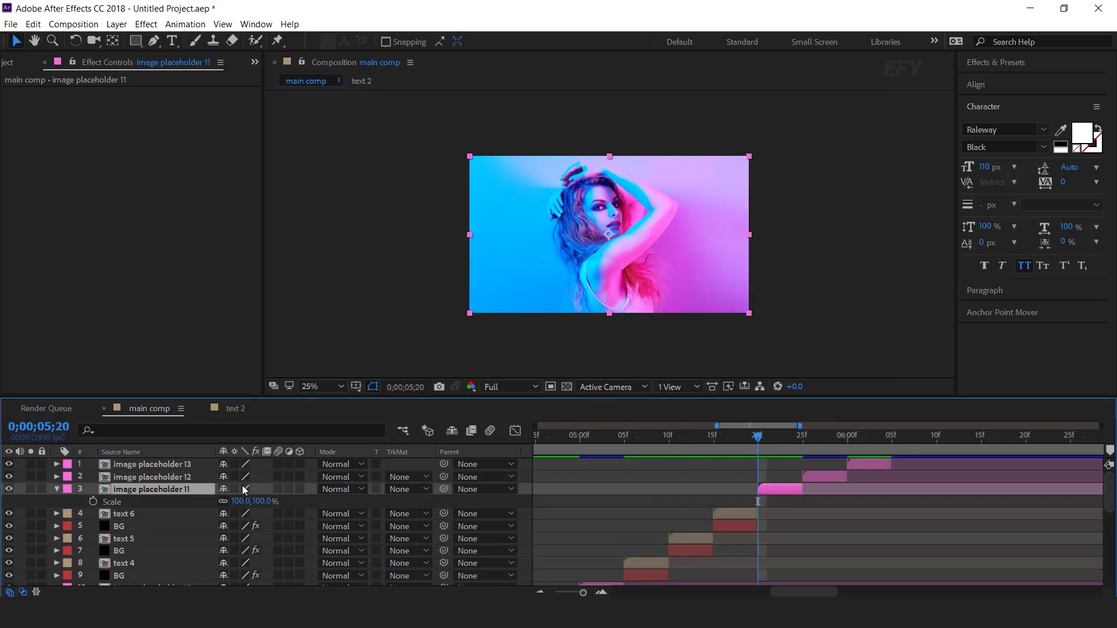
pyautogui.click(94, 501)
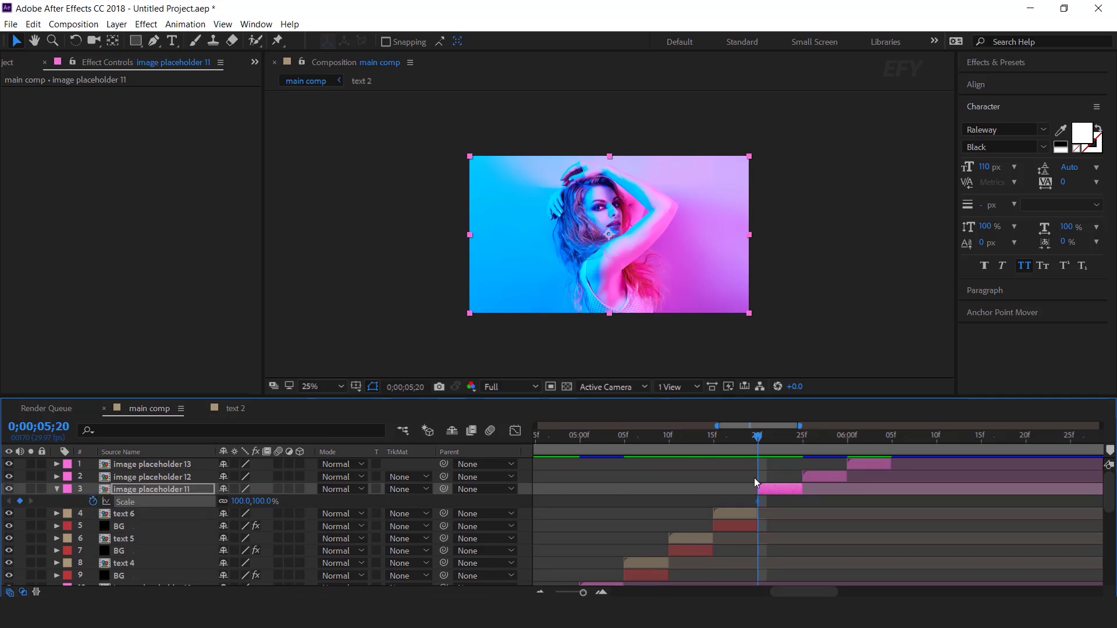
pyautogui.moveTo(774, 434); pyautogui.dragTo(801, 438)
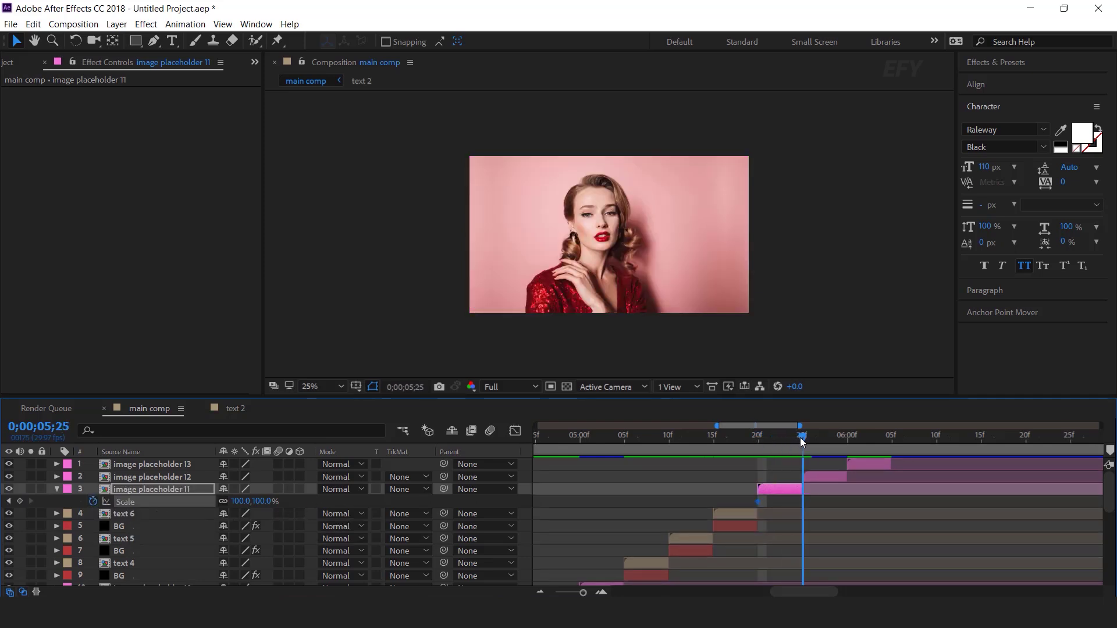
pyautogui.click(271, 501)
pyautogui.write('150')
pyautogui.press('Return')
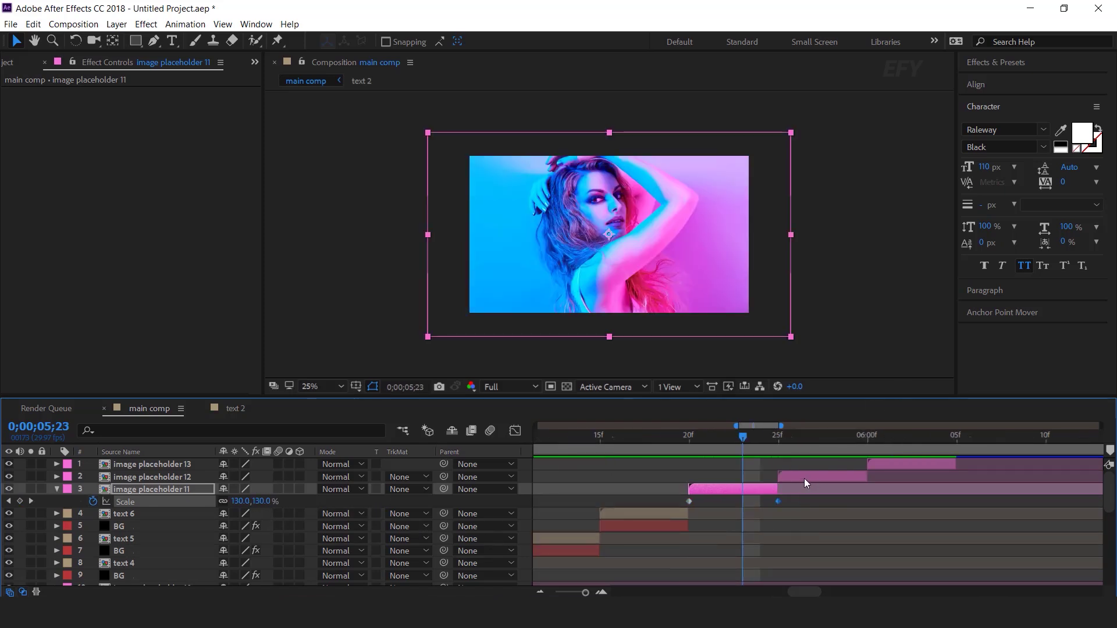
# - Add a 150% scale keyframe to image placeholder 12 at its start, 0;00;05;25
pyautogui.click(831, 479)
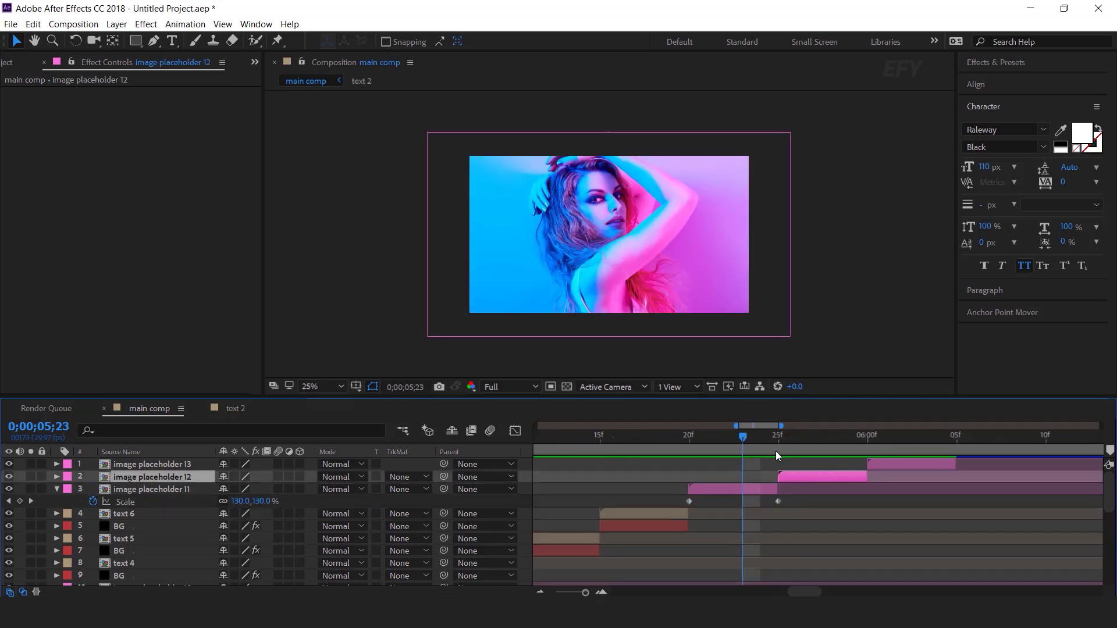
pyautogui.click(771, 434)
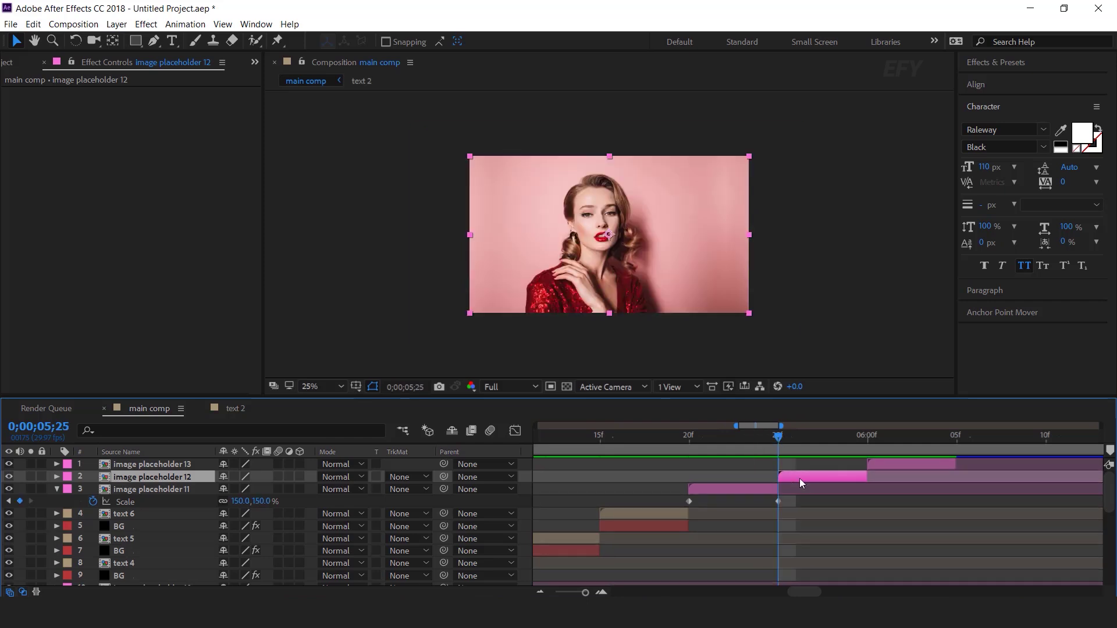
pyautogui.press('s')
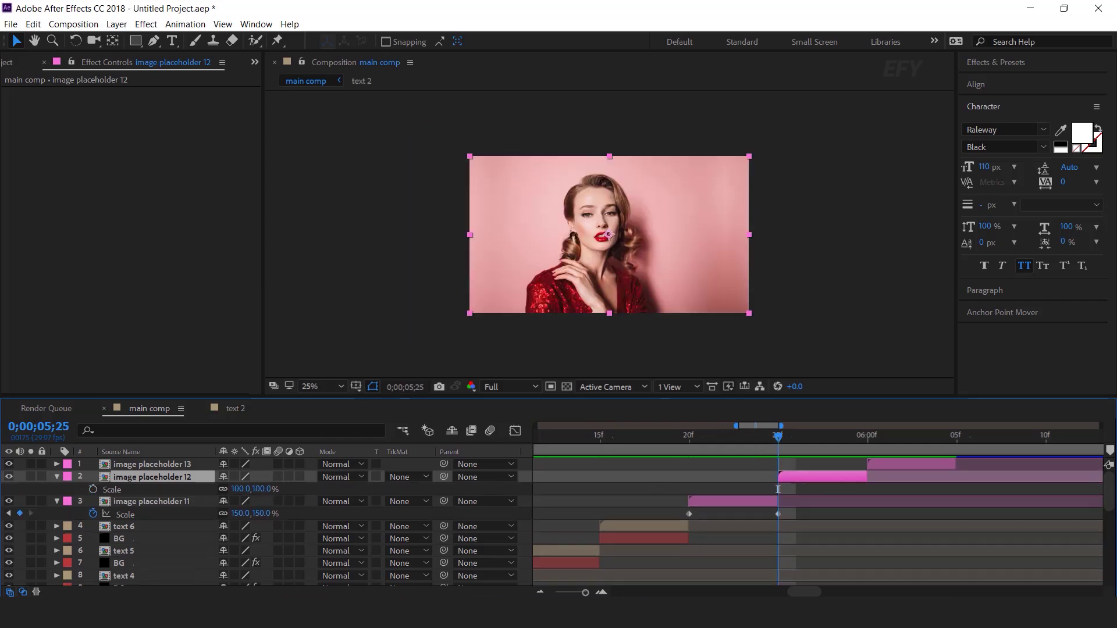
pyautogui.click(94, 490)
pyautogui.click(269, 489)
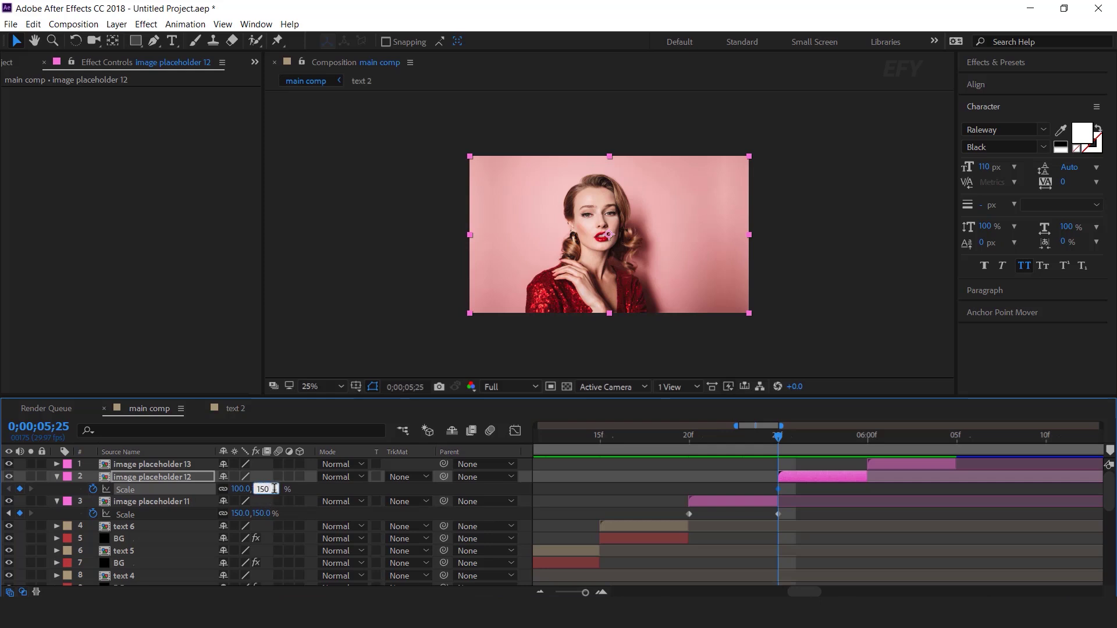
pyautogui.write('150')
pyautogui.press('Return')
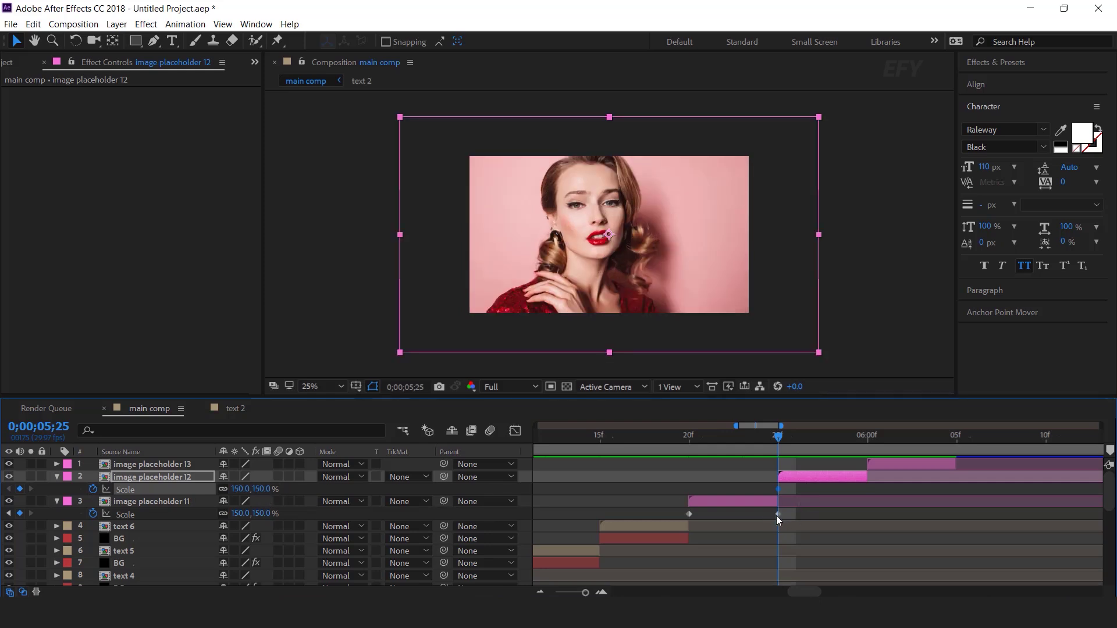
# - Set the scale of image placeholder 12 to 100% at 0;00;06;00 so that it zooms out
pyautogui.moveTo(776, 515)
pyautogui.moveTo(781, 492)
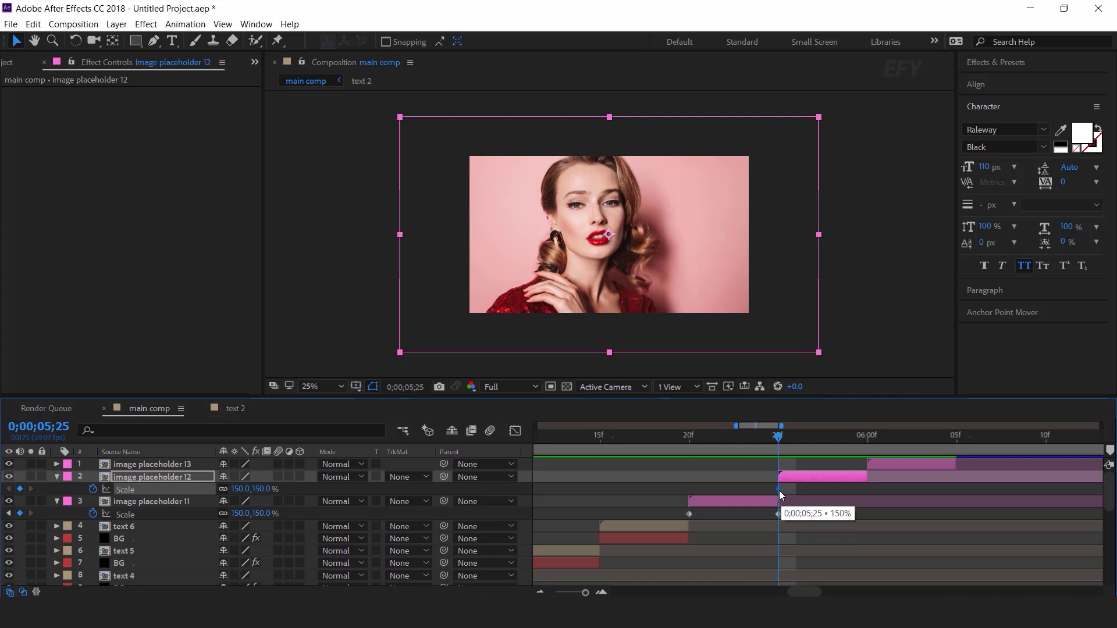
pyautogui.moveTo(781, 436); pyautogui.dragTo(862, 441)
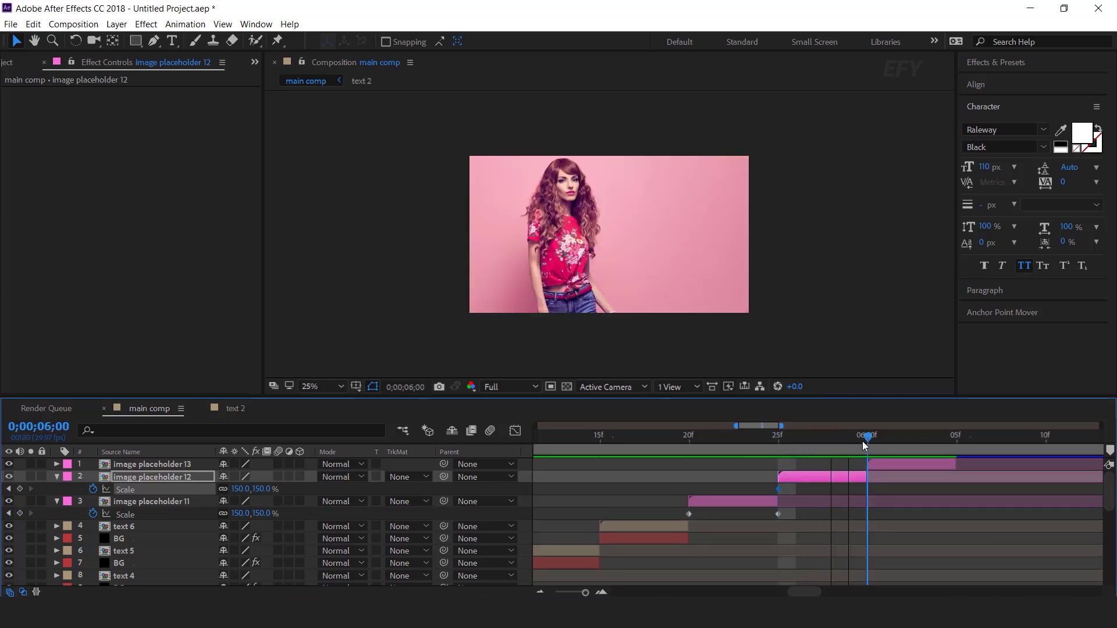
pyautogui.click(261, 490)
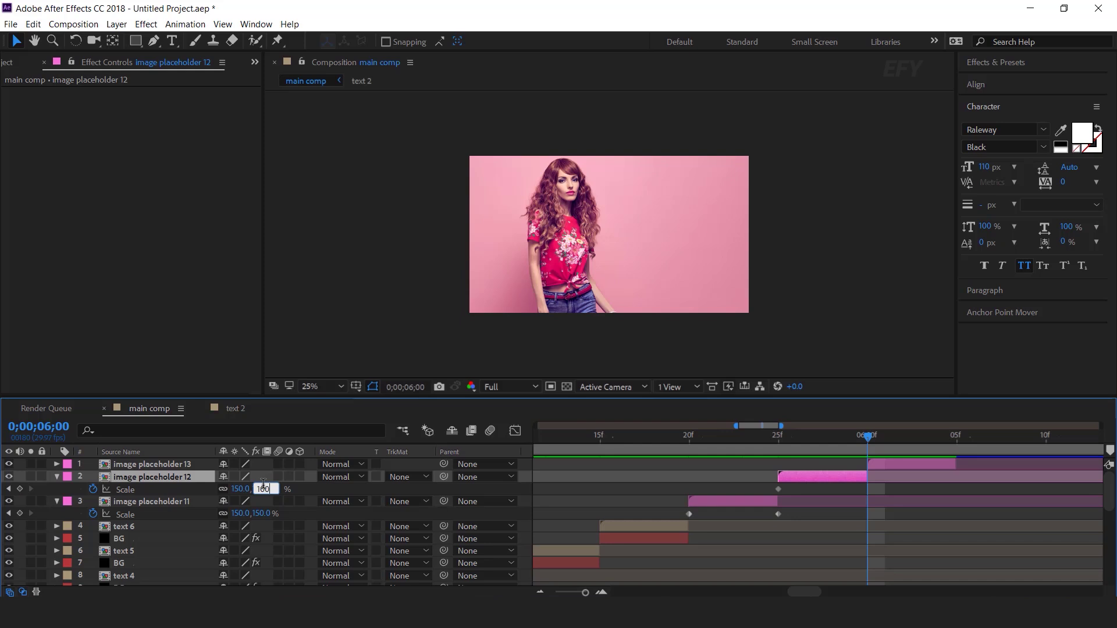
pyautogui.write('100')
pyautogui.press('Return')
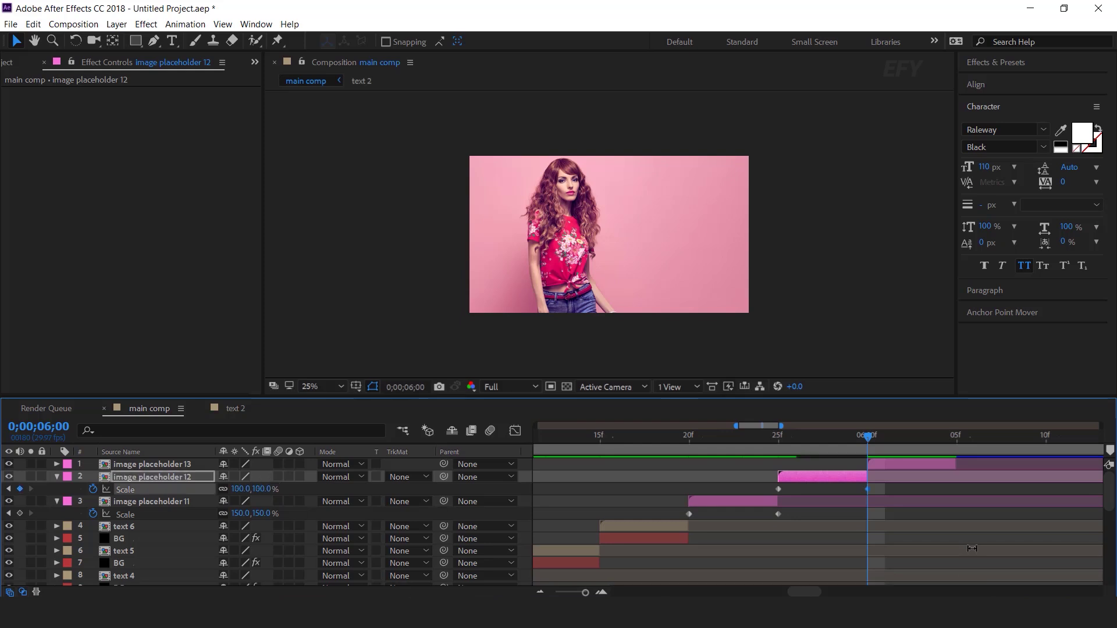
# - Keyframe the scale of image placeholder 13 from 100% at 0;00;06;00 to 150% at 0;00;06;05
pyautogui.click(903, 465)
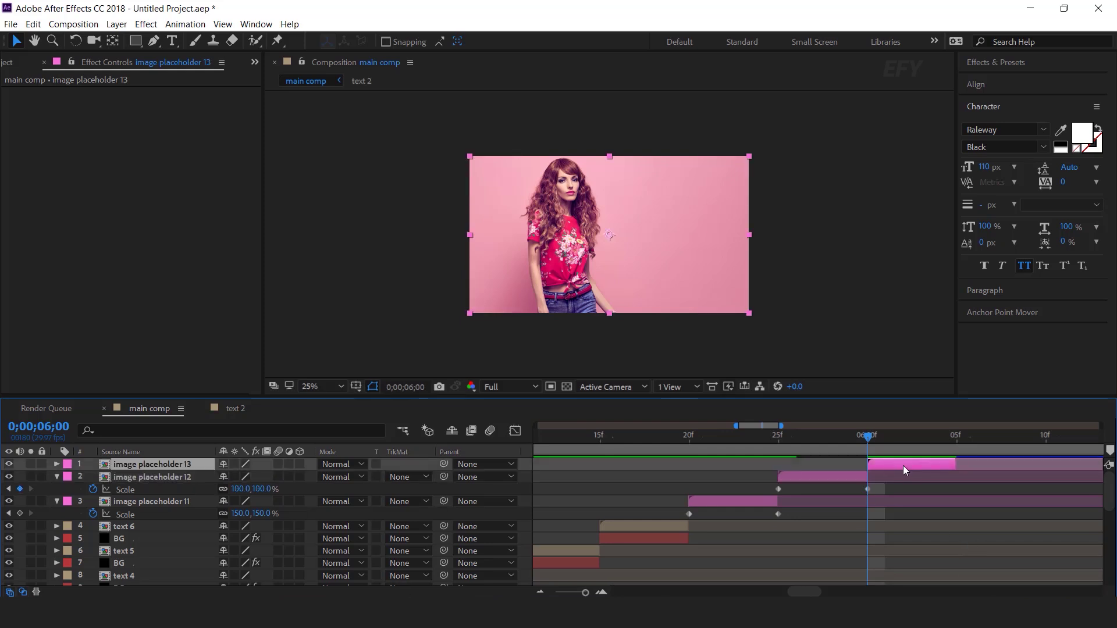
pyautogui.press('s')
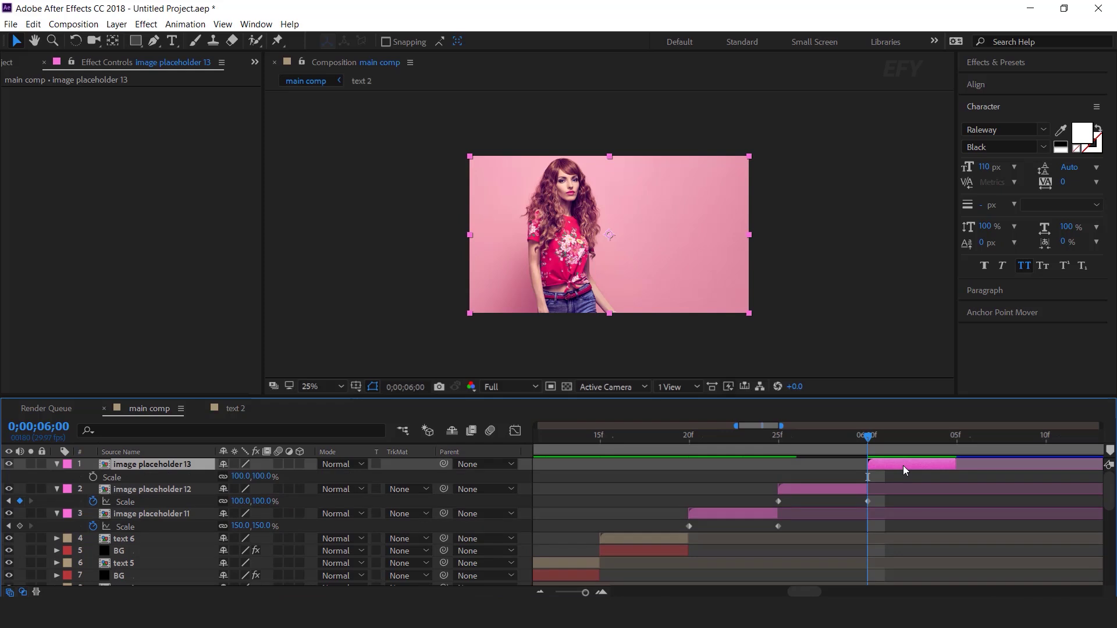
pyautogui.click(93, 478)
pyautogui.moveTo(879, 436); pyautogui.dragTo(949, 441)
pyautogui.click(949, 465)
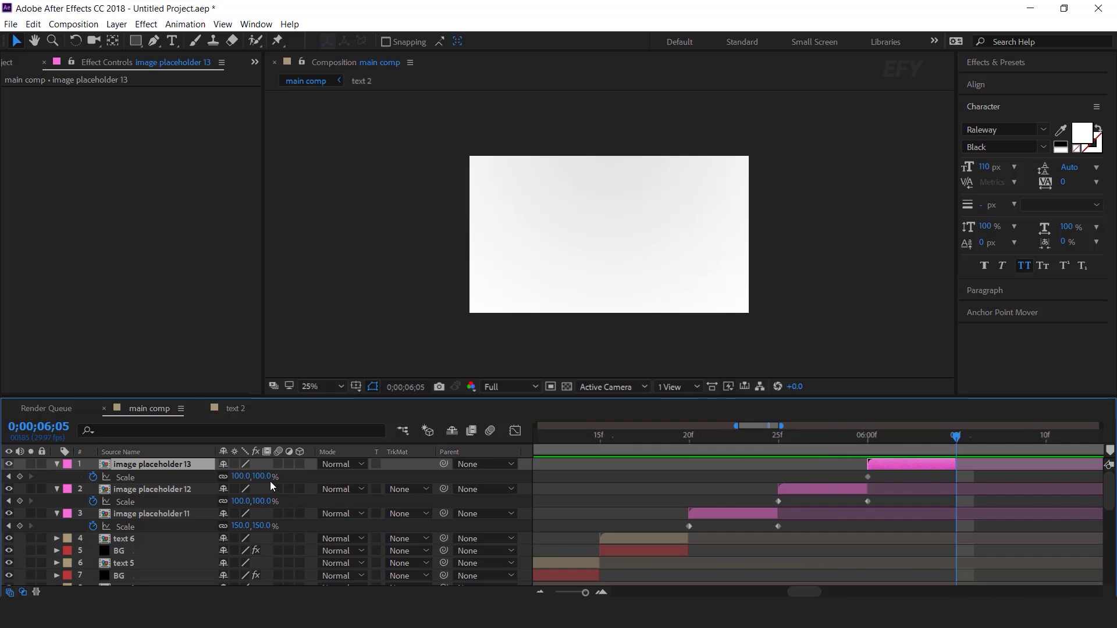
pyautogui.click(263, 477)
pyautogui.write('150')
pyautogui.press('Return')
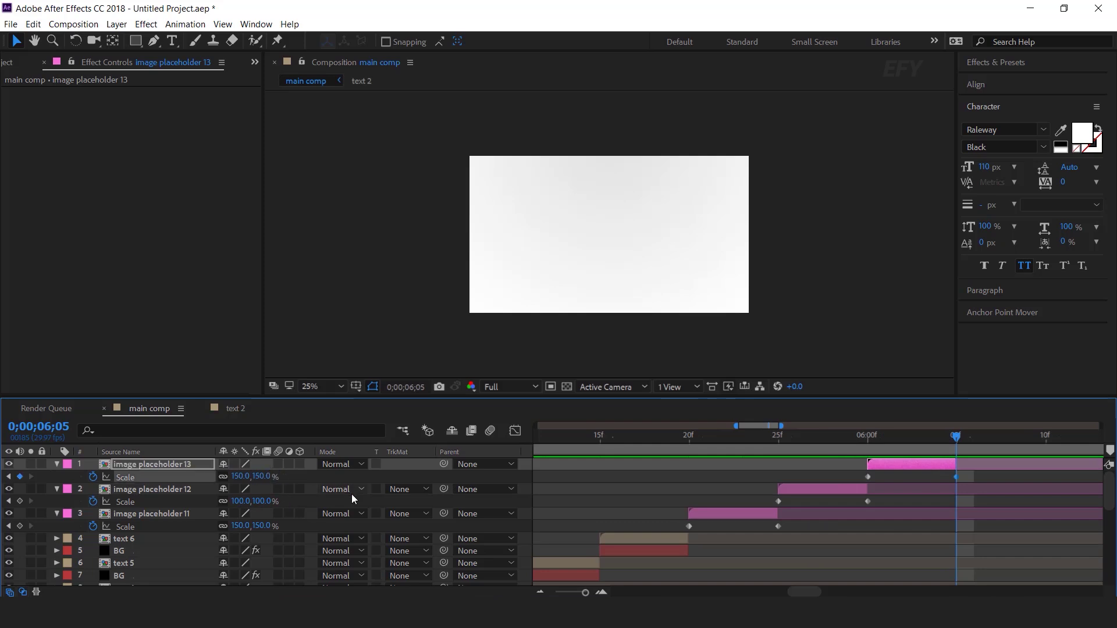
# - Apply Easy Ease to the image placeholder 11 scale keyframes and reshape their curve in the graph editor
pyautogui.moveTo(741, 437); pyautogui.dragTo(686, 445)
pyautogui.click(651, 526)
pyautogui.moveTo(651, 526); pyautogui.dragTo(771, 525)
pyautogui.rightClick(777, 525)
pyautogui.moveTo(823, 517)
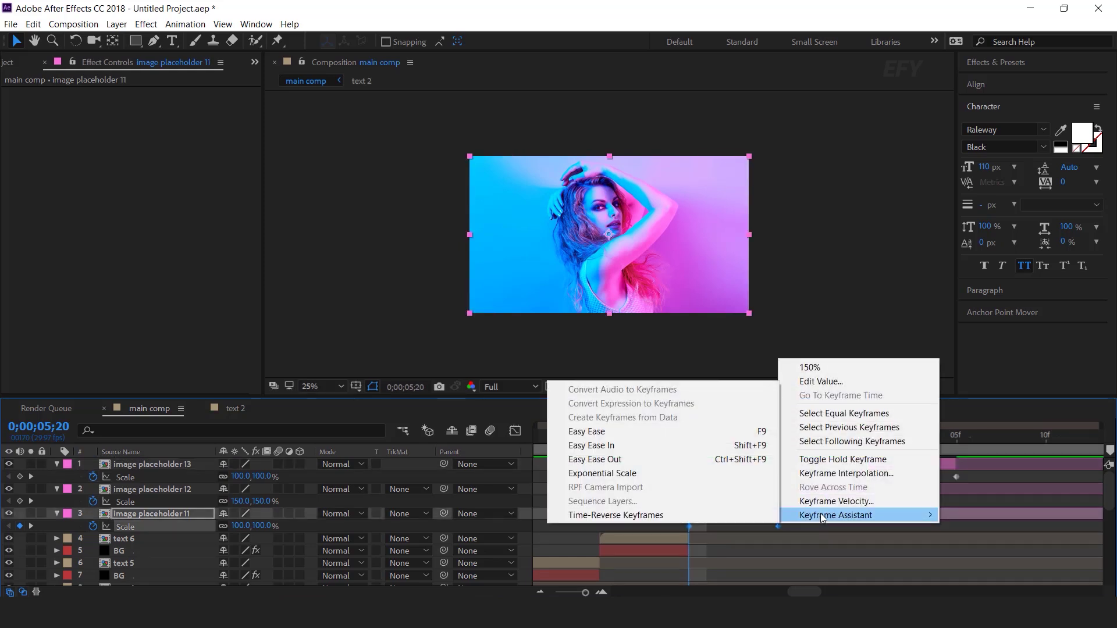
pyautogui.click(618, 432)
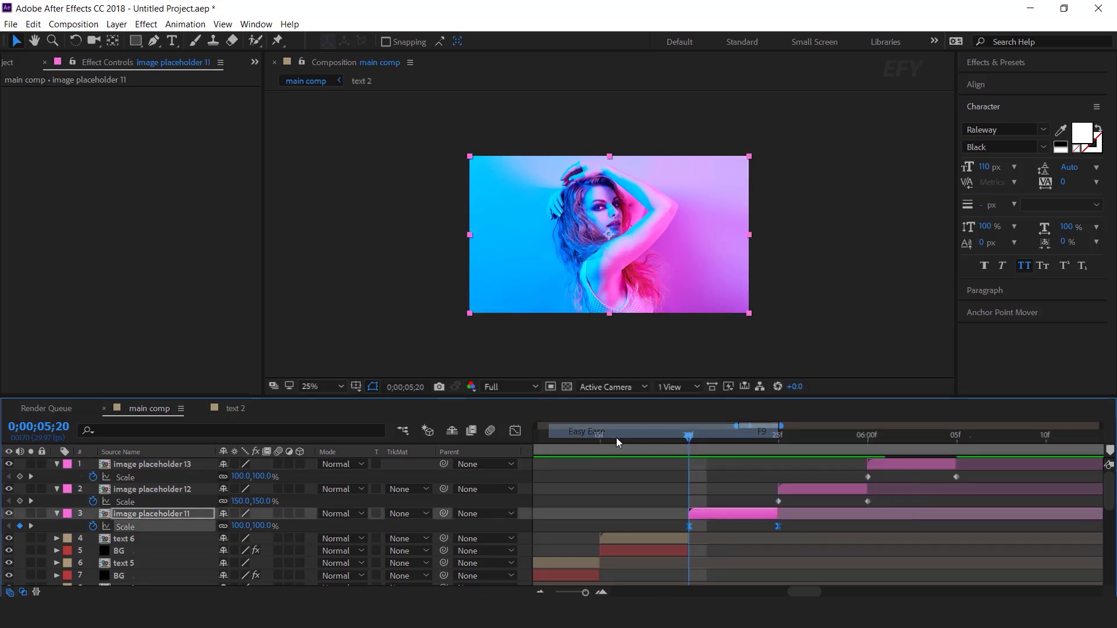
pyautogui.click(515, 430)
pyautogui.moveTo(720, 556); pyautogui.dragTo(752, 557)
pyautogui.click(515, 431)
# - Apply Easy Ease to the image placeholder 12 scale keyframes and adjust their curve handles in the graph editor
pyautogui.moveTo(882, 496); pyautogui.dragTo(754, 508)
pyautogui.rightClick(779, 501)
pyautogui.moveTo(825, 491)
pyautogui.click(710, 513)
pyautogui.click(515, 431)
pyautogui.moveTo(812, 481); pyautogui.dragTo(713, 458)
pyautogui.moveTo(793, 467); pyautogui.dragTo(805, 467)
pyautogui.moveTo(853, 467); pyautogui.dragTo(842, 466)
pyautogui.click(515, 431)
# - Apply Easy Ease to the image placeholder 13 scale keyframes and reshape their curve in the graph editor
pyautogui.moveTo(976, 474); pyautogui.dragTo(855, 481)
pyautogui.rightClick(868, 477)
pyautogui.moveTo(903, 472)
pyautogui.click(664, 513)
pyautogui.click(515, 431)
pyautogui.moveTo(941, 555); pyautogui.dragTo(913, 556)
pyautogui.click(515, 430)
# - Collapse the scale properties of image placeholder 11, 12 and 13 and preview the main comp from the beginning
pyautogui.keyDown('shift'); pyautogui.click(151, 515); pyautogui.keyUp('shift')
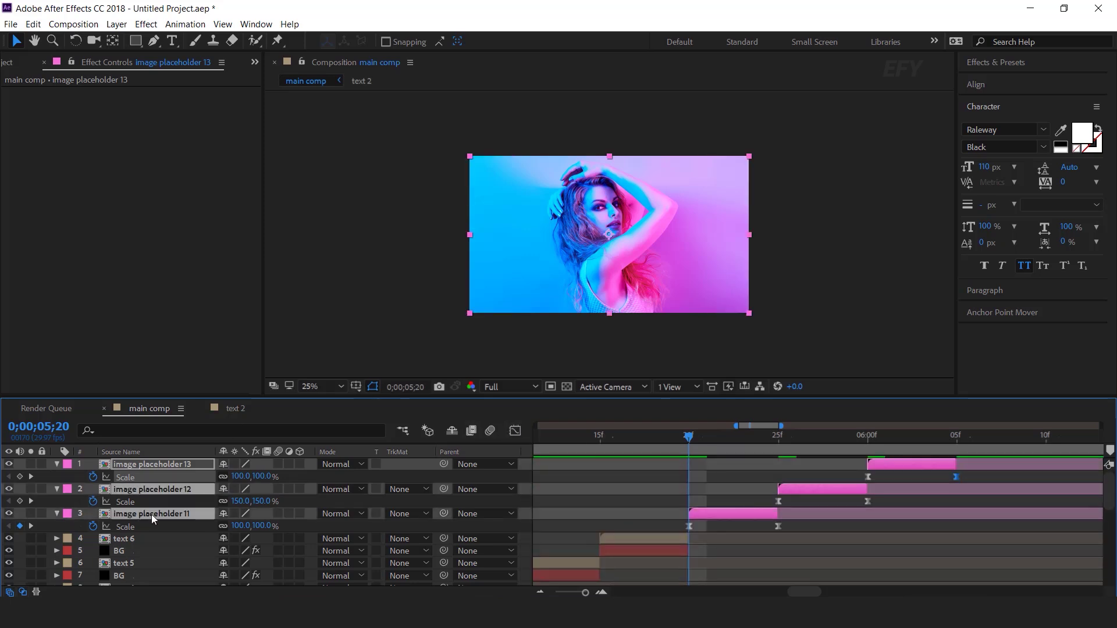
pyautogui.click(57, 464)
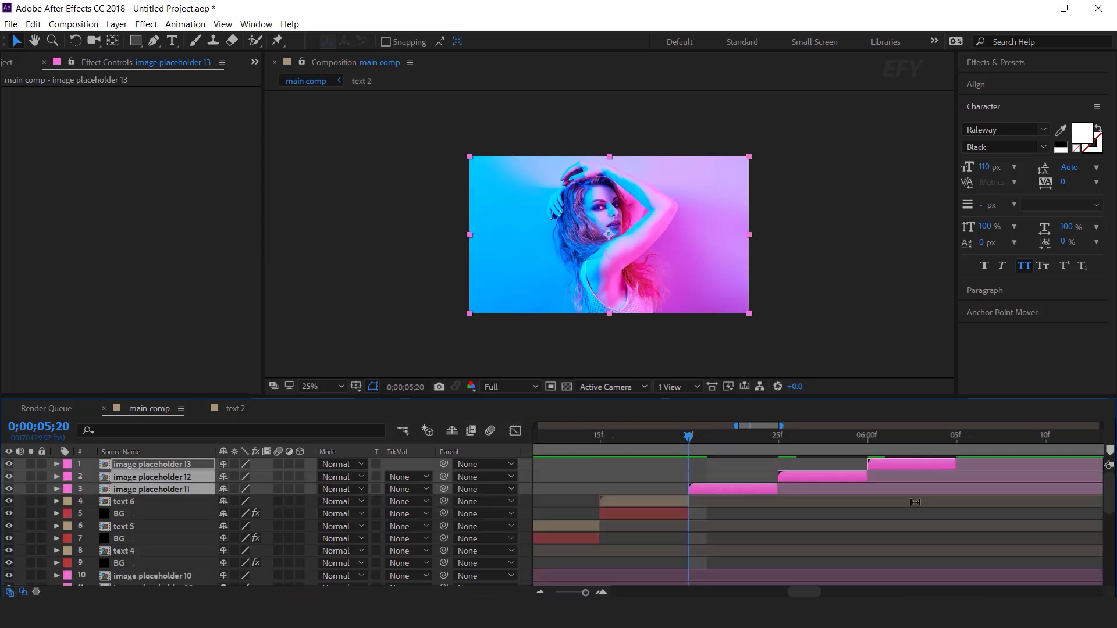
pyautogui.scroll(-6, 915, 504)
pyautogui.scroll(-1, 922, 512)
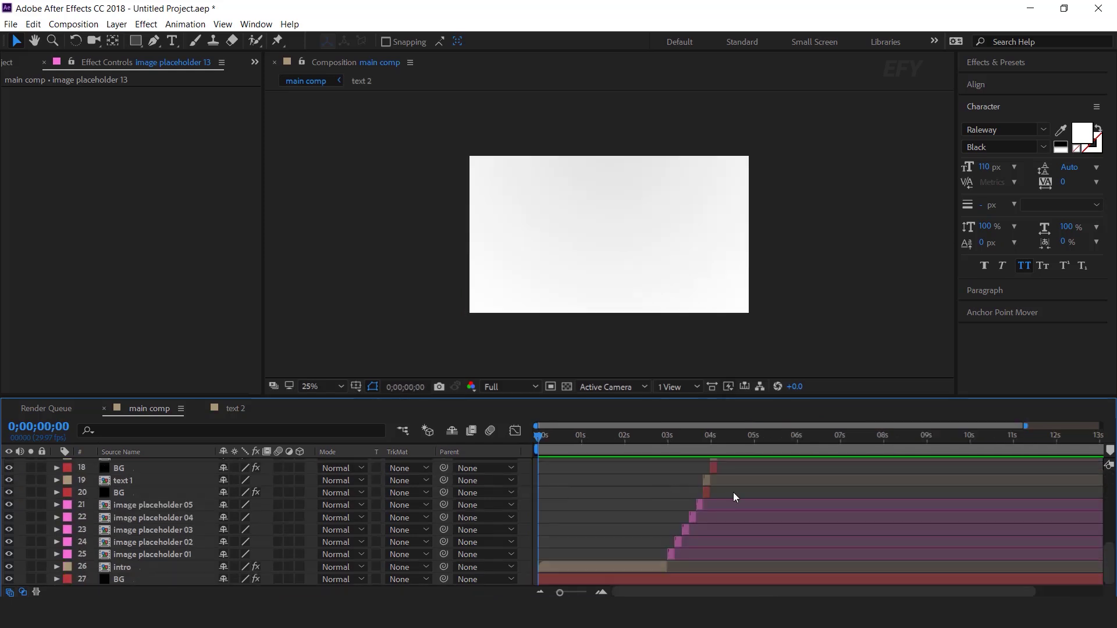
pyautogui.press('space')
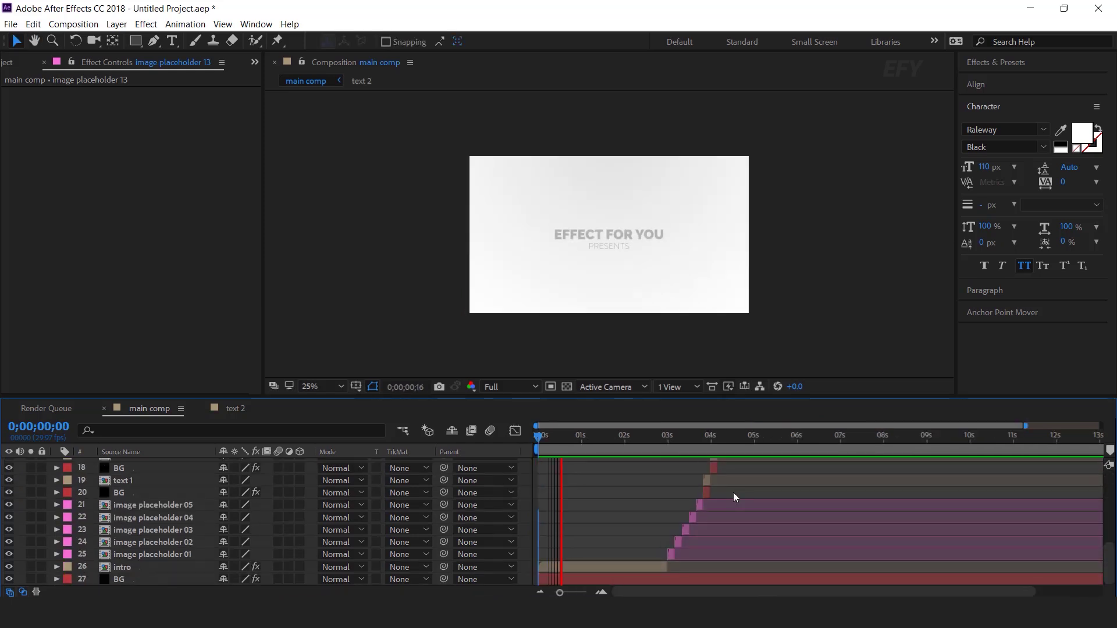
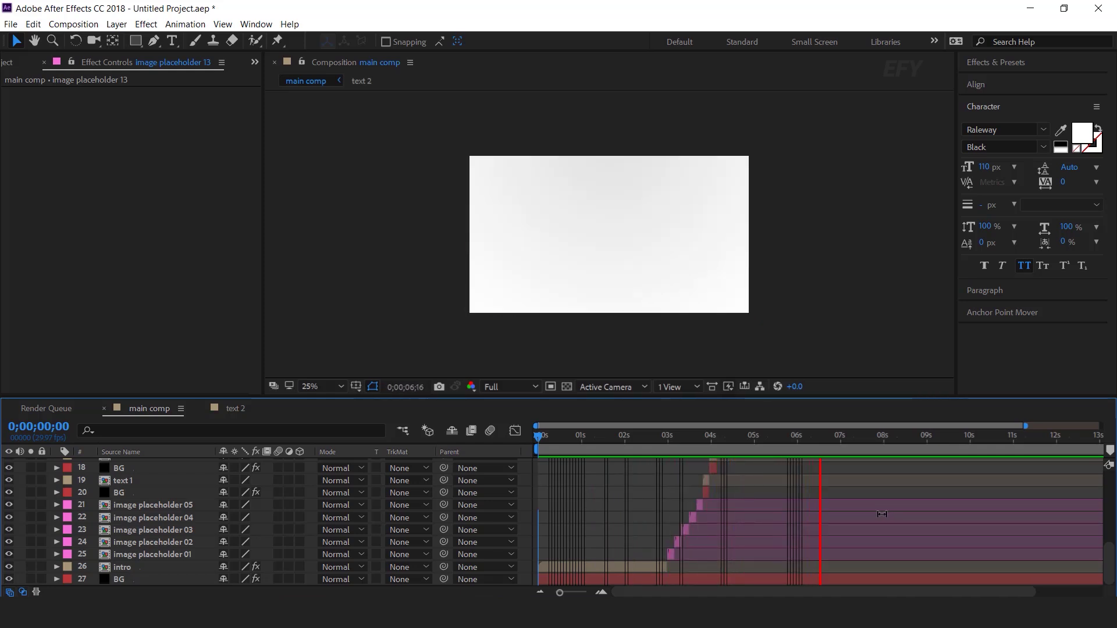
# - Play back the main comp from 0;00;03;21 to review the image and text sequence
pyautogui.click(694, 436)
pyautogui.press('space')
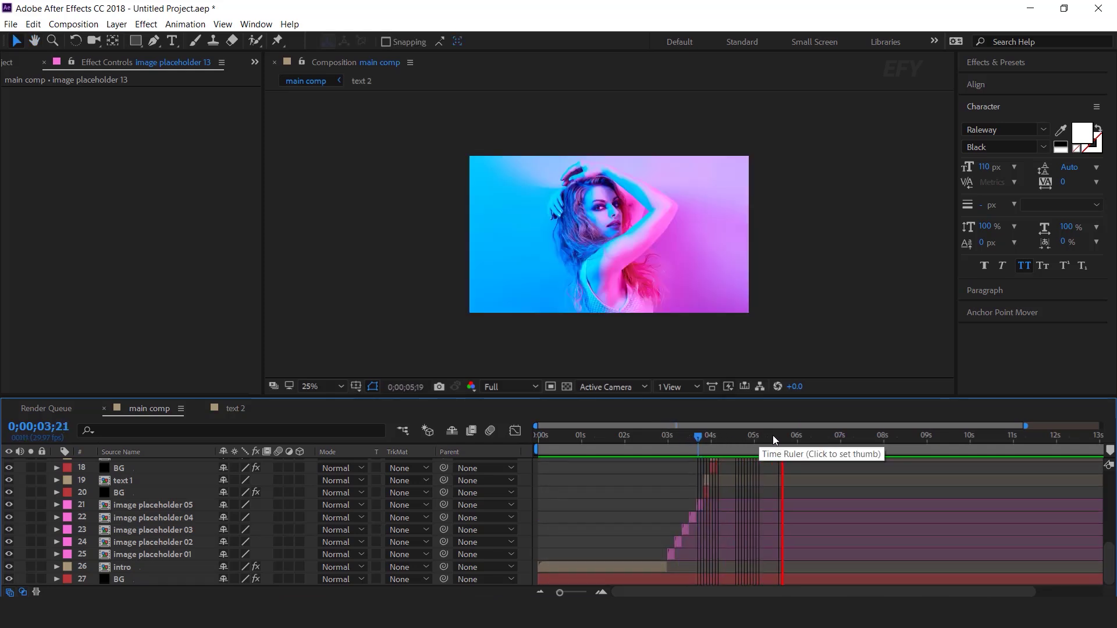
pyautogui.click(819, 437)
# - Duplicate the text 4, 5 and 6 layers with their BG layers, move the copies above image placeholder 13 and start them where it ends
pyautogui.scroll(6, 861, 512)
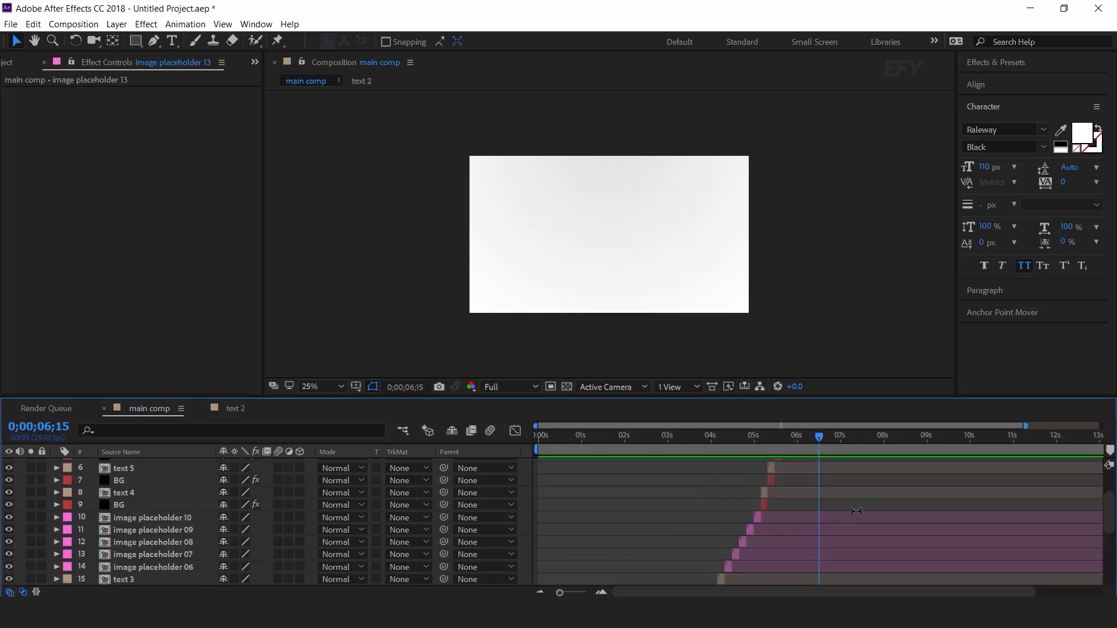
pyautogui.scroll(1, 813, 472)
pyautogui.moveTo(824, 437); pyautogui.dragTo(787, 437)
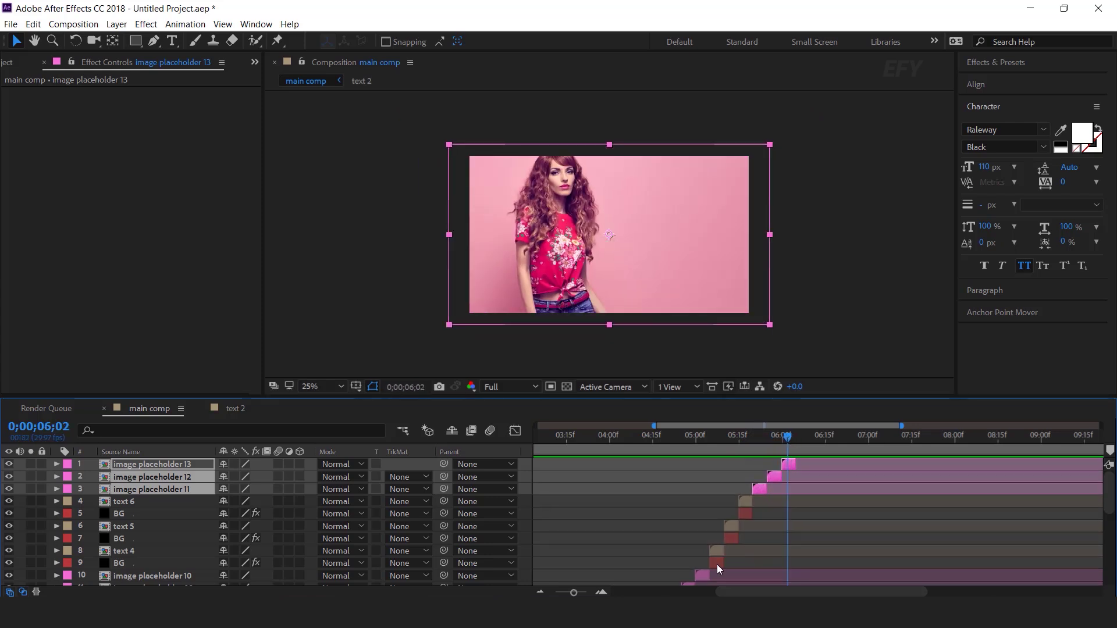
pyautogui.moveTo(717, 564); pyautogui.dragTo(746, 499)
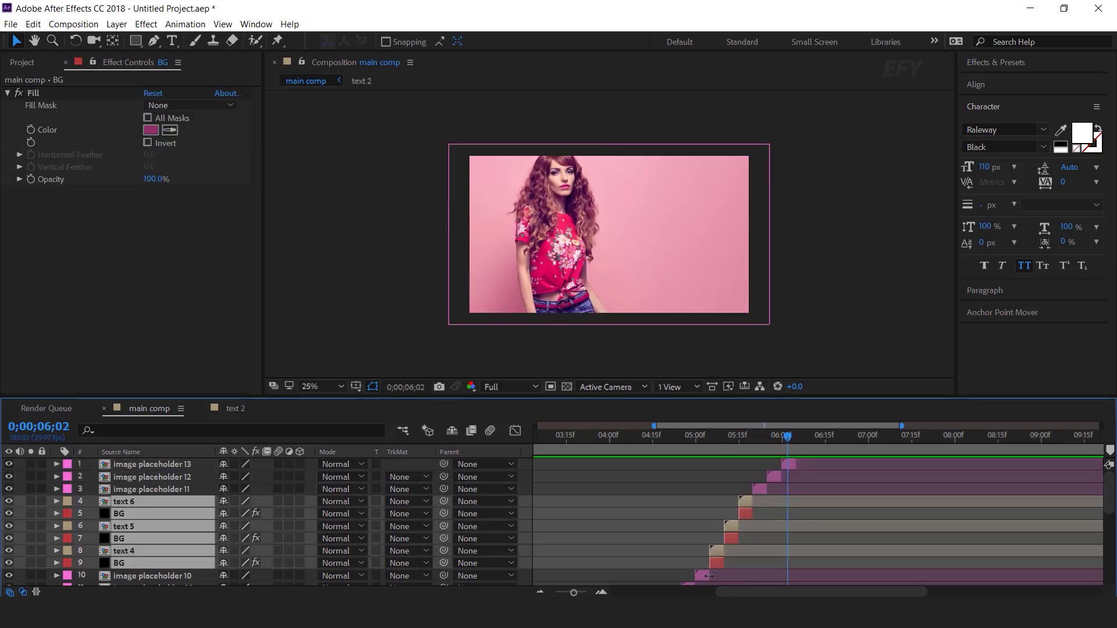
pyautogui.hotkey('ctrl', 'd')
pyautogui.moveTo(133, 516); pyautogui.dragTo(145, 462)
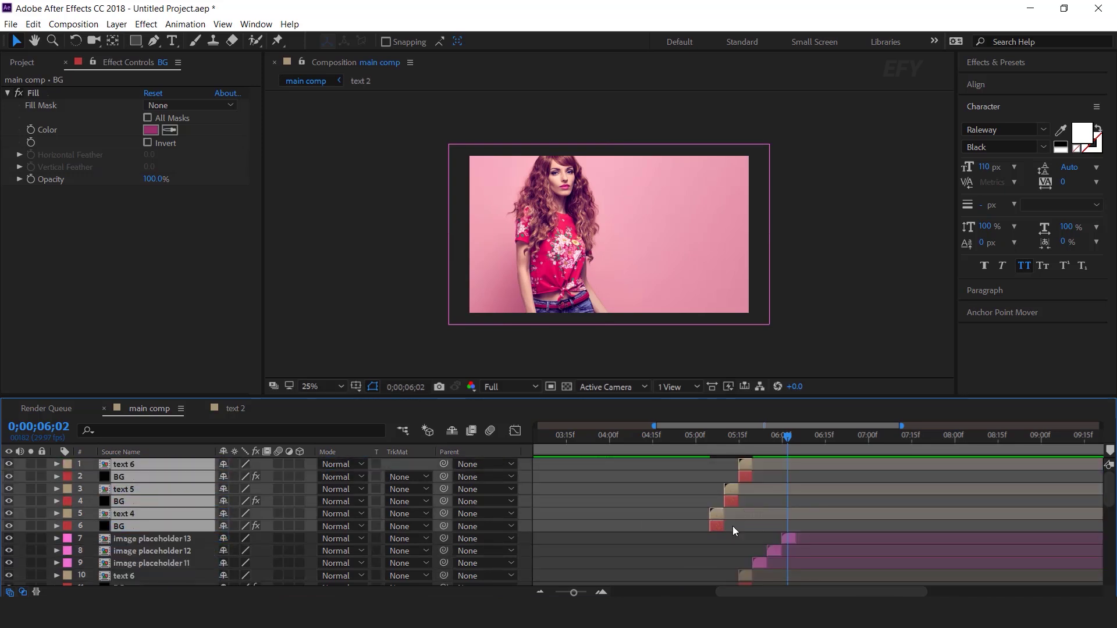
pyautogui.moveTo(717, 529); pyautogui.dragTo(801, 531)
pyautogui.scroll(4, 802, 530)
pyautogui.scroll(-3, 802, 530)
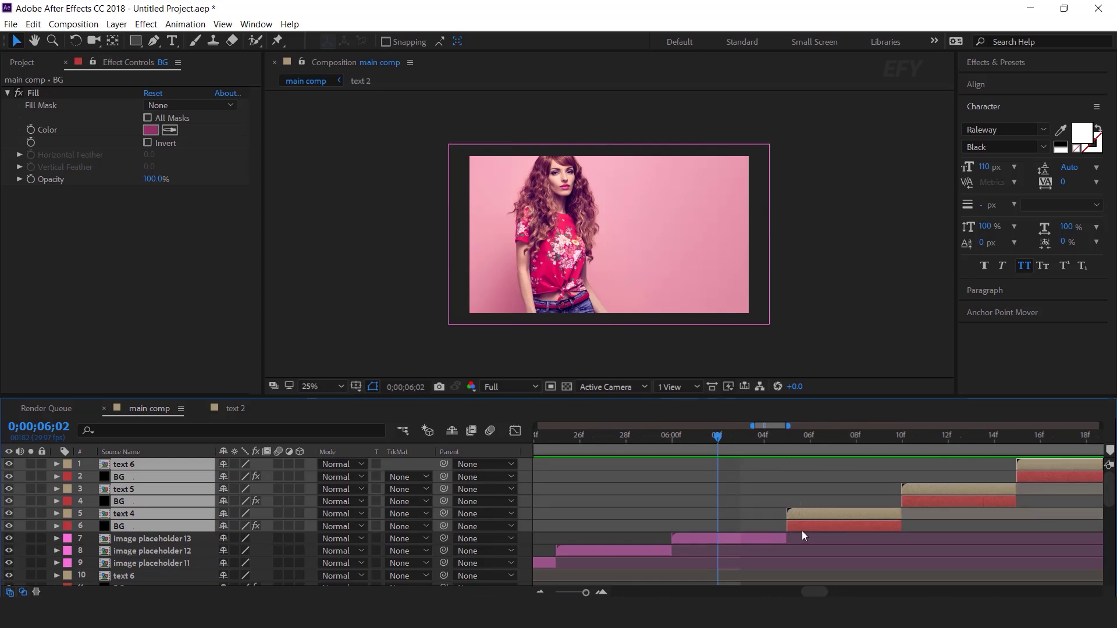
# - Duplicate the text 6 comp as text 7 and replace the copied text 4 layer with it
pyautogui.moveTo(773, 435); pyautogui.dragTo(811, 437)
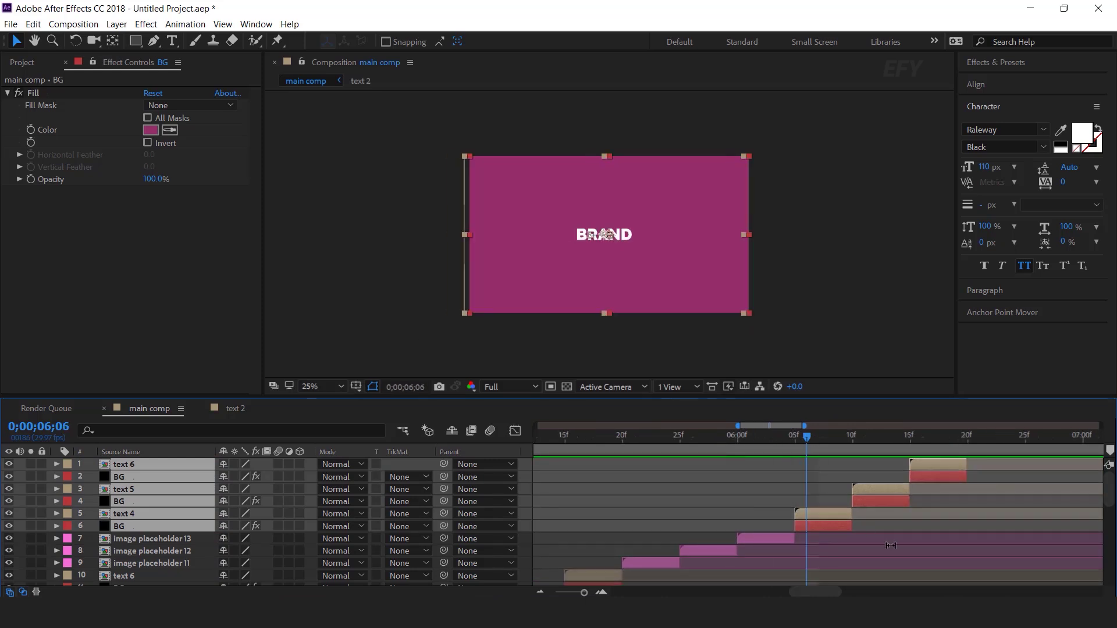
pyautogui.click(826, 550)
pyautogui.click(826, 514)
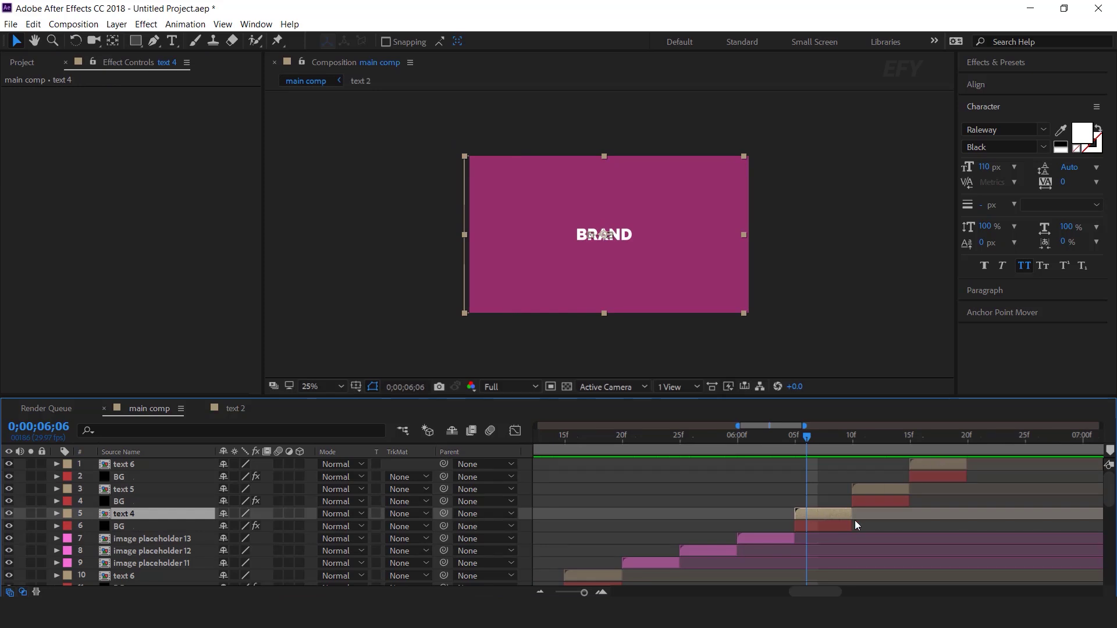
pyautogui.click(23, 63)
pyautogui.scroll(-8, 158, 317)
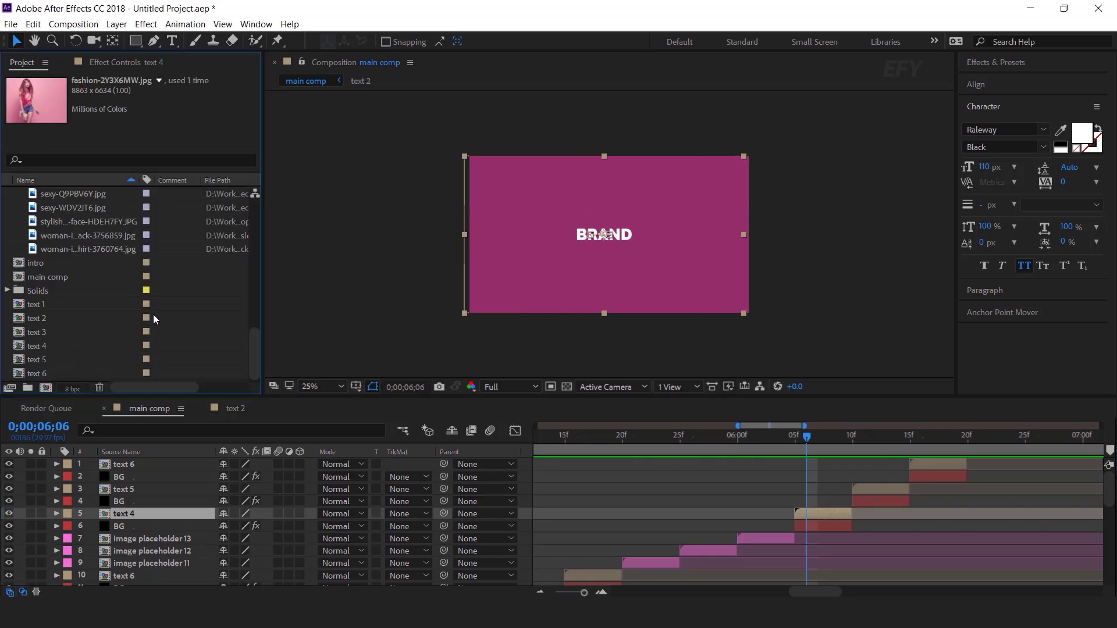
pyautogui.click(42, 373)
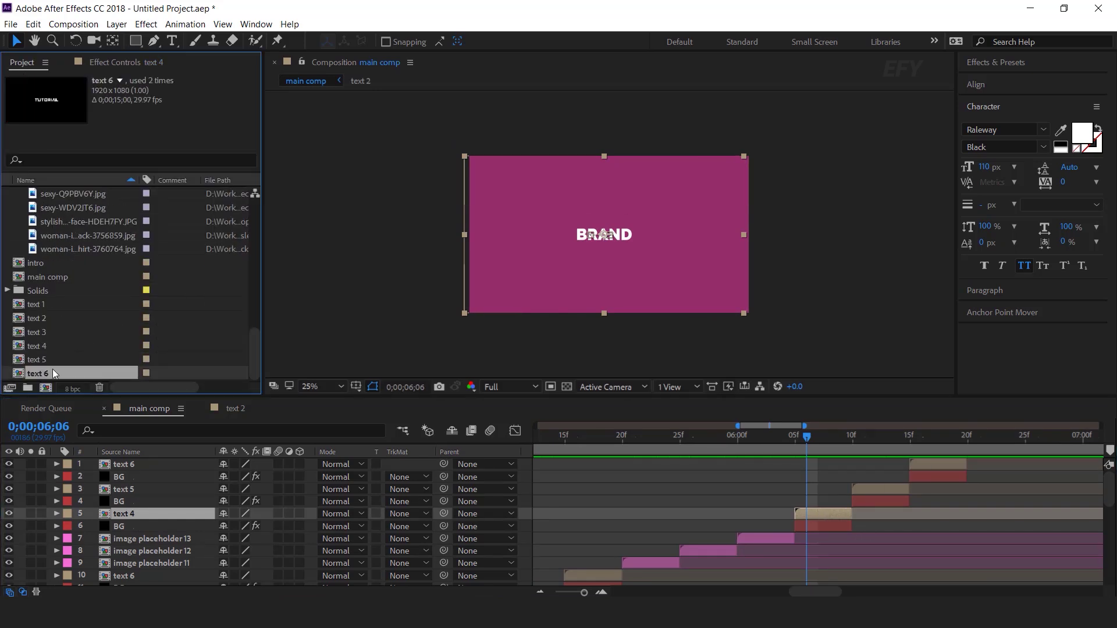
pyautogui.hotkey('ctrl', 'd')
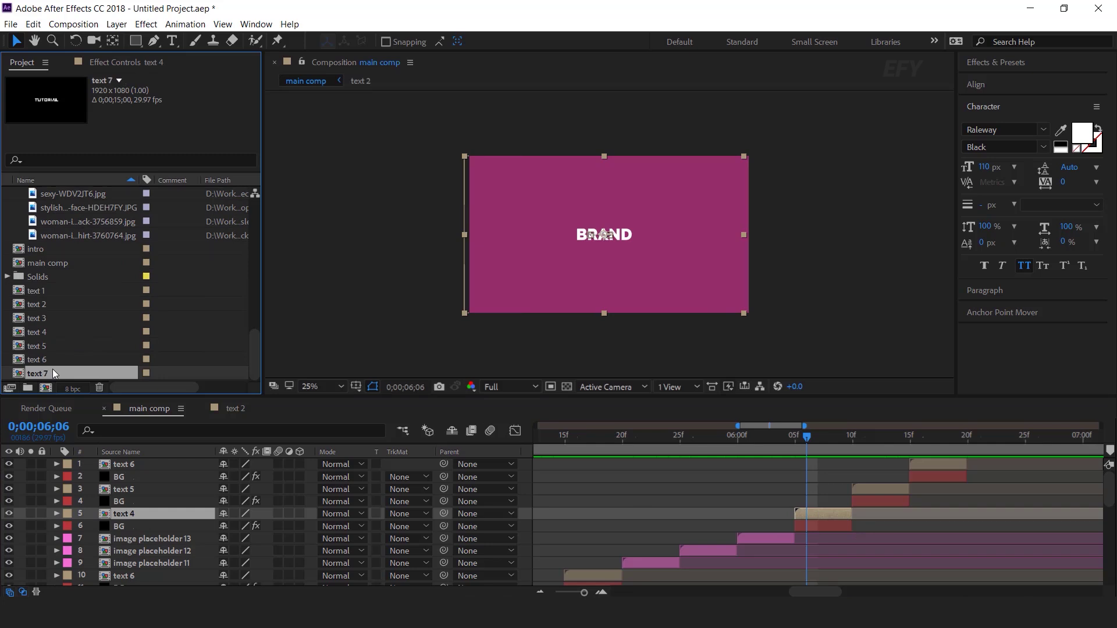
pyautogui.moveTo(38, 375); pyautogui.dragTo(124, 516)
# - Duplicate the text 7 comp as text 8 and replace the copied text 5 layer with it
pyautogui.click(121, 490)
pyautogui.click(45, 371)
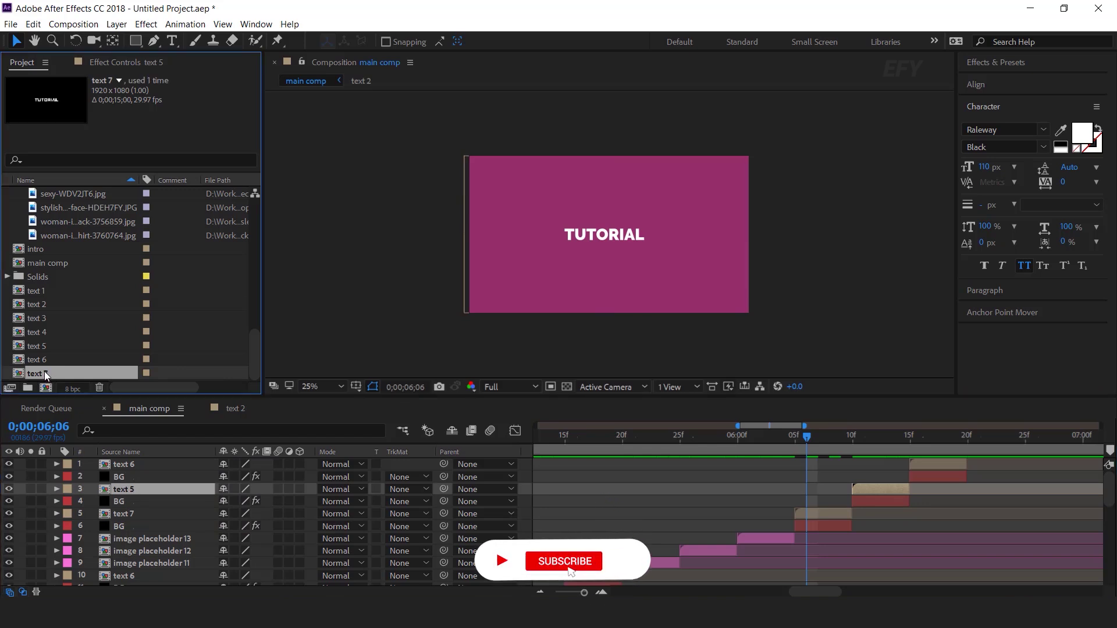
pyautogui.hotkey('ctrl', 'd')
pyautogui.moveTo(44, 374); pyautogui.dragTo(129, 495)
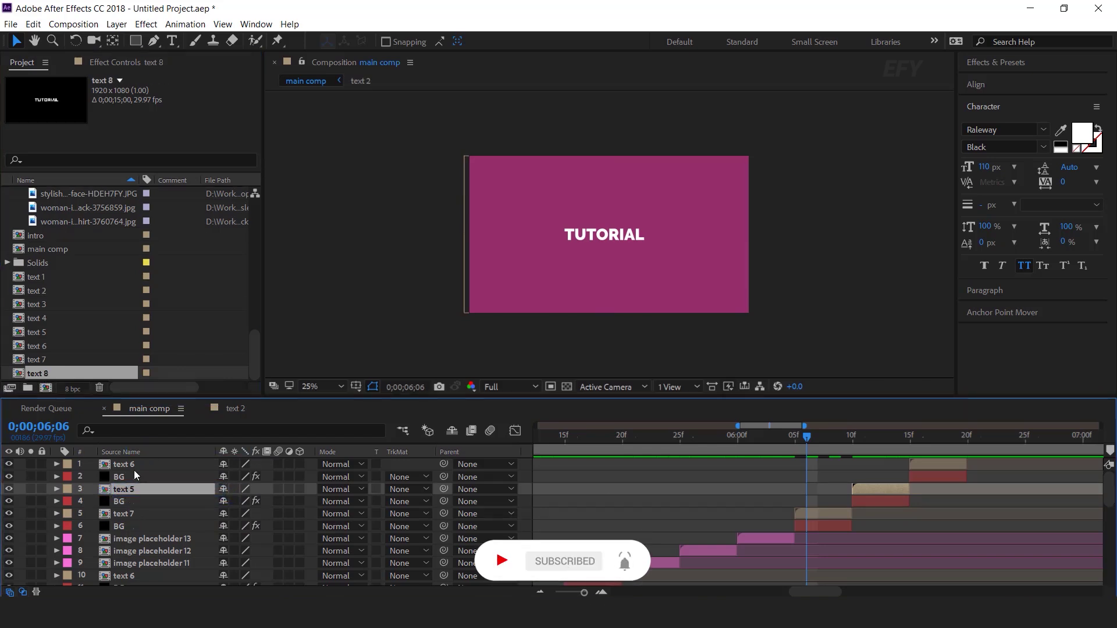
# - Duplicate the text 8 comp as text 9 and replace the topmost text 6 layer with it
pyautogui.click(131, 464)
pyautogui.click(44, 375)
pyautogui.hotkey('ctrl', 'd')
pyautogui.moveTo(48, 379); pyautogui.dragTo(121, 464)
# - Change the words in the text 7, text 8 and text 9 comps to "fast", "and" and "clean", enlarging "fast" to 121 px
pyautogui.moveTo(765, 438); pyautogui.dragTo(806, 438)
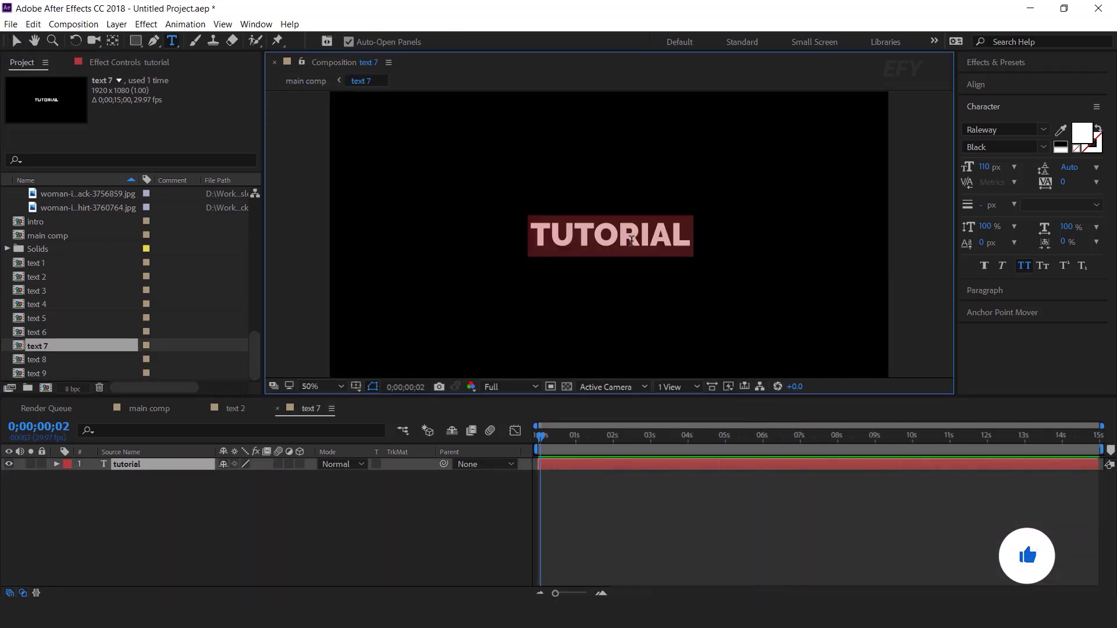
pyautogui.write('fast')
pyautogui.moveTo(996, 169); pyautogui.dragTo(996, 174)
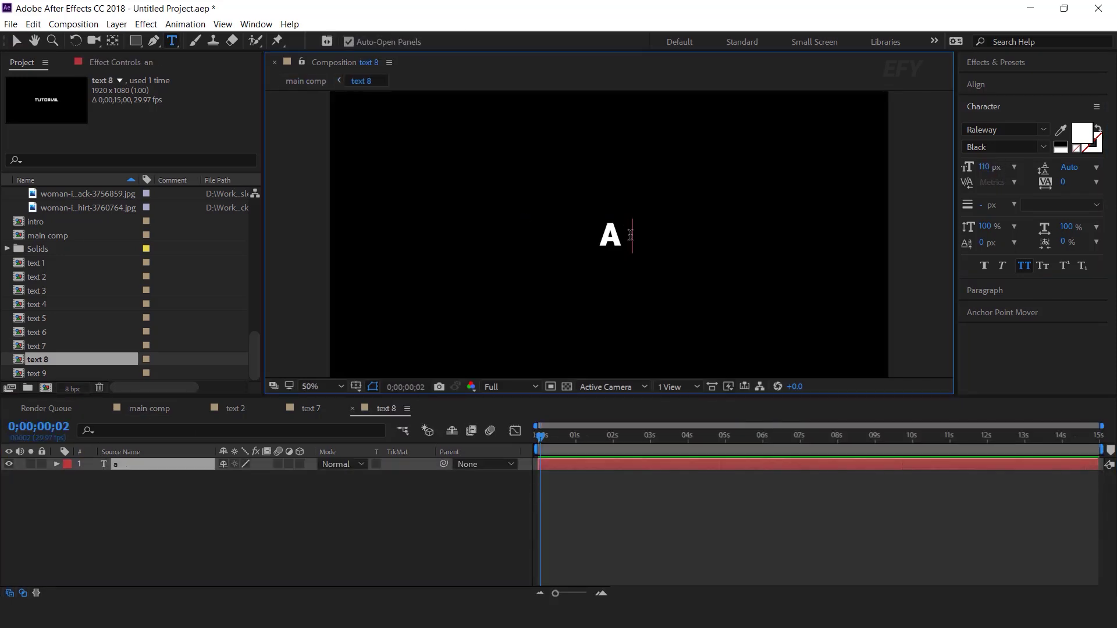
pyautogui.write('nd')
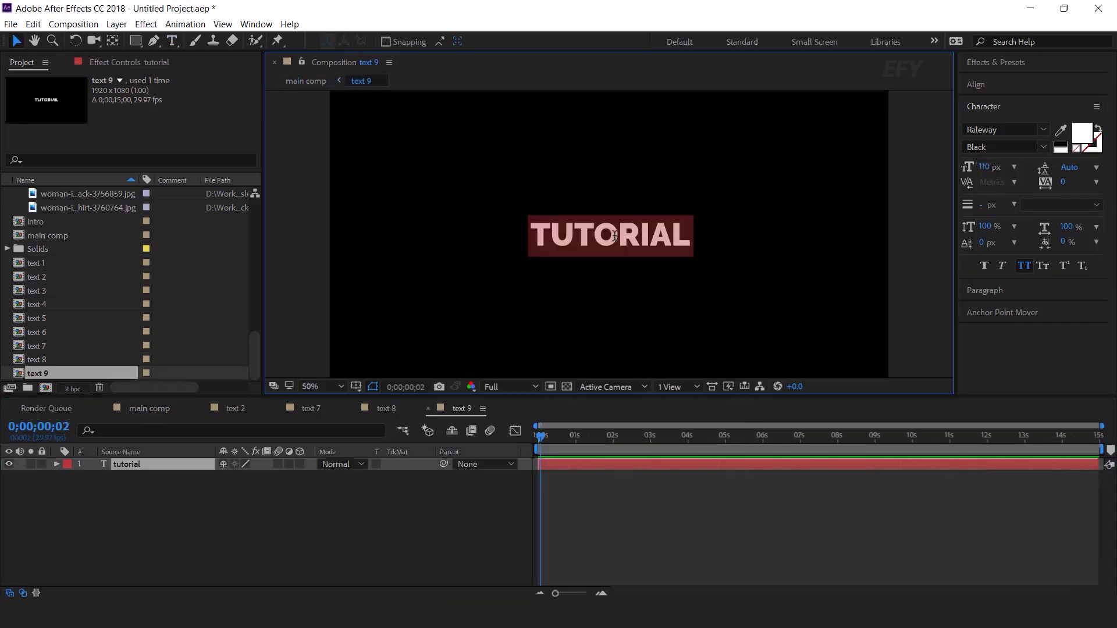
pyautogui.write('clean')
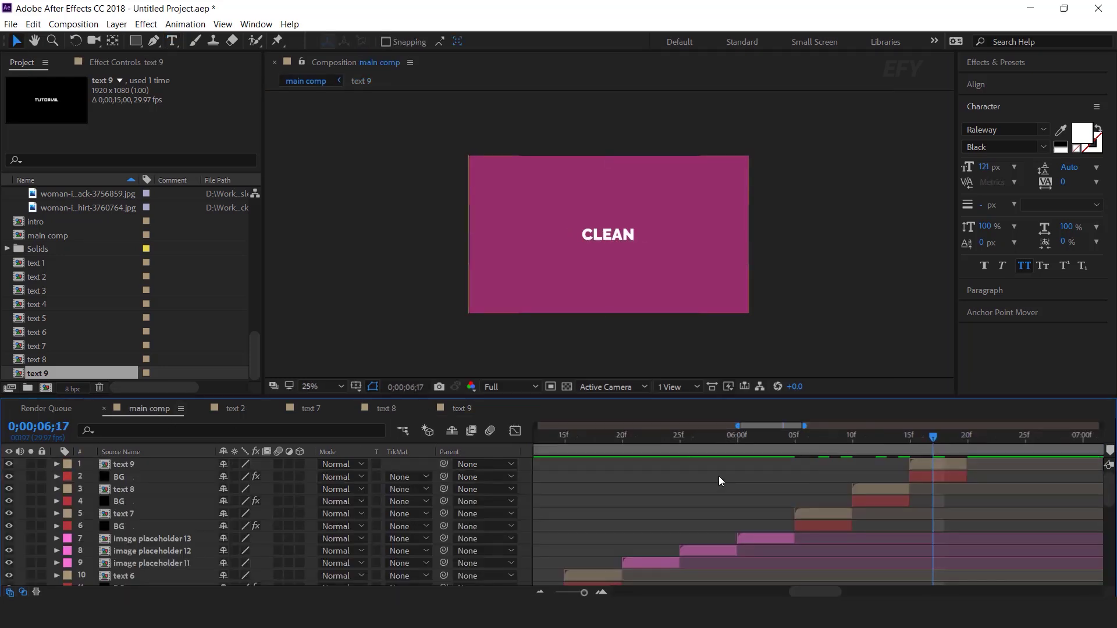
# - Delete all position keyframes of the text 7 layer, keeping the word centred in the frame
pyautogui.press('pageup')
pyautogui.press('pageup')
pyautogui.press('pageup')
pyautogui.press('pageup')
pyautogui.press('pageup')
pyautogui.press('pageup')
pyautogui.press('pageup')
pyautogui.press('pageup')
pyautogui.press('pageup')
pyautogui.press('pageup')
pyautogui.click(828, 515)
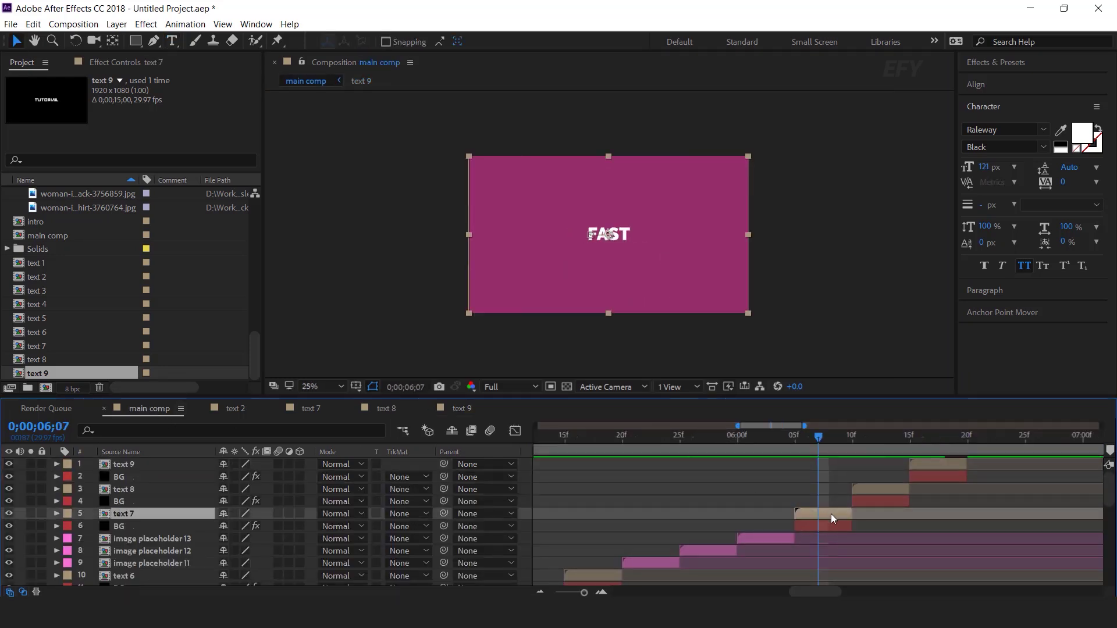
pyautogui.press('p')
pyautogui.click(783, 526)
pyautogui.moveTo(784, 526); pyautogui.dragTo(882, 532)
pyautogui.click(829, 437)
pyautogui.press('Delete')
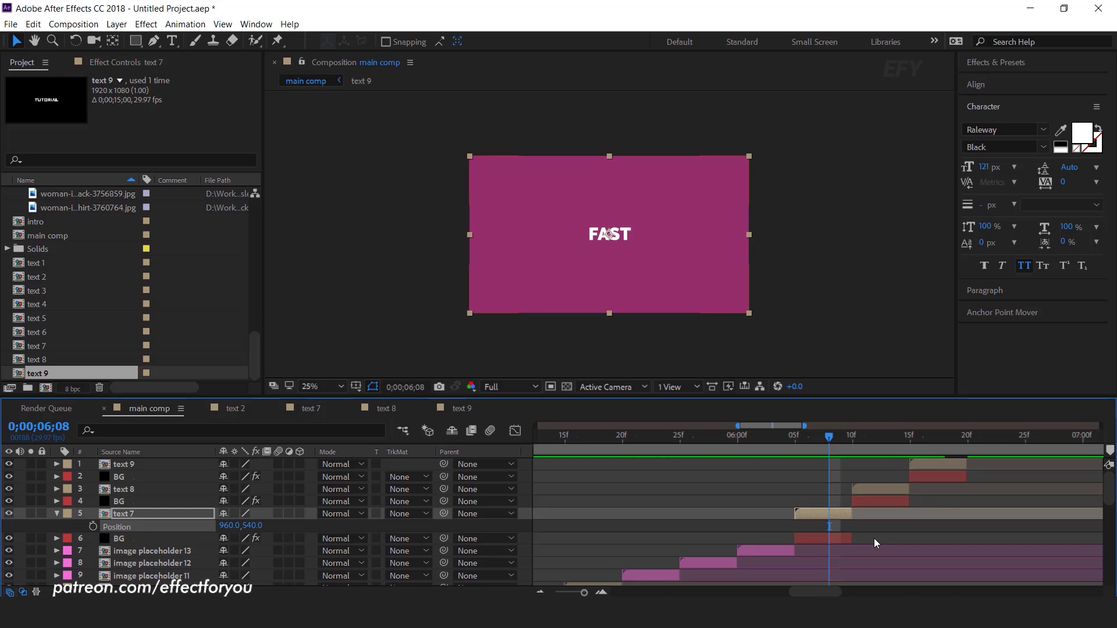
# - Animate the scale of the text 7 layer from 150% at 0;00;06;05 to 100% at 0;00;06;10
pyautogui.click(795, 438)
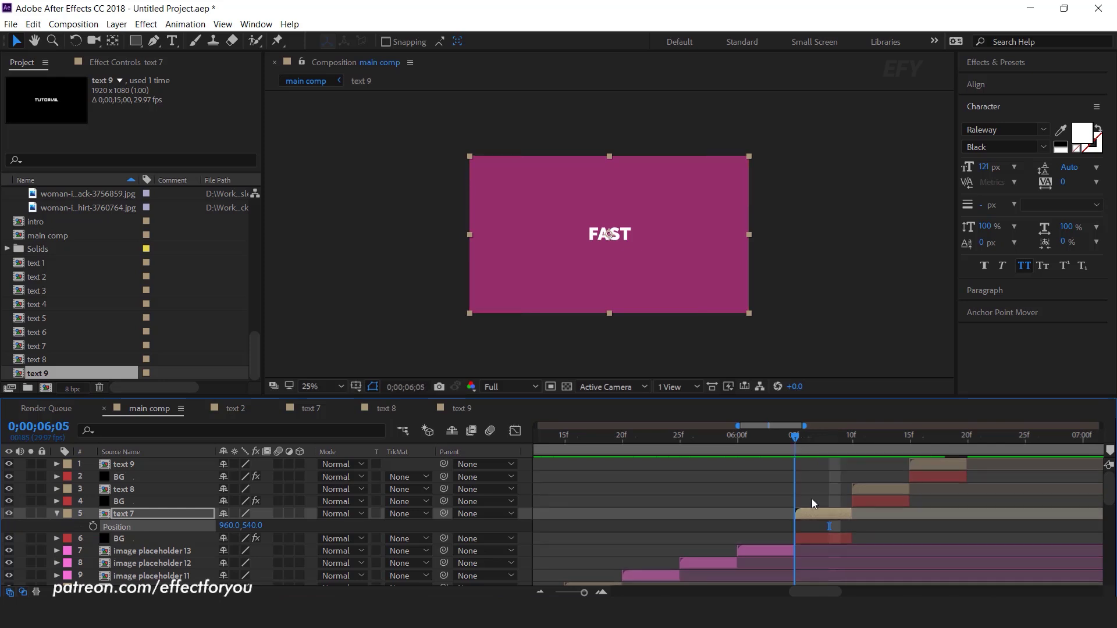
pyautogui.press('s')
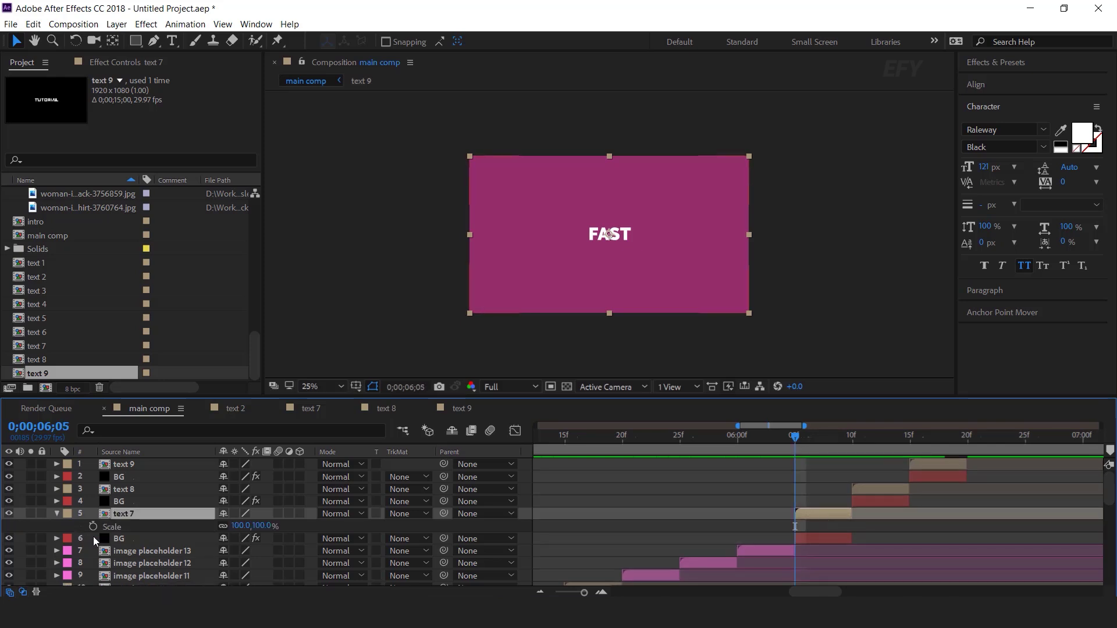
pyautogui.click(92, 526)
pyautogui.click(263, 526)
pyautogui.write('150')
pyautogui.press('Return')
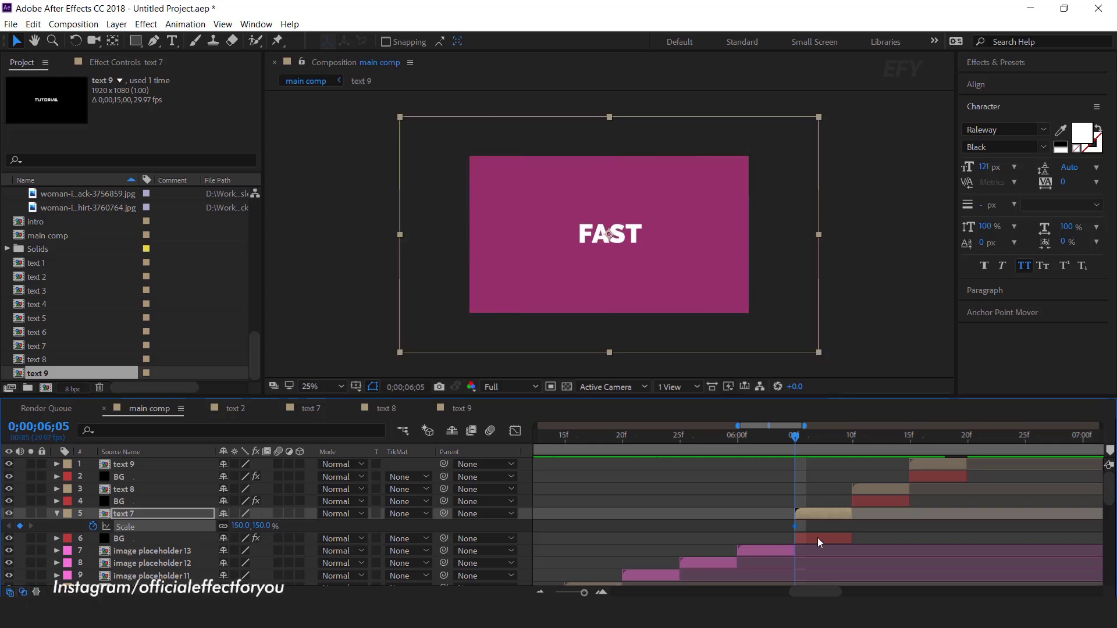
pyautogui.moveTo(808, 437); pyautogui.dragTo(852, 446)
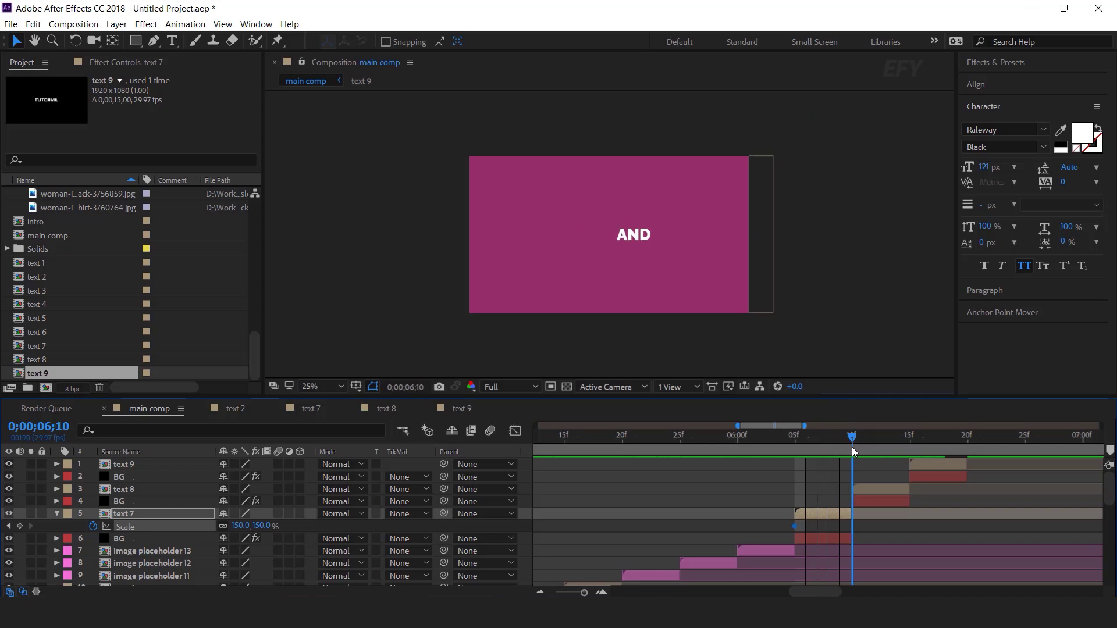
pyautogui.click(263, 526)
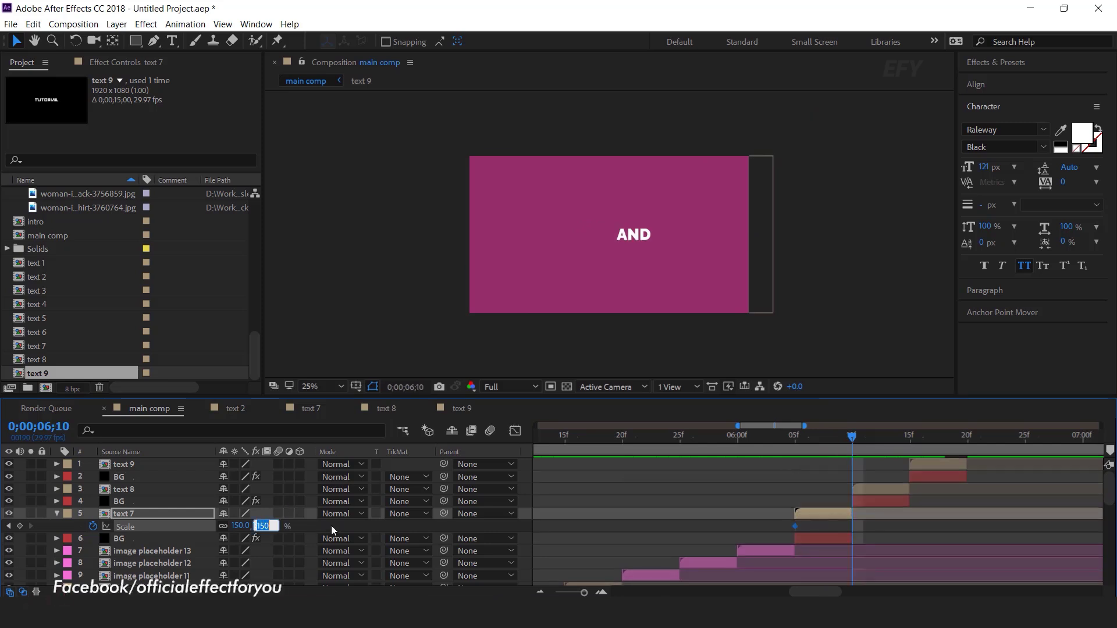
pyautogui.write('100')
pyautogui.press('Return')
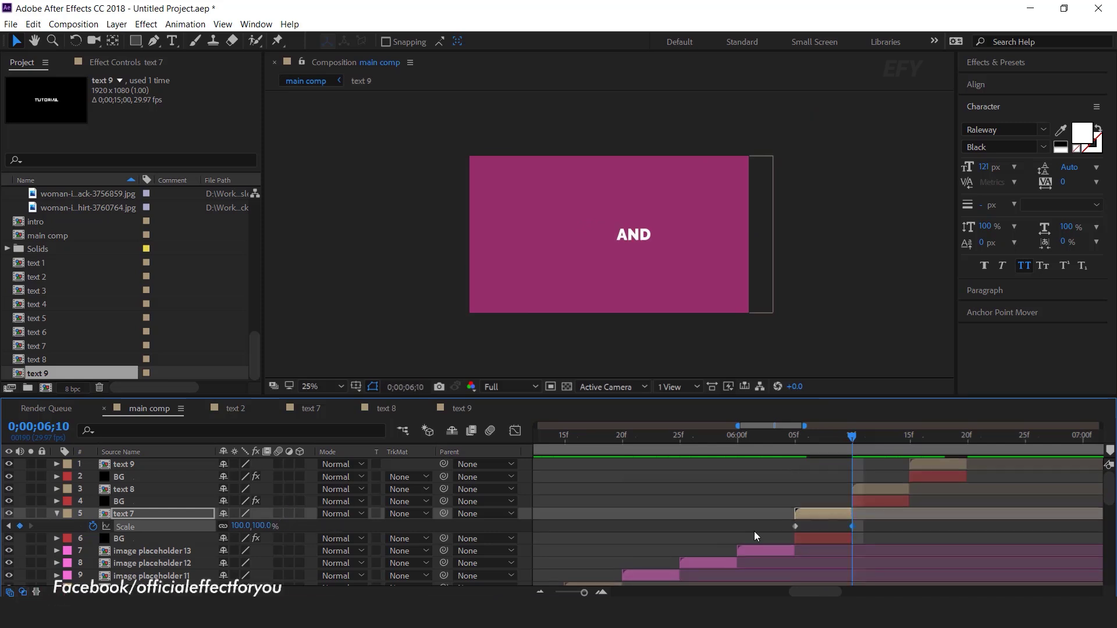
# - Delete all position keyframes of the text 8 layer, keeping its word centred
pyautogui.click(888, 488)
pyautogui.press('p')
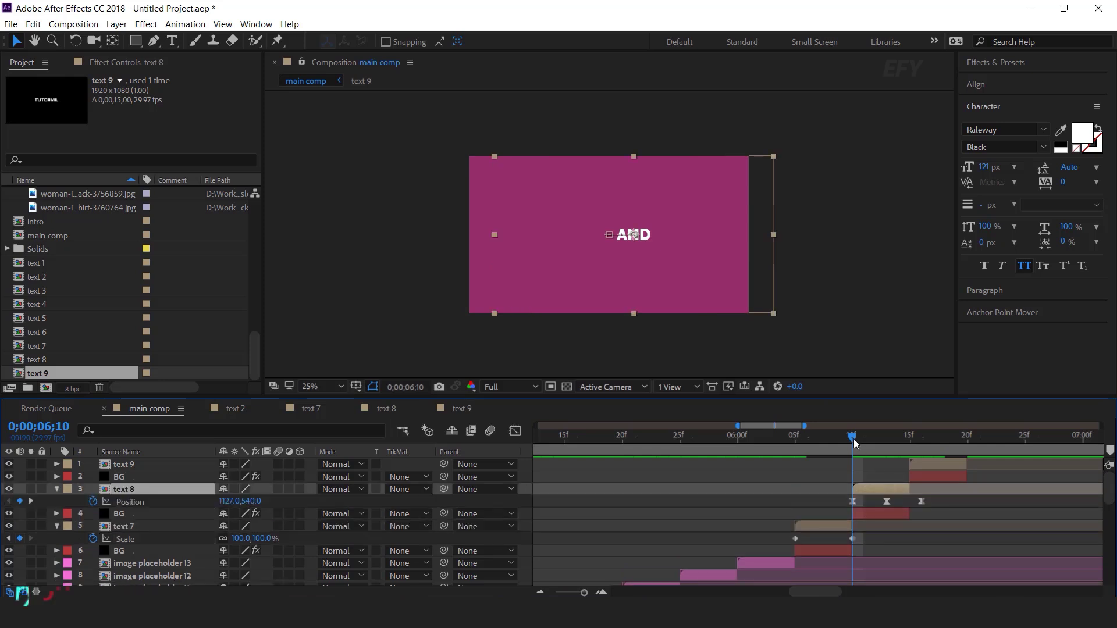
pyautogui.moveTo(936, 498); pyautogui.dragTo(771, 505)
pyautogui.press('Delete')
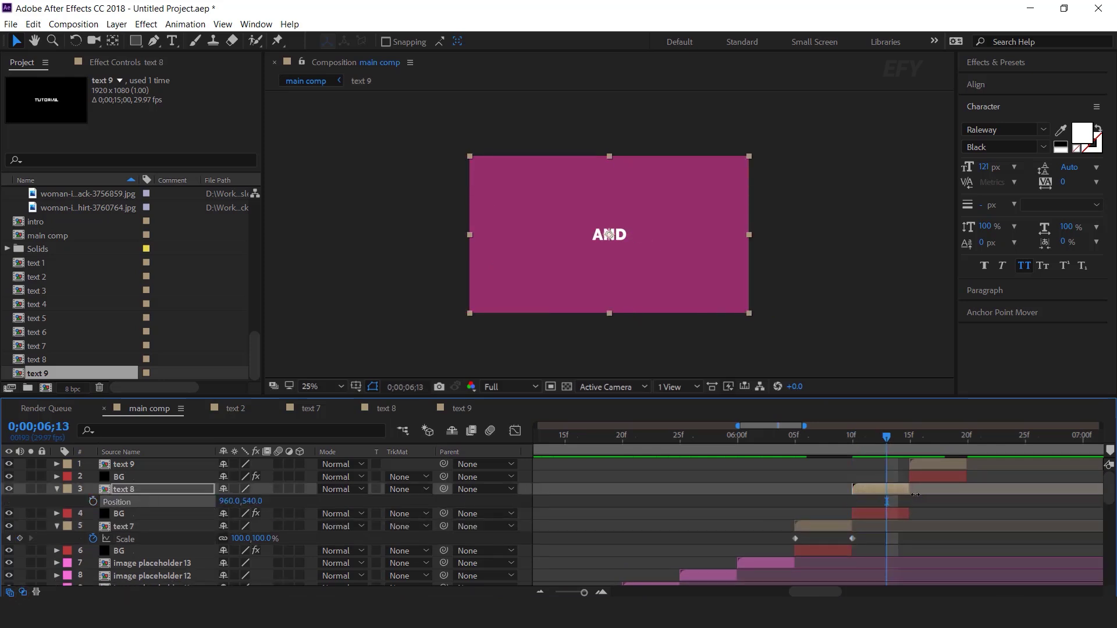
# - Animate the scale of the text 8 layer from 100% at 0;00;06;10 to 150% at 0;00;06;15
pyautogui.click(864, 441)
pyautogui.click(874, 487)
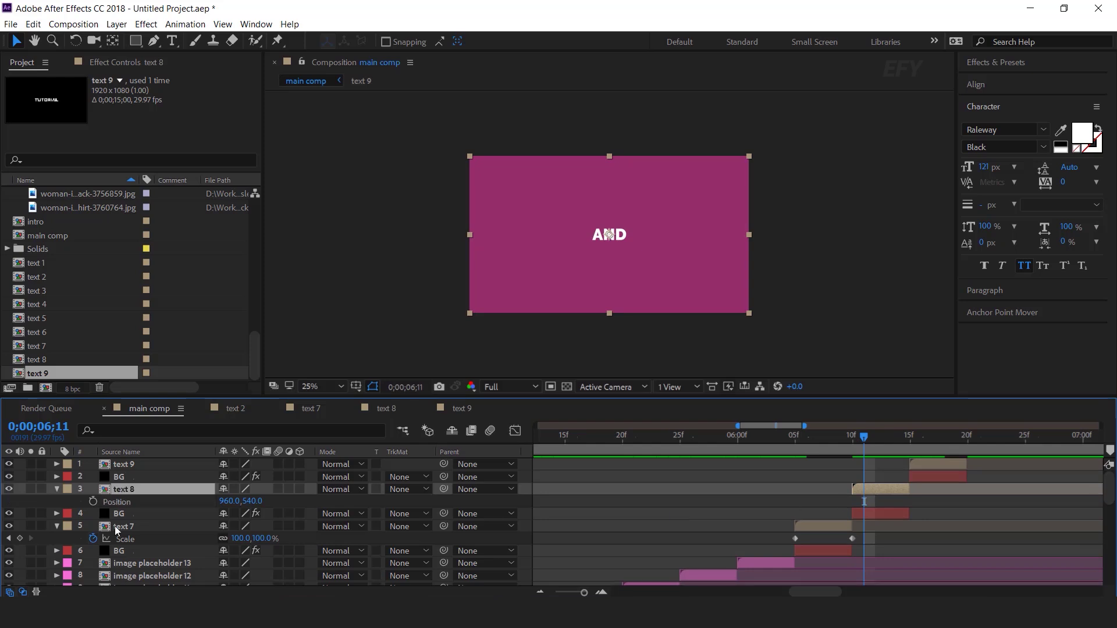
pyautogui.press('s')
pyautogui.moveTo(793, 438); pyautogui.dragTo(853, 462)
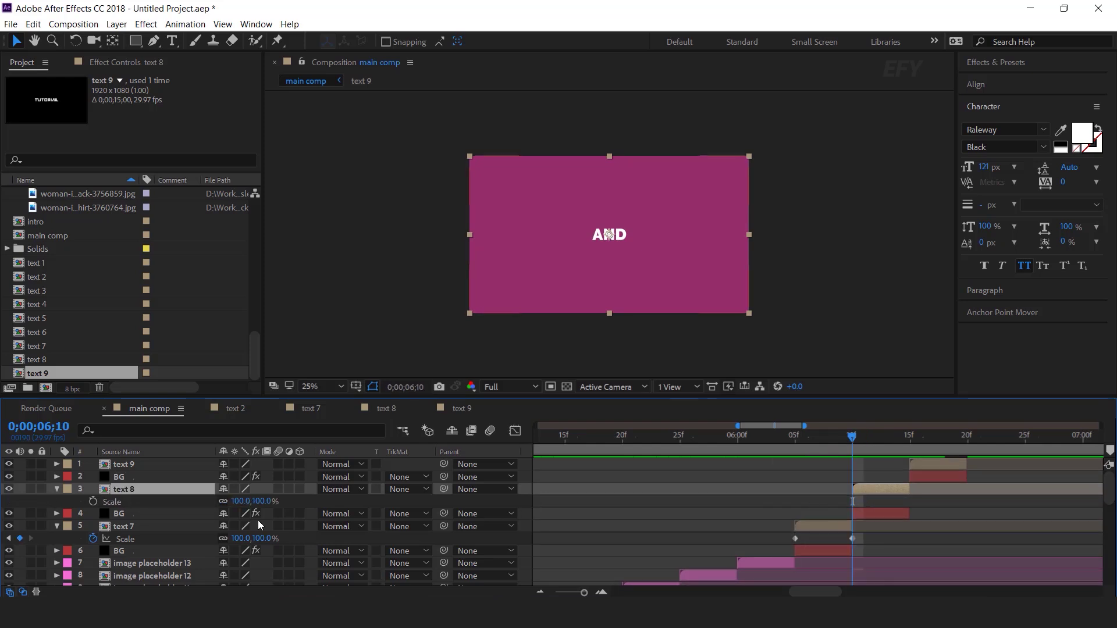
pyautogui.click(93, 502)
pyautogui.moveTo(858, 435); pyautogui.dragTo(909, 445)
pyautogui.click(263, 502)
pyautogui.write('150')
pyautogui.press('Return')
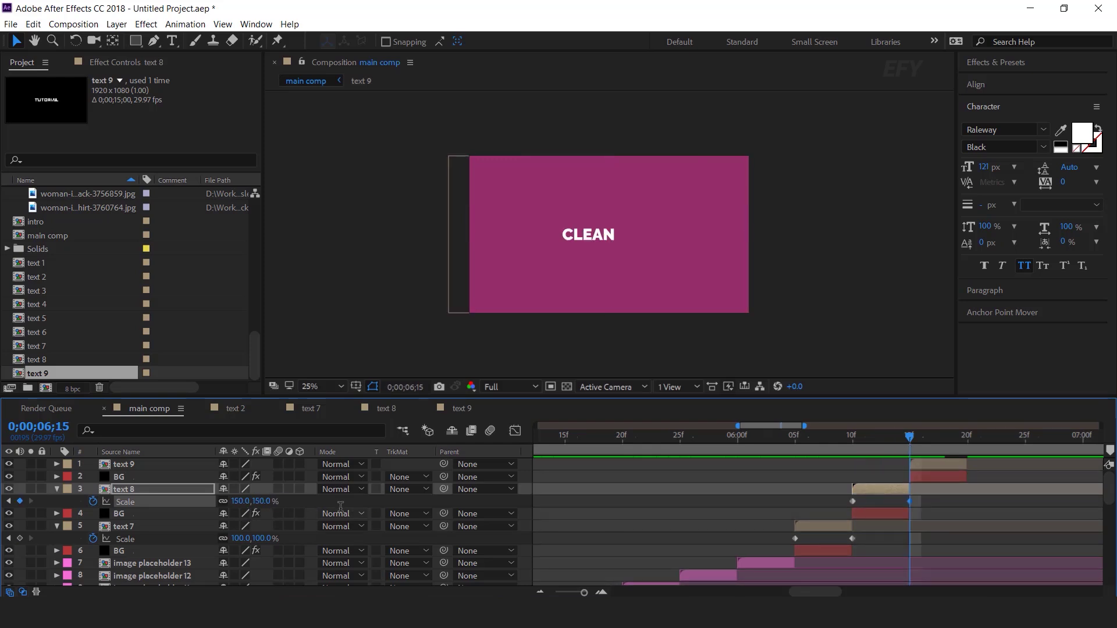
# - Delete all position keyframes of the text 9 layer, keeping its word centred
pyautogui.click(933, 462)
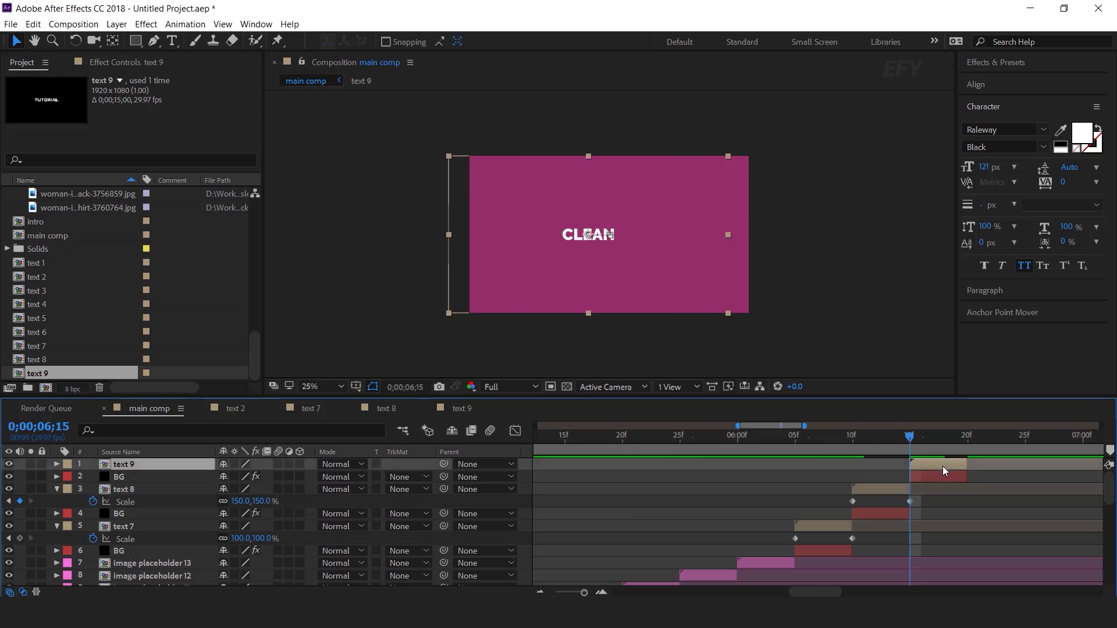
pyautogui.press('p')
pyautogui.moveTo(916, 438); pyautogui.dragTo(941, 435)
pyautogui.moveTo(985, 484); pyautogui.dragTo(854, 477)
pyautogui.press('Delete')
# - Animate the scale of the text 9 layer from 150% at 0;00;06;15 to 100% at 0;00;06;20
pyautogui.press('s')
pyautogui.moveTo(944, 437); pyautogui.dragTo(910, 438)
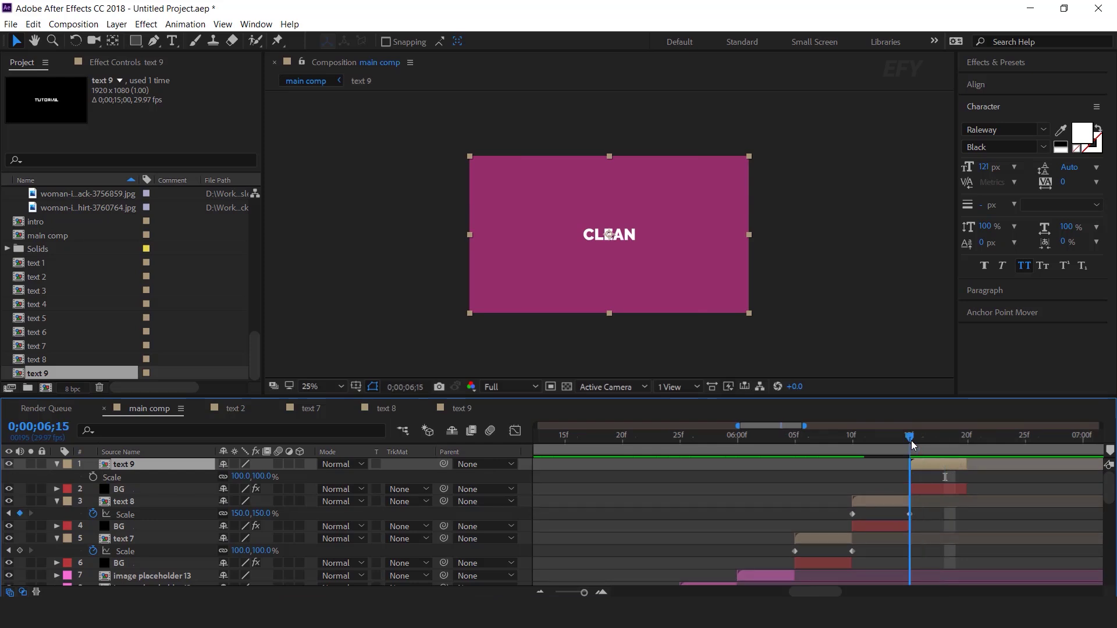
pyautogui.click(93, 477)
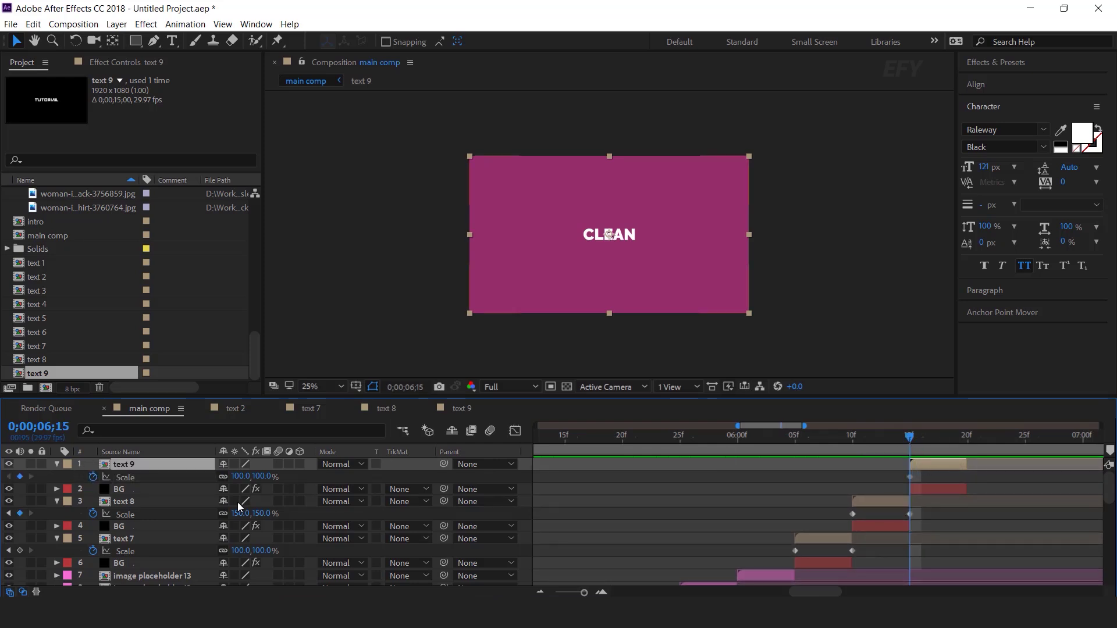
pyautogui.click(262, 477)
pyautogui.write('150')
pyautogui.press('Return')
pyautogui.moveTo(923, 436); pyautogui.dragTo(967, 436)
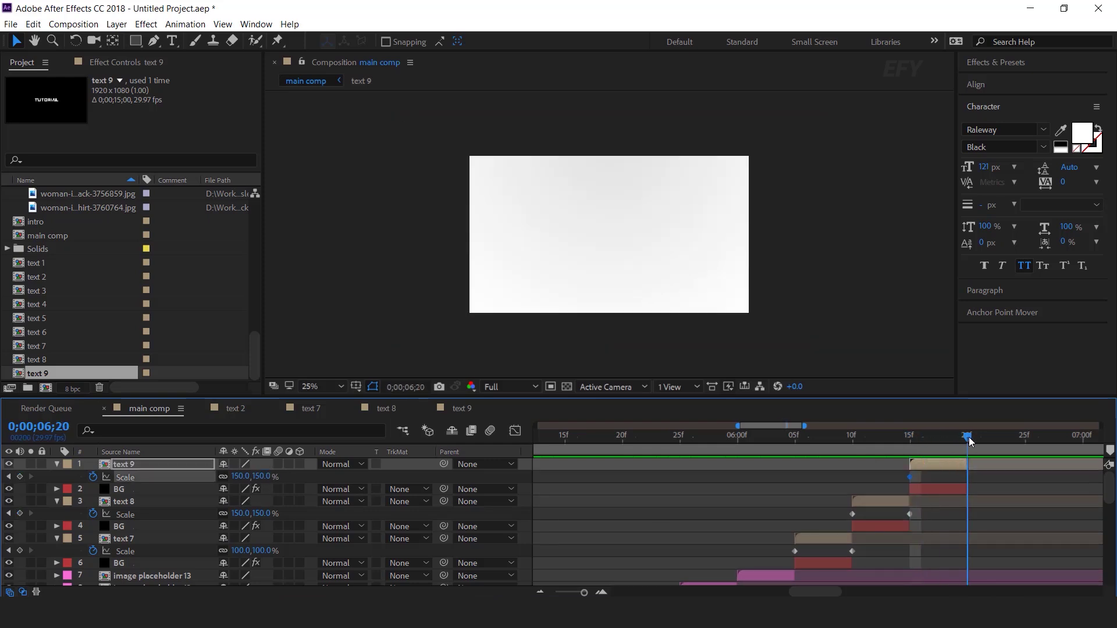
pyautogui.click(260, 479)
pyautogui.write('100')
pyautogui.press('Return')
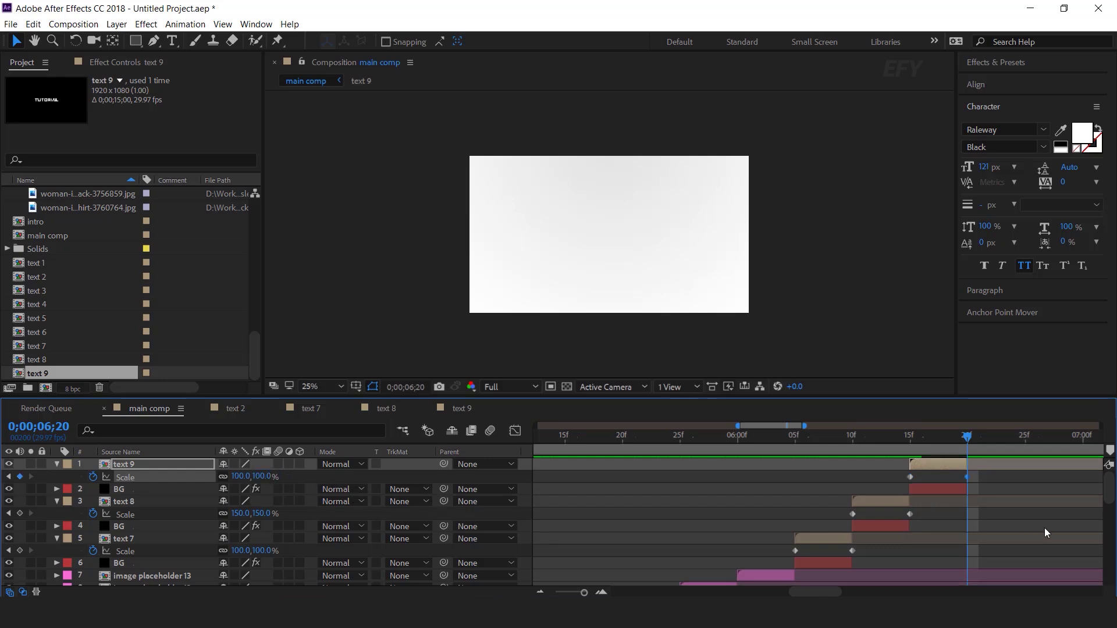
# - Apply Easy Ease to the scale keyframes of the text 7, text 8 and text 9 layers
pyautogui.moveTo(989, 476); pyautogui.dragTo(821, 570)
pyautogui.rightClick(854, 519)
pyautogui.moveTo(910, 507)
pyautogui.click(715, 422)
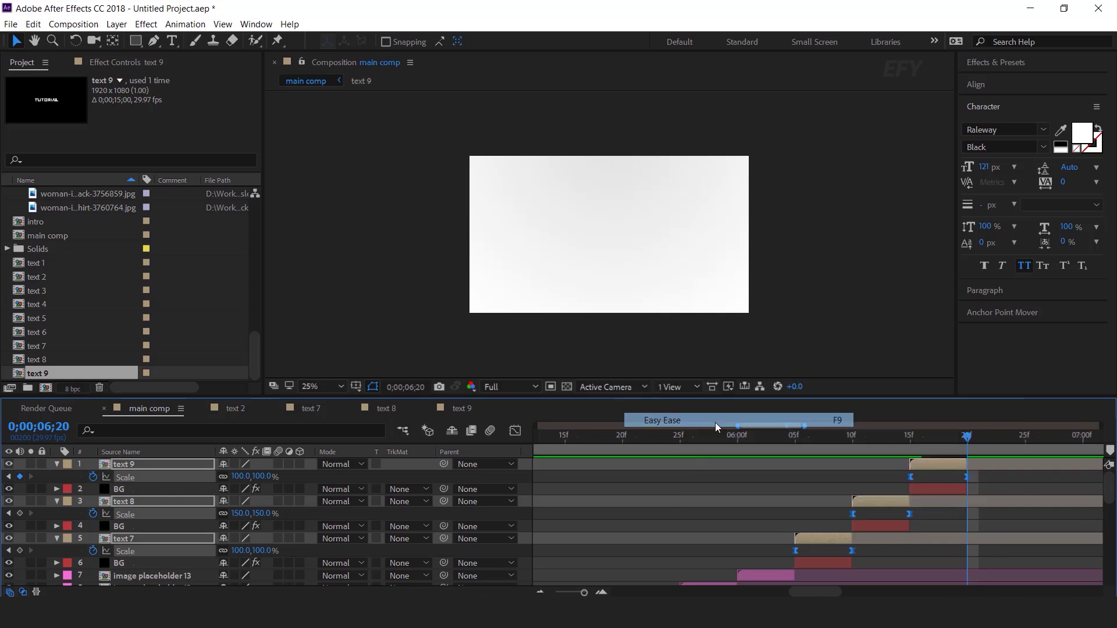
# - Reshape the speed curves of the text 7, 8 and 9 scale animations by adjusting their keyframe influence, and collapse the layers
pyautogui.click(514, 430)
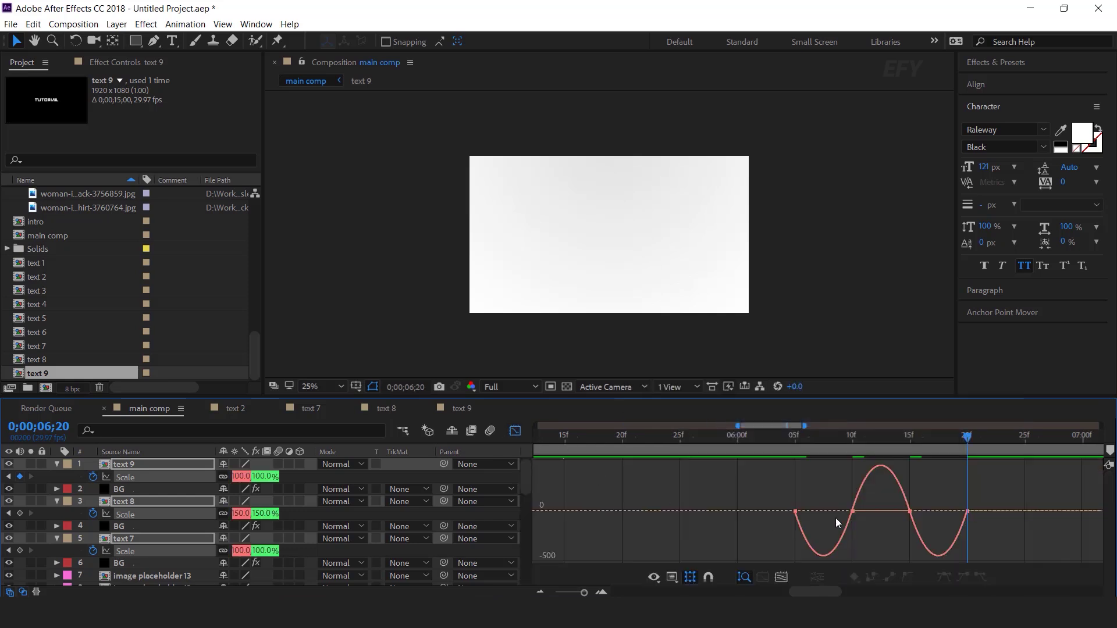
pyautogui.moveTo(805, 511); pyautogui.dragTo(813, 510)
pyautogui.moveTo(843, 508); pyautogui.dragTo(830, 508)
pyautogui.moveTo(928, 487); pyautogui.dragTo(869, 508)
pyautogui.moveTo(1002, 497); pyautogui.dragTo(939, 528)
pyautogui.moveTo(957, 513); pyautogui.dragTo(927, 512)
pyautogui.click(515, 431)
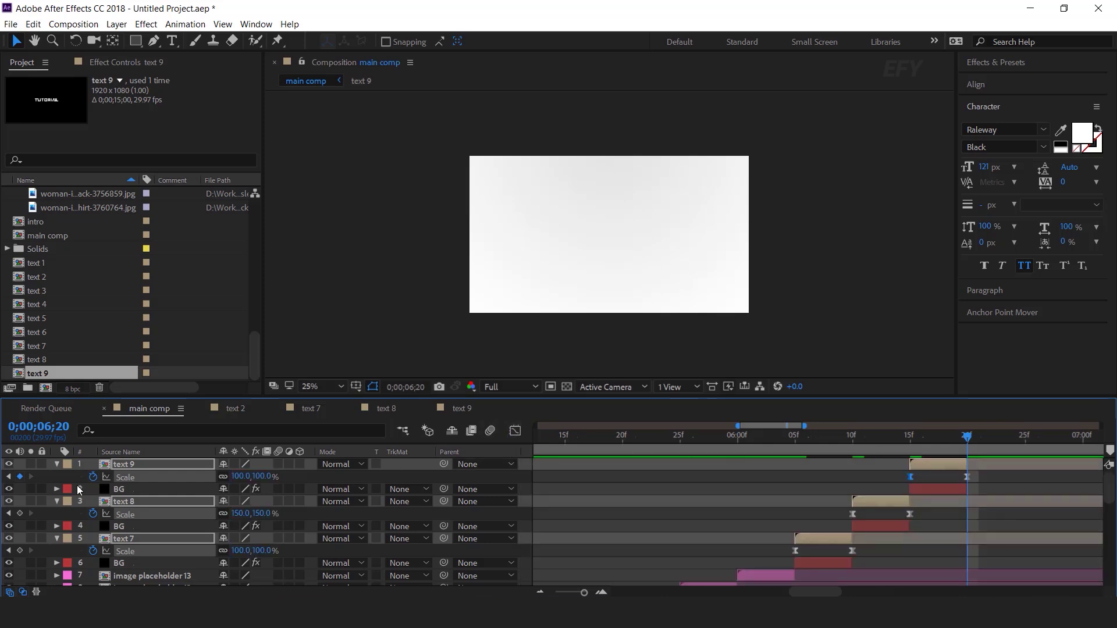
pyautogui.press('u')
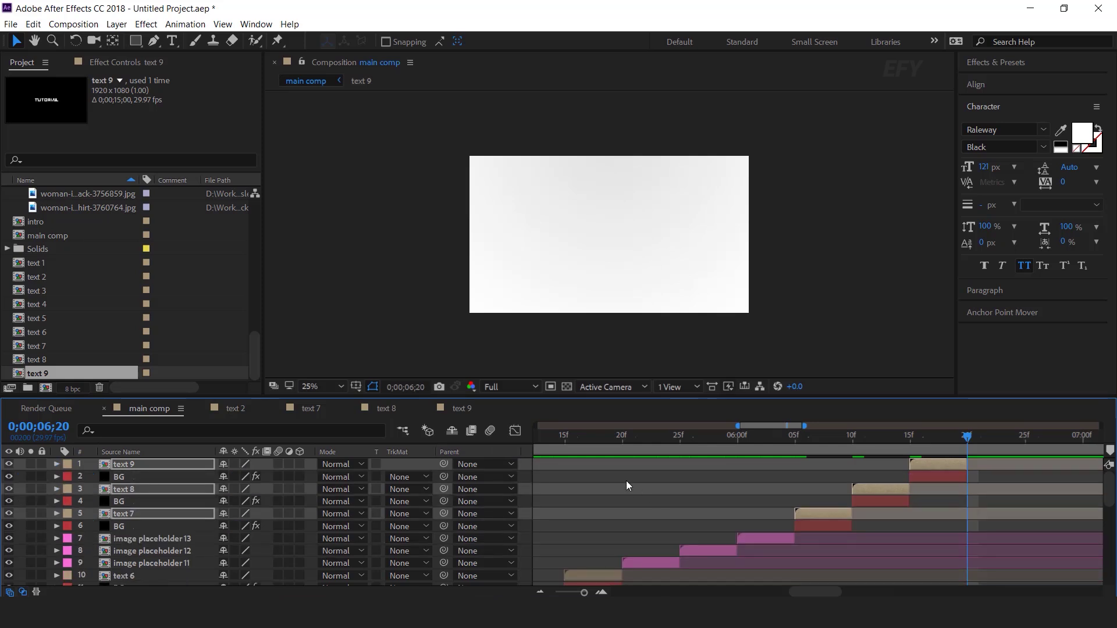
pyautogui.click(1031, 477)
# - Preview the main comp from its beginning through the text 9 scene
pyautogui.scroll(-2, 1031, 478)
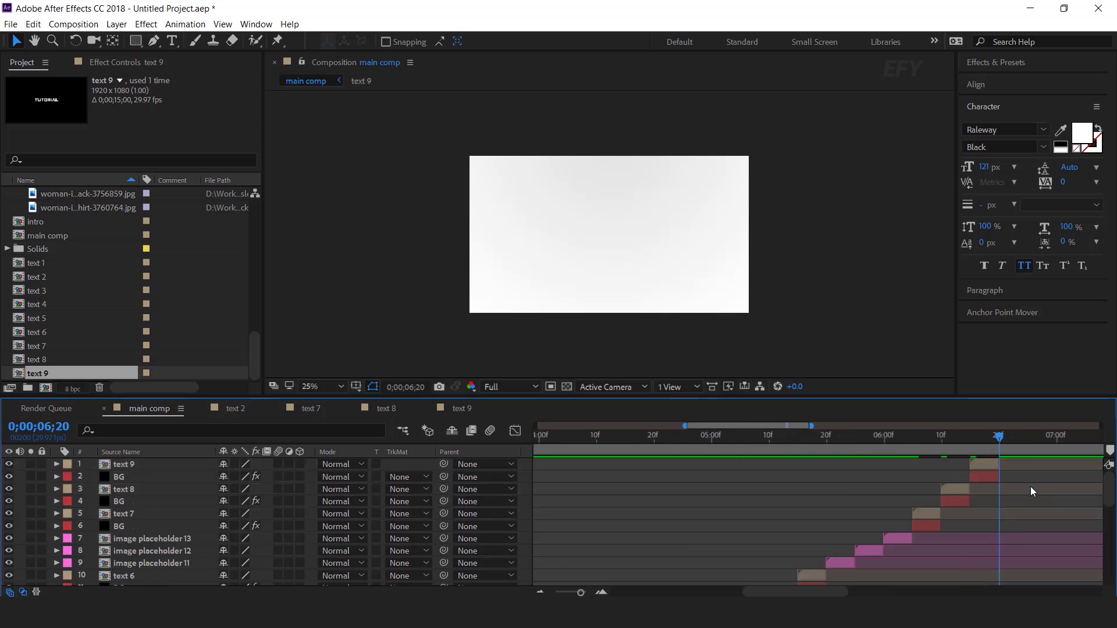
pyautogui.scroll(-1, 1031, 486)
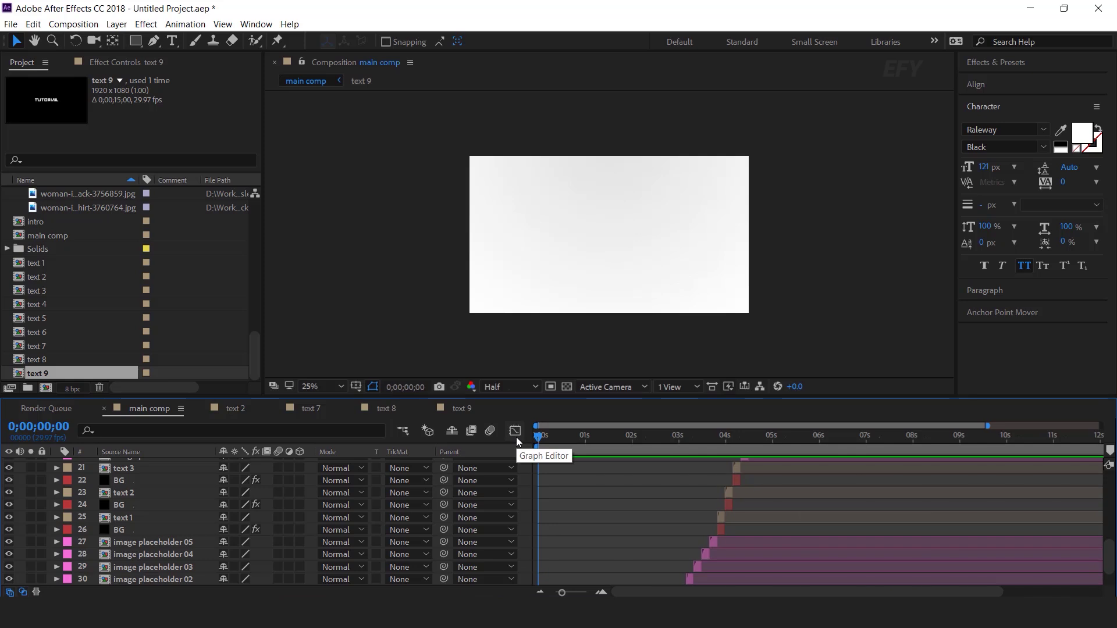
pyautogui.press('space')
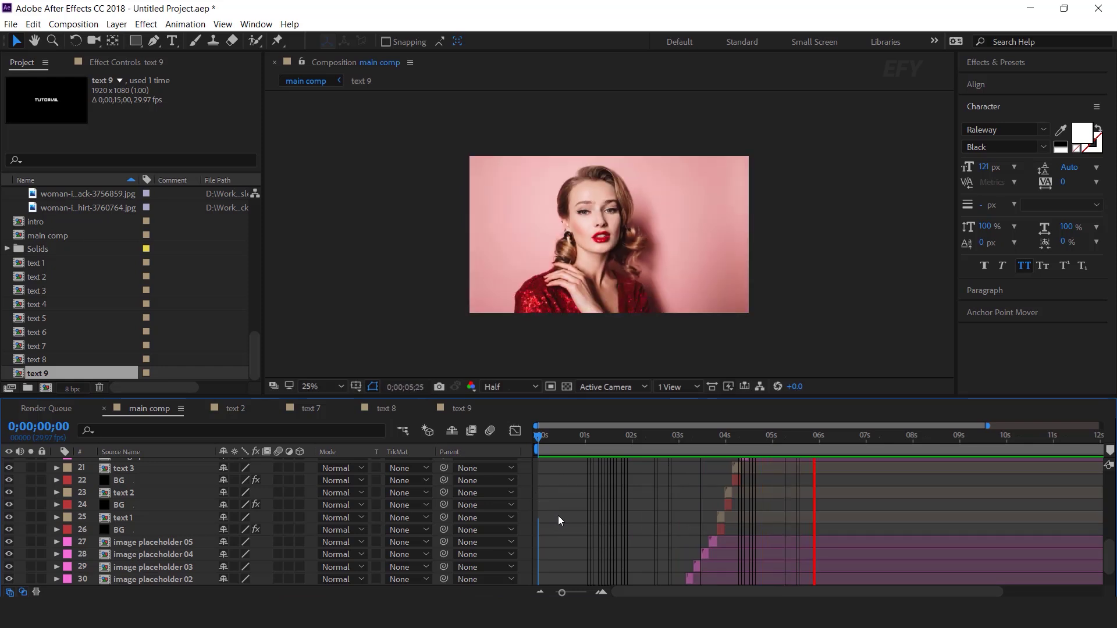
pyautogui.click(866, 445)
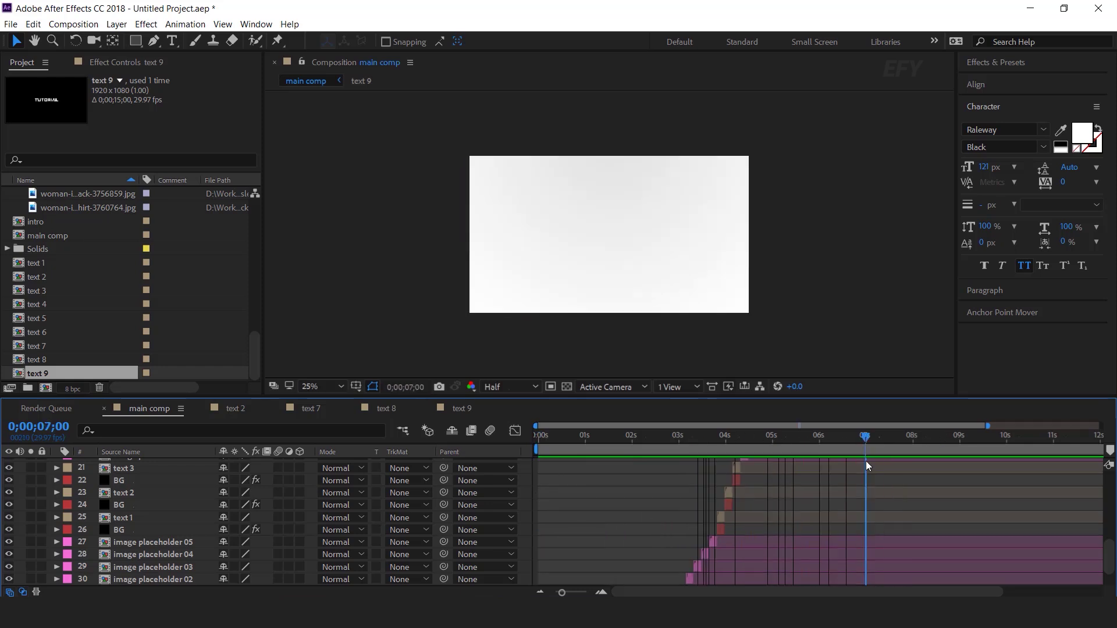
# - Duplicate the image placeholder 12 and 13 layers, stack the copies on top and start them right after text 9 at 0;00;06;20
pyautogui.scroll(10, 886, 497)
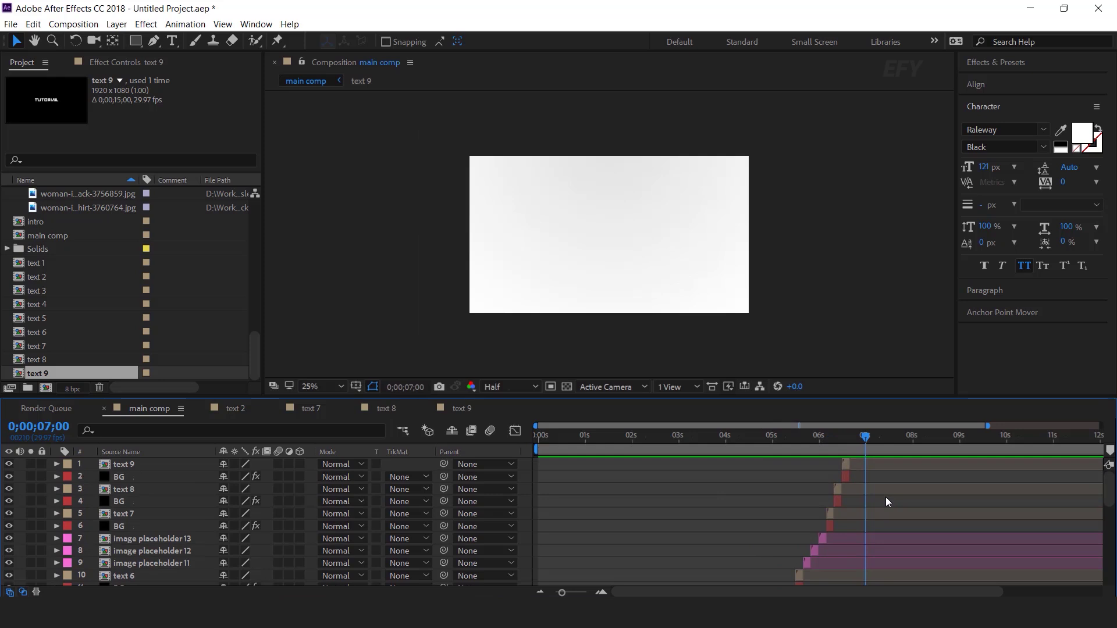
pyautogui.scroll(1, 877, 471)
pyautogui.moveTo(755, 438); pyautogui.dragTo(827, 441)
pyautogui.click(749, 439)
pyautogui.click(762, 549)
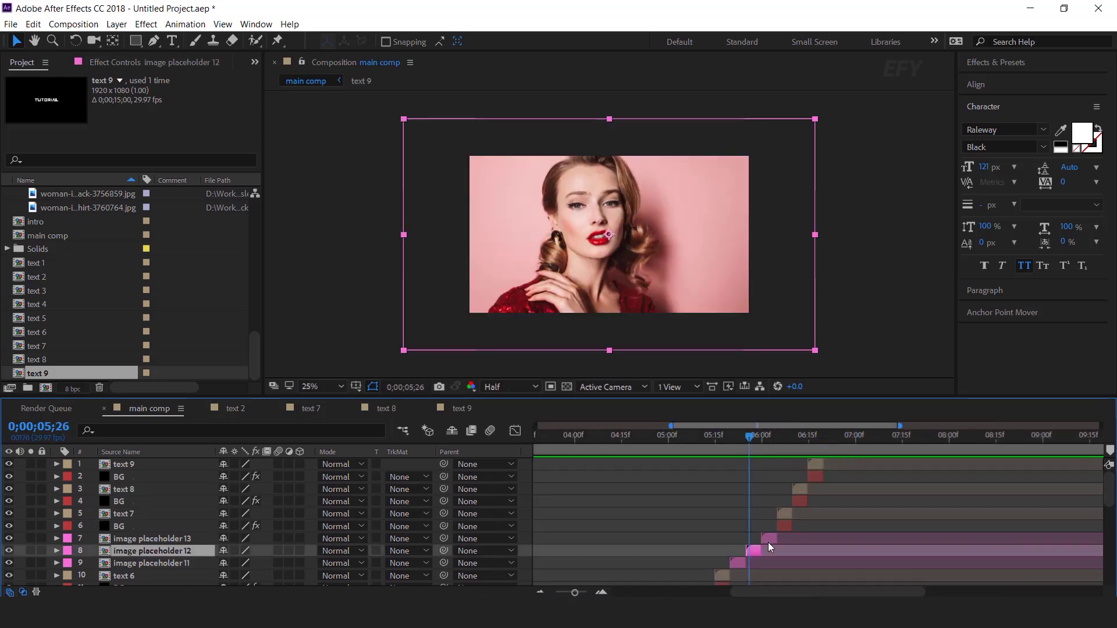
pyautogui.keyDown('shift'); pyautogui.click(768, 540); pyautogui.keyUp('shift')
pyautogui.hotkey('ctrl', 'd')
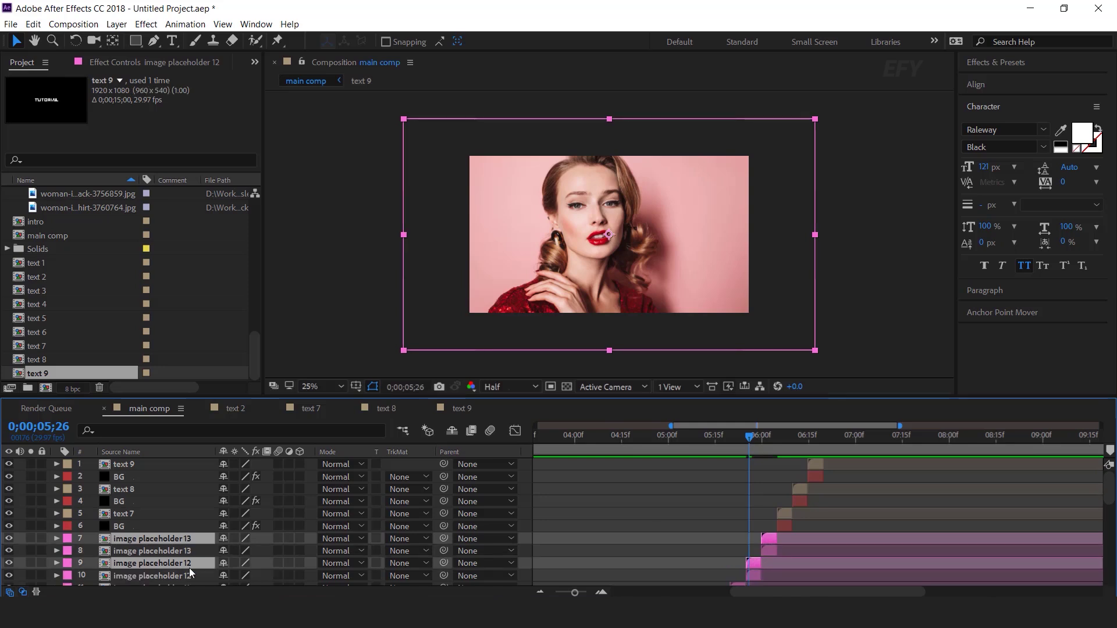
pyautogui.moveTo(183, 536); pyautogui.dragTo(171, 458)
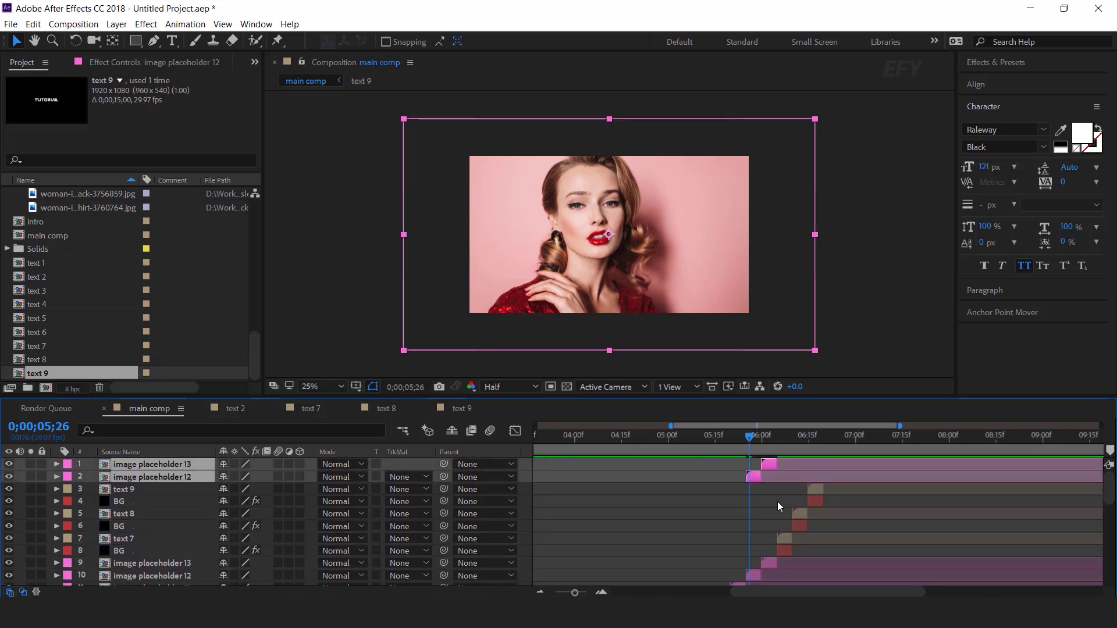
pyautogui.moveTo(753, 477); pyautogui.dragTo(831, 477)
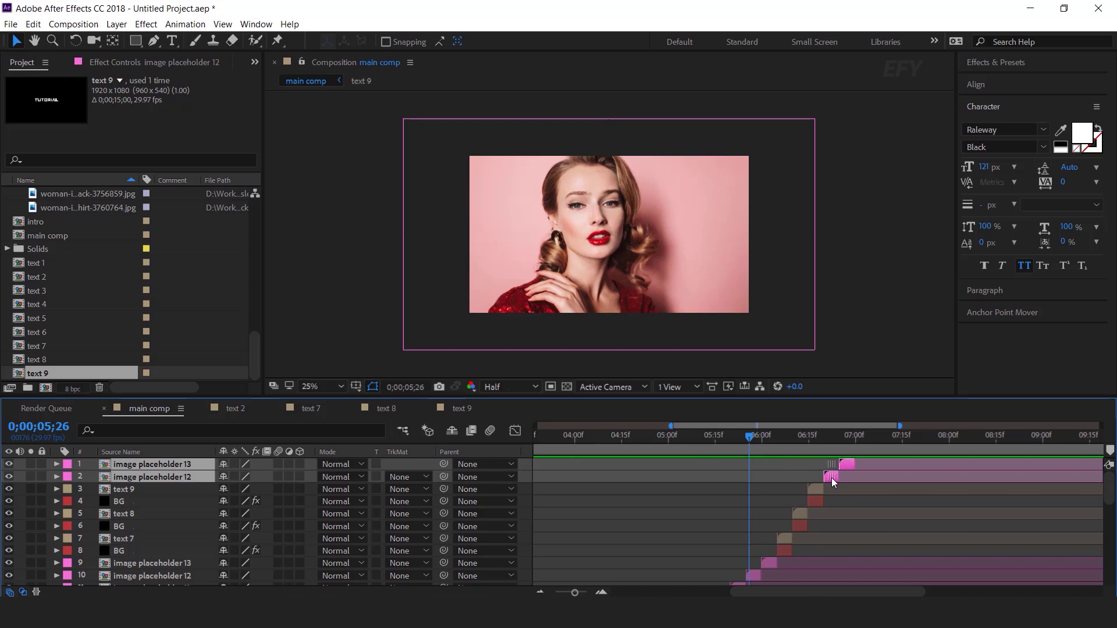
# - Duplicate the image placeholder 13 composition as image placeholder 14 and swap it into the copied image placeholder 12 layer
pyautogui.moveTo(707, 435); pyautogui.dragTo(837, 470)
pyautogui.press('=')
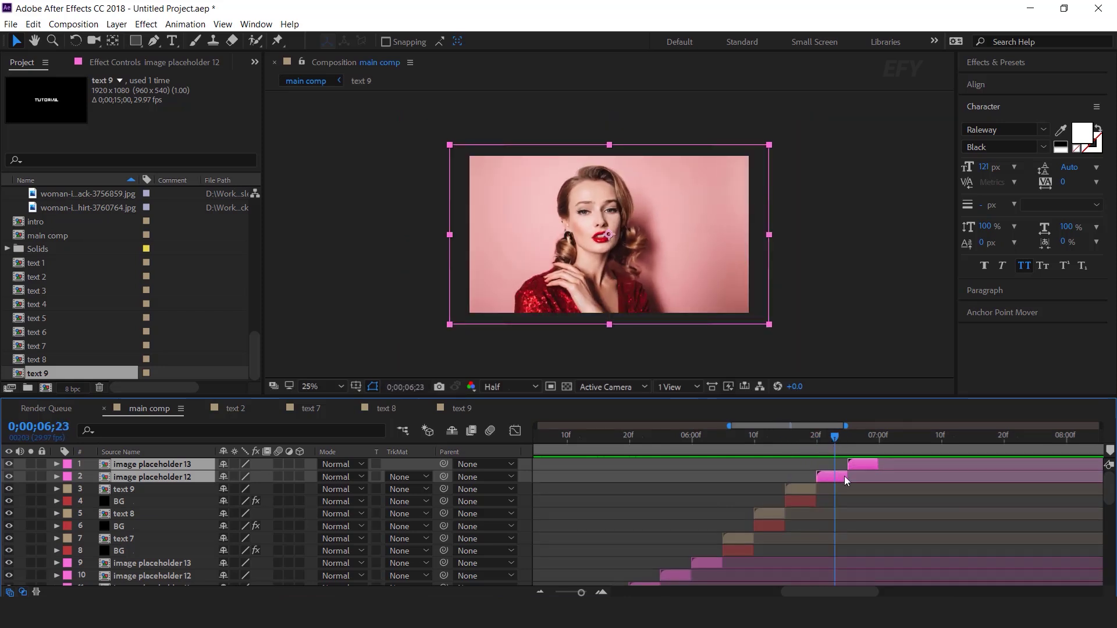
pyautogui.scroll(10, 123, 272)
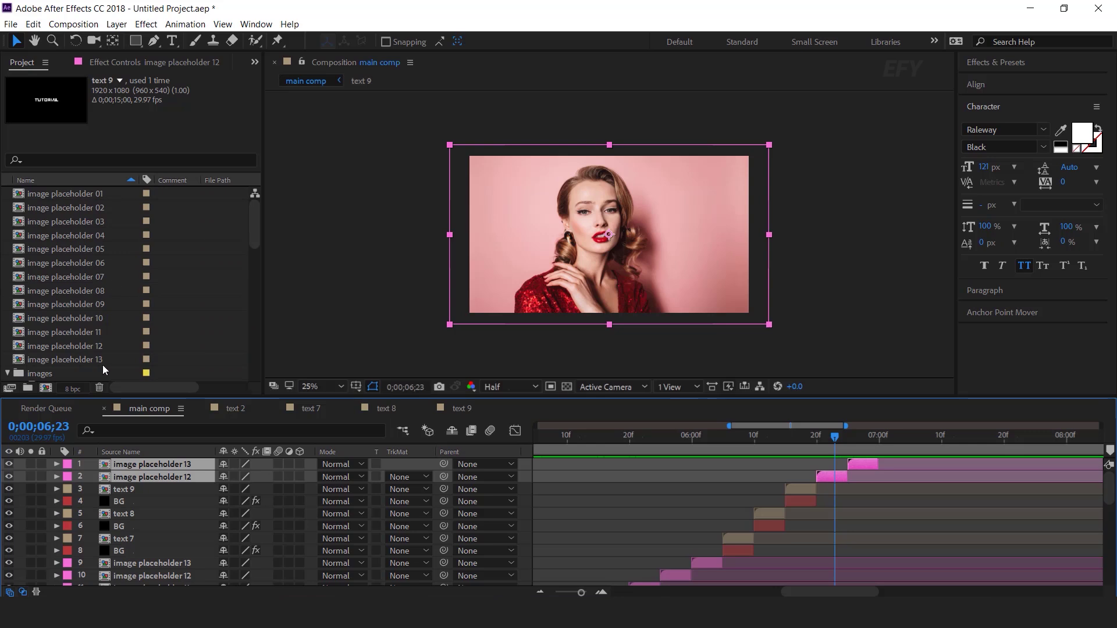
pyautogui.click(111, 360)
pyautogui.click(191, 479)
pyautogui.click(104, 358)
pyautogui.hotkey('ctrl', 'd')
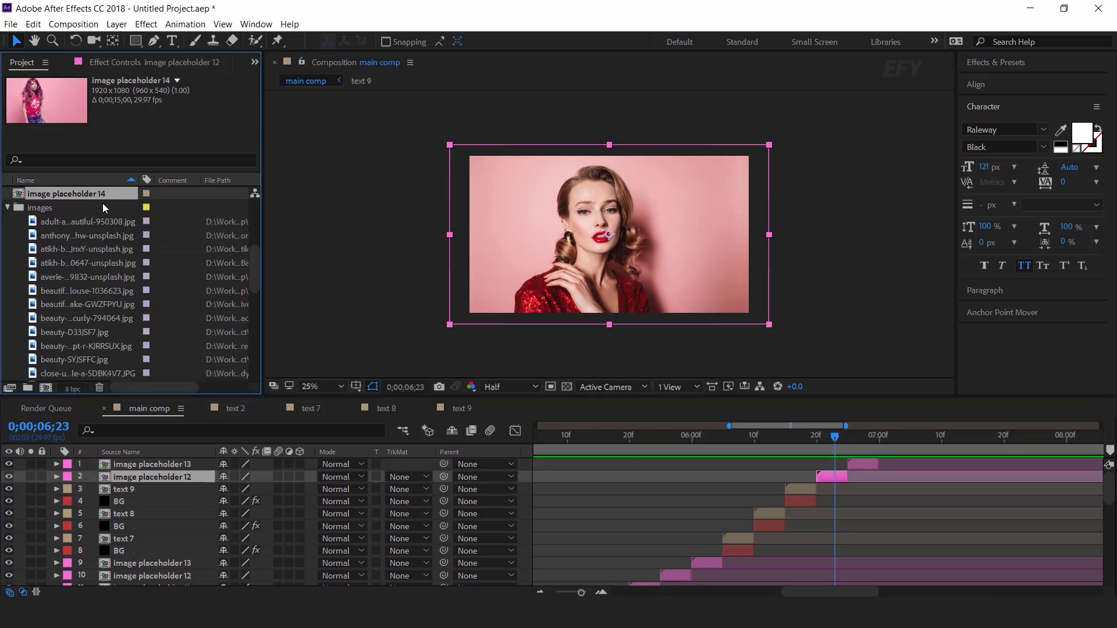
pyautogui.moveTo(163, 267); pyautogui.dragTo(186, 476)
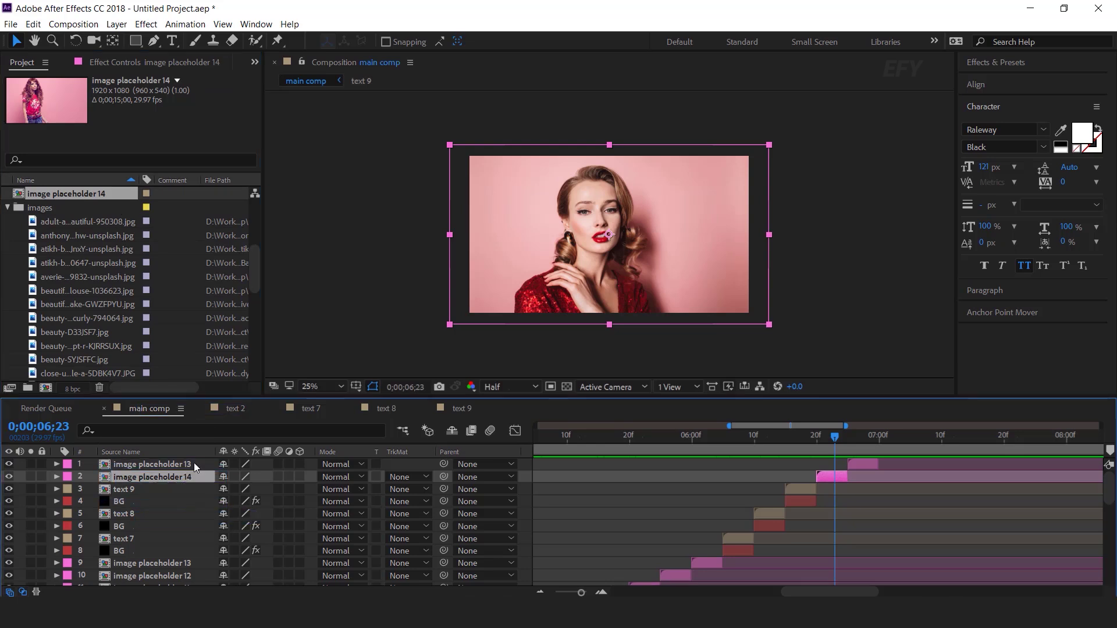
# - Duplicate the image placeholder 14 composition as image placeholder 15 and swap it into the copied image placeholder 13 layer
pyautogui.click(193, 463)
pyautogui.click(96, 193)
pyautogui.hotkey('ctrl', 'd')
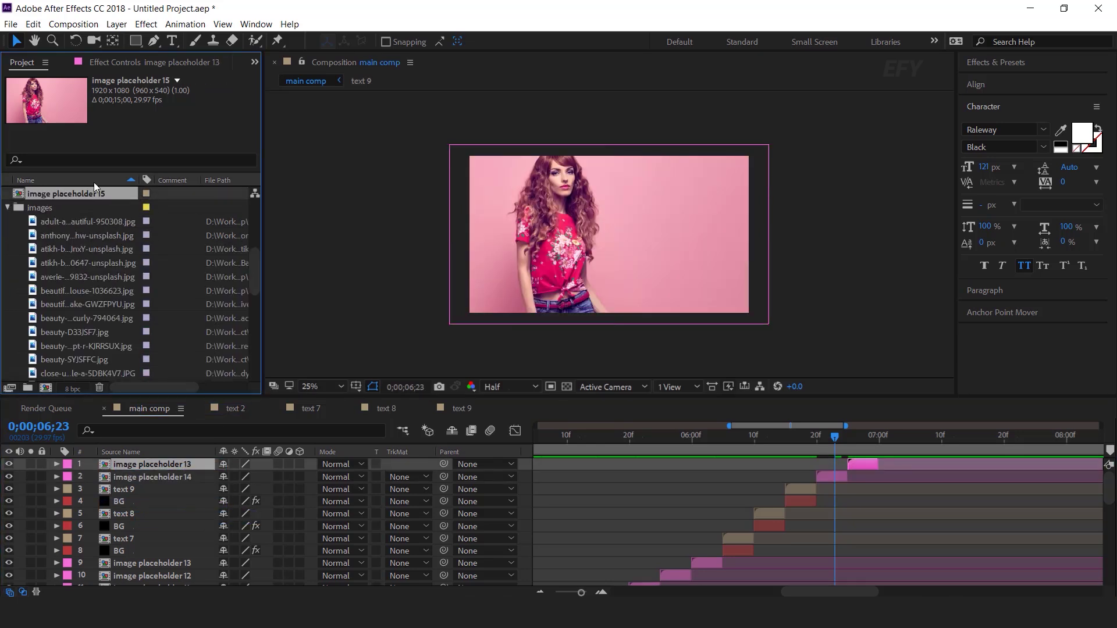
pyautogui.moveTo(90, 190); pyautogui.dragTo(183, 463)
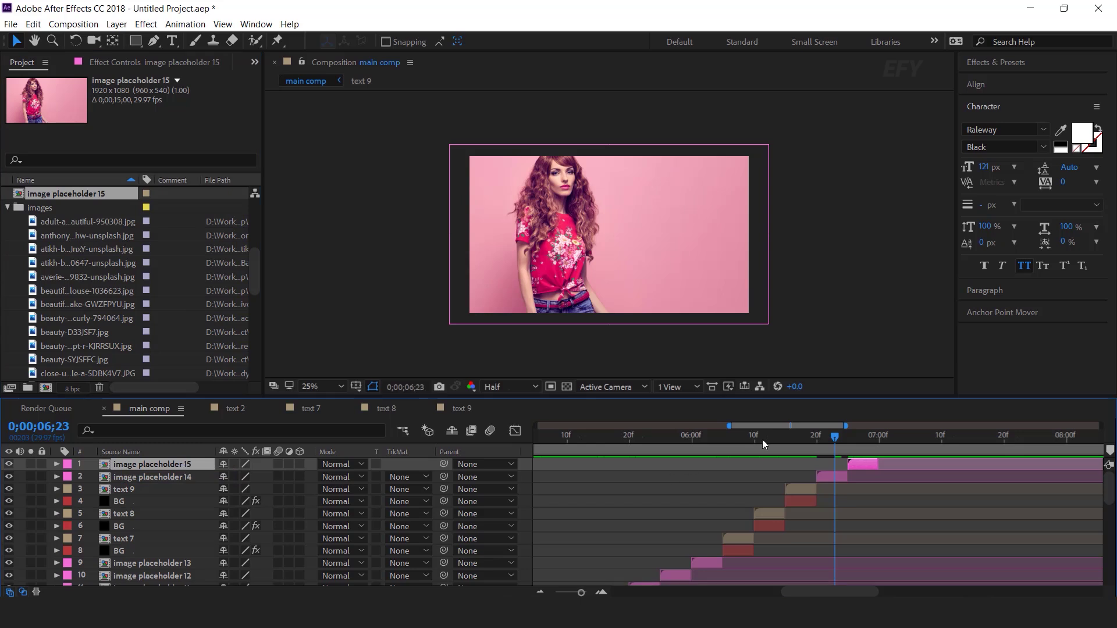
# - Replace the photo inside image placeholder 14 with the hat portrait ending in DFXDELF.jpg
pyautogui.doubleClick(829, 479)
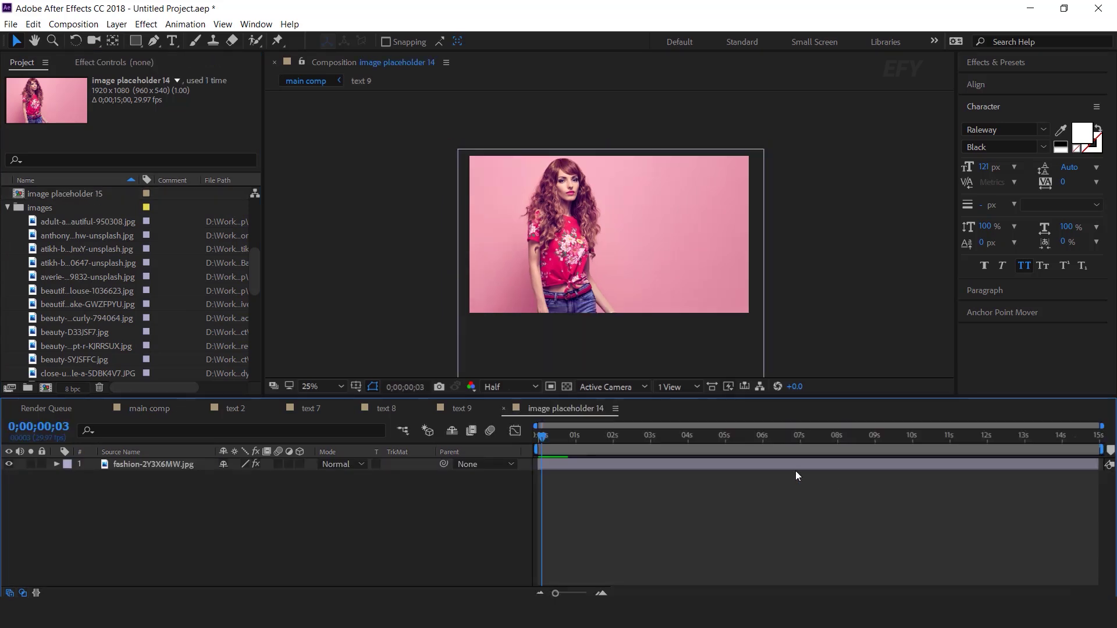
pyautogui.moveTo(584, 437); pyautogui.dragTo(593, 441)
pyautogui.click(108, 360)
pyautogui.scroll(-3, 103, 298)
pyautogui.moveTo(109, 278); pyautogui.dragTo(196, 463)
# - Scale and reposition the hat portrait to fill the image placeholder 14 frame, and close that composition
pyautogui.moveTo(679, 273); pyautogui.dragTo(675, 237)
pyautogui.moveTo(715, 302); pyautogui.dragTo(726, 310)
pyautogui.moveTo(669, 238); pyautogui.dragTo(668, 242)
pyautogui.click(174, 63)
pyautogui.click(473, 526)
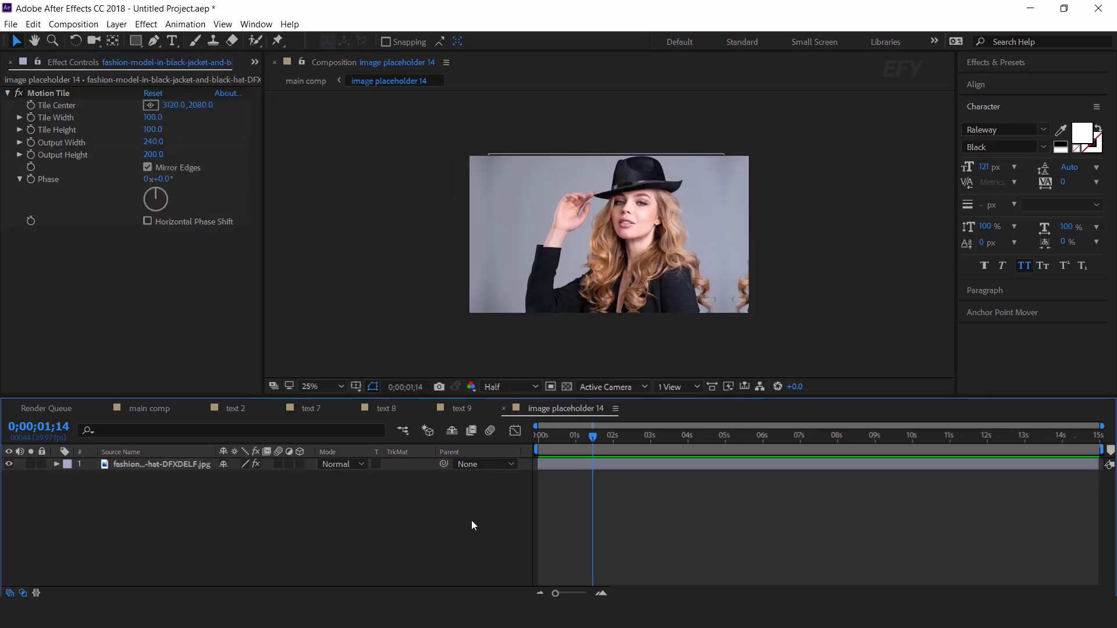
pyautogui.click(663, 244)
pyautogui.moveTo(723, 312); pyautogui.dragTo(735, 319)
pyautogui.moveTo(659, 239); pyautogui.dragTo(658, 241)
pyautogui.click(494, 512)
pyautogui.click(505, 408)
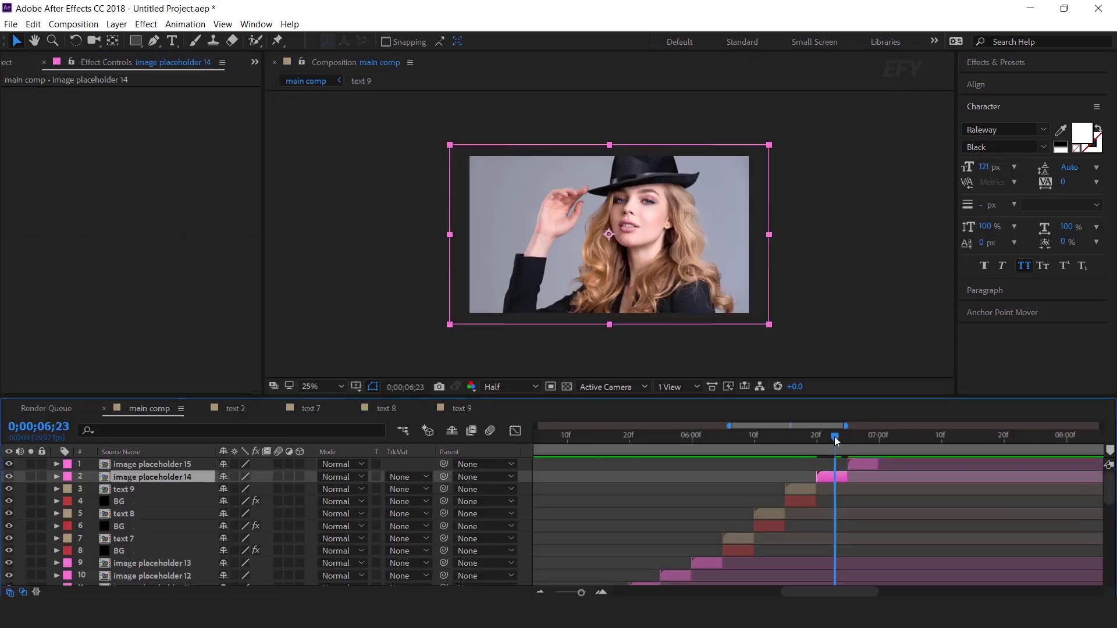
# - Replace the photo inside image placeholder 15 with the colourful high-fashion portrait ending in BUSPTX9.jpg, and close that composition
pyautogui.moveTo(835, 437); pyautogui.dragTo(851, 436)
pyautogui.doubleClick(861, 464)
pyautogui.click(172, 465)
pyautogui.click(22, 62)
pyautogui.click(124, 320)
pyautogui.click(113, 333)
pyautogui.scroll(-1, 110, 344)
pyautogui.click(110, 250)
pyautogui.scroll(1, 110, 265)
pyautogui.click(110, 278)
pyautogui.moveTo(111, 291); pyautogui.dragTo(194, 466)
pyautogui.press('F3')
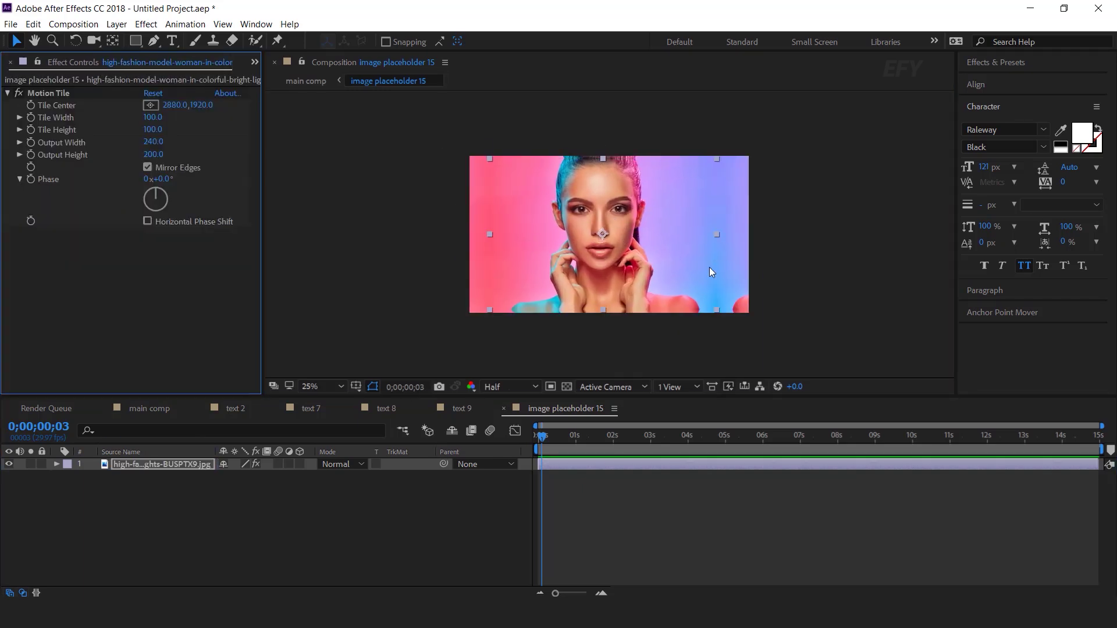
pyautogui.click(504, 408)
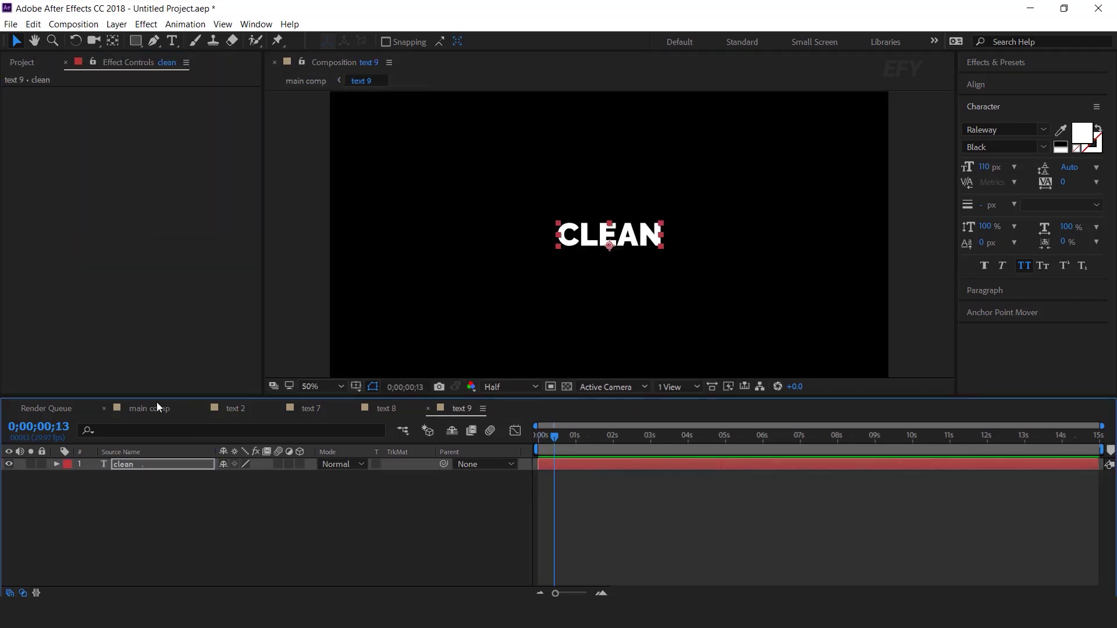
# - In main comp, duplicate the text 8 and text 9 layers with their BG layers, stack them on top and start them at 0;00;07;00
pyautogui.click(151, 408)
pyautogui.moveTo(748, 441); pyautogui.dragTo(879, 438)
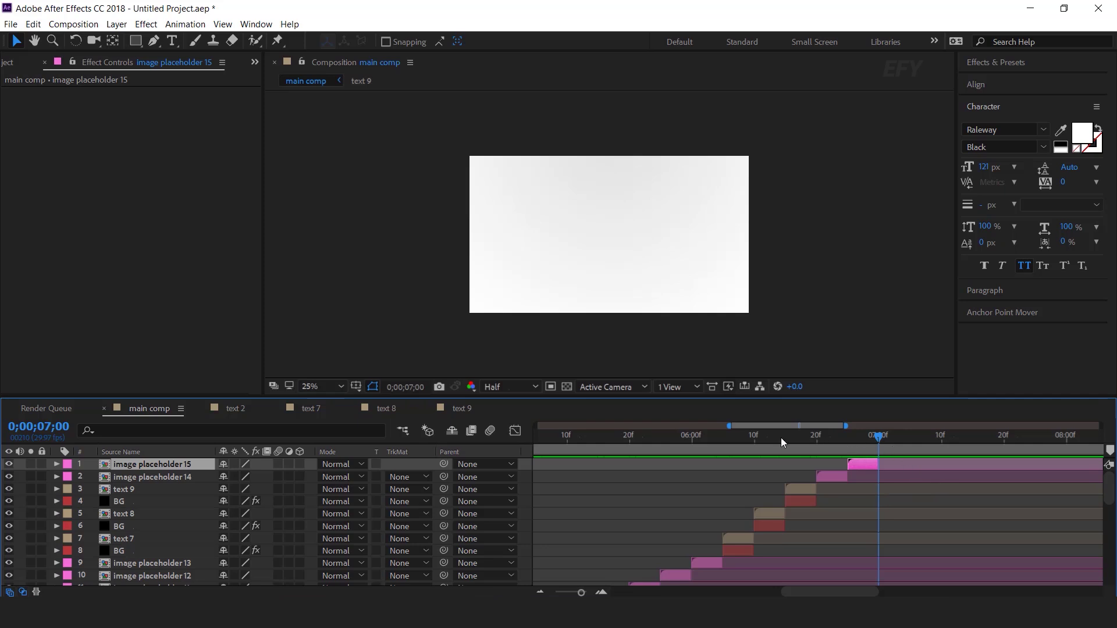
pyautogui.click(729, 439)
pyautogui.moveTo(735, 440); pyautogui.dragTo(879, 443)
pyautogui.click(770, 529)
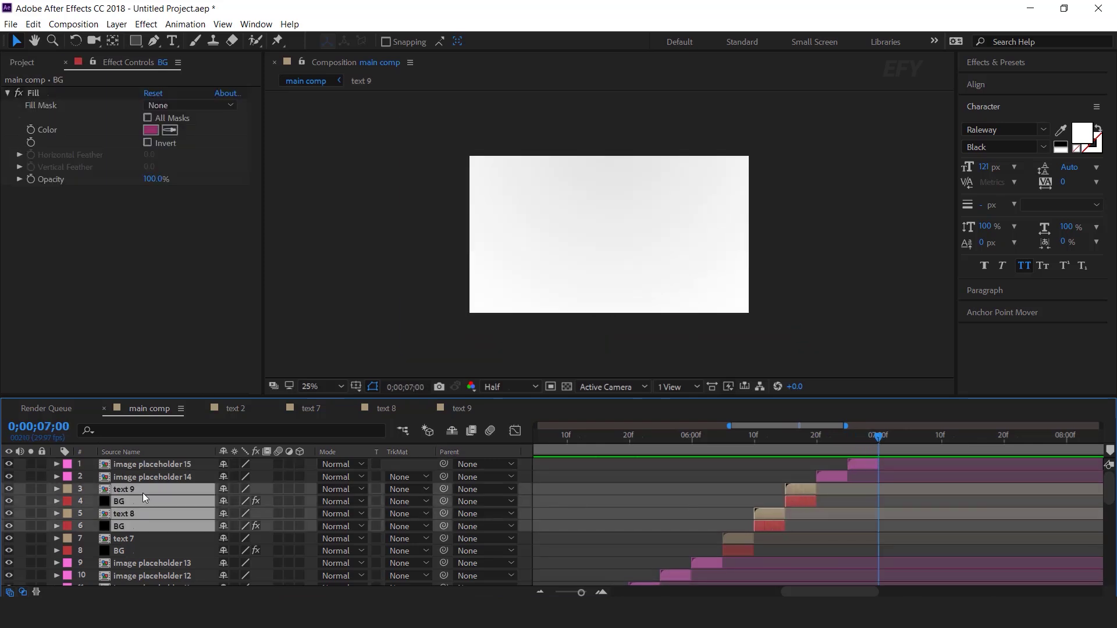
pyautogui.hotkey('ctrl', 'd')
pyautogui.moveTo(121, 489); pyautogui.dragTo(122, 459)
pyautogui.moveTo(765, 504); pyautogui.dragTo(892, 501)
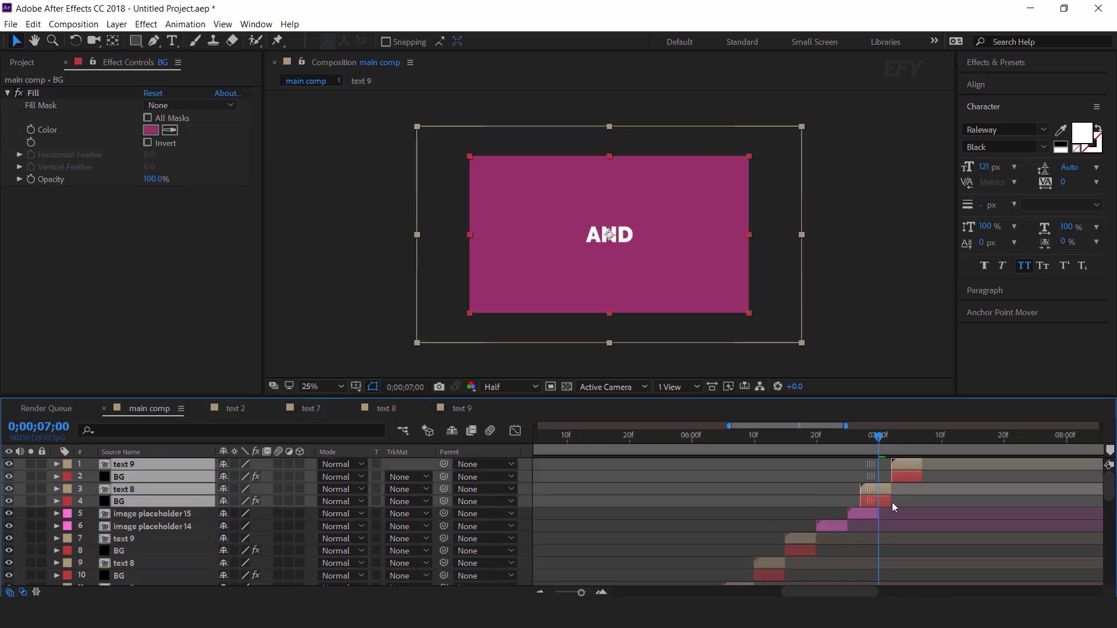
pyautogui.scroll(2, 892, 502)
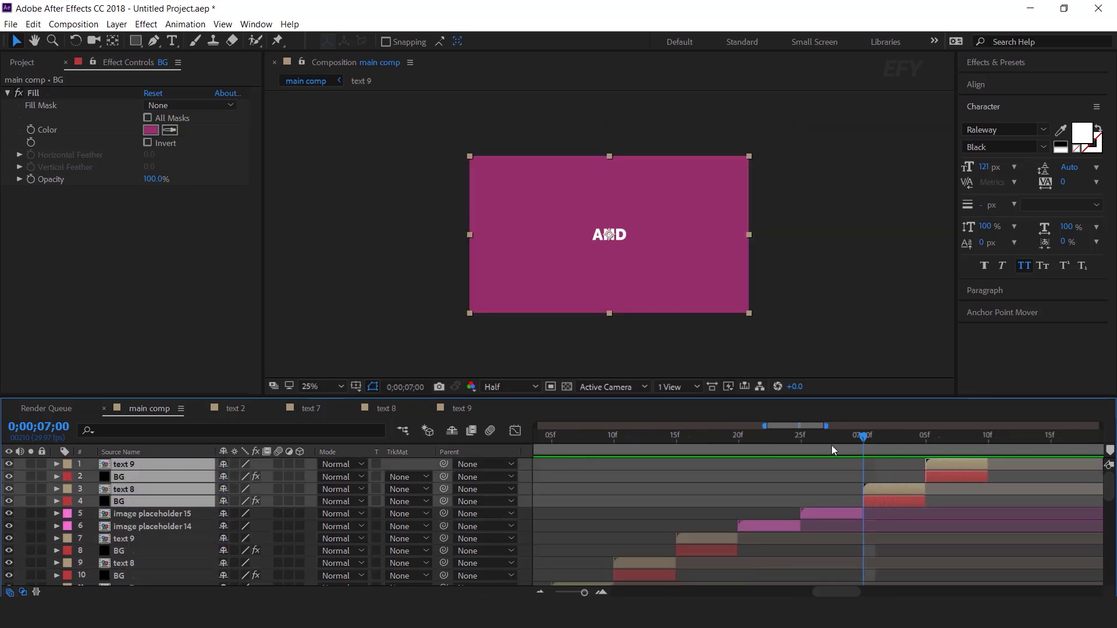
# - Duplicate the text 9 composition as text 10 and swap it into the copied text 8 layer at 0;00;07;00
pyautogui.moveTo(863, 438); pyautogui.dragTo(901, 441)
pyautogui.click(914, 486)
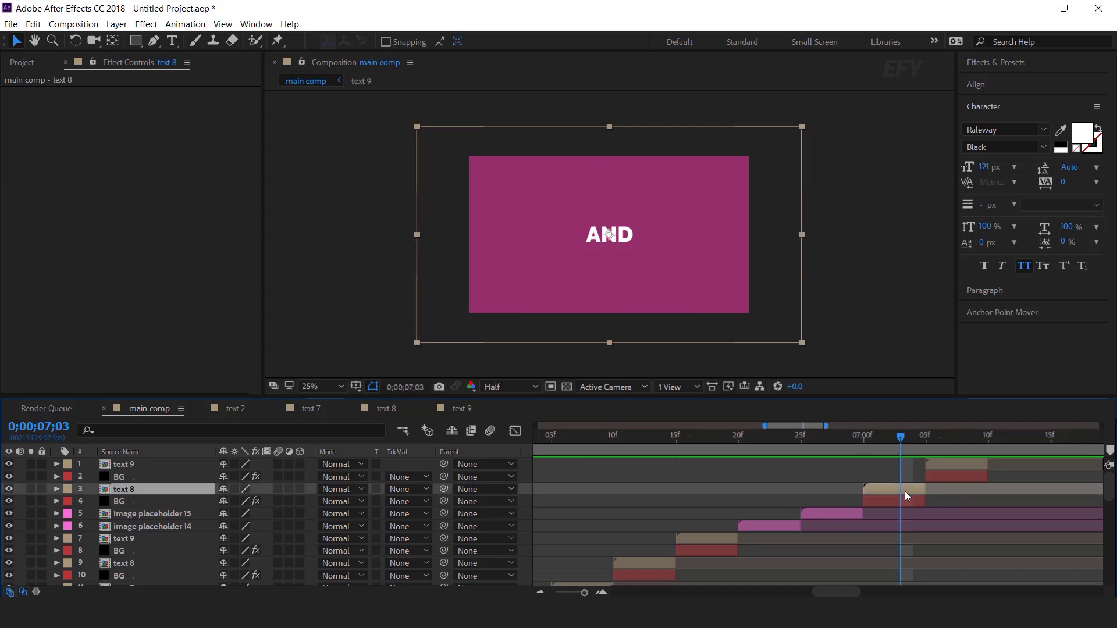
pyautogui.click(19, 62)
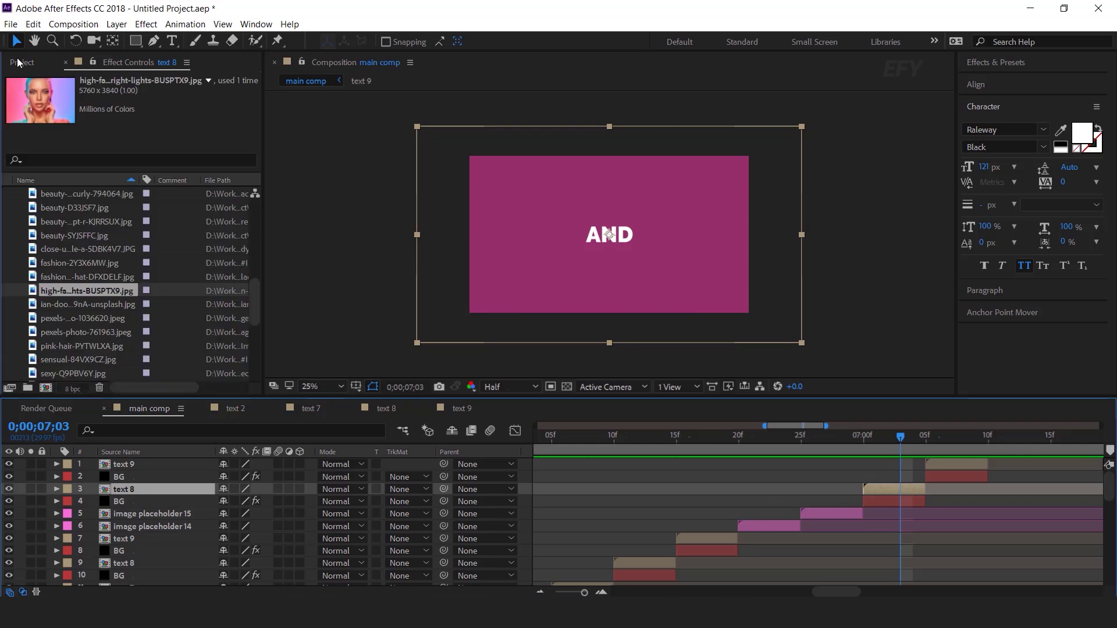
pyautogui.scroll(-5, 124, 319)
pyautogui.click(48, 375)
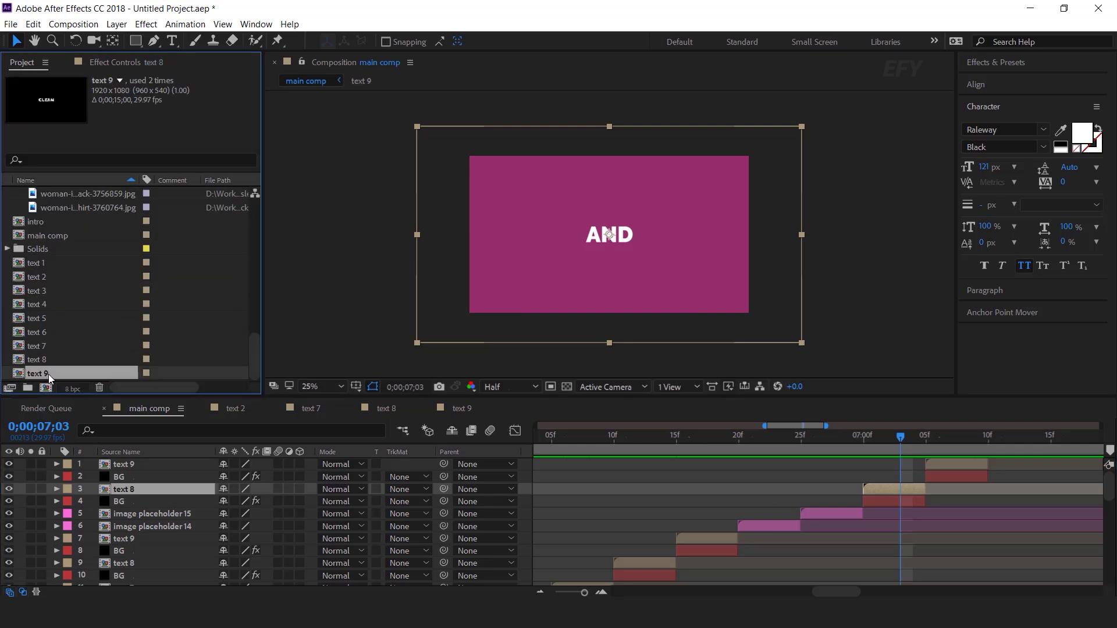
pyautogui.hotkey('ctrl', 'd')
pyautogui.moveTo(41, 374); pyautogui.dragTo(125, 491)
# - Duplicate the text 10 composition as text 11 and swap it into the copied text 9 layer
pyautogui.click(137, 468)
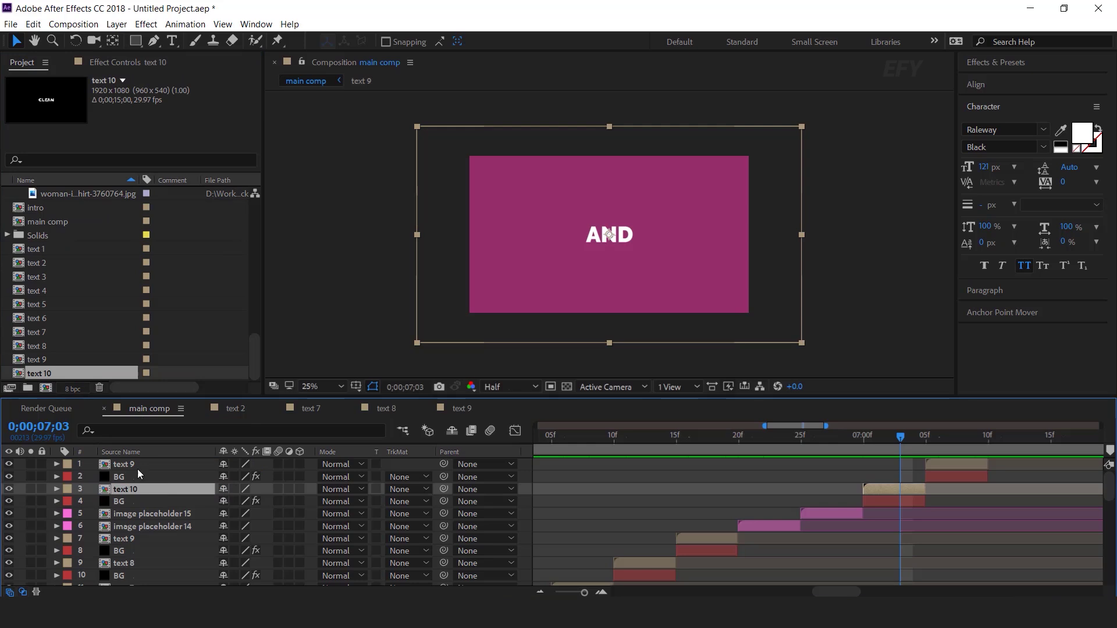
pyautogui.click(45, 371)
pyautogui.hotkey('ctrl', 'd')
pyautogui.moveTo(34, 372); pyautogui.dragTo(128, 466)
# - Delete the text 11 layer with its BG layer from main comp, and remove the text 11 composition from the project
pyautogui.click(943, 490)
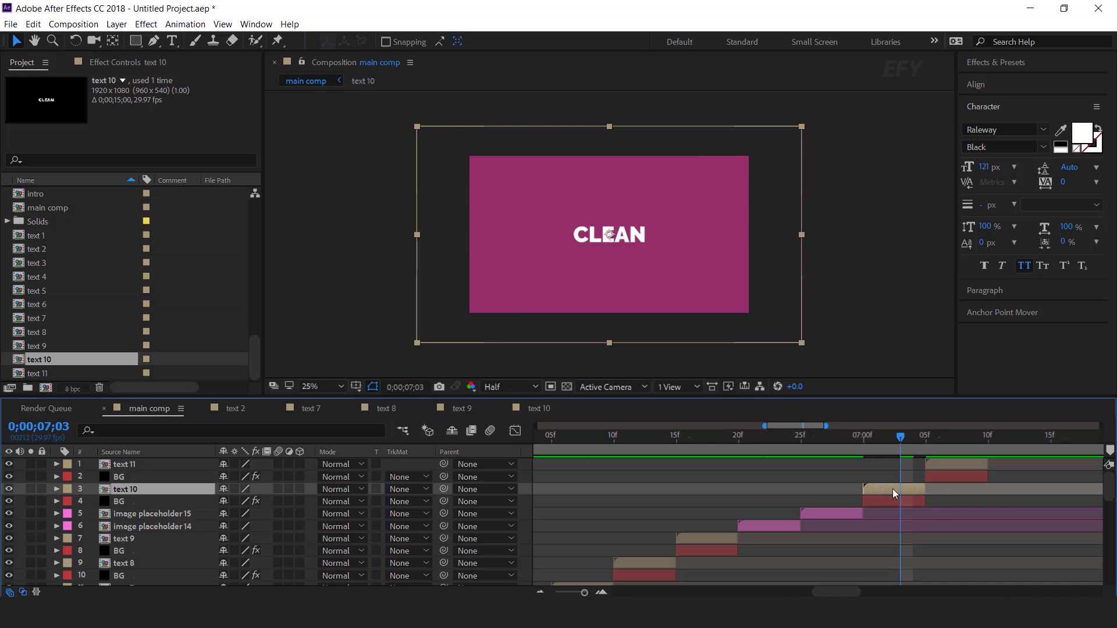
pyautogui.click(959, 476)
pyautogui.keyDown('shift'); pyautogui.click(954, 463); pyautogui.keyUp('shift')
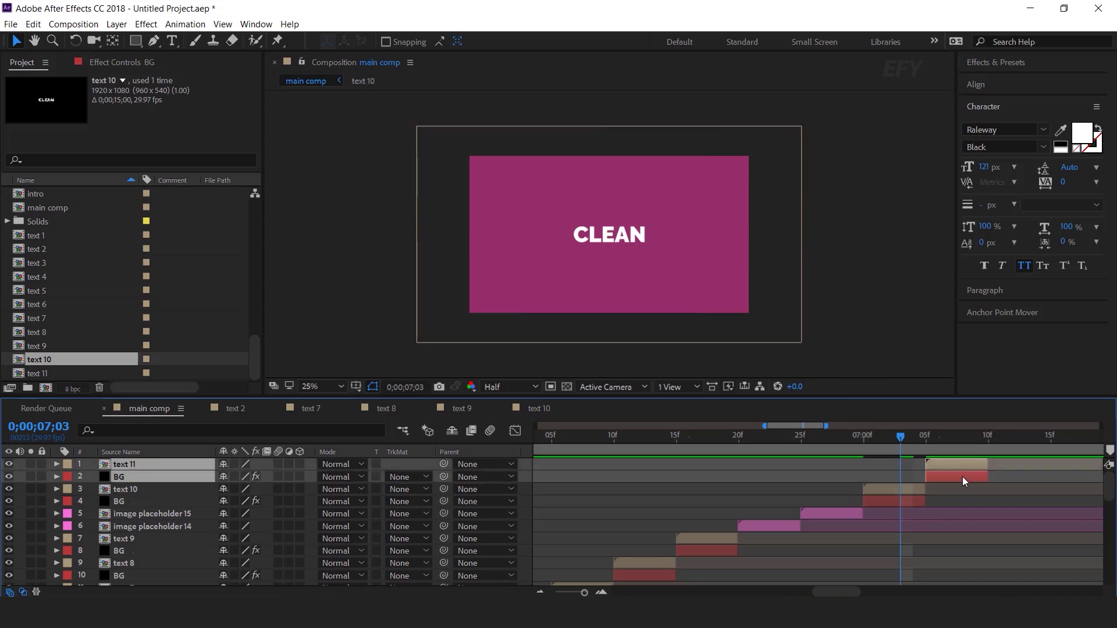
pyautogui.press('Delete')
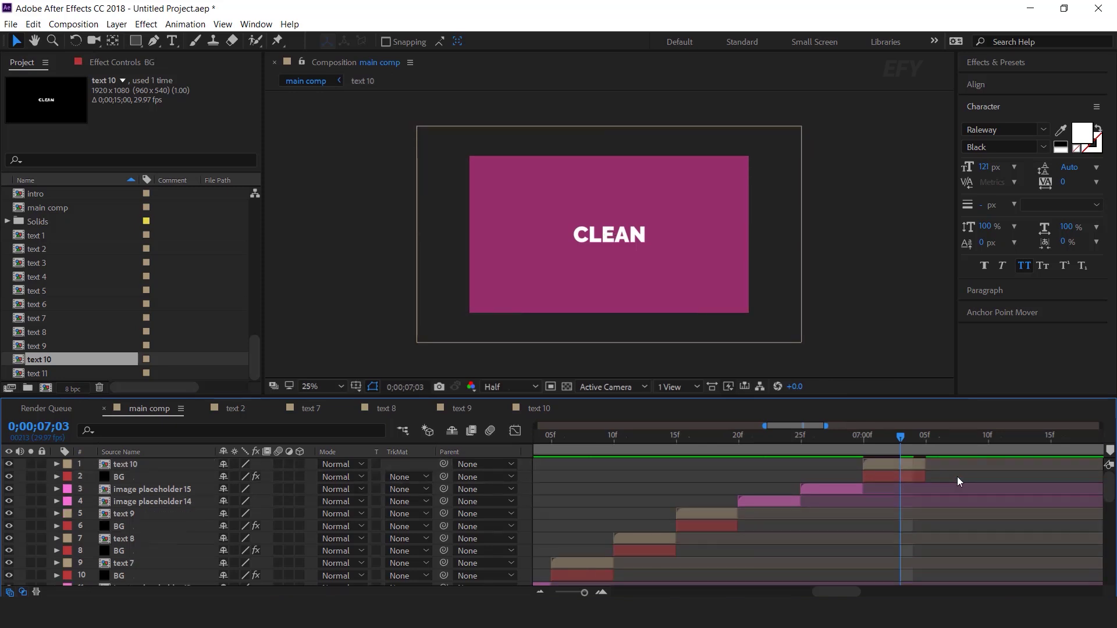
pyautogui.click(42, 374)
pyautogui.press('Delete')
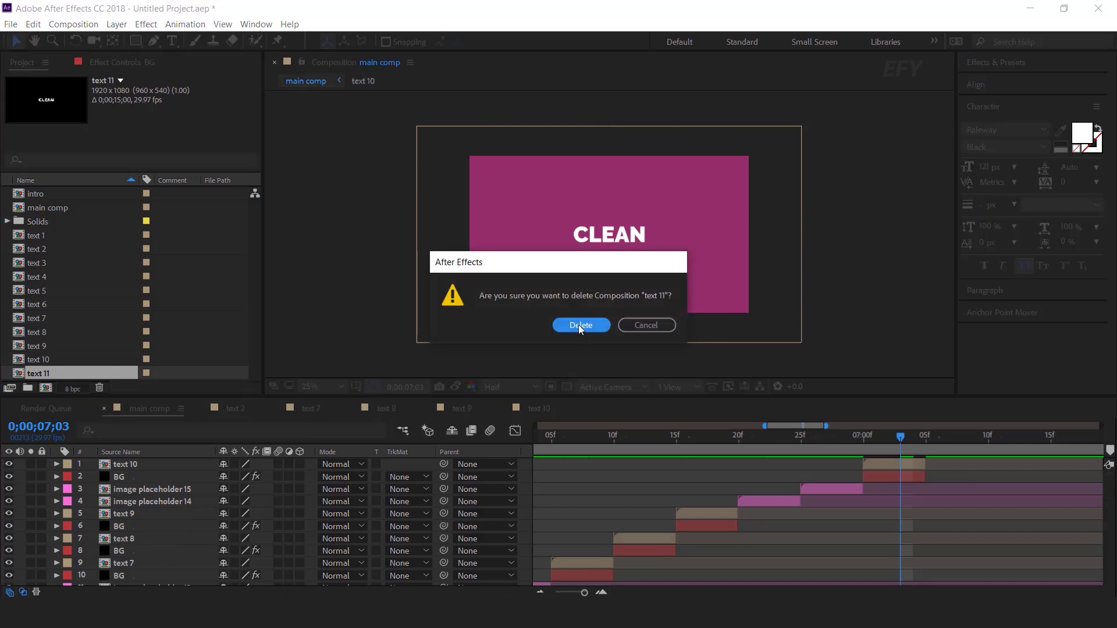
pyautogui.click(580, 325)
# - In the text 10 composition, replace the word "clean" with "after" and move it left of the frame's centre
pyautogui.doubleClick(901, 464)
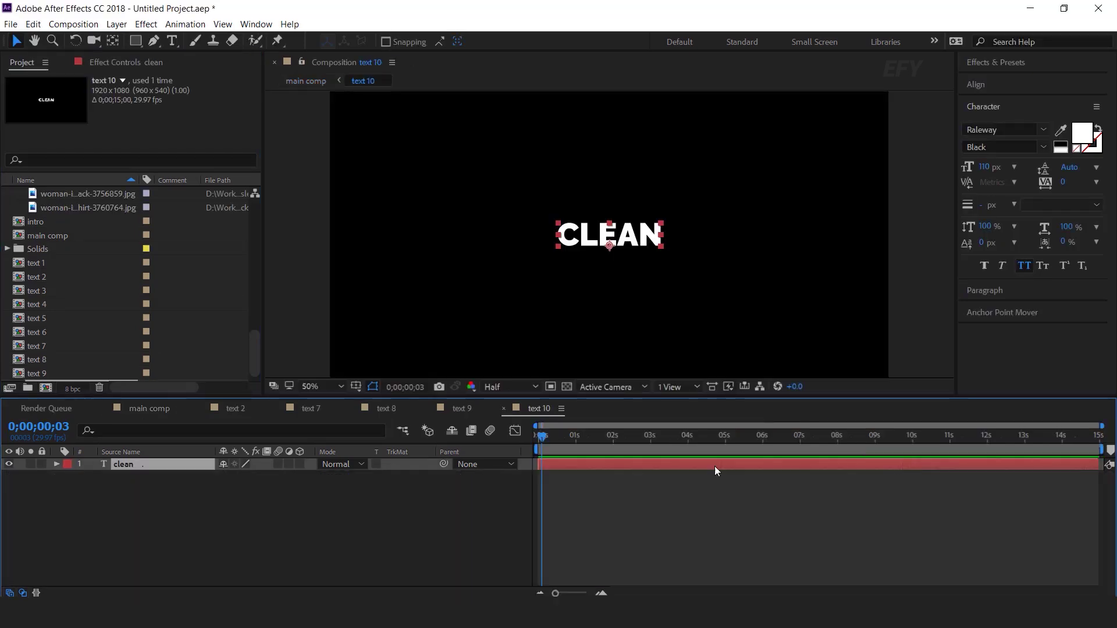
pyautogui.click(172, 41)
pyautogui.doubleClick(635, 237)
pyautogui.write('after')
pyautogui.click(16, 40)
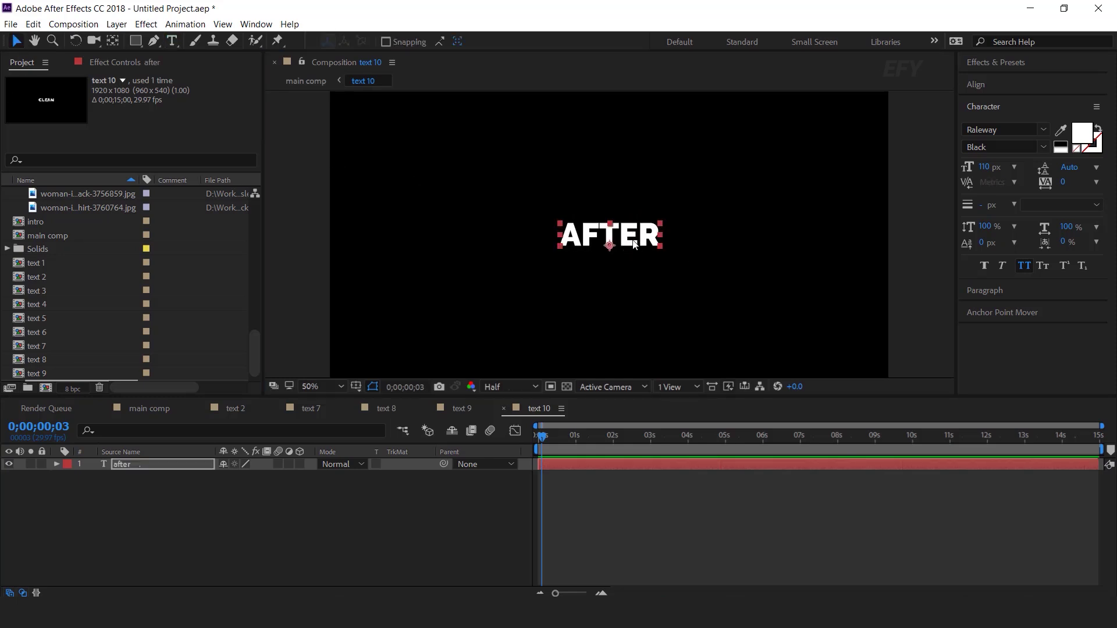
pyautogui.moveTo(634, 245); pyautogui.dragTo(514, 244)
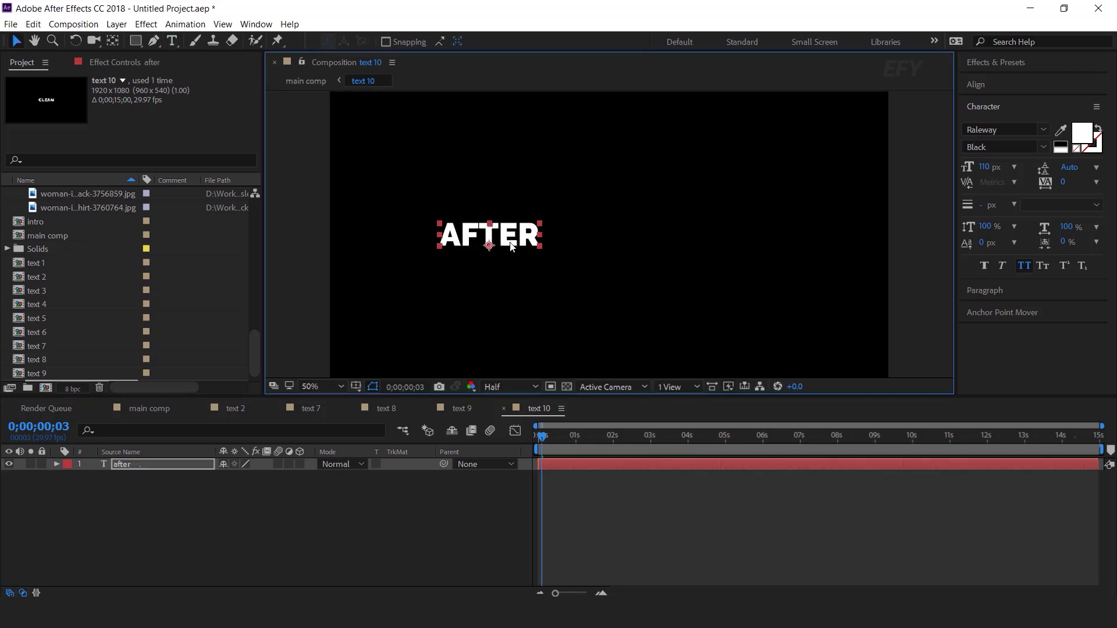
# - Duplicate the after text layer and make the copy start at frame 5
pyautogui.click(155, 466)
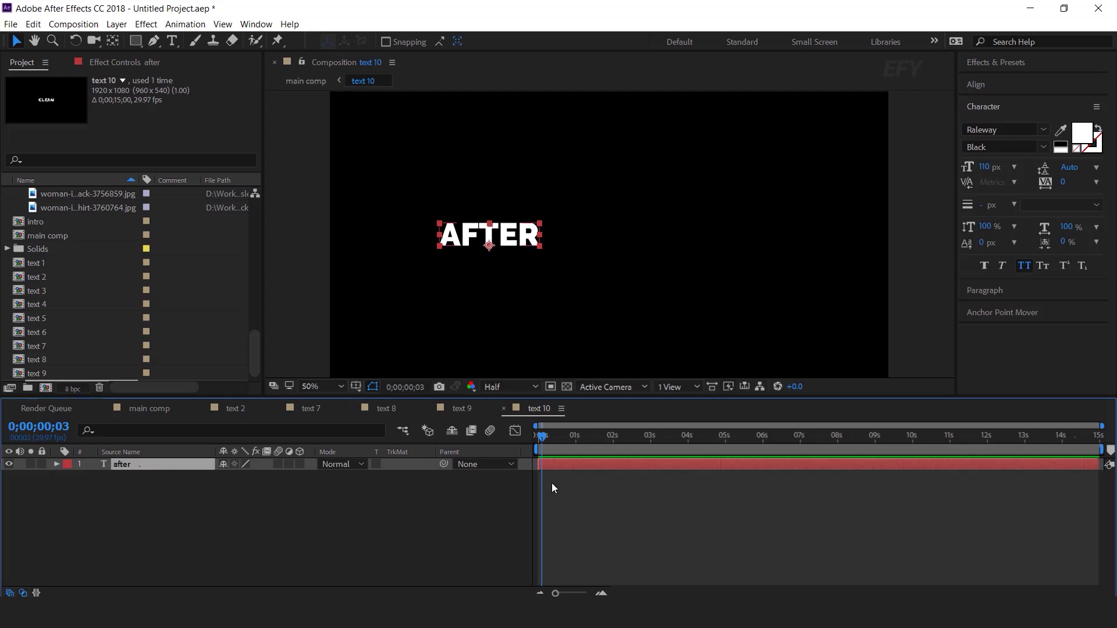
pyautogui.hotkey('ctrl', 'd')
pyautogui.click(603, 594)
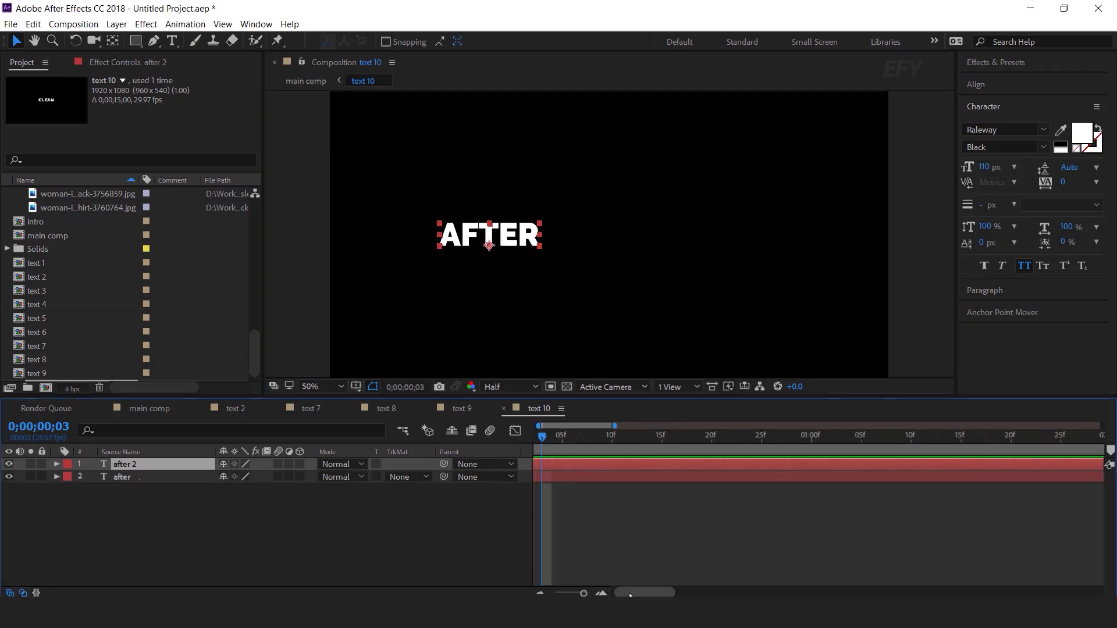
pyautogui.click(602, 593)
pyautogui.moveTo(568, 464); pyautogui.dragTo(606, 464)
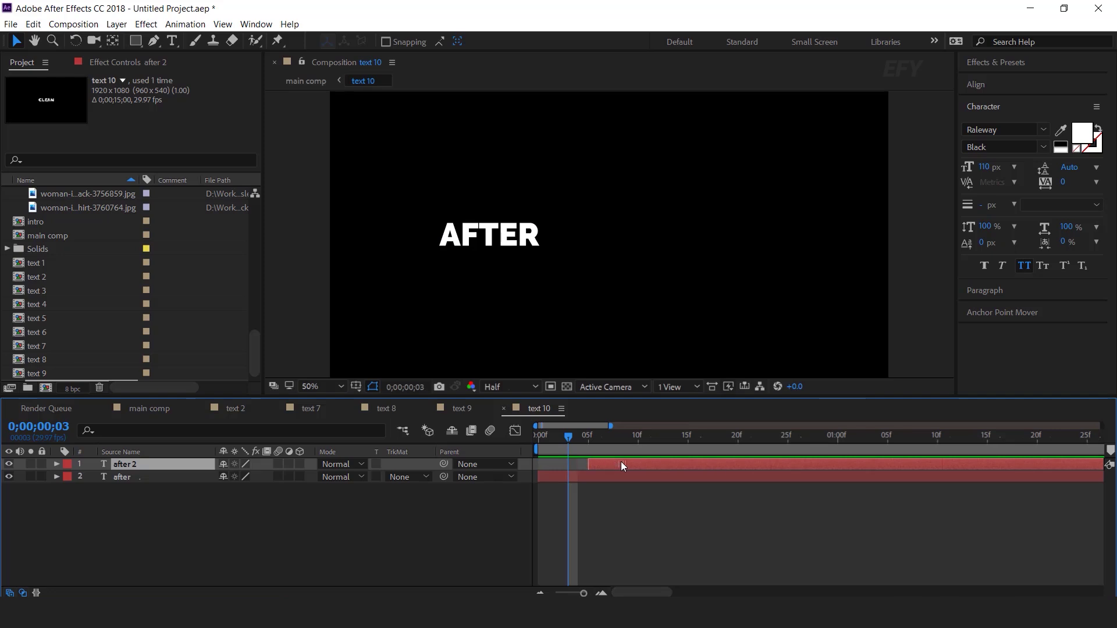
# - Move the duplicated word to the right of AFTER, change its text to "effects" and nudge it right for spacing
pyautogui.click(618, 438)
pyautogui.moveTo(608, 238); pyautogui.dragTo(634, 237)
pyautogui.doubleClick(627, 238)
pyautogui.write('e')
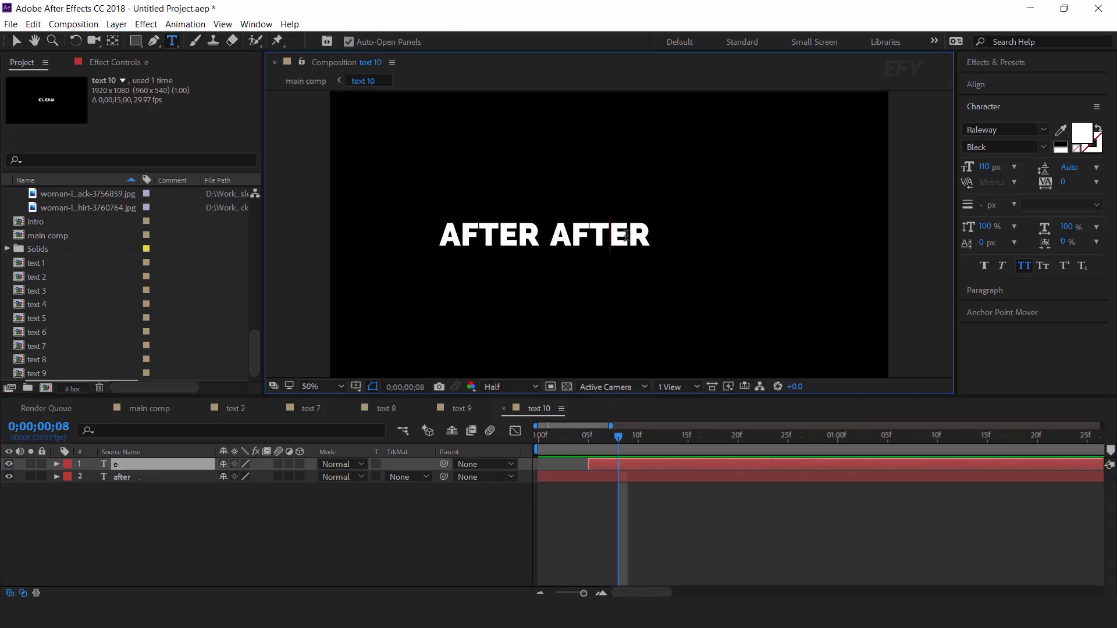
pyautogui.write('ffect')
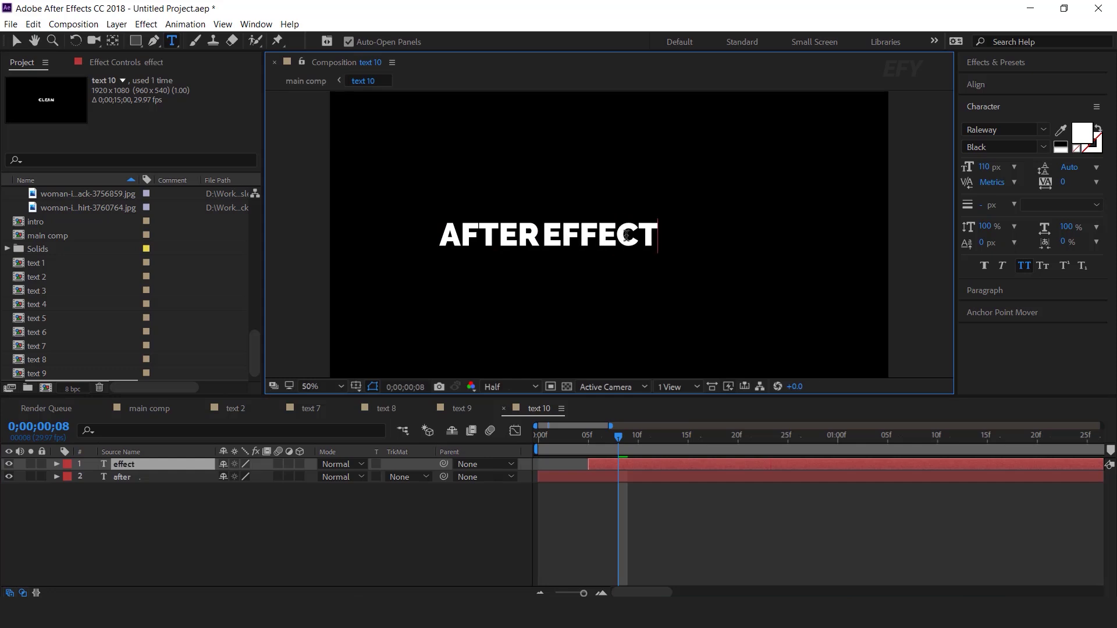
pyautogui.write('s')
pyautogui.click(16, 40)
pyautogui.hotkey('shift', 'Right')
pyautogui.hotkey('shift', 'Right')
pyautogui.hotkey('shift', 'Right')
pyautogui.hotkey('shift', 'Right')
pyautogui.hotkey('shift', 'Right')
pyautogui.hotkey('shift', 'Right')
pyautogui.hotkey('shift', 'Right')
pyautogui.hotkey('shift', 'Right')
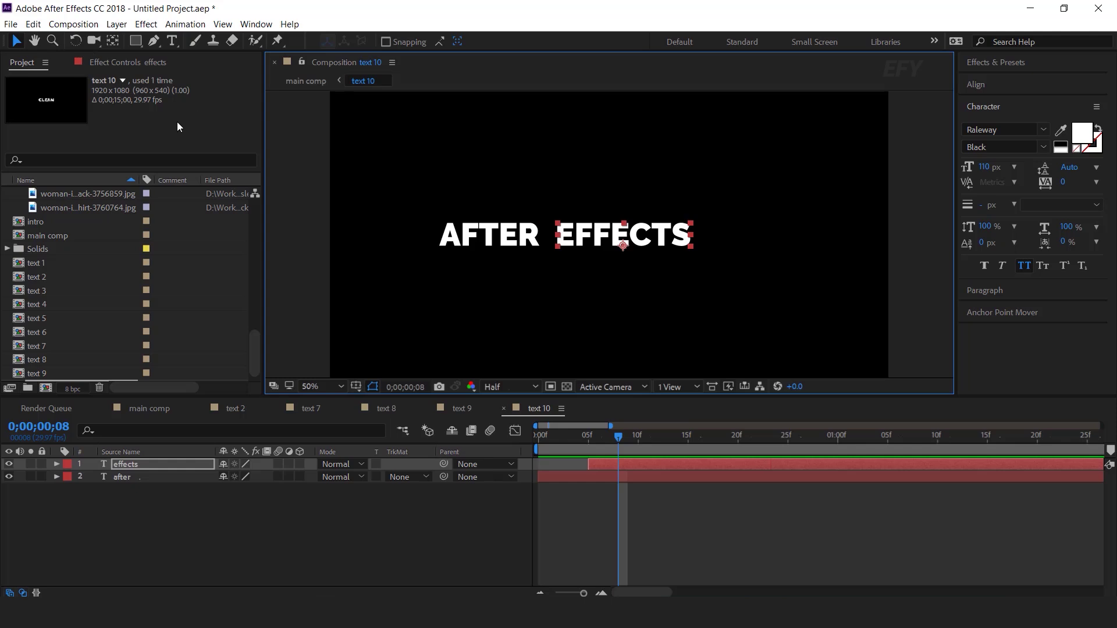
# - Duplicate the effects layer, start the copy at frame 10, place it right of EFFECTS and change its text to "opener"
pyautogui.click(633, 463)
pyautogui.hotkey('ctrl', 'd')
pyautogui.moveTo(641, 465); pyautogui.dragTo(695, 463)
pyautogui.moveTo(643, 434); pyautogui.dragTo(680, 463)
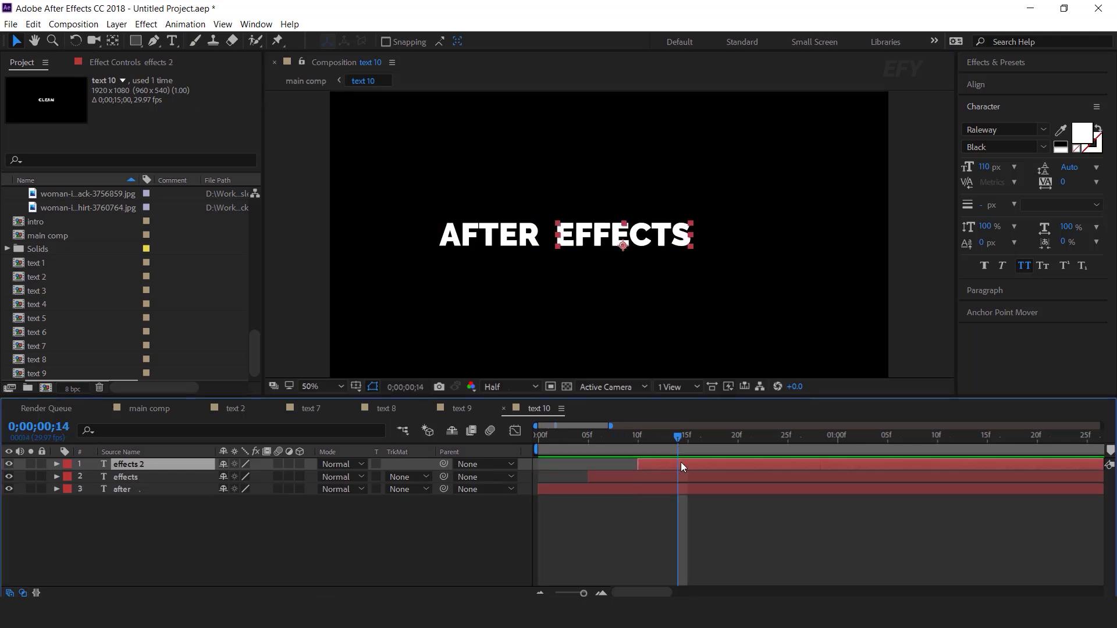
pyautogui.moveTo(644, 238); pyautogui.dragTo(791, 233)
pyautogui.doubleClick(792, 233)
pyautogui.write('opener')
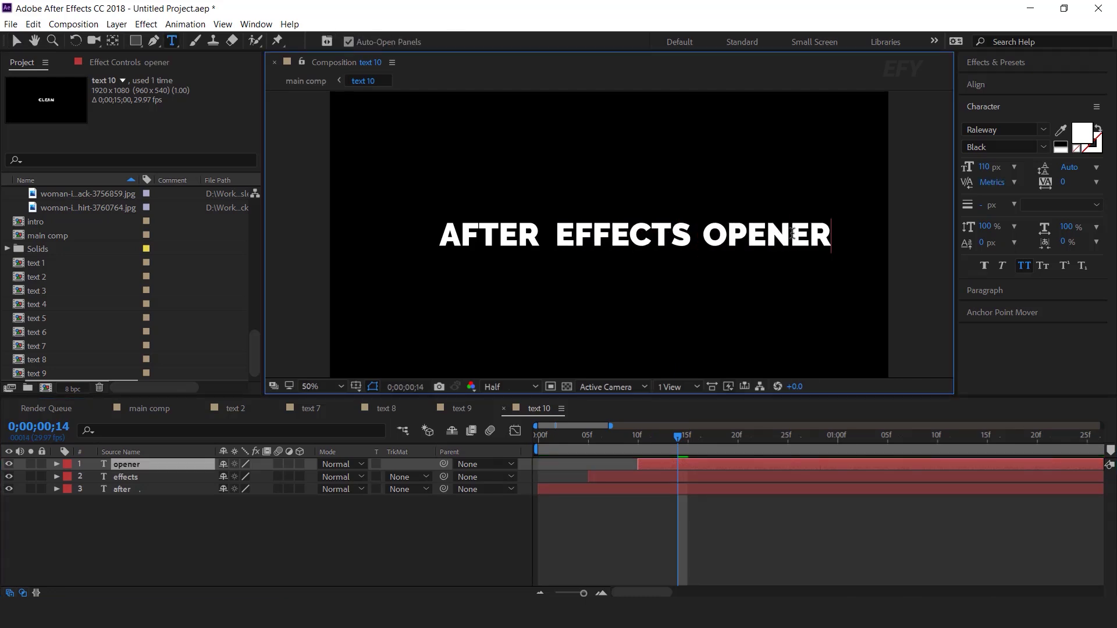
pyautogui.click(18, 42)
# - Nudge EFFECTS and OPENER left together to tighten the gap after AFTER
pyautogui.keyDown('shift'); pyautogui.click(633, 238); pyautogui.keyUp('shift')
pyautogui.press('Left')
pyautogui.press('Left')
pyautogui.press('Left')
pyautogui.press('Left')
pyautogui.press('Left')
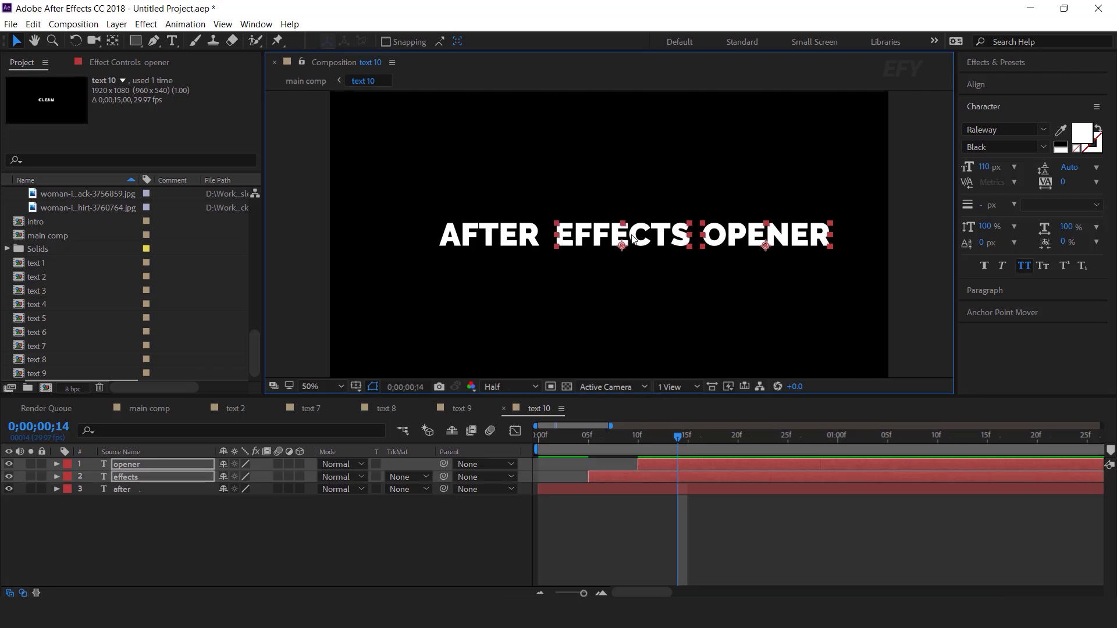
pyautogui.click(603, 512)
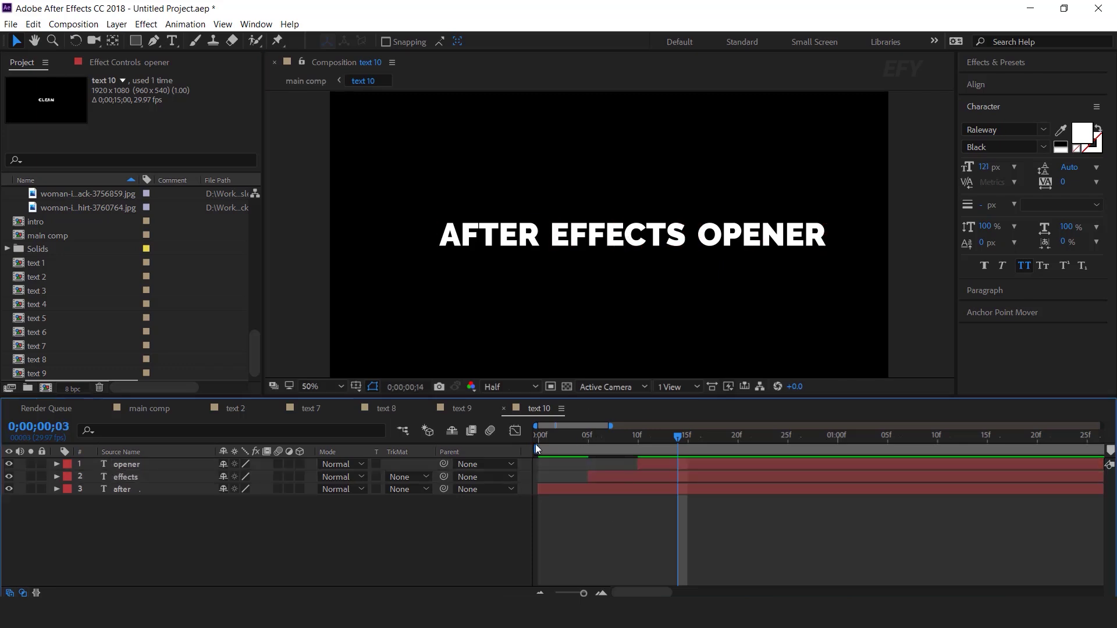
# - Shift the after, effects and opener layers two frames later so they start at frames 2, 7 and 12
pyautogui.click(535, 444)
pyautogui.moveTo(610, 450); pyautogui.dragTo(654, 484)
pyautogui.press('Home')
pyautogui.click(620, 487)
pyautogui.keyDown('shift'); pyautogui.click(674, 465); pyautogui.keyUp('shift')
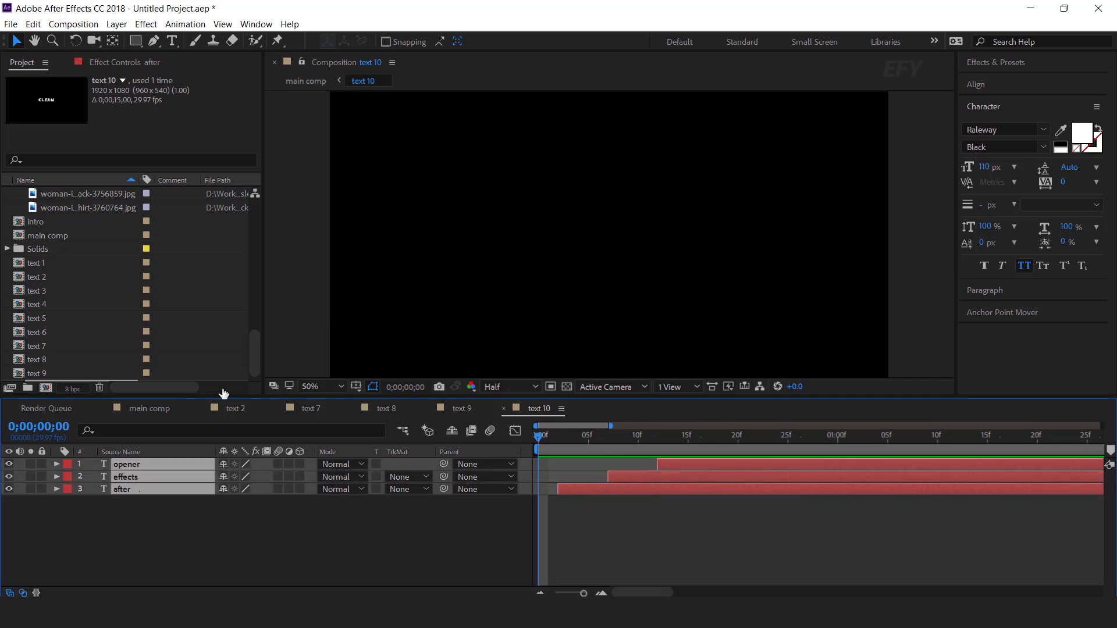
# - Return to main comp and preview the sequence from 0;00;06;14 into the text 10 scene
pyautogui.click(152, 409)
pyautogui.click(664, 435)
pyautogui.press('space')
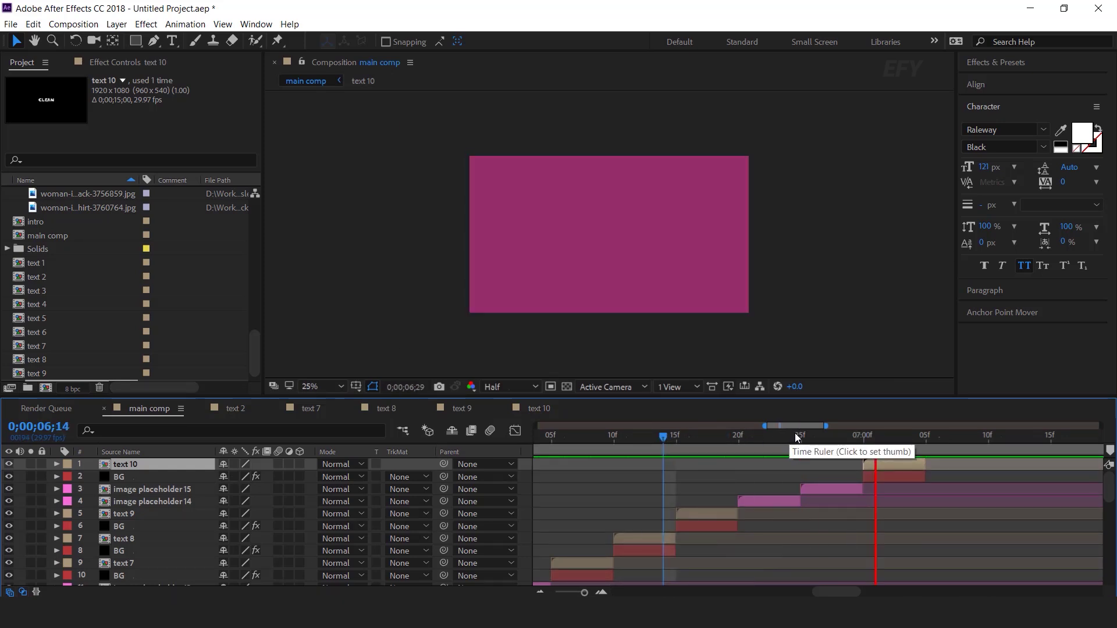
pyautogui.click(841, 437)
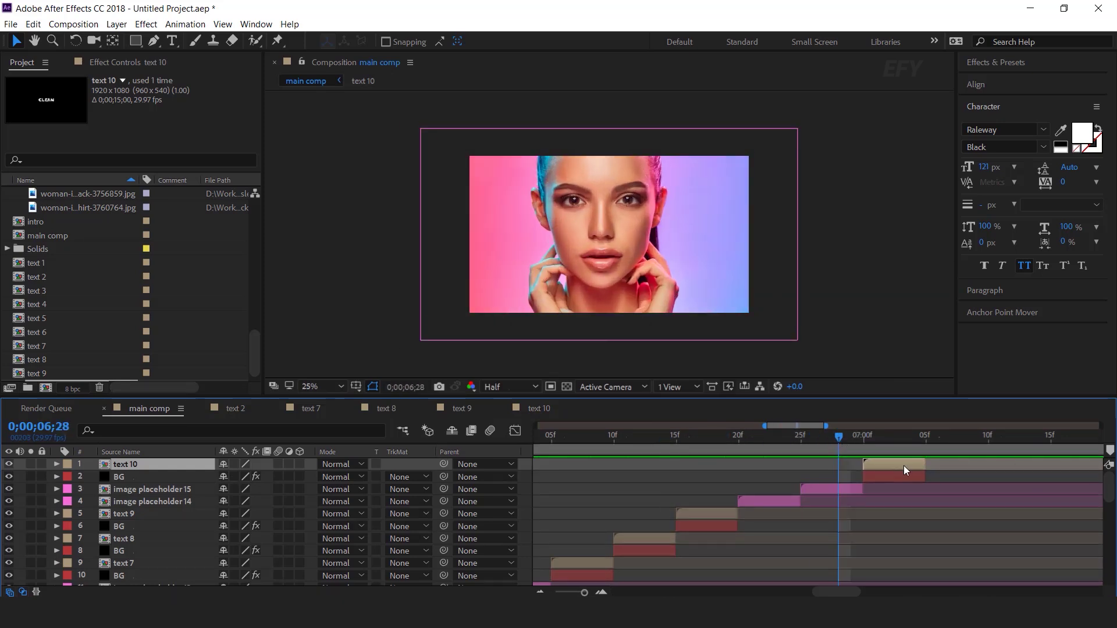
# - Delete all Scale keyframes from the text 10 layer in main comp
pyautogui.press('u')
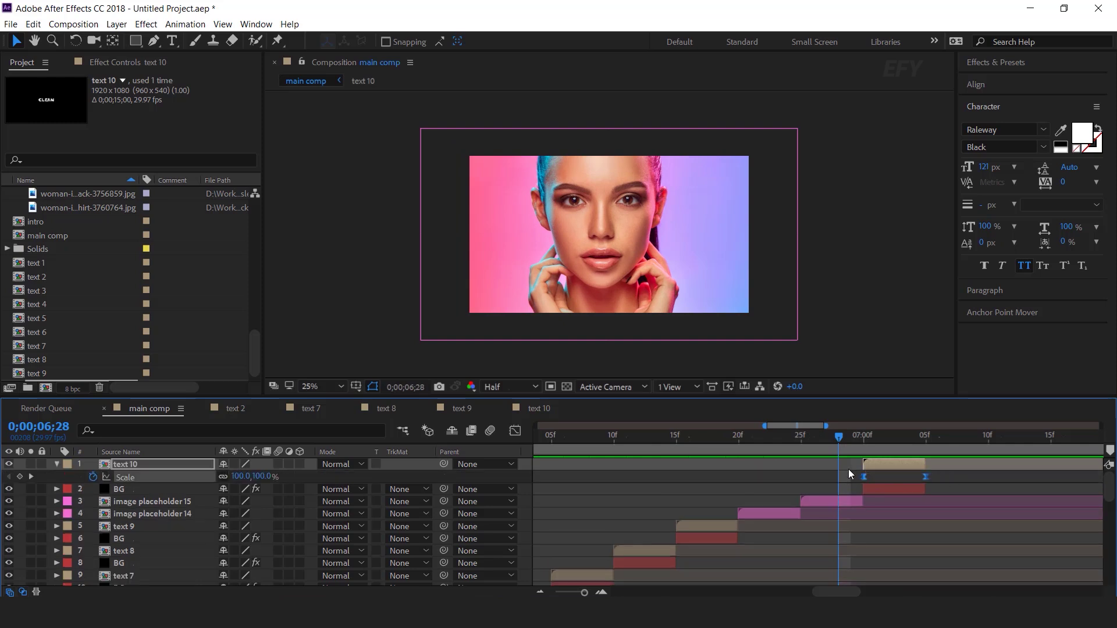
pyautogui.moveTo(871, 439); pyautogui.dragTo(861, 441)
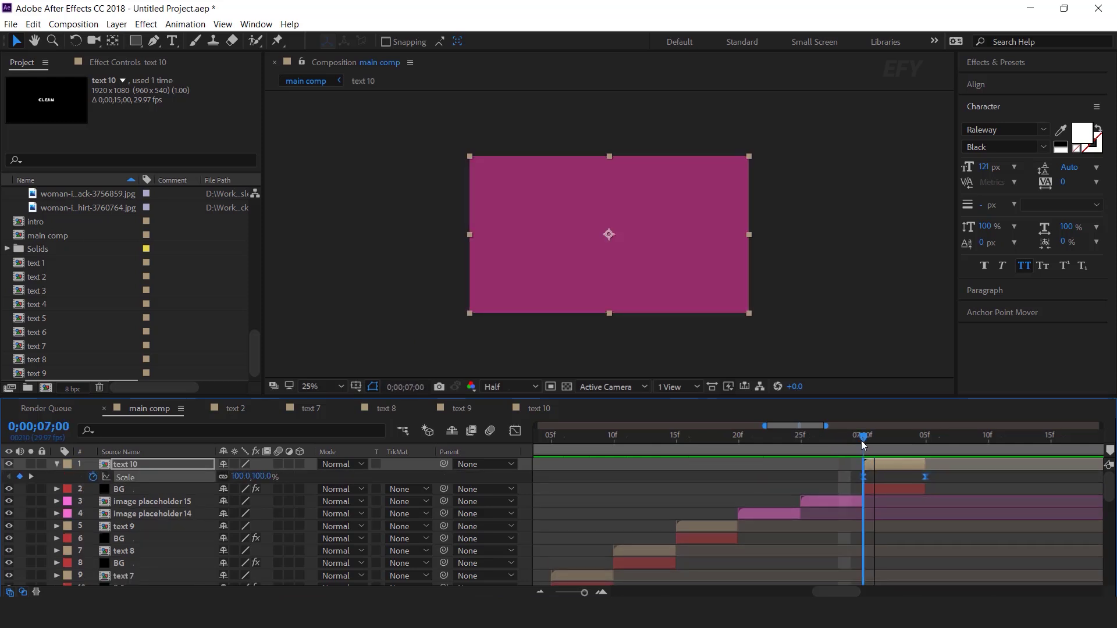
pyautogui.moveTo(940, 480); pyautogui.dragTo(833, 480)
pyautogui.press('Delete')
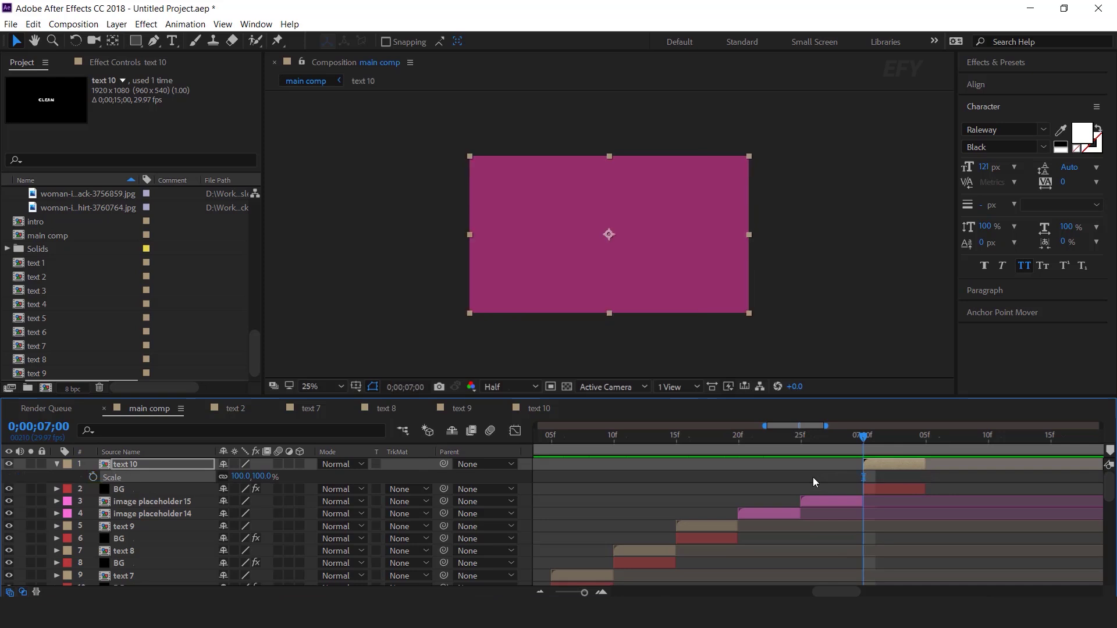
# - Extend text 10 and its BG layer to end at 0;00;07;15, and centre the AFTER EFFECTS OPENER line within the text 10 composition
pyautogui.moveTo(862, 439); pyautogui.dragTo(914, 443)
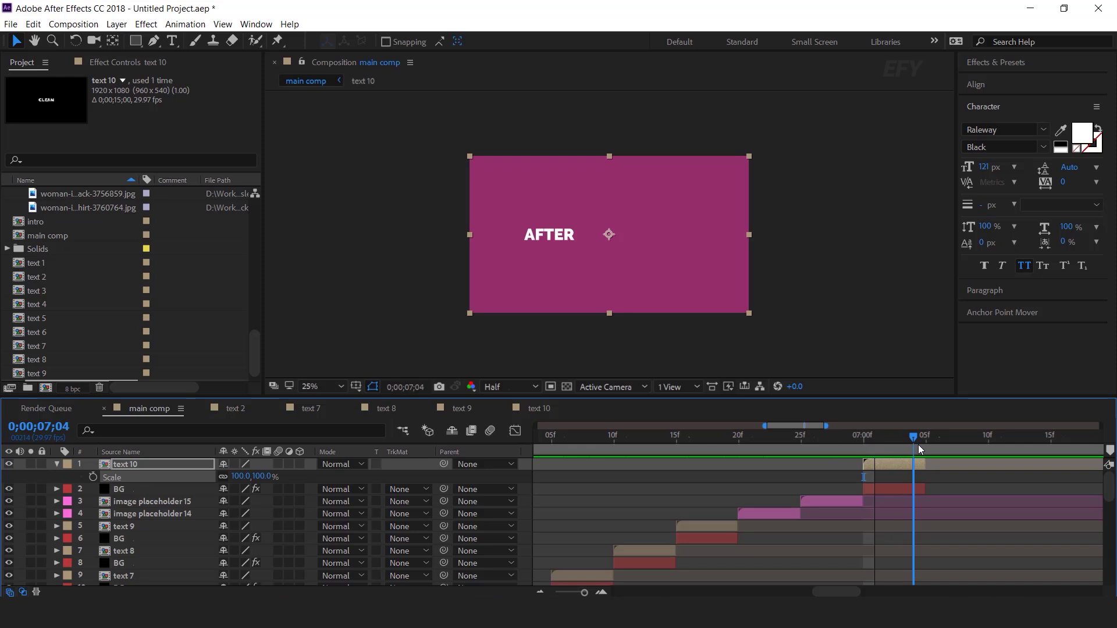
pyautogui.keyDown('ctrl'); pyautogui.click(909, 488); pyautogui.keyUp('ctrl')
pyautogui.moveTo(925, 464); pyautogui.dragTo(1000, 464)
pyautogui.moveTo(914, 439); pyautogui.dragTo(1053, 464)
pyautogui.press('s')
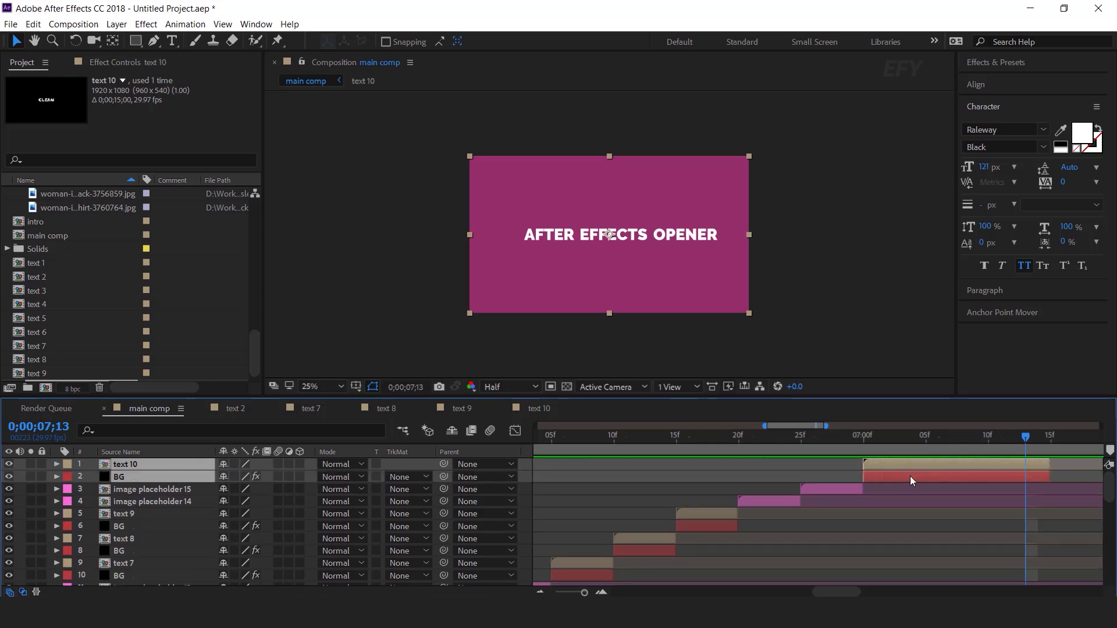
pyautogui.click(144, 409)
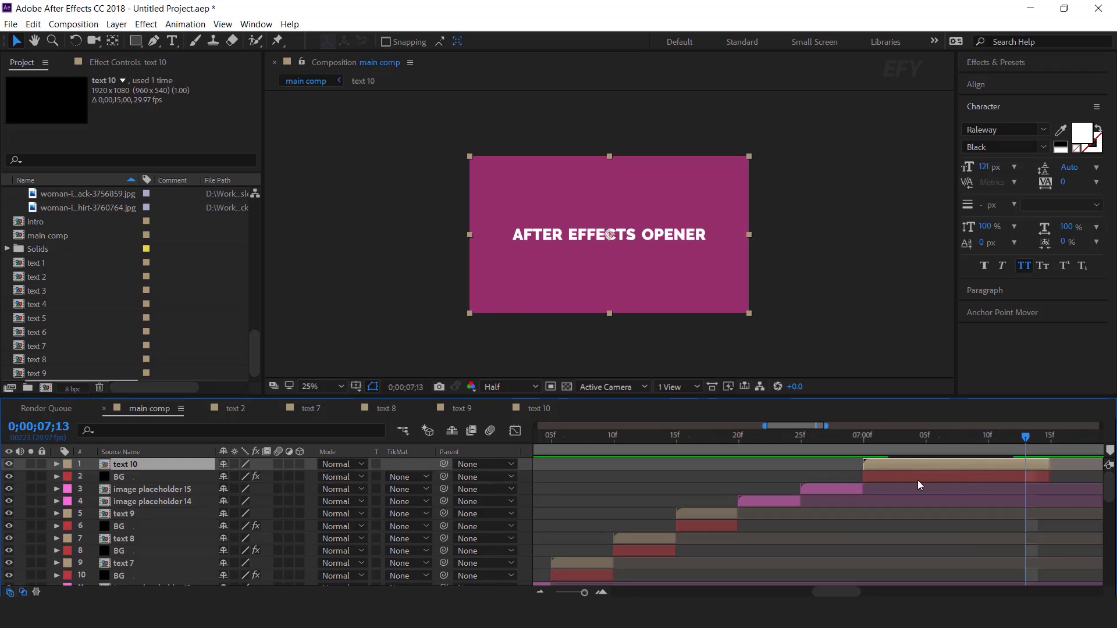
# - Preview main comp around the text 10 scene, and extend text 10 and its BG layer to end at 0;00;07;20
pyautogui.click(664, 440)
pyautogui.press('space')
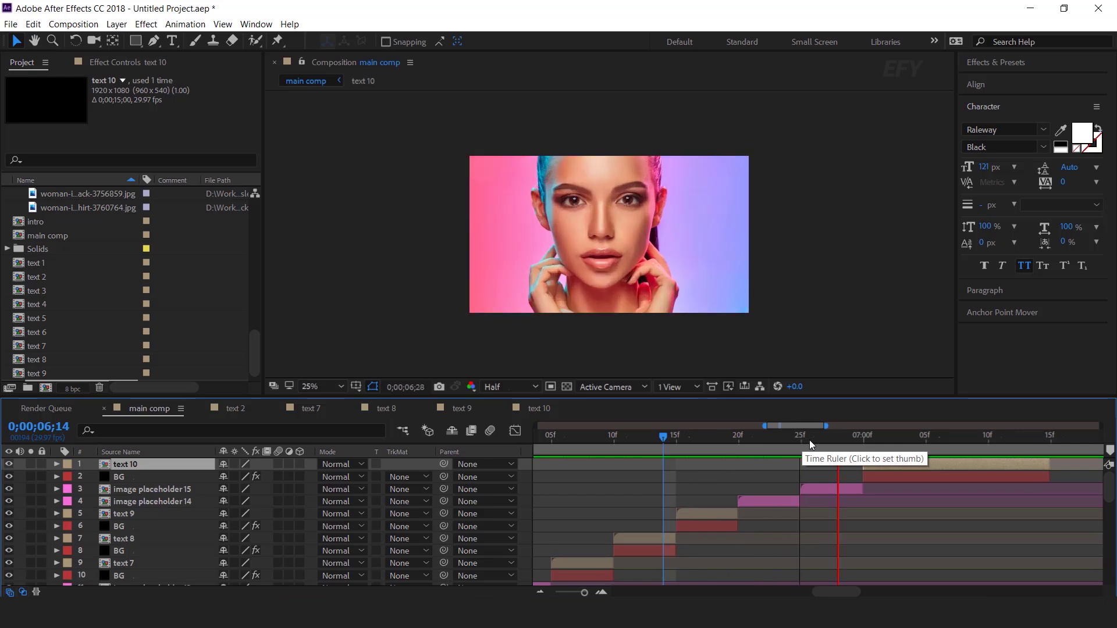
pyautogui.press('space')
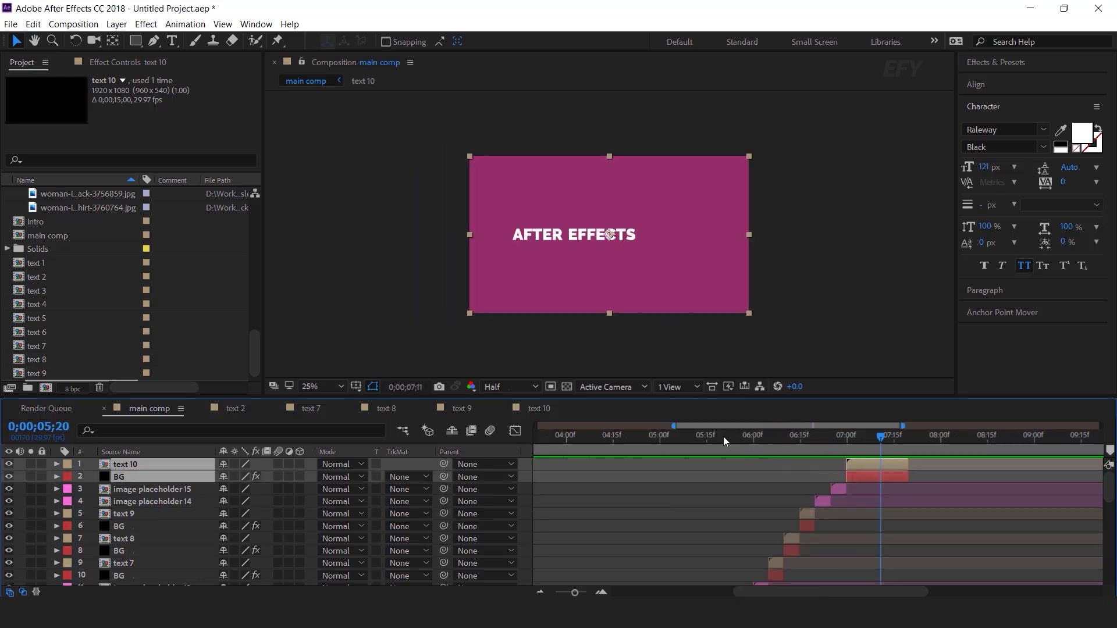
pyautogui.click(724, 437)
pyautogui.press('space')
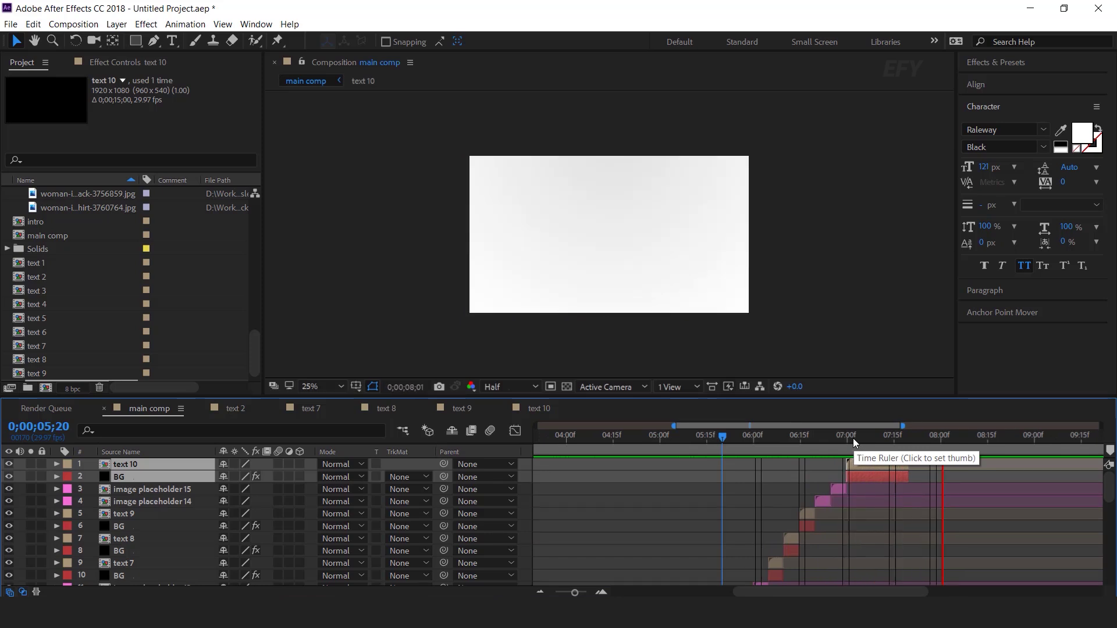
pyautogui.click(895, 443)
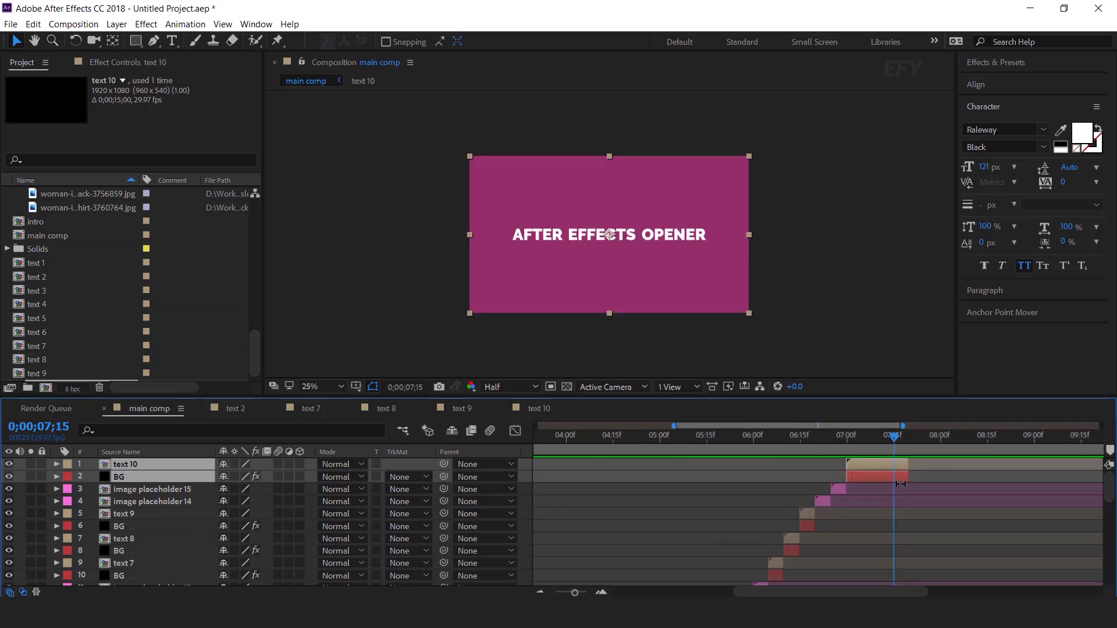
# - Duplicate the image placeholder 14 and 15 layers, stack the copies on top and start them at 0;00;07;20
pyautogui.click(970, 503)
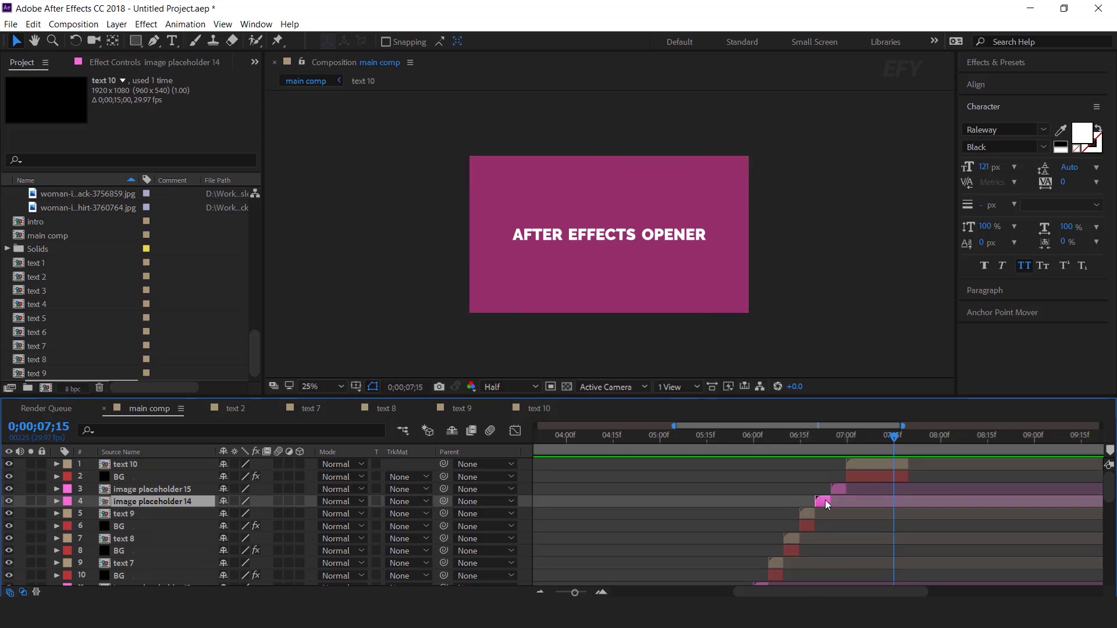
pyautogui.keyDown('shift'); pyautogui.click(837, 493); pyautogui.keyUp('shift')
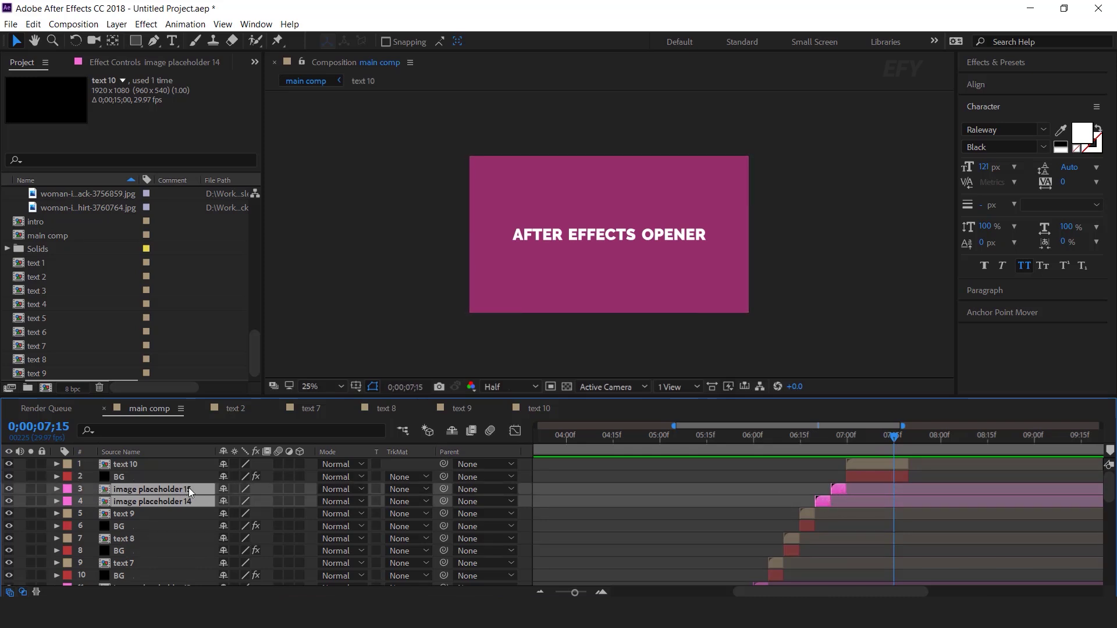
pyautogui.hotkey('ctrl', 'd')
pyautogui.moveTo(187, 496); pyautogui.dragTo(189, 459)
pyautogui.moveTo(824, 480); pyautogui.dragTo(919, 480)
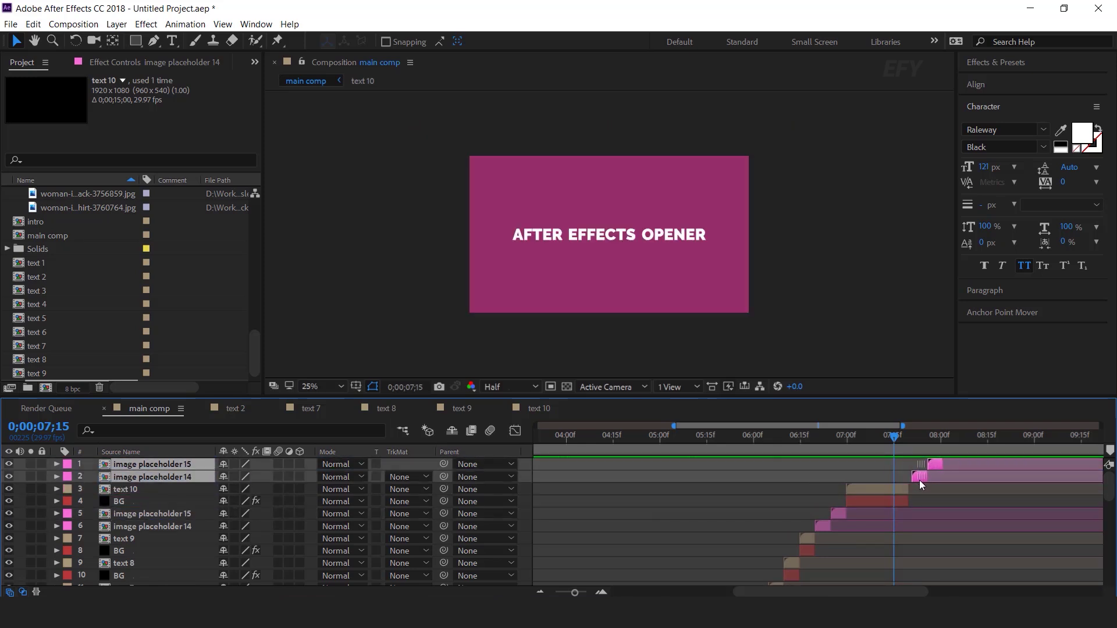
pyautogui.scroll(5, 918, 480)
pyautogui.moveTo(818, 445); pyautogui.dragTo(846, 440)
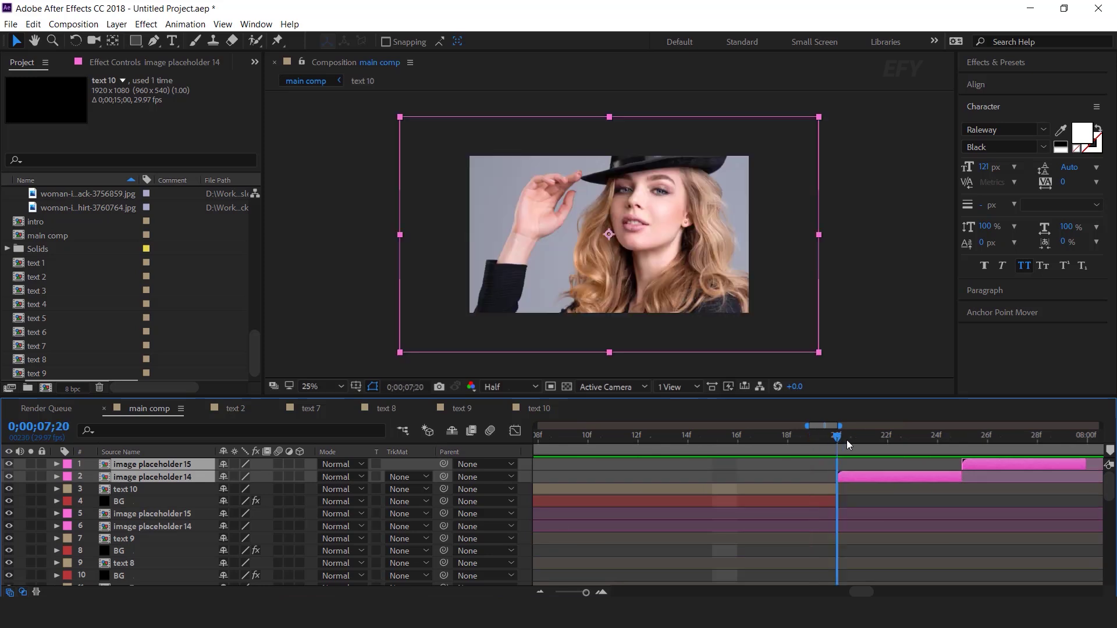
# - Duplicate the new image placeholder 14 and 15 pair again, stack the copies on top and start them at 0;00;08;00
pyautogui.scroll(-3, 896, 473)
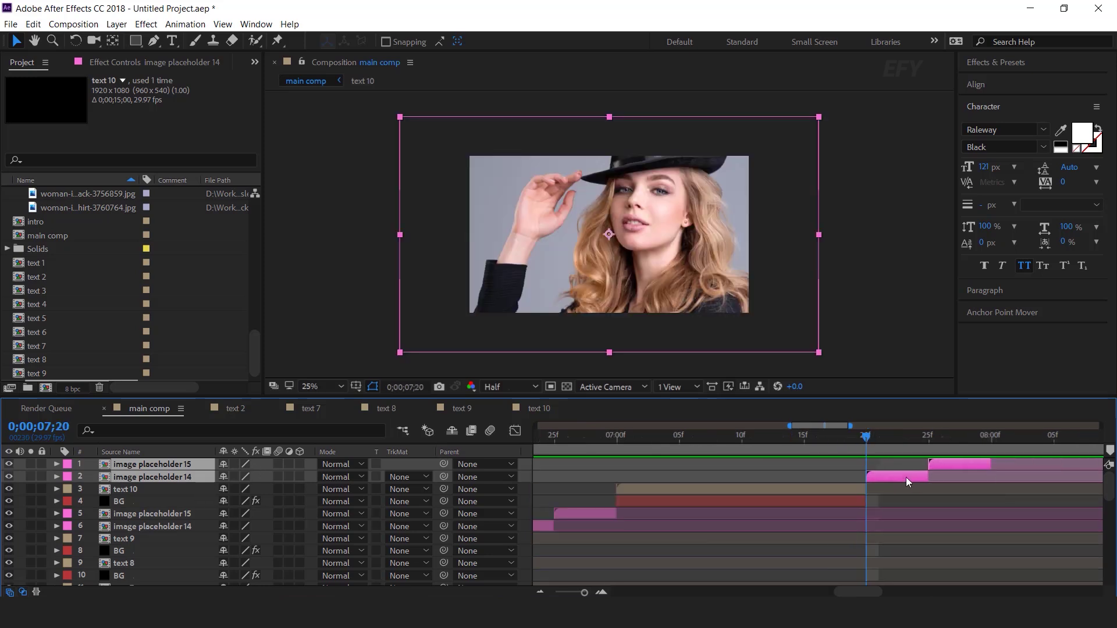
pyautogui.hotkey('ctrl', 'd')
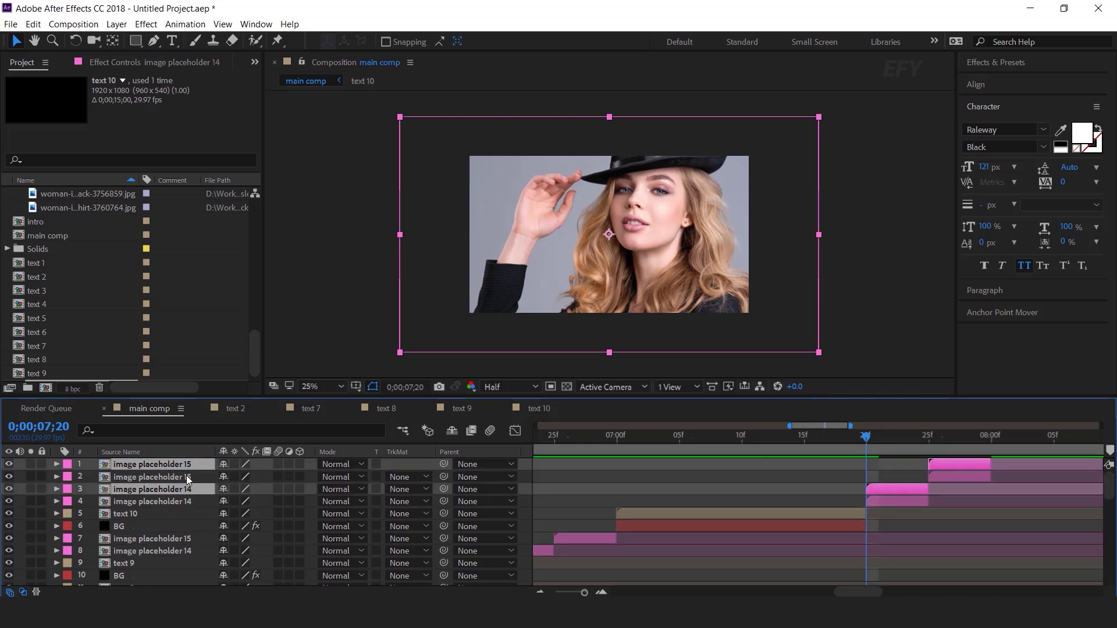
pyautogui.hotkey('ctrl', ']')
pyautogui.moveTo(896, 474); pyautogui.dragTo(1020, 476)
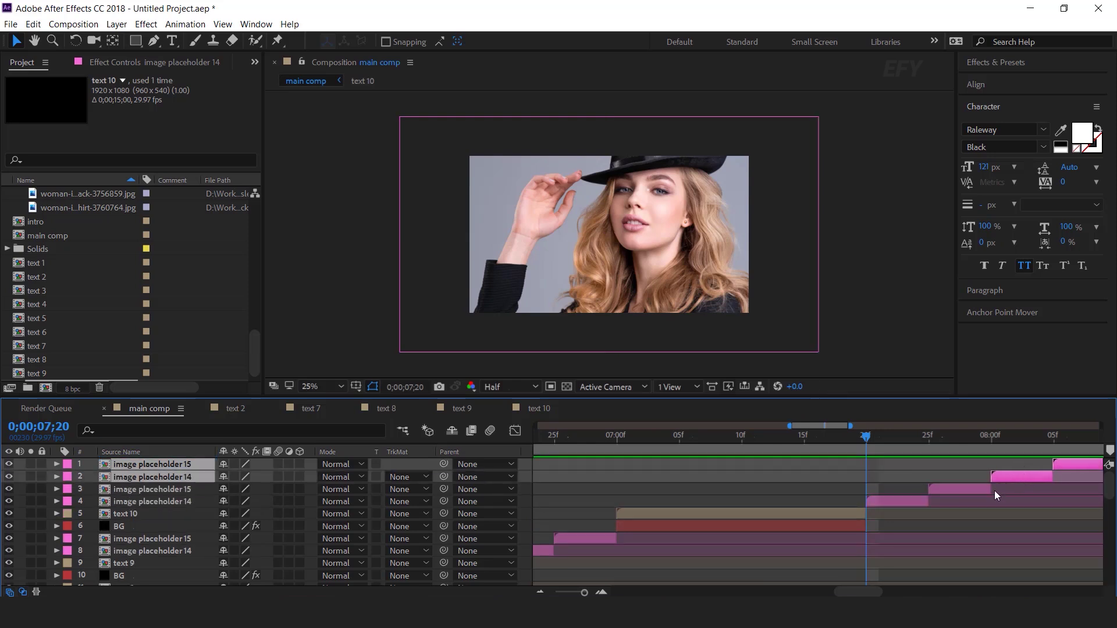
# - Duplicate the image placeholder 15 composition in the project and swap the copy in for the layer starting at 0;00;07;20
pyautogui.moveTo(857, 437); pyautogui.dragTo(881, 453)
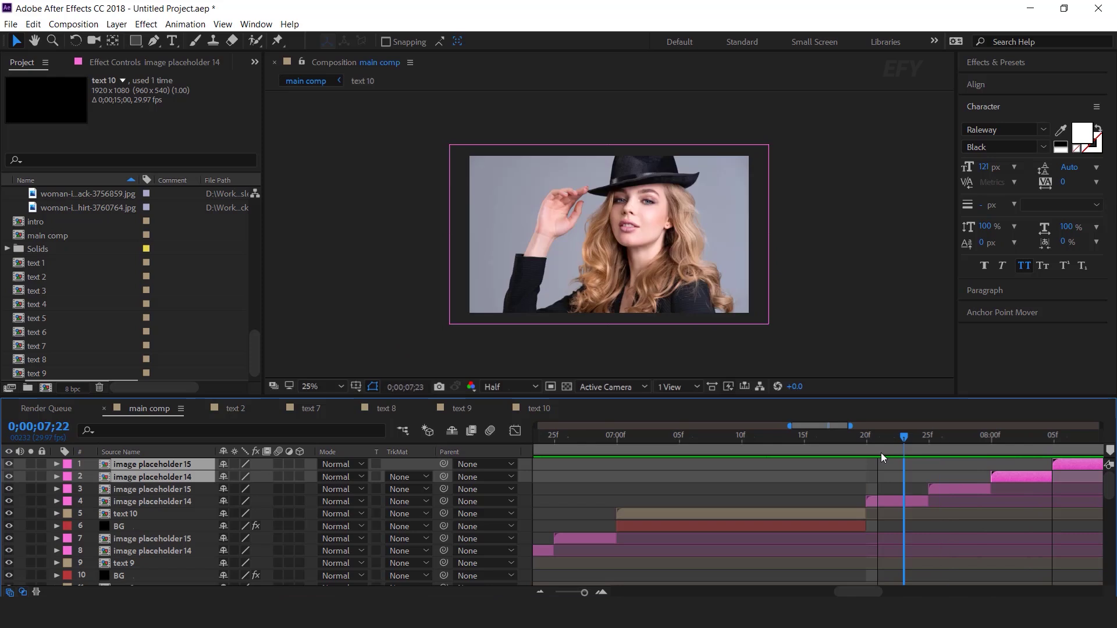
pyautogui.click(912, 520)
pyautogui.click(901, 500)
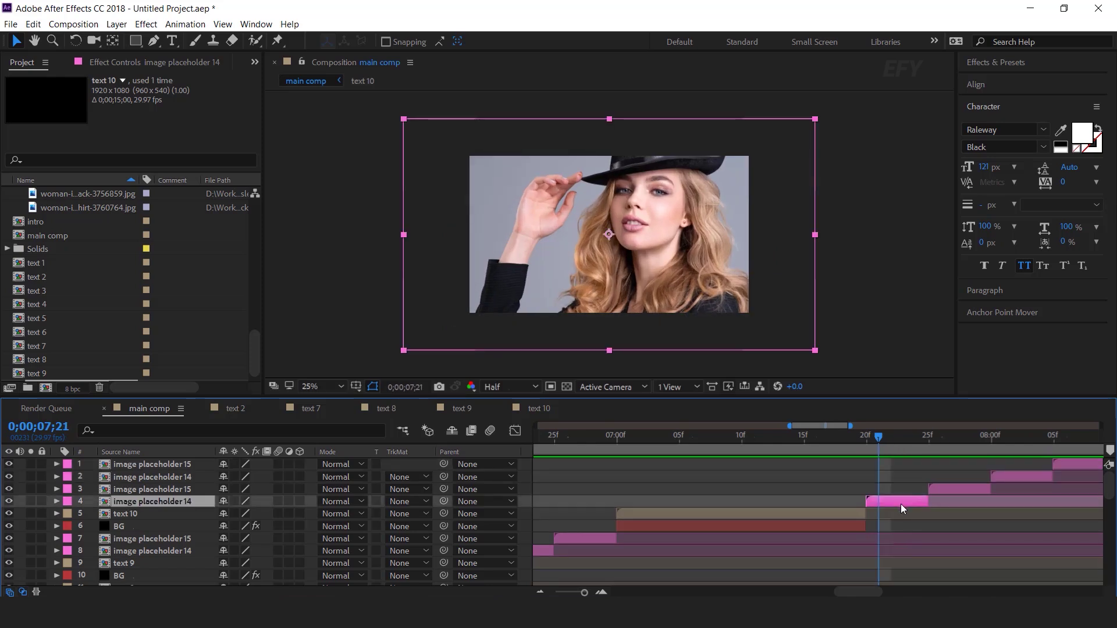
pyautogui.scroll(10, 99, 277)
pyautogui.click(110, 222)
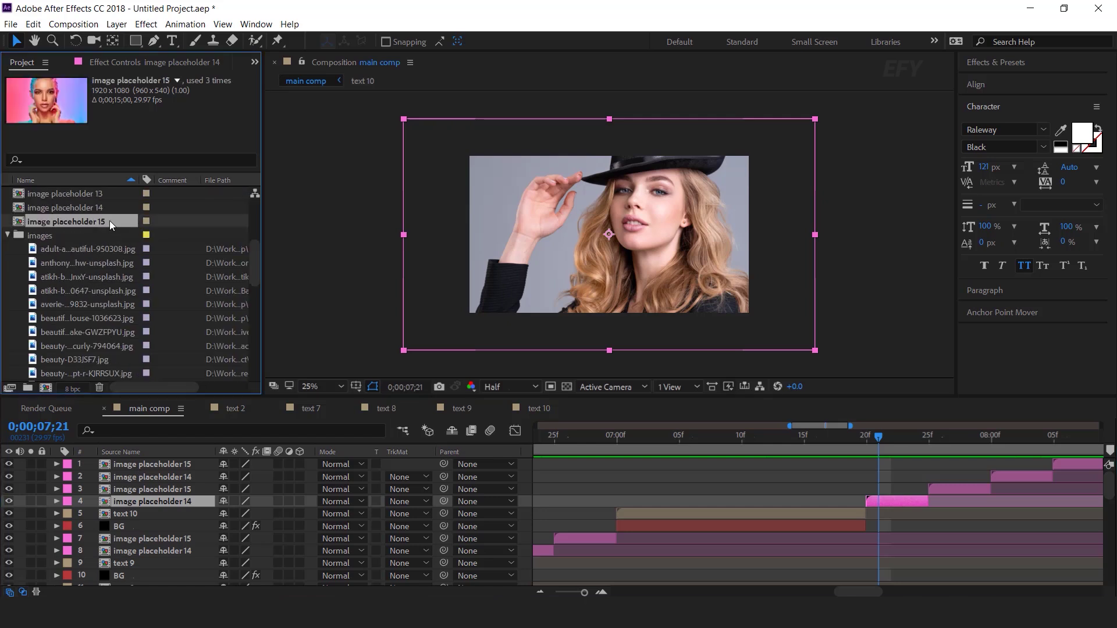
pyautogui.hotkey('ctrl', 'd')
pyautogui.moveTo(109, 195); pyautogui.dragTo(200, 500)
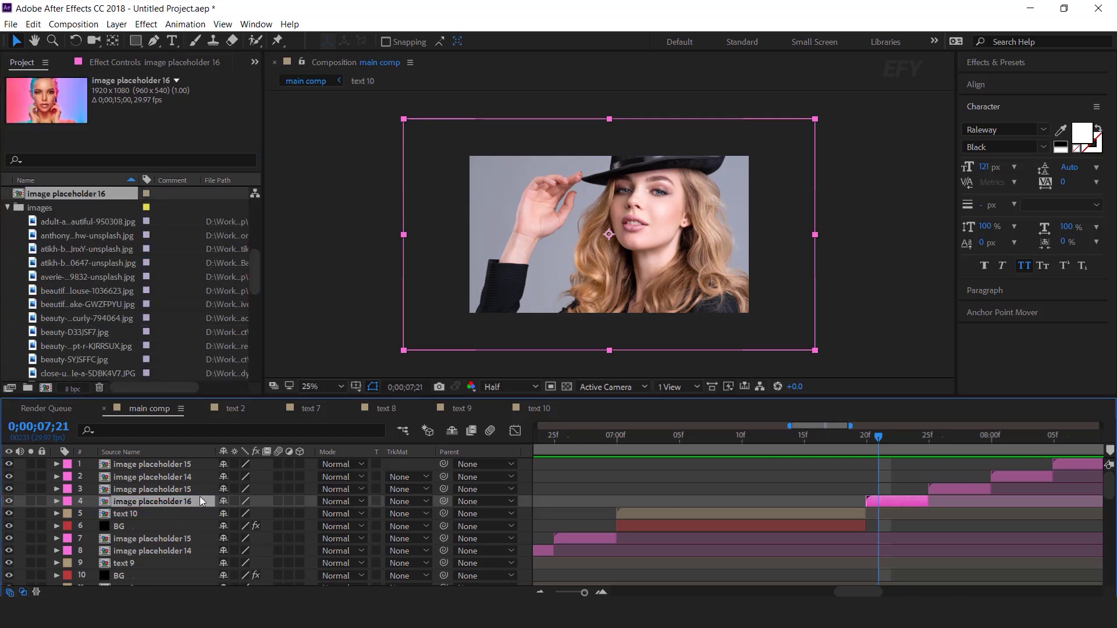
# - Duplicate the image placeholder 16 composition and swap the copy in for the layer starting at 0;00;07;25
pyautogui.click(186, 489)
pyautogui.click(106, 192)
pyautogui.hotkey('ctrl', 'd')
pyautogui.moveTo(120, 198); pyautogui.dragTo(186, 490)
# - Duplicate the image placeholder 17 composition and swap the copy in for the layer starting at 0;00;08;00
pyautogui.click(110, 193)
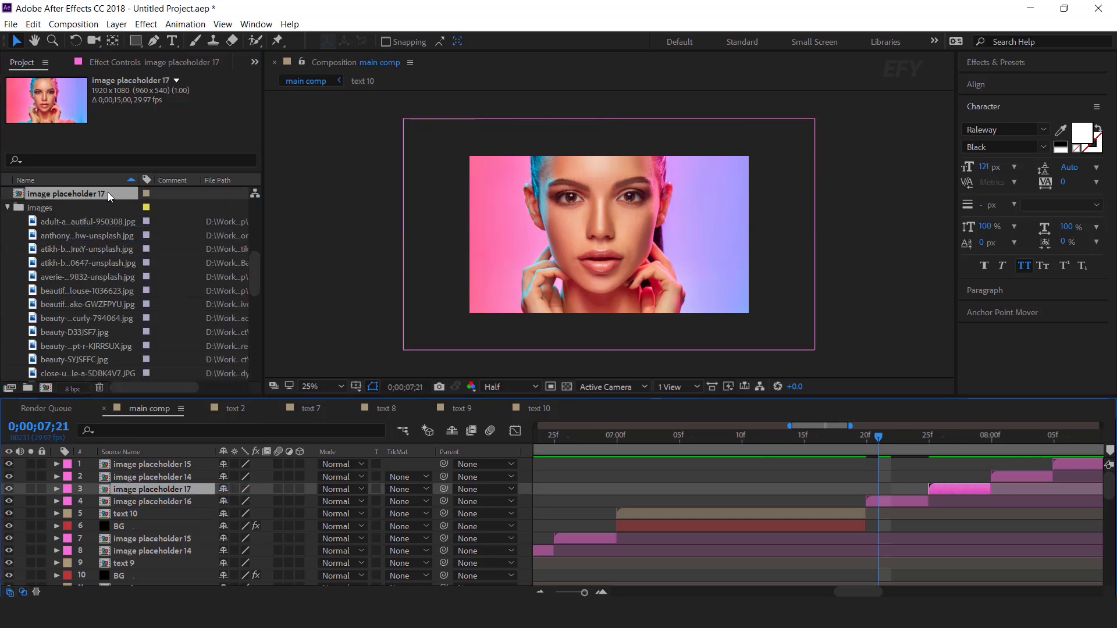
pyautogui.hotkey('ctrl', 'd')
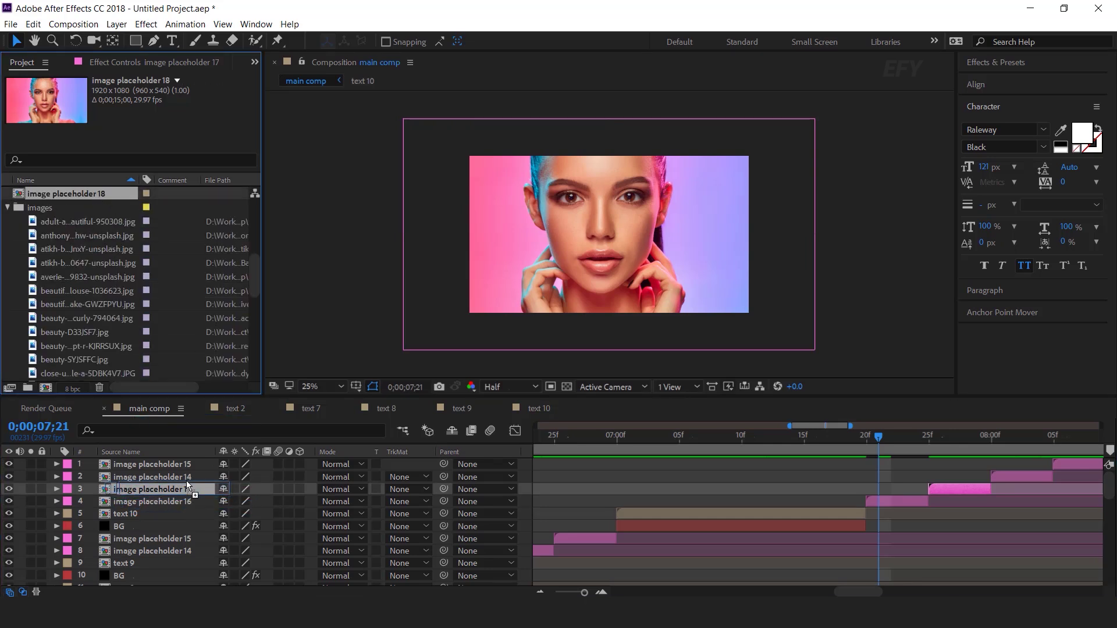
pyautogui.moveTo(95, 194); pyautogui.dragTo(99, 200)
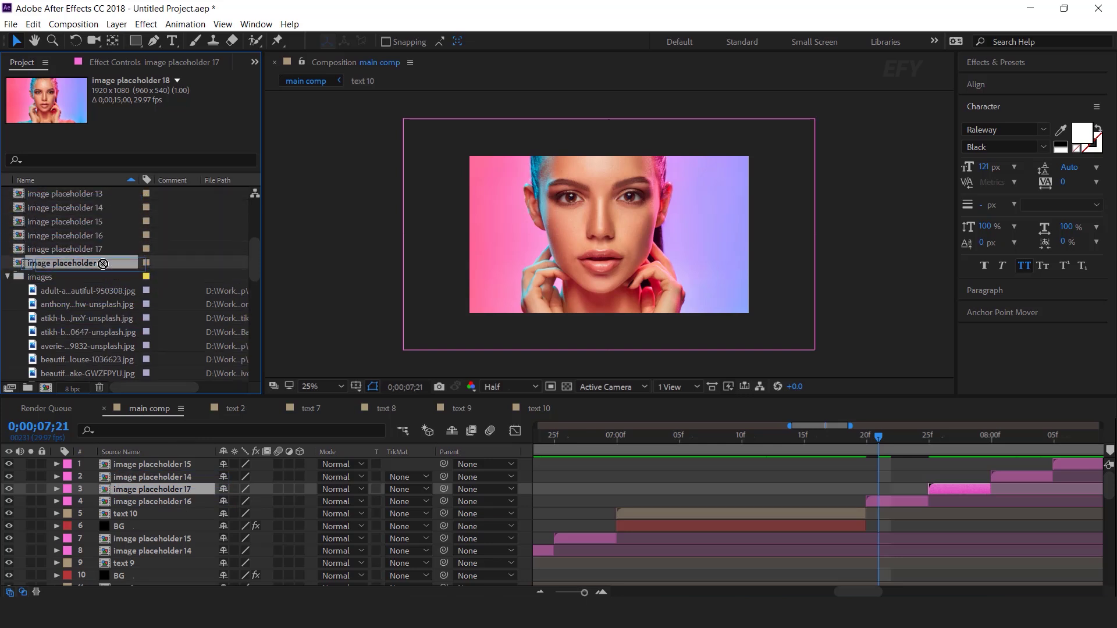
pyautogui.click(185, 476)
pyautogui.moveTo(96, 264); pyautogui.dragTo(192, 476)
# - Duplicate the image placeholder 18 composition and swap the copy in for the layer starting at 0;00;08;05
pyautogui.click(191, 465)
pyautogui.click(89, 263)
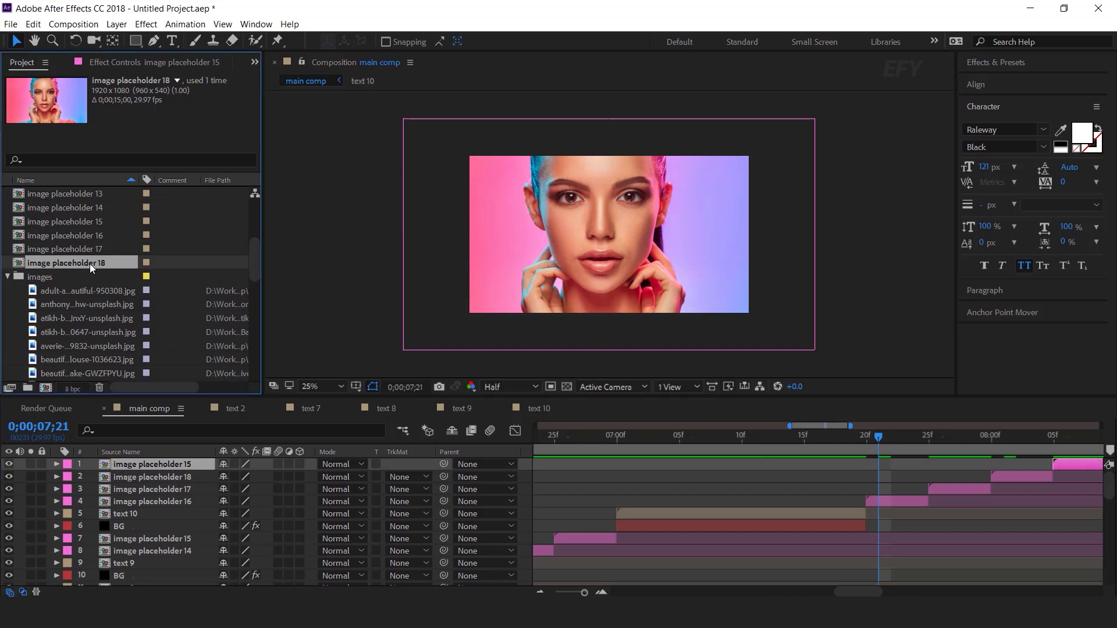
pyautogui.hotkey('ctrl', 'd')
pyautogui.moveTo(99, 195); pyautogui.dragTo(187, 468)
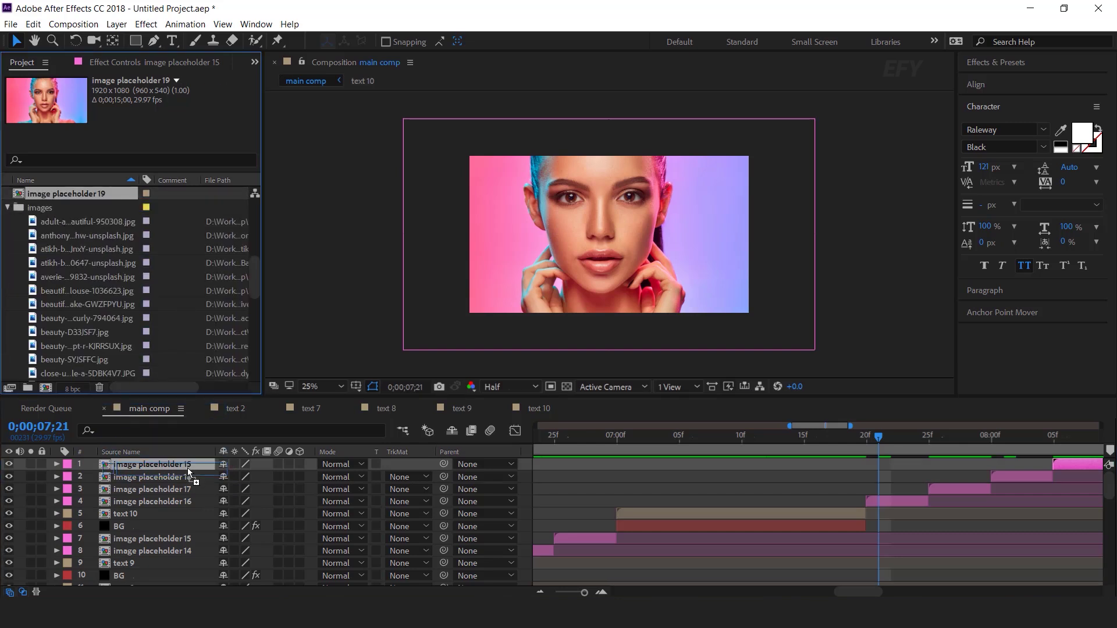
# - Open the image placeholder 16 composition and look through the imported photos for a replacement for its high-fashion picture
pyautogui.click(899, 442)
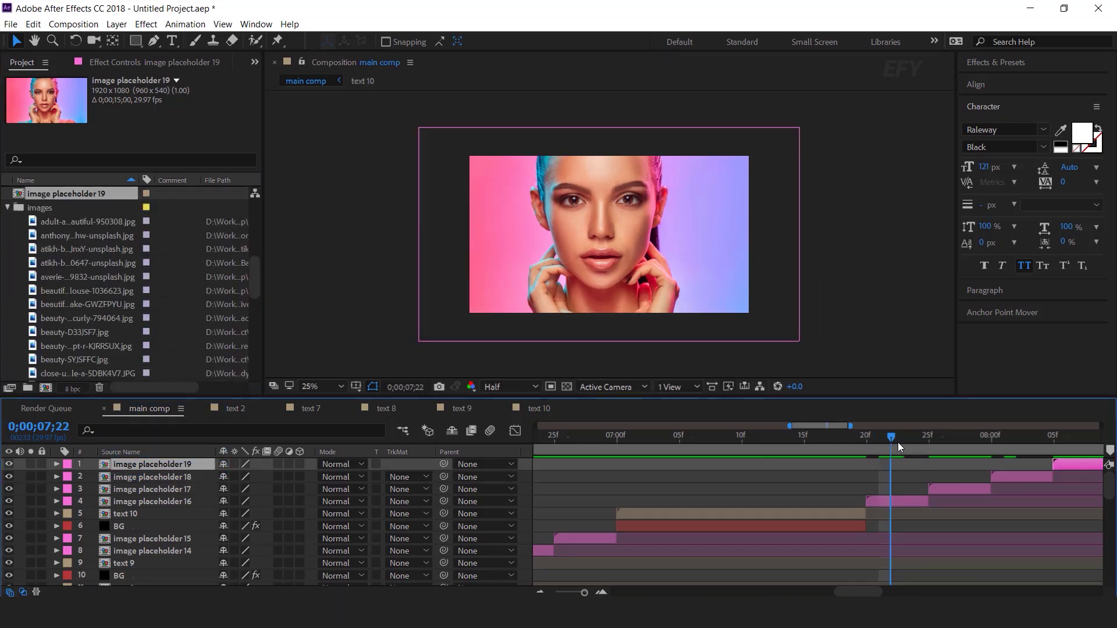
pyautogui.doubleClick(906, 504)
pyautogui.click(159, 466)
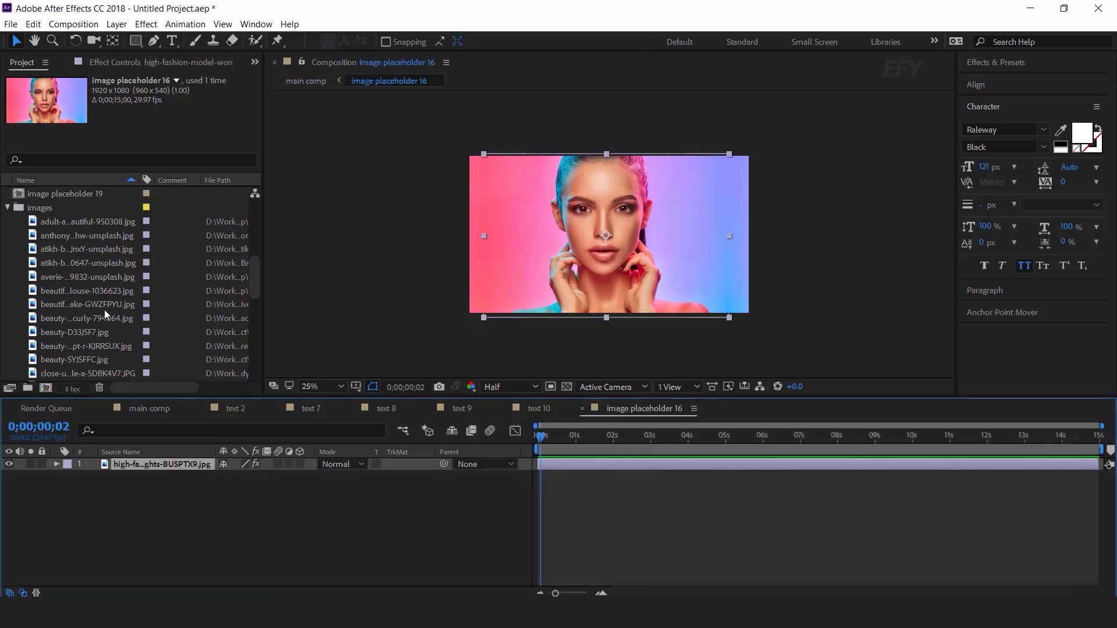
pyautogui.click(87, 319)
pyautogui.click(105, 333)
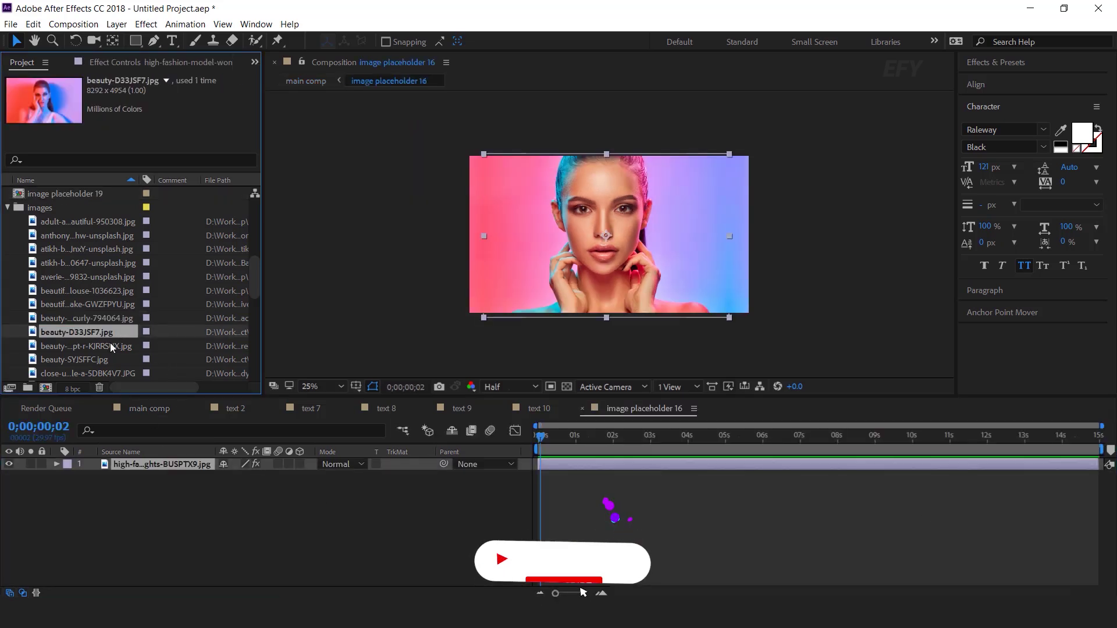
pyautogui.click(109, 345)
pyautogui.scroll(-1, 109, 340)
pyautogui.click(96, 319)
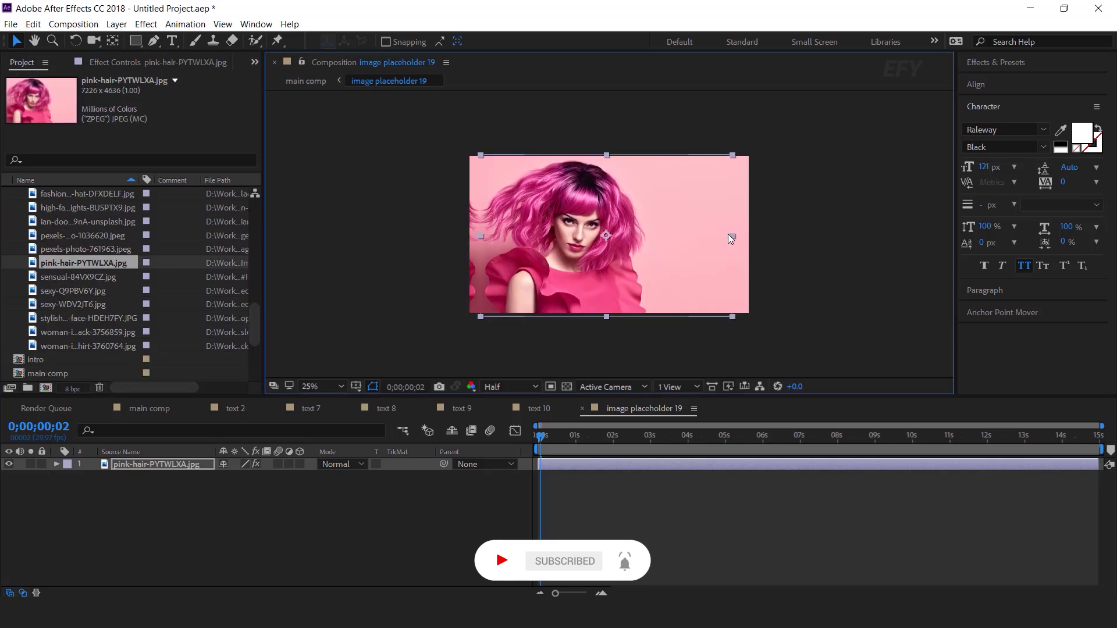
# - Enlarge pink-hair-PYTWLXA.jpg slightly in image placeholder 19 to fill the frame, and return to main comp
pyautogui.moveTo(728, 234); pyautogui.dragTo(739, 236)
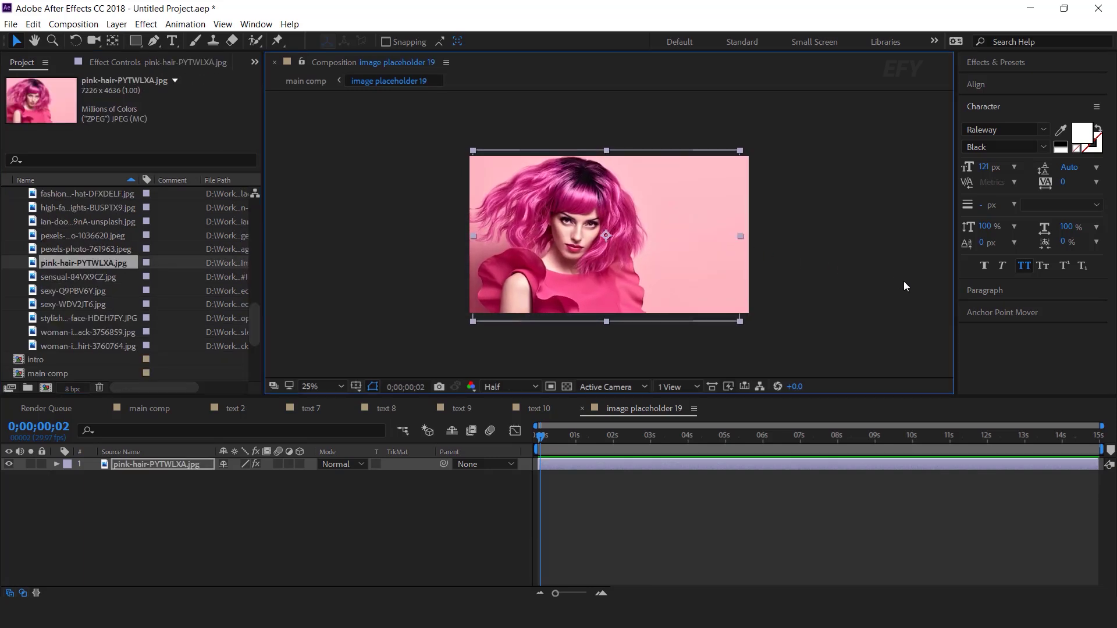
pyautogui.click(872, 289)
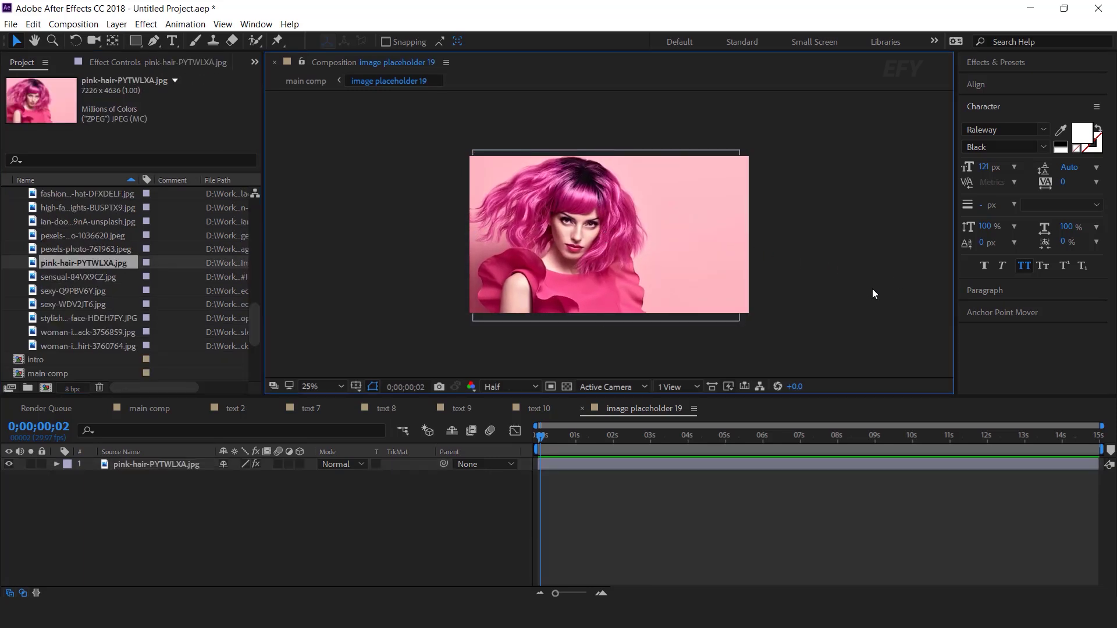
pyautogui.click(148, 408)
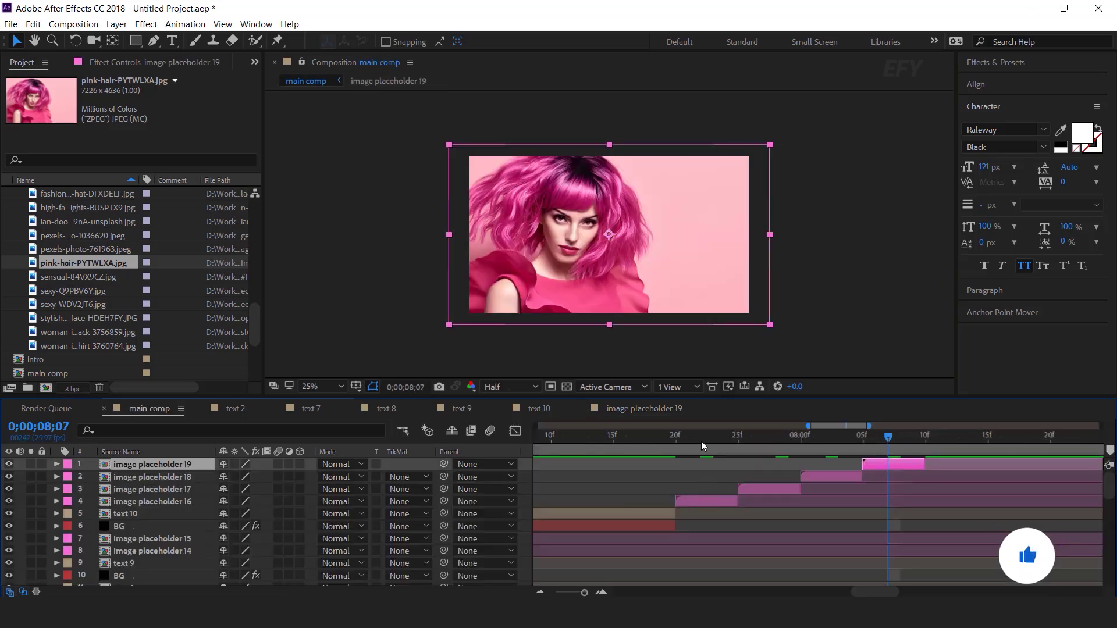
# - Remove the scale animation from the image placeholder 16 layer and set its scale to 100%
pyautogui.click(714, 436)
pyautogui.click(713, 502)
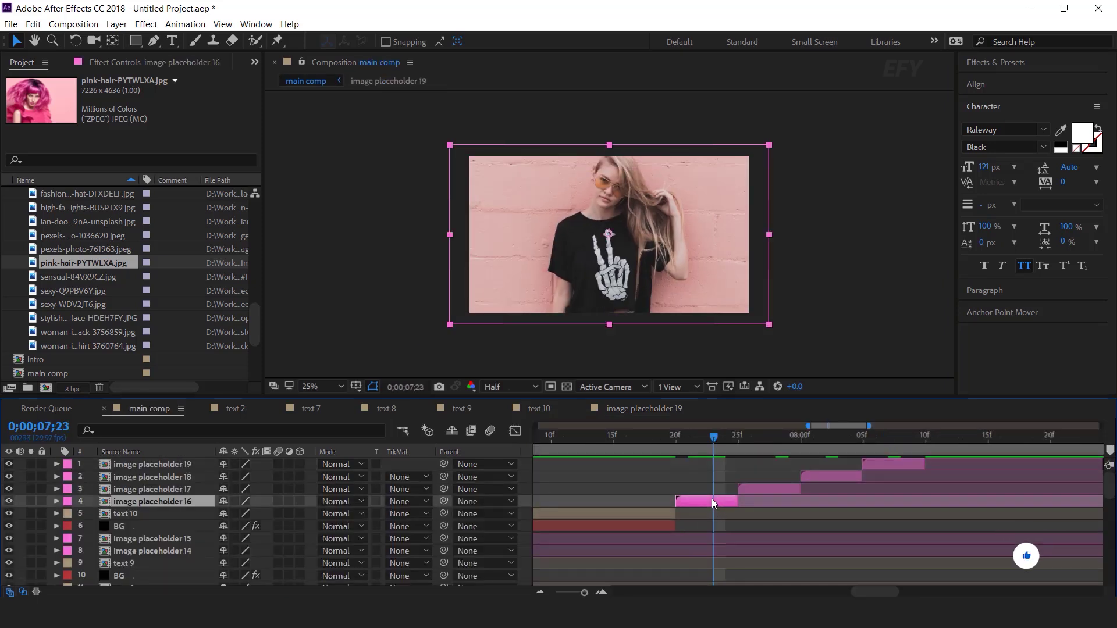
pyautogui.press('s')
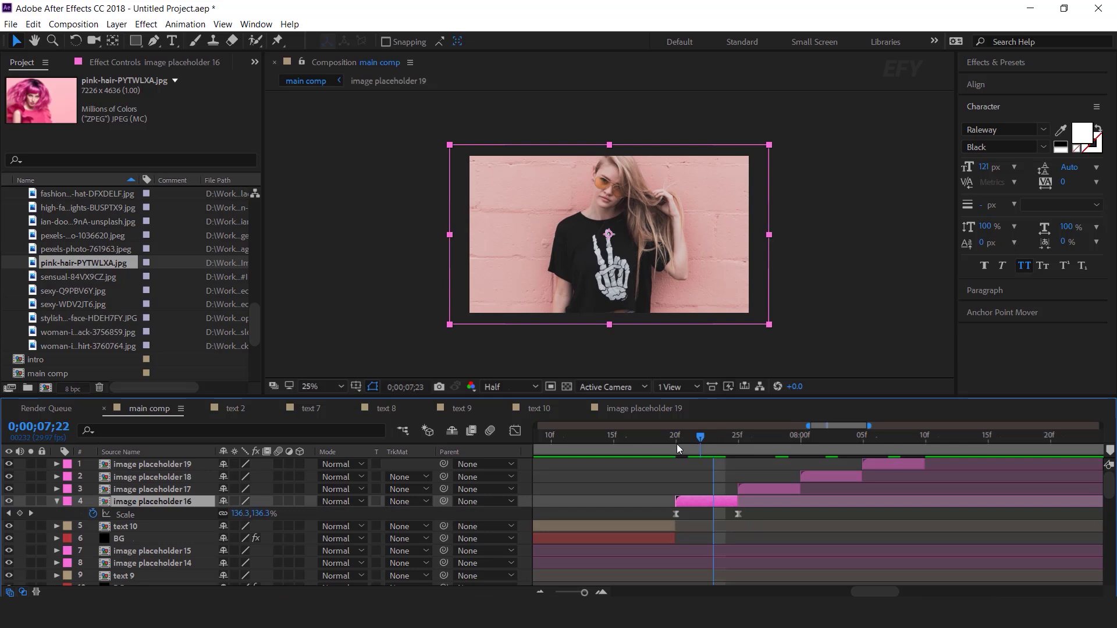
pyautogui.click(677, 446)
pyautogui.moveTo(763, 512); pyautogui.dragTo(642, 516)
pyautogui.click(93, 513)
pyautogui.click(262, 514)
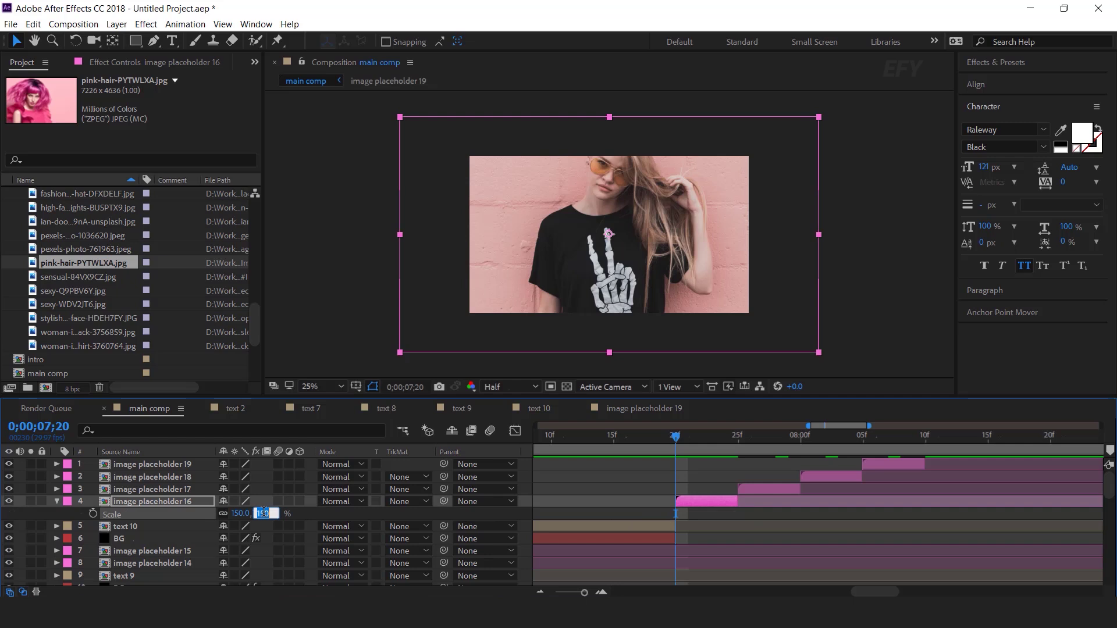
pyautogui.press('Return')
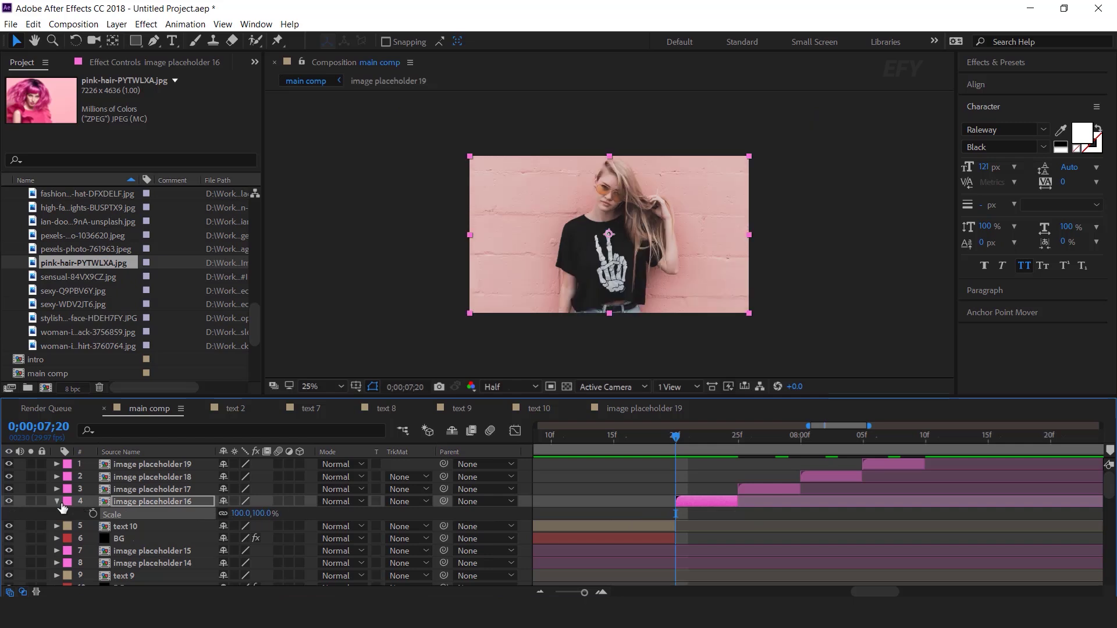
pyautogui.click(58, 501)
# - Delete all scale keyframes from the image placeholder 17, 18 and 19 layers
pyautogui.click(893, 464)
pyautogui.keyDown('shift'); pyautogui.click(774, 489); pyautogui.keyUp('shift')
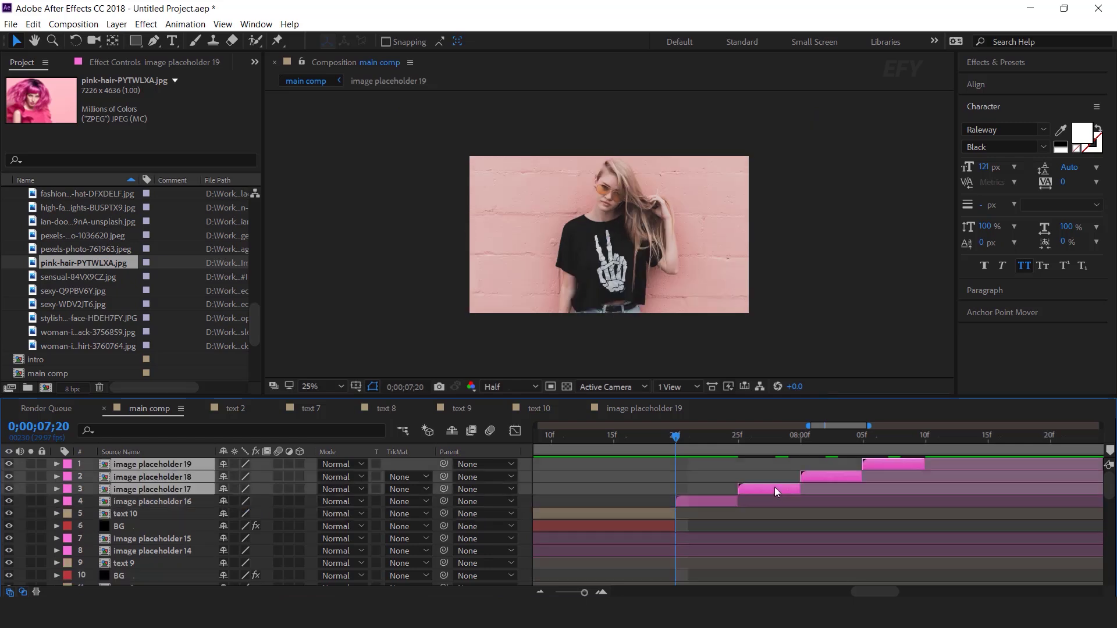
pyautogui.press('u')
pyautogui.moveTo(945, 478); pyautogui.dragTo(721, 529)
pyautogui.press('Delete')
# - Set the scale of the image placeholder 17 and 18 layers to 100%, and collapse the scale properties of placeholders 17 to 19
pyautogui.moveTo(749, 441); pyautogui.dragTo(763, 443)
pyautogui.click(776, 504)
pyautogui.click(778, 515)
pyautogui.click(827, 439)
pyautogui.click(832, 490)
pyautogui.click(265, 501)
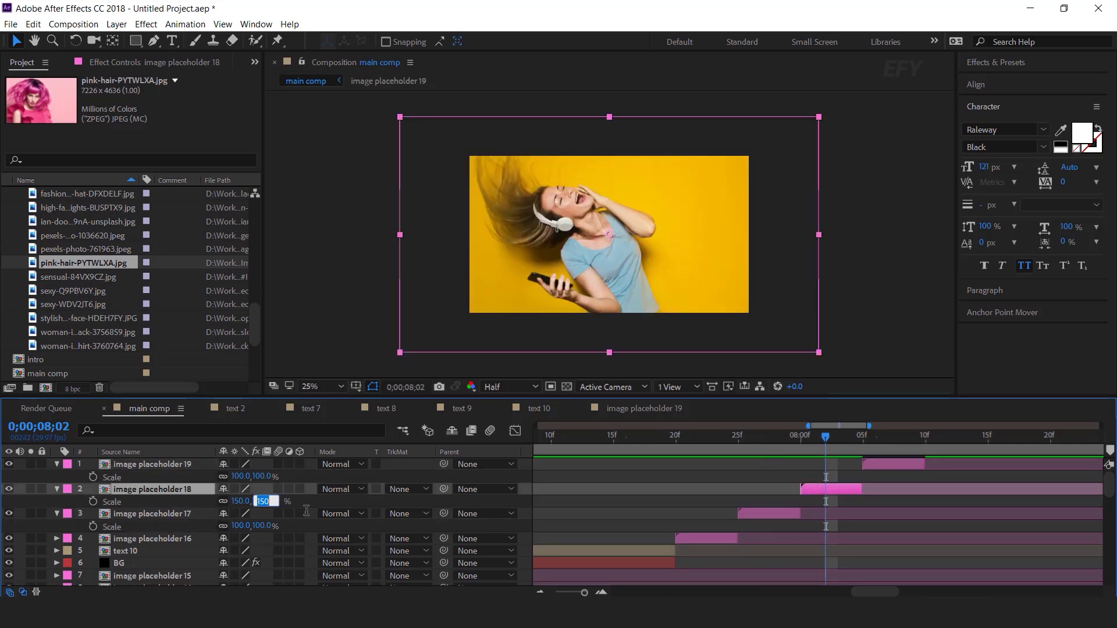
pyautogui.write('100')
pyautogui.press('Return')
pyautogui.click(901, 436)
pyautogui.click(905, 465)
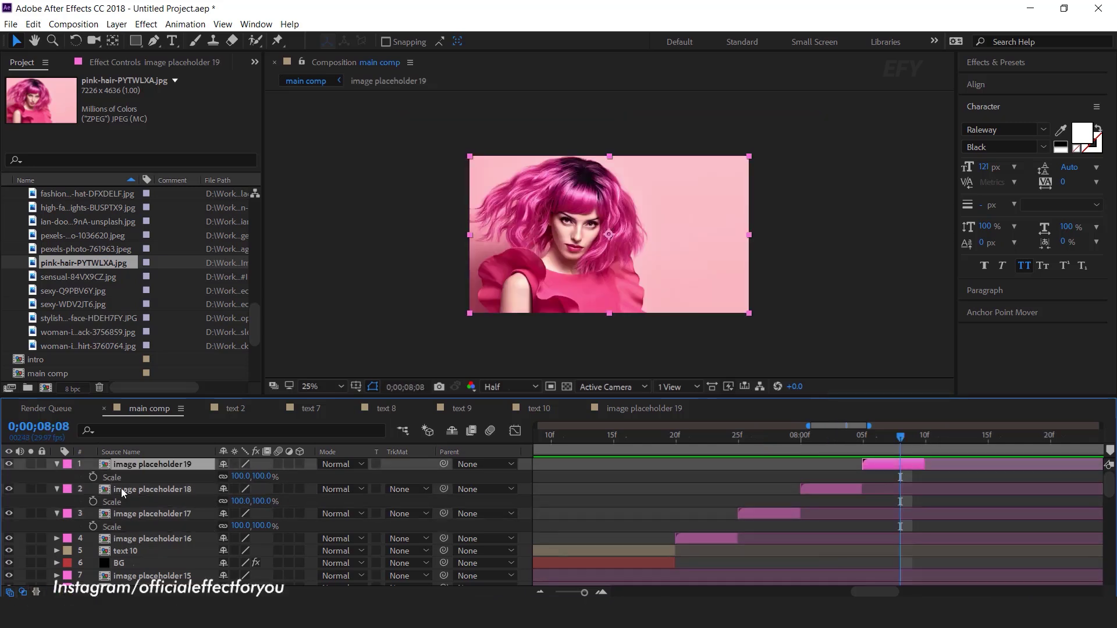
pyautogui.click(56, 464)
pyautogui.click(57, 477)
pyautogui.click(57, 490)
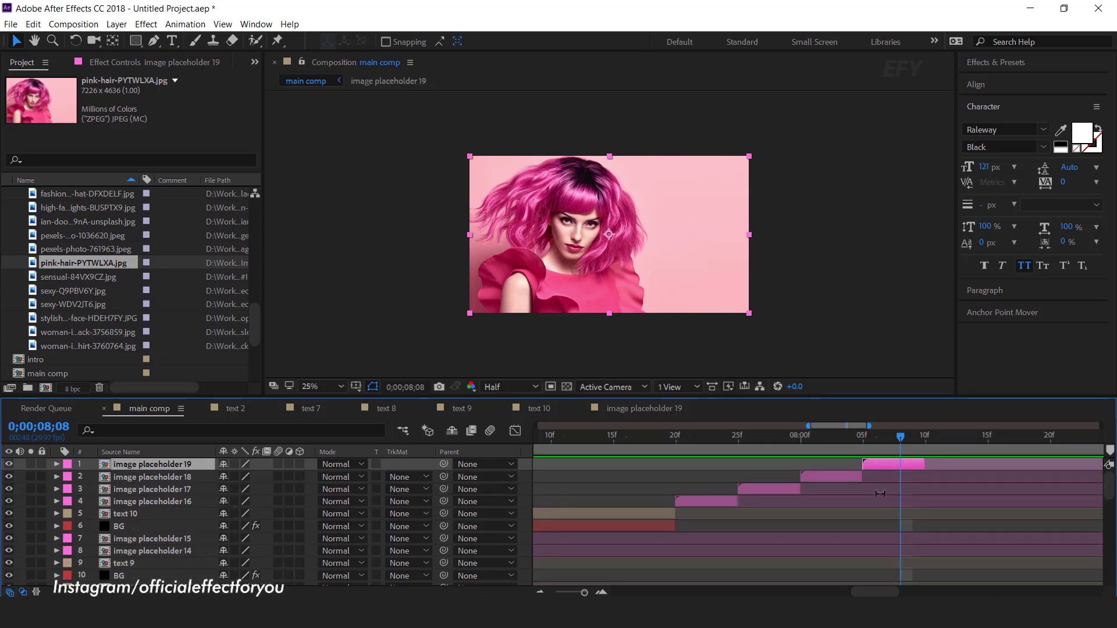
# - Preview main comp from the text 10 scene at 0;00;07;10 through the four new image placeholders
pyautogui.scroll(-4, 745, 517)
pyautogui.click(682, 435)
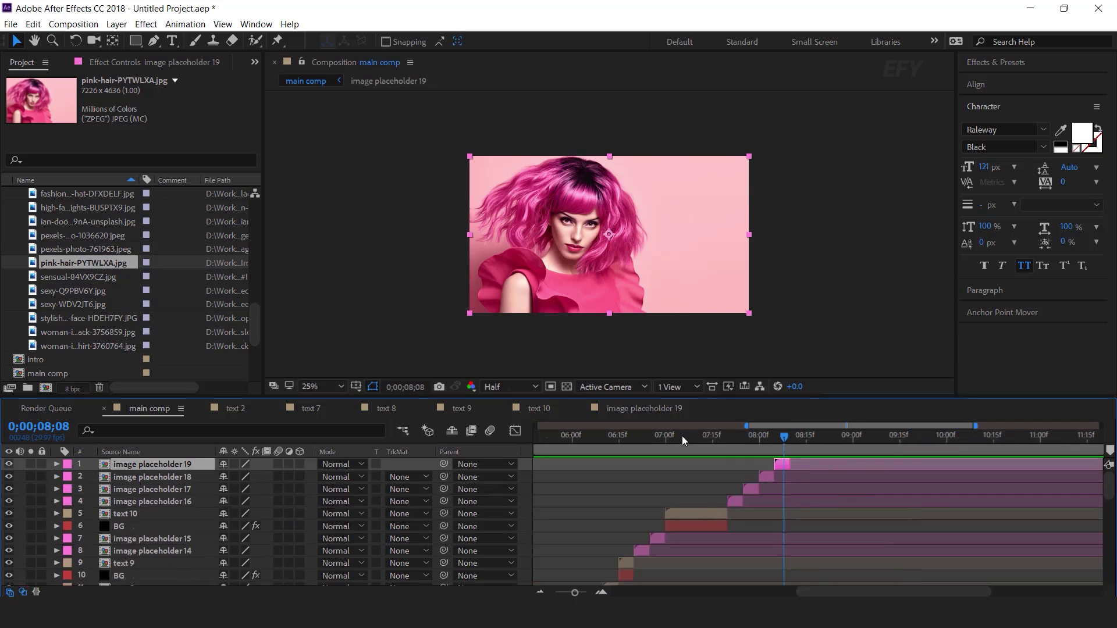
pyautogui.moveTo(731, 438); pyautogui.dragTo(697, 439)
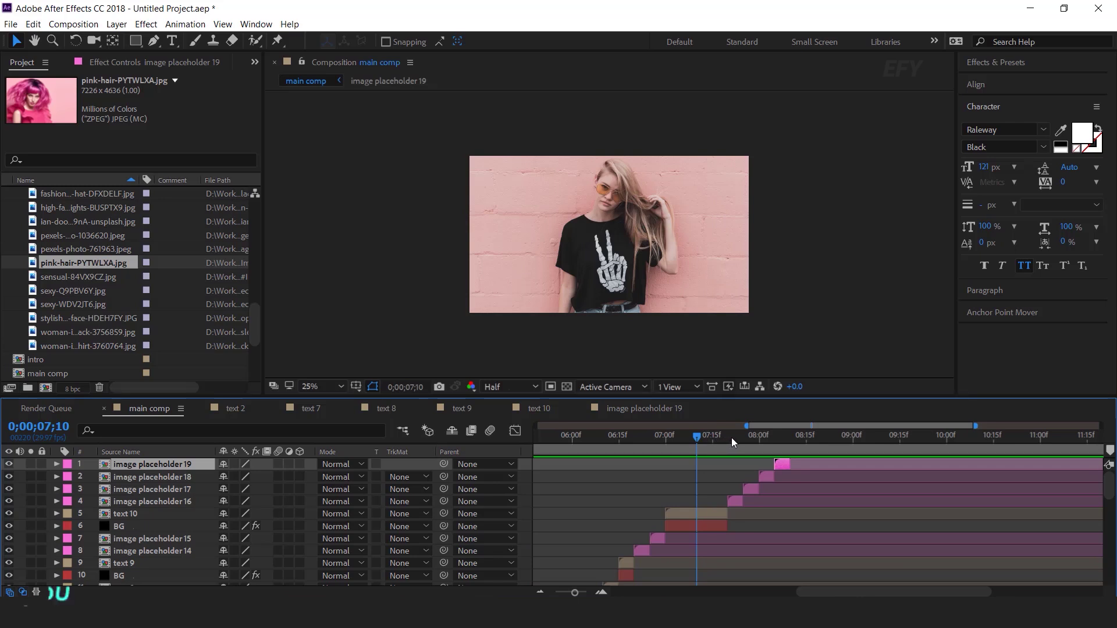
pyautogui.press('space')
pyautogui.click(788, 438)
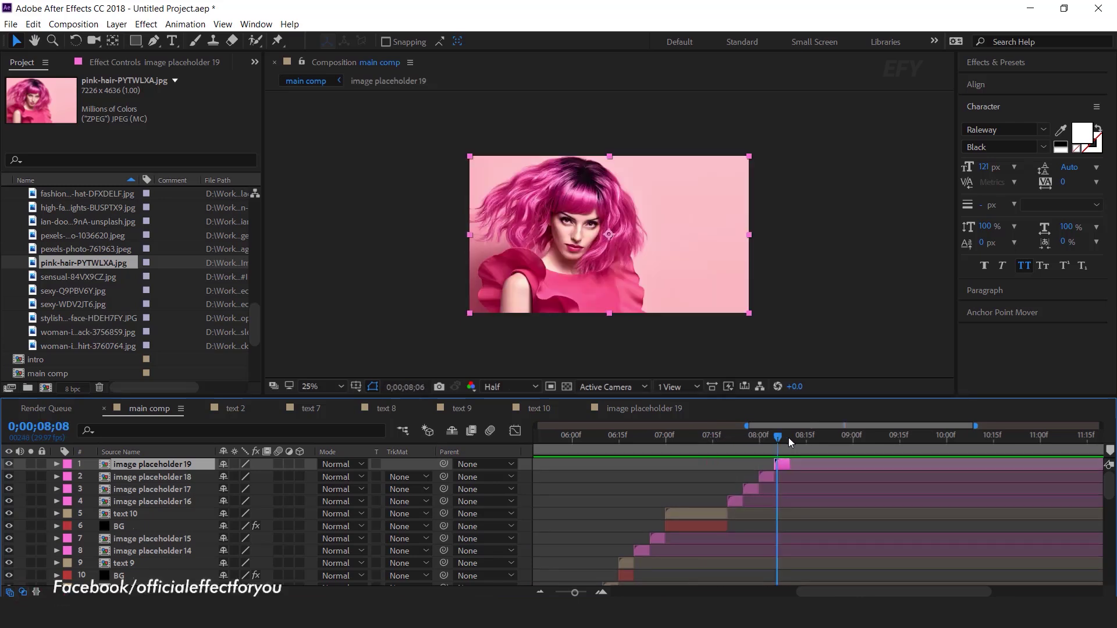
# - Duplicate the intro layer and its BG layer, stack the copies on top and start them at 0;00;08;10
pyautogui.click(790, 438)
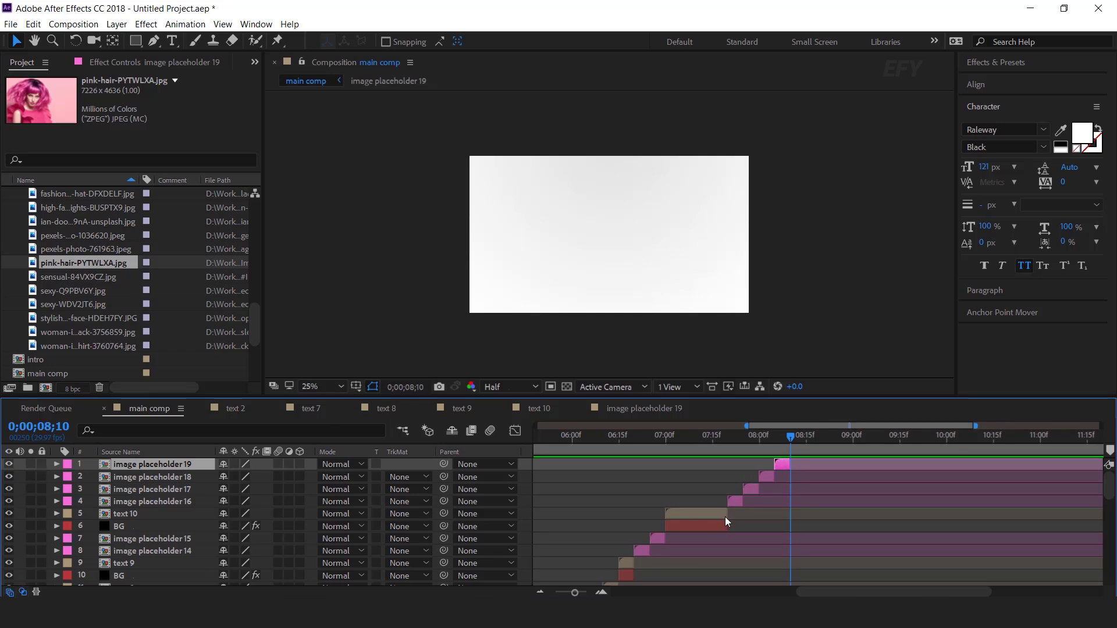
pyautogui.scroll(-10, 725, 517)
pyautogui.click(145, 569)
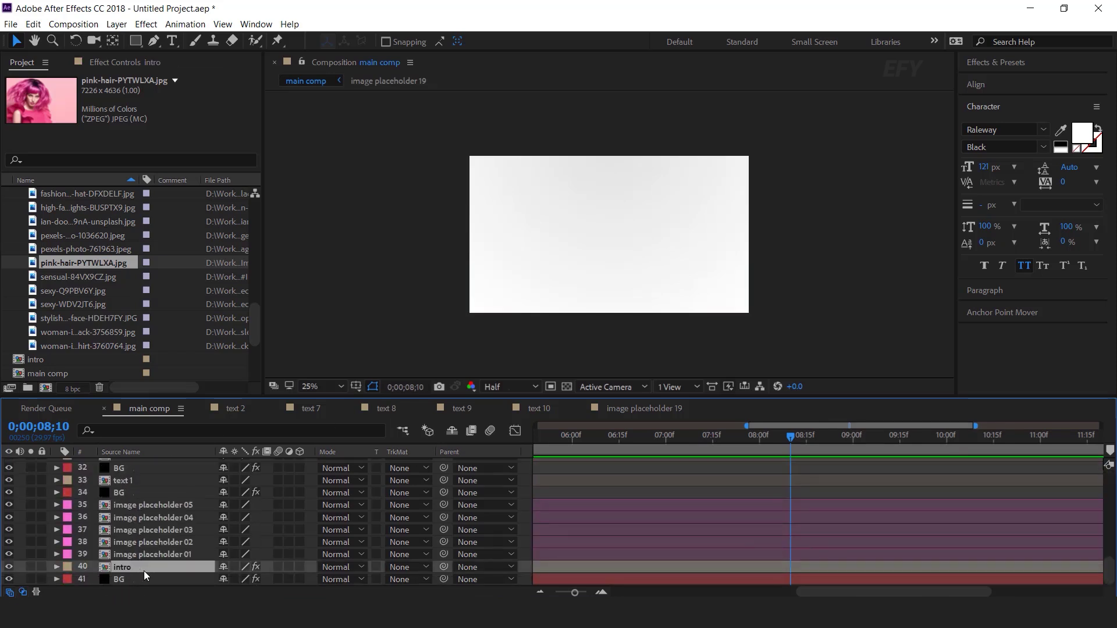
pyautogui.keyDown('shift'); pyautogui.click(135, 578); pyautogui.keyUp('shift')
pyautogui.hotkey('ctrl', 'd')
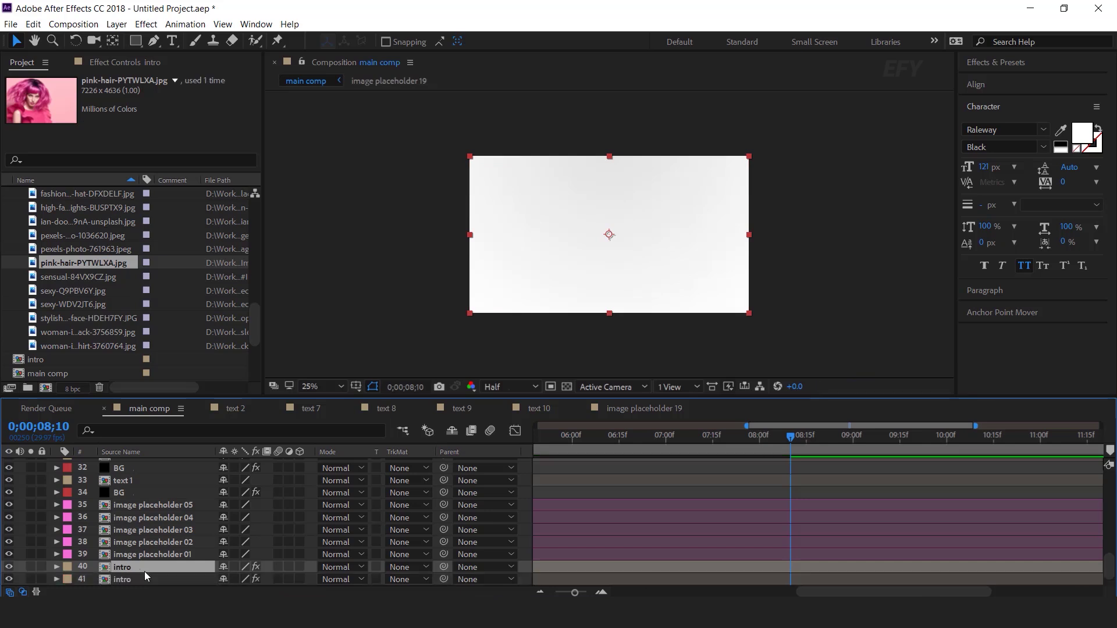
pyautogui.hotkey('ctrl', 'shift', ']')
pyautogui.scroll(10, 144, 573)
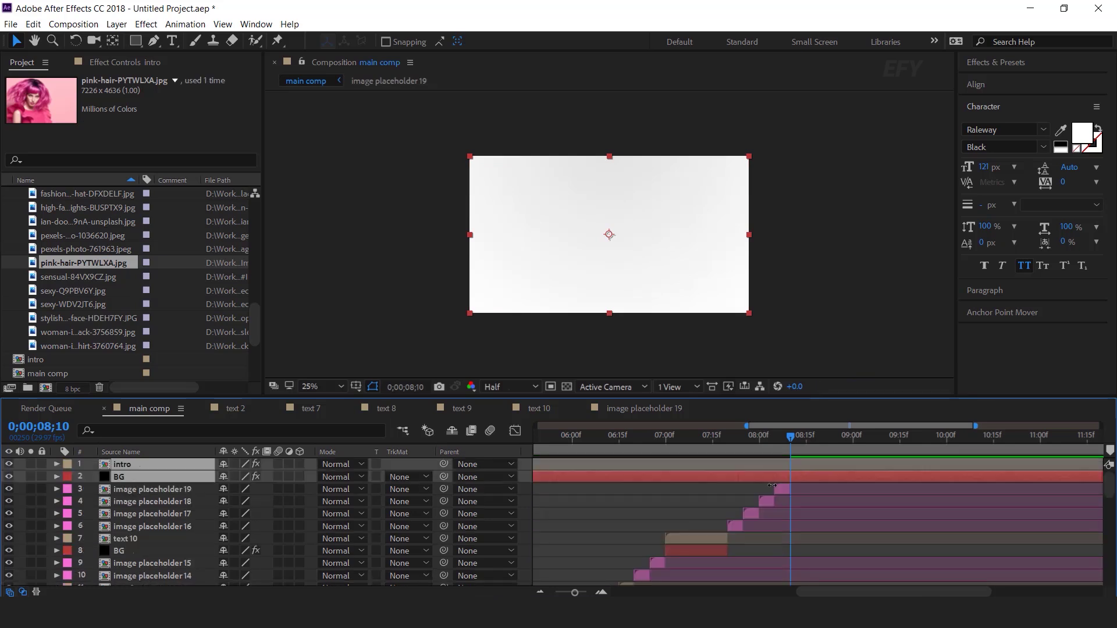
pyautogui.press('[')
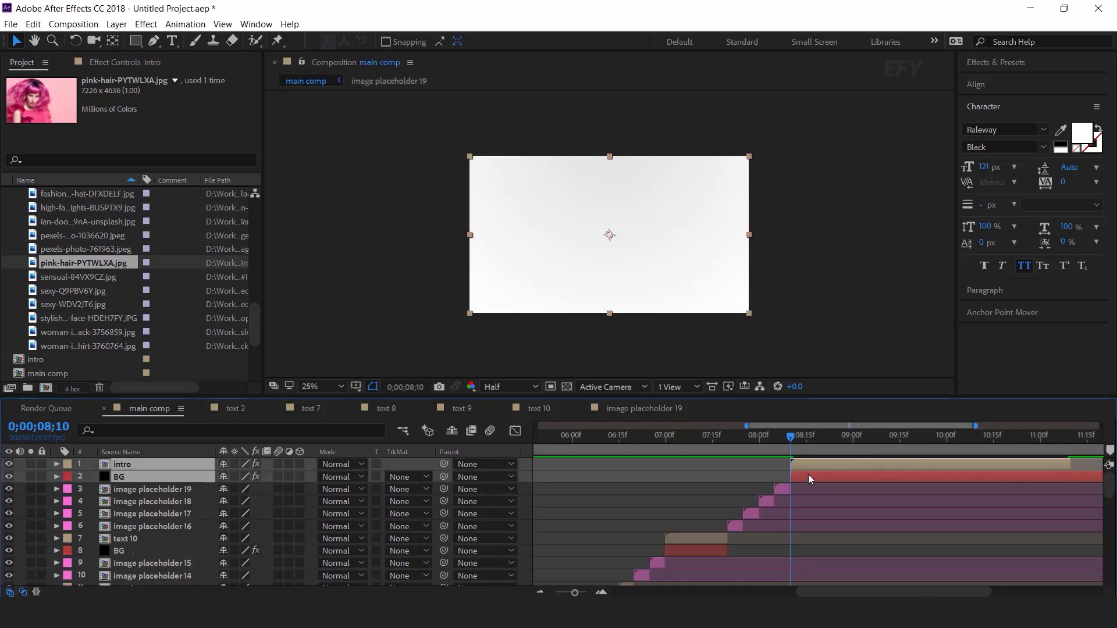
# - Duplicate the intro composition in the project and rename the copy as outro
pyautogui.moveTo(780, 434); pyautogui.dragTo(809, 437)
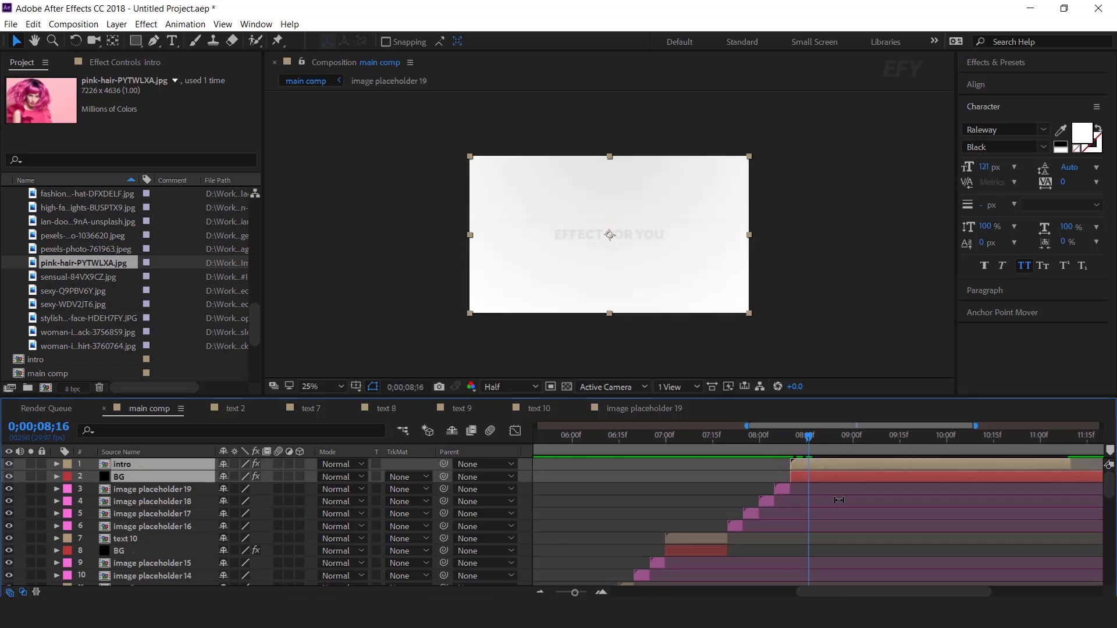
pyautogui.click(174, 501)
pyautogui.click(132, 465)
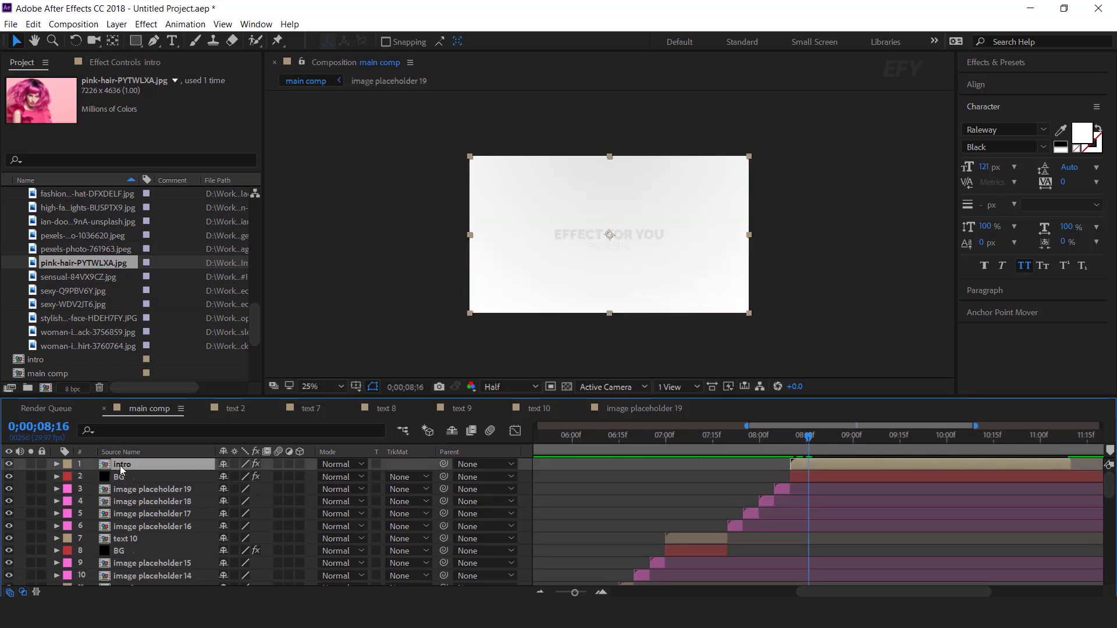
pyautogui.click(46, 360)
pyautogui.hotkey('ctrl', 'd')
pyautogui.scroll(-5, 61, 375)
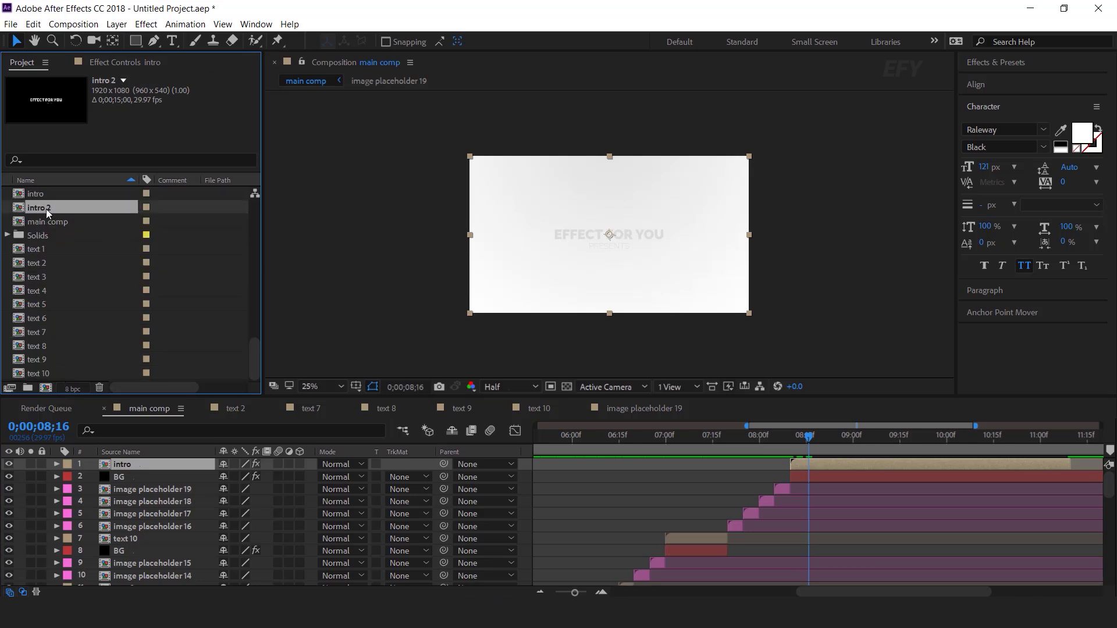
pyautogui.press('Return')
pyautogui.write('outro')
pyautogui.press('Return')
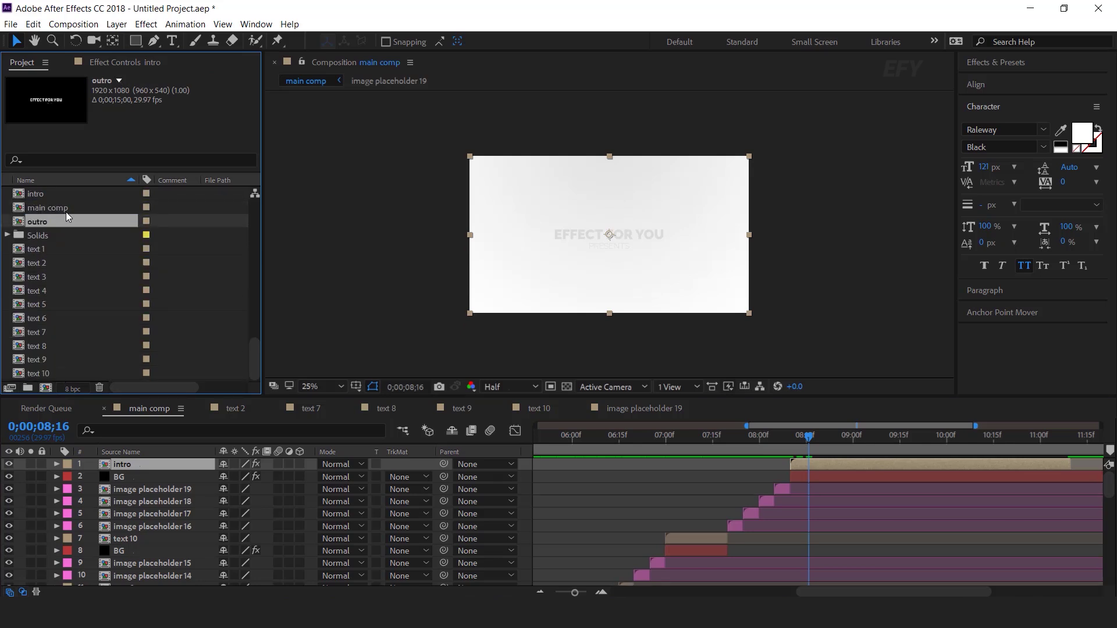
# - Replace the top intro layer in main comp with the outro composition and extend its end to about 14 seconds
pyautogui.moveTo(45, 224); pyautogui.dragTo(128, 466)
pyautogui.moveTo(808, 437); pyautogui.dragTo(830, 463)
pyautogui.press('u')
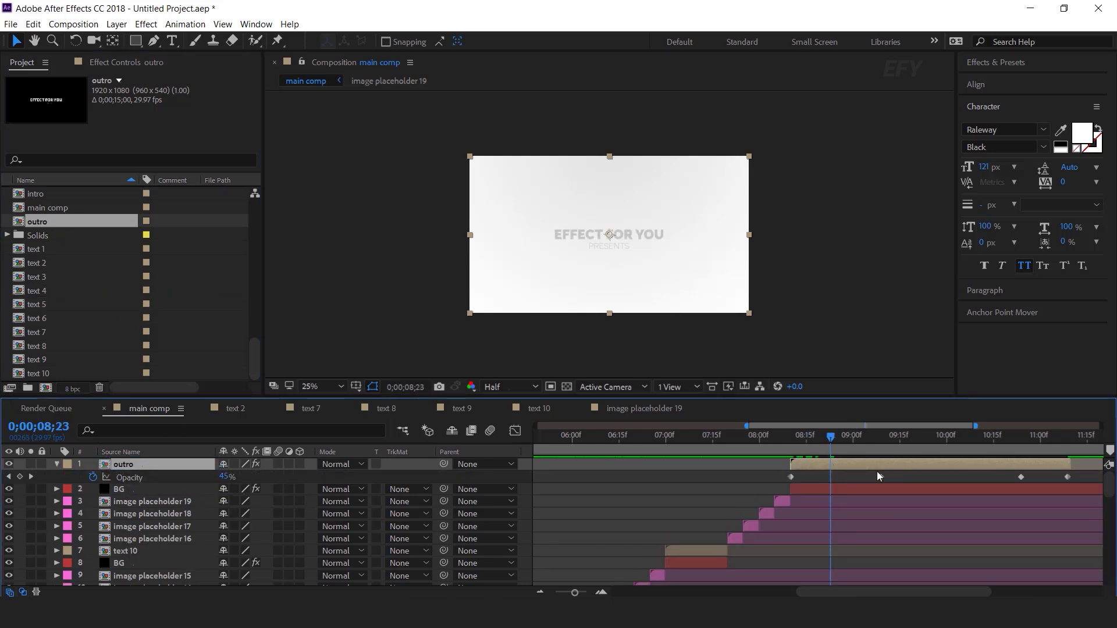
pyautogui.press('-')
pyautogui.press('-')
pyautogui.moveTo(960, 464); pyautogui.dragTo(1055, 462)
# - Delete all opacity keyframes from the outro layer, raise its opacity, and collapse the layer's properties
pyautogui.moveTo(981, 476); pyautogui.dragTo(797, 481)
pyautogui.press('Delete')
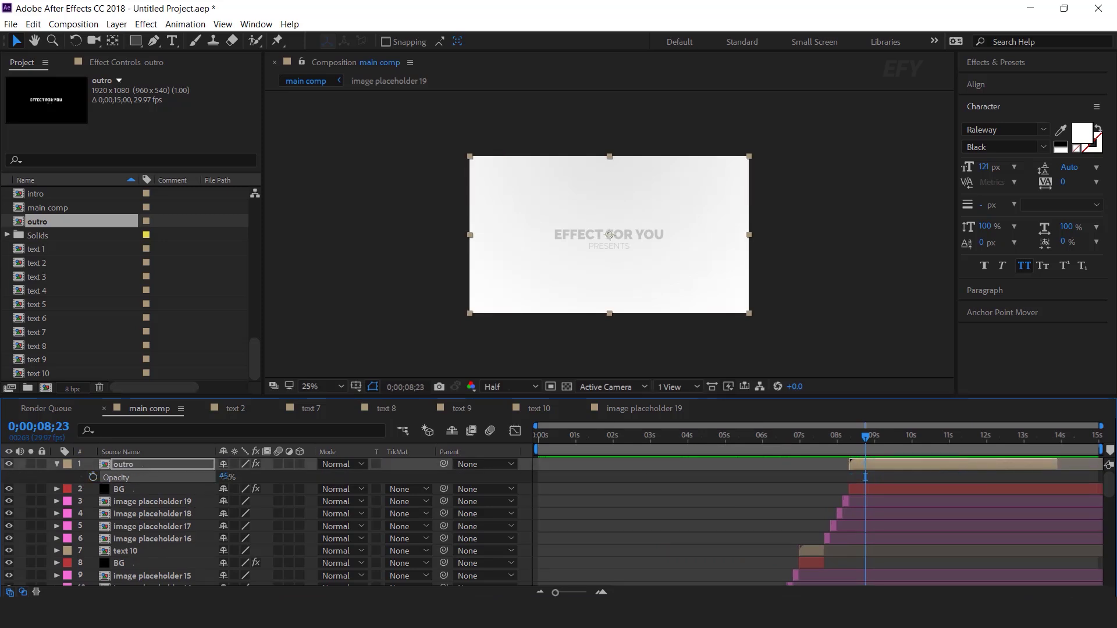
pyautogui.moveTo(225, 476); pyautogui.dragTo(264, 476)
pyautogui.click(57, 464)
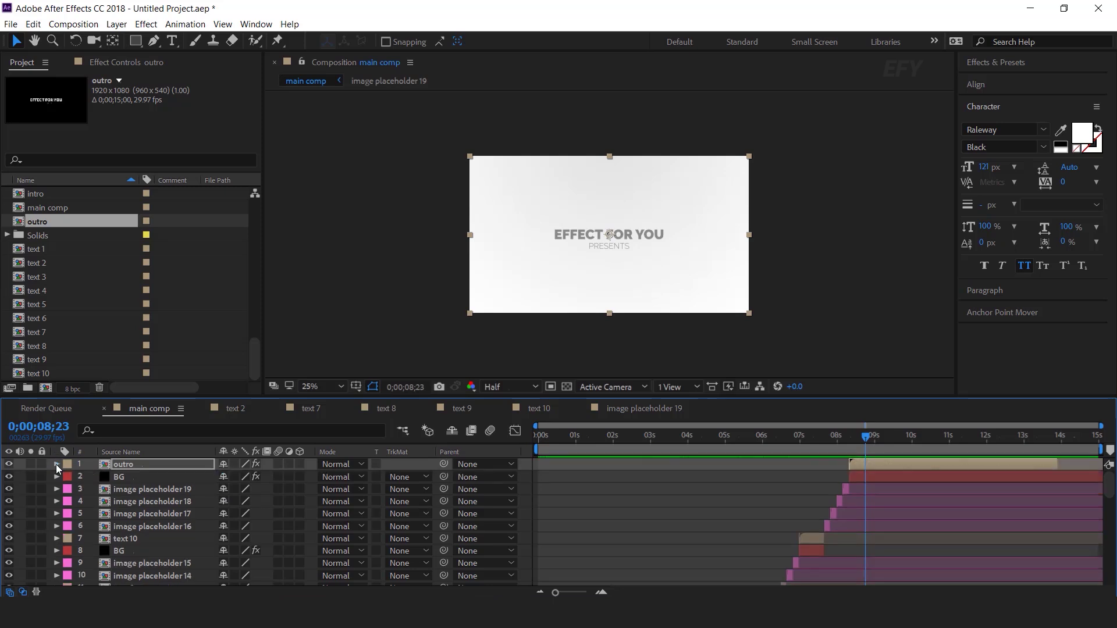
# - Delete the Gradient Ramp effect from the BG layer directly beneath outro
pyautogui.click(135, 477)
pyautogui.click(120, 63)
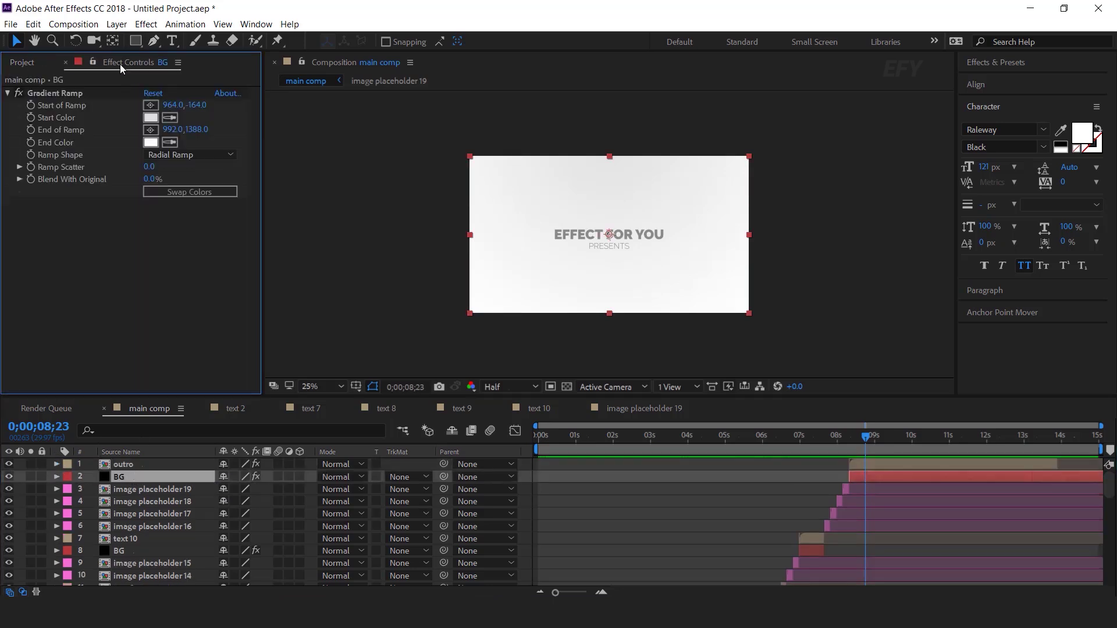
pyautogui.click(57, 92)
pyautogui.press('Delete')
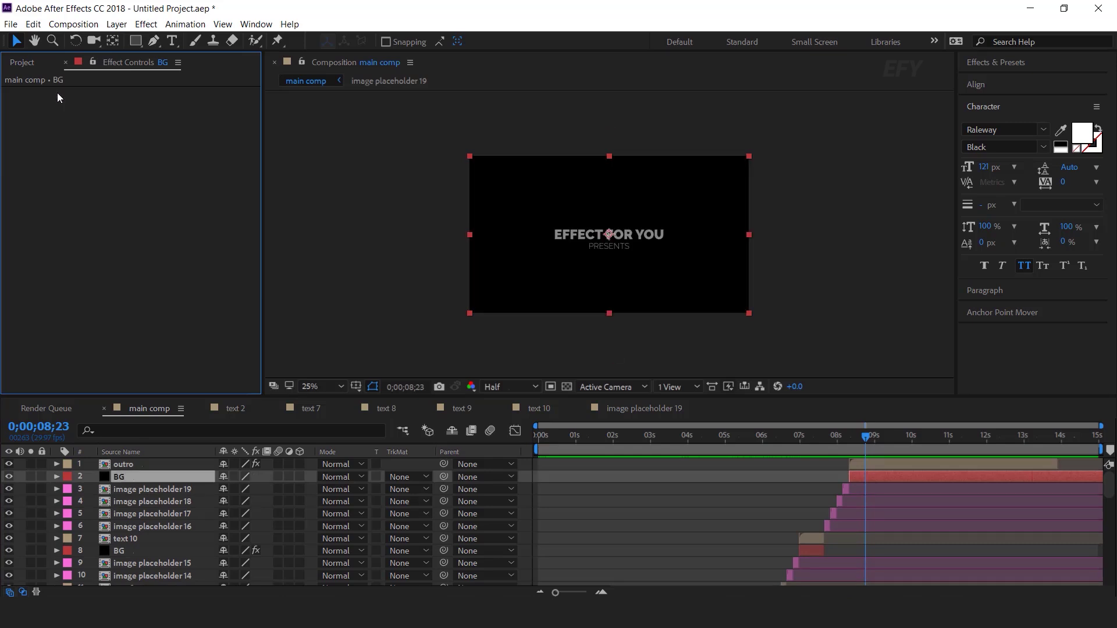
# - Apply a Fill effect to the BG layer beneath outro and set its colour to 94315F
pyautogui.hotkey('ctrl', 'space')
pyautogui.write('fil')
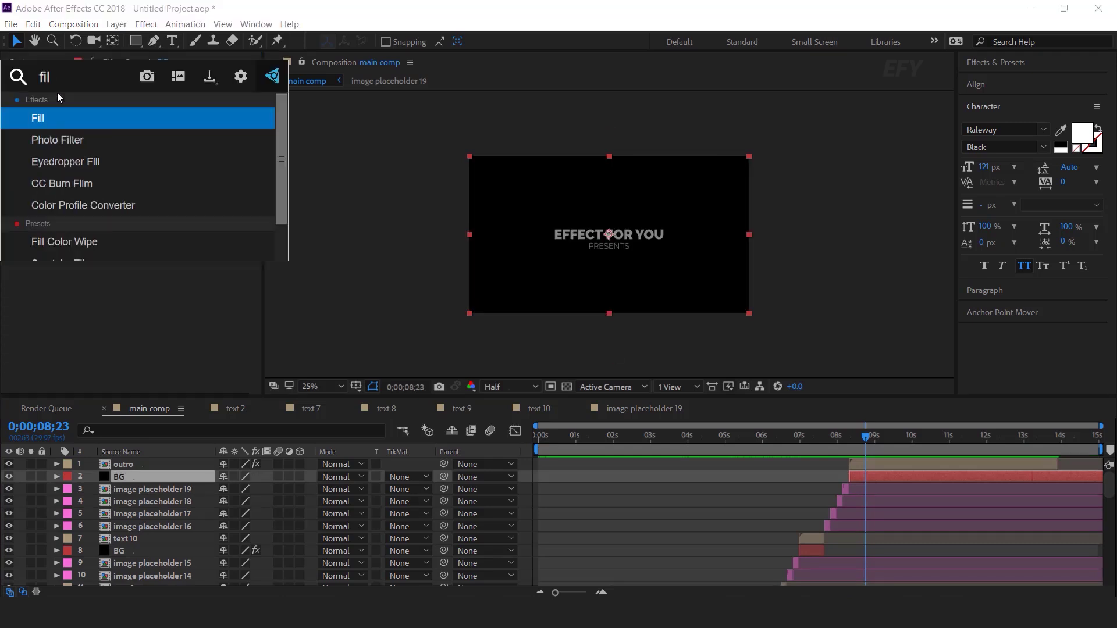
pyautogui.press('Return')
pyautogui.click(151, 130)
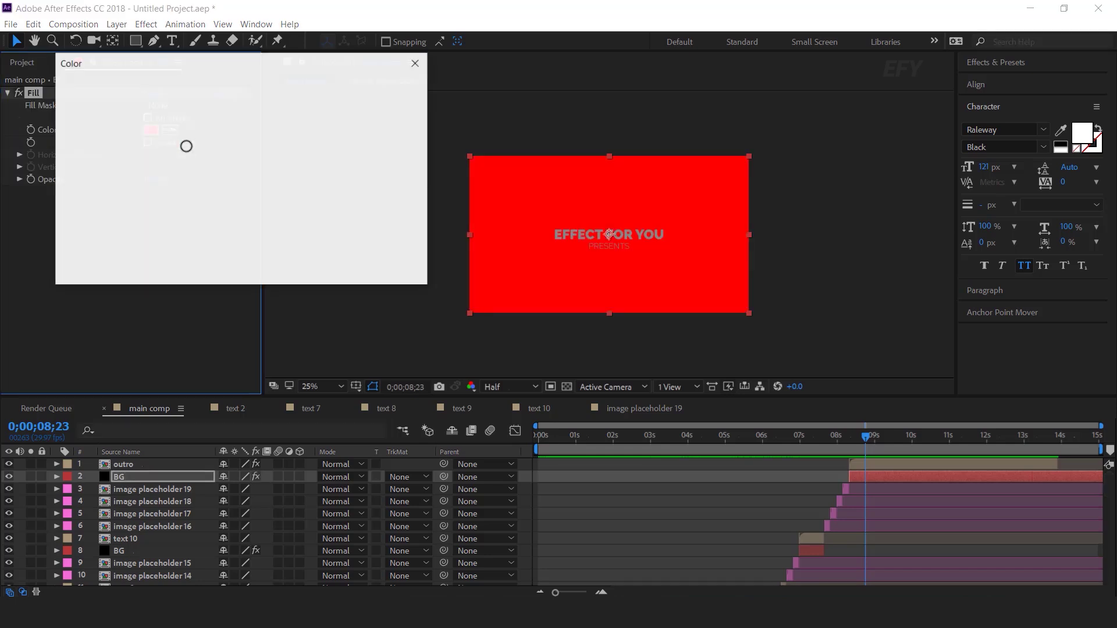
pyautogui.moveTo(273, 168); pyautogui.dragTo(274, 100)
pyautogui.click(188, 163)
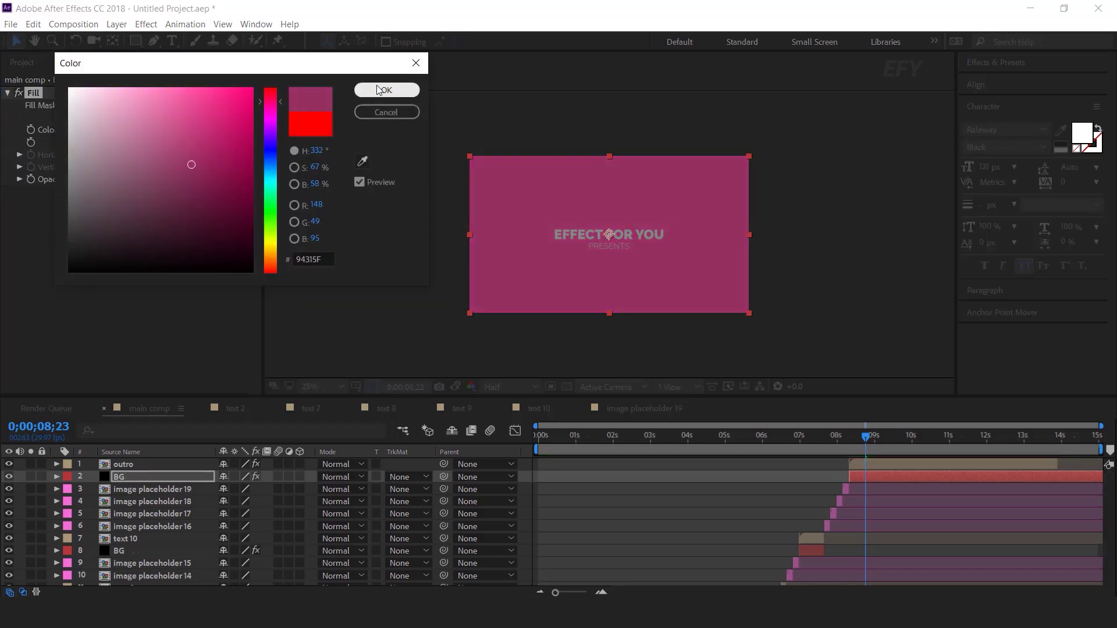
pyautogui.click(386, 89)
# - Change the outro layer's Fill colour to white
pyautogui.hotkey('ctrl', 'Up')
pyautogui.click(156, 129)
pyautogui.click(407, 90)
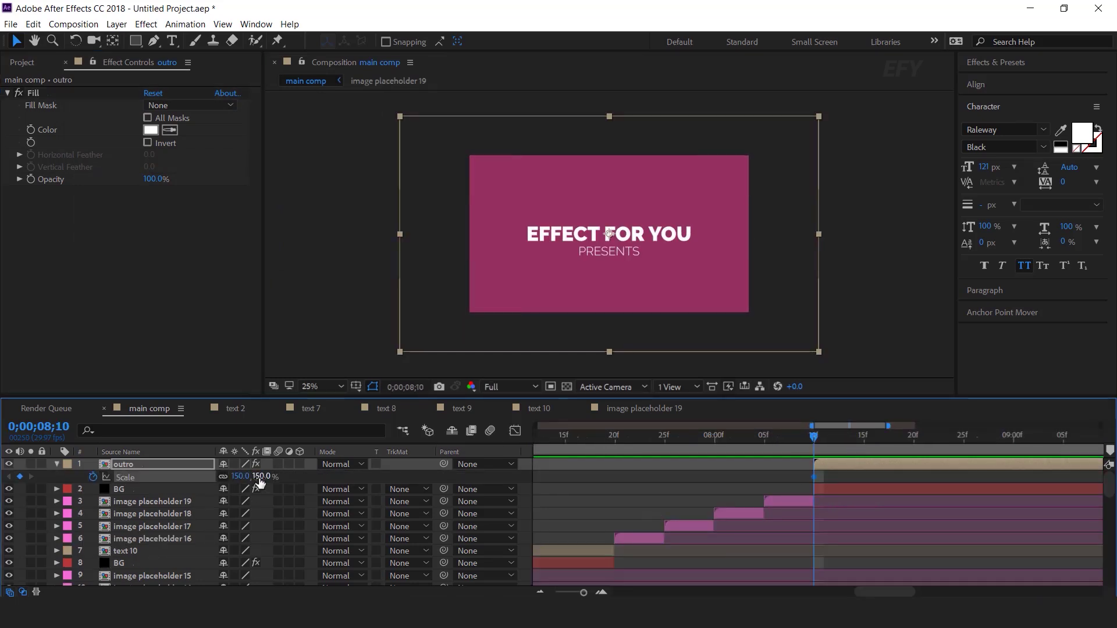
# - Animate the outro layer's scale from 150% at 0;00;08;10 to 100% at 0;00;08;15, and collapse its properties
pyautogui.click(260, 476)
pyautogui.press('Return')
pyautogui.moveTo(813, 438); pyautogui.dragTo(864, 441)
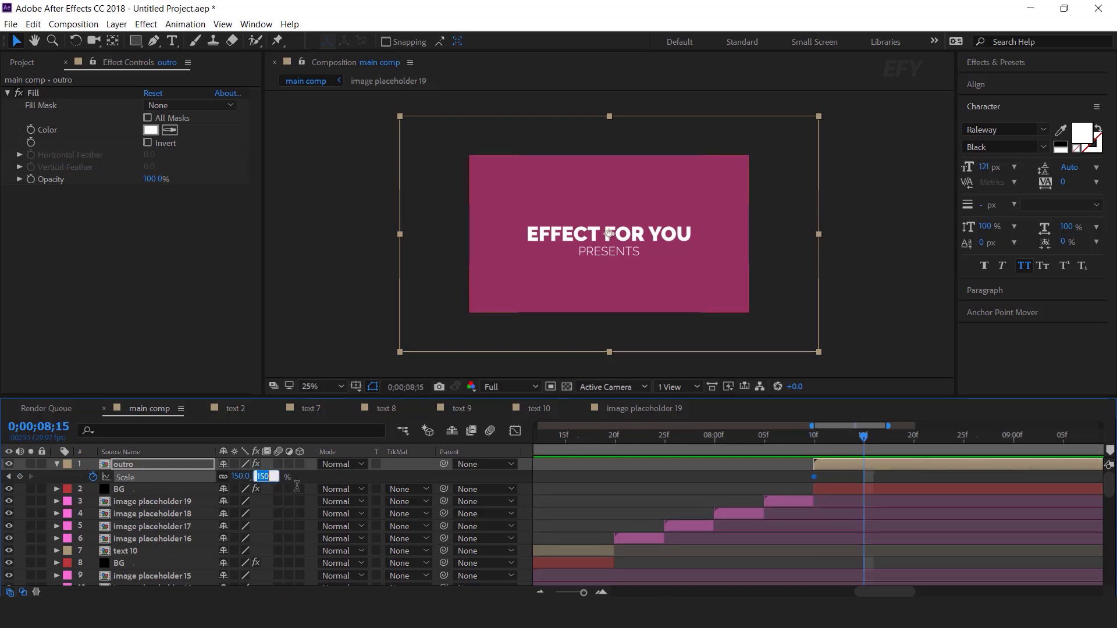
pyautogui.write('0')
pyautogui.press('Return')
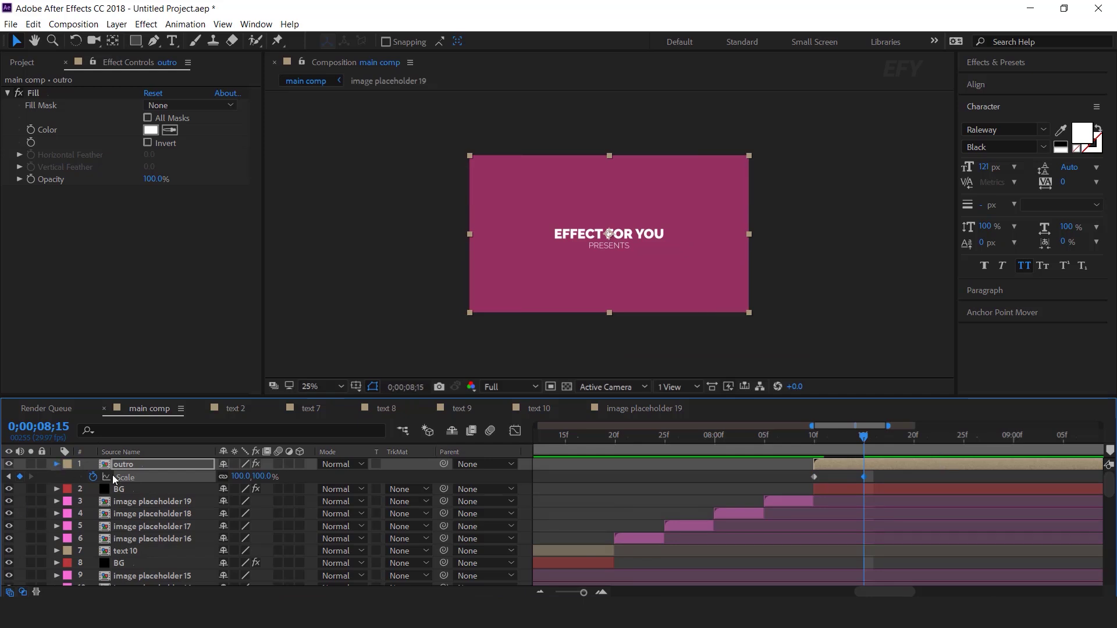
pyautogui.click(57, 464)
# - Check main comp around 0;00;03;23 and add an adjustment layer on top of all layers
pyautogui.scroll(-2, 935, 500)
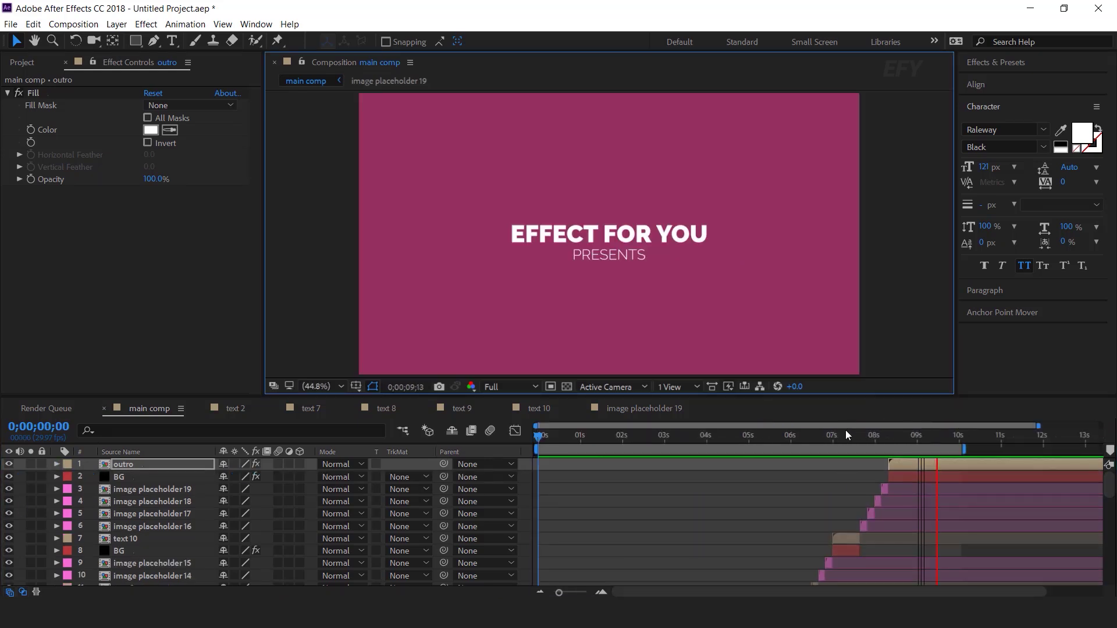
pyautogui.click(850, 439)
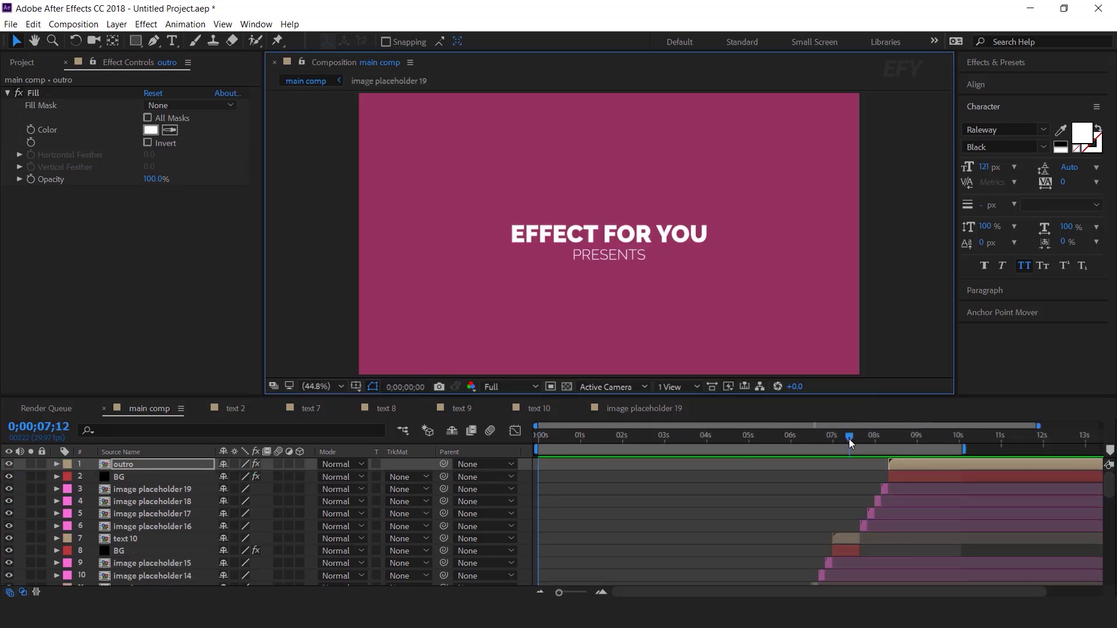
pyautogui.moveTo(850, 439); pyautogui.dragTo(697, 444)
pyautogui.hotkey('ctrl', '0')
pyautogui.rightClick(521, 463)
pyautogui.moveTo(640, 326)
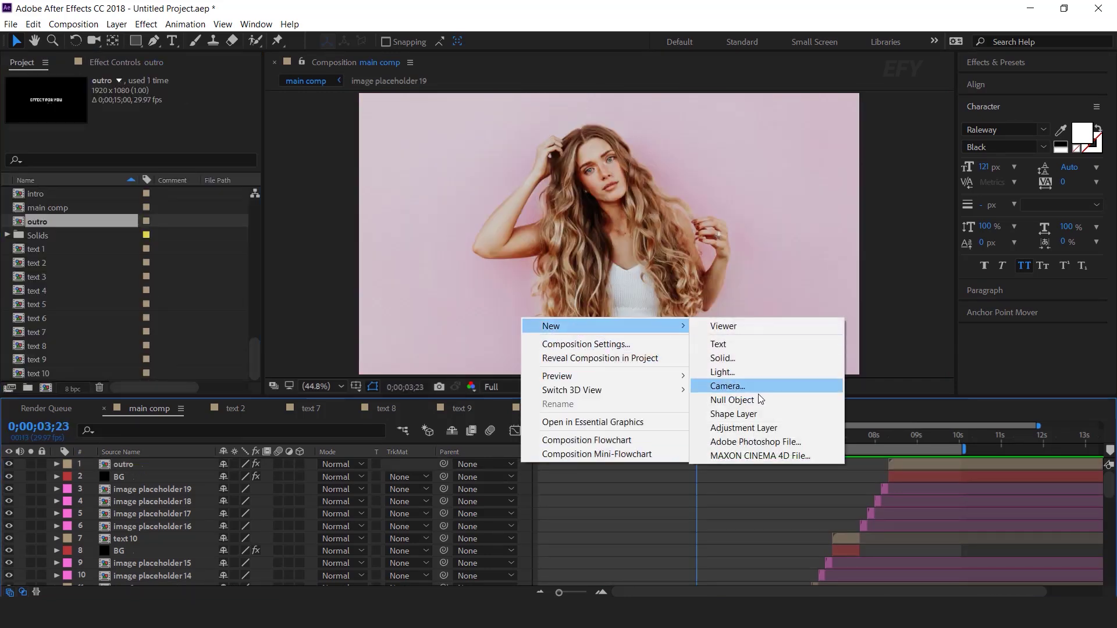
pyautogui.click(756, 426)
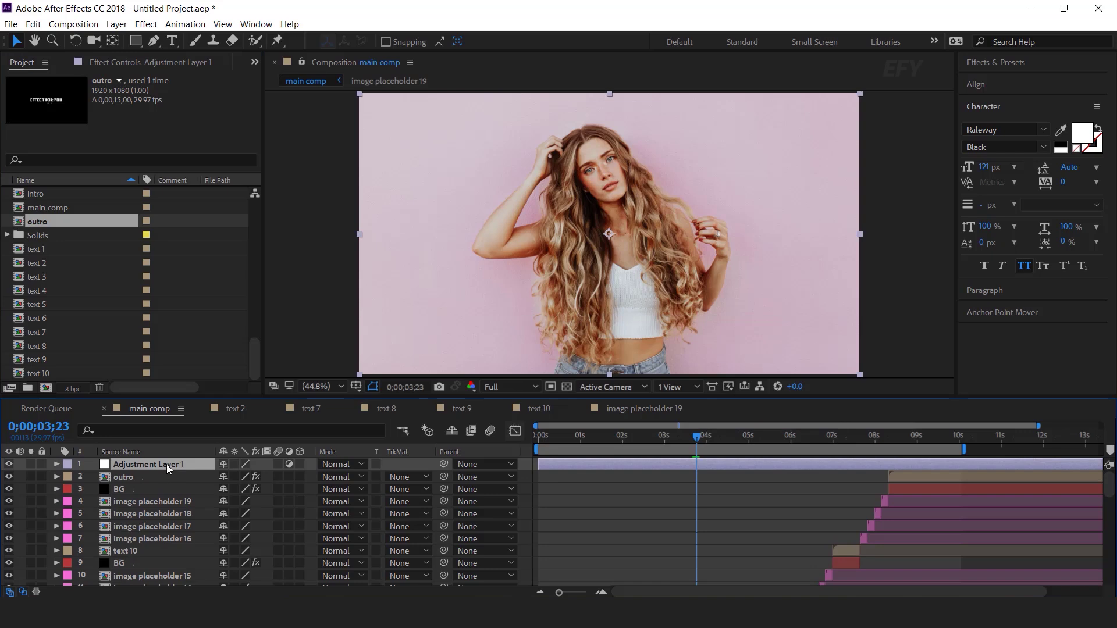
# - Apply the Sharpen effect to the adjustment layer with a Sharpen Amount of 20
pyautogui.hotkey('ctrl', 'space')
pyautogui.write('sha')
pyautogui.press('Return')
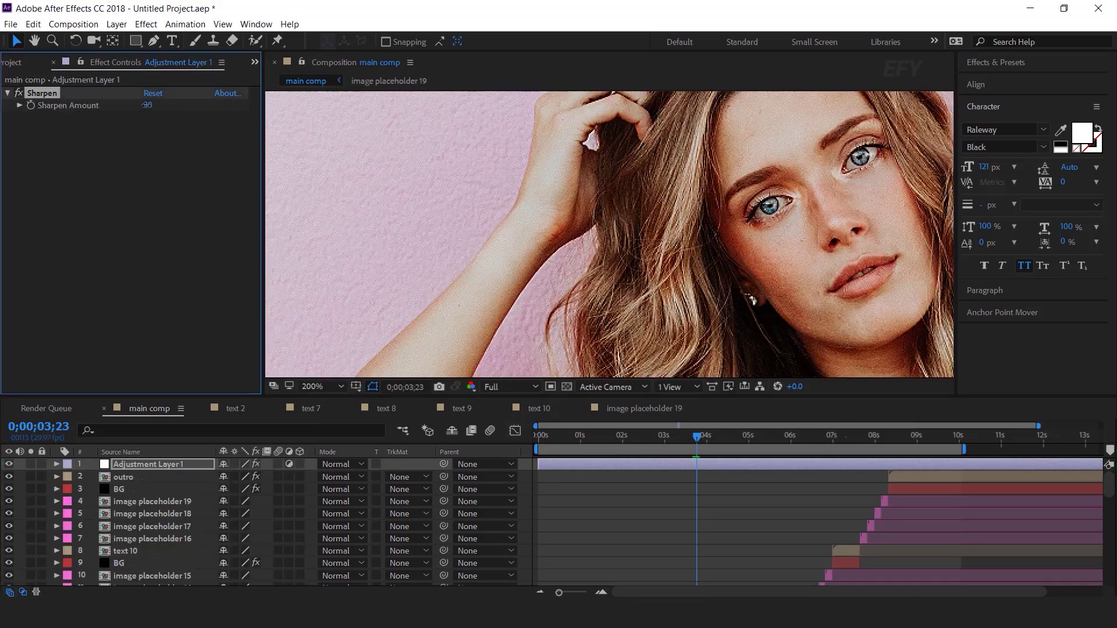
pyautogui.click(146, 105)
pyautogui.write('20')
pyautogui.press('Return')
pyautogui.click(21, 93)
# - Apply the Unsharp Mask effect to the adjustment layer
pyautogui.click(166, 465)
pyautogui.hotkey('ctrl', 'space')
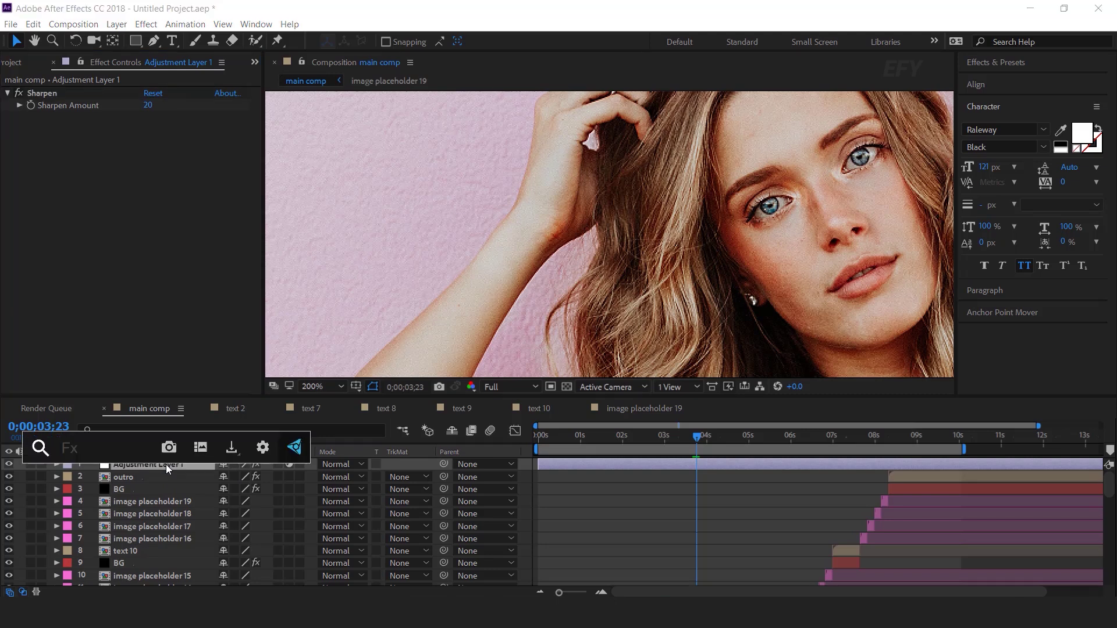
pyautogui.write('un')
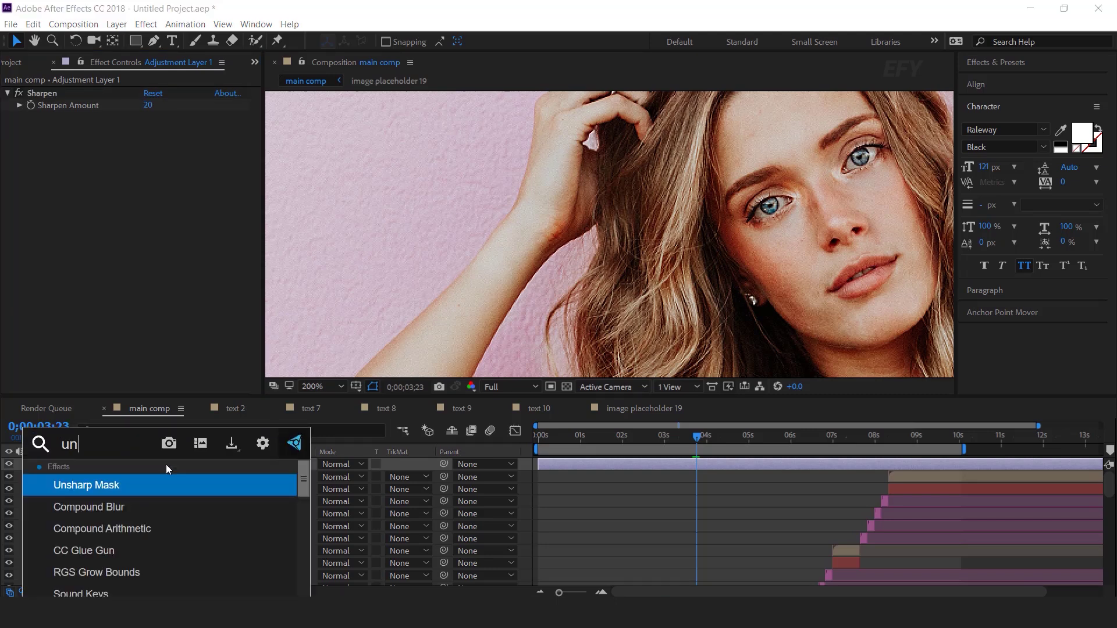
pyautogui.press('Return')
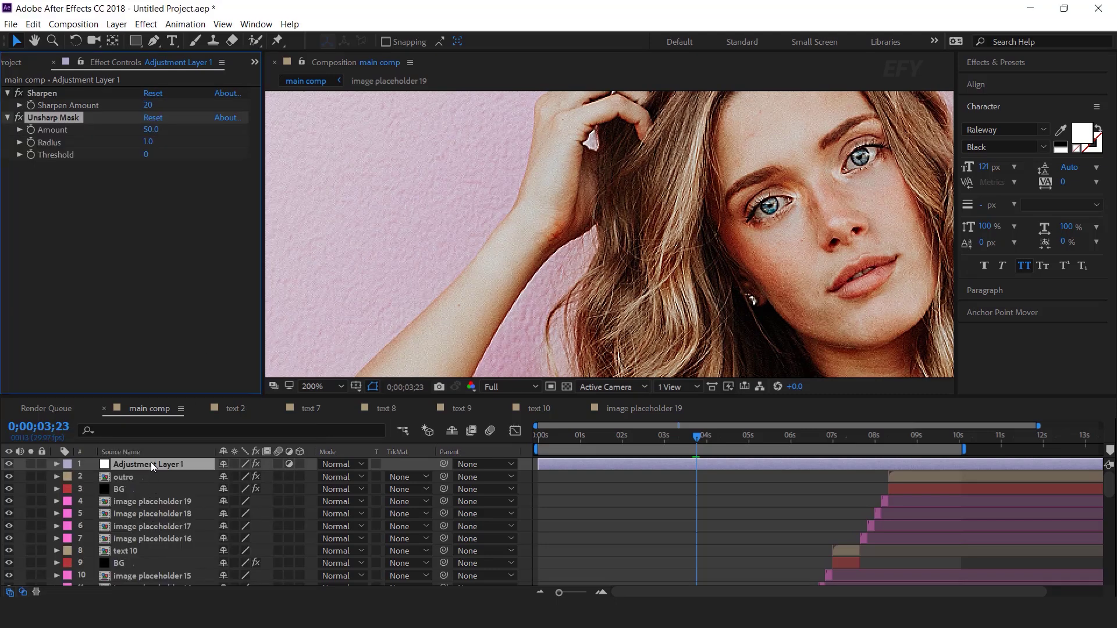
# - Apply the Curves effect to the adjustment layer and pull the RGB curve's shadows down slightly
pyautogui.click(151, 462)
pyautogui.hotkey('ctrl', 'space')
pyautogui.write('cur')
pyautogui.press('Return')
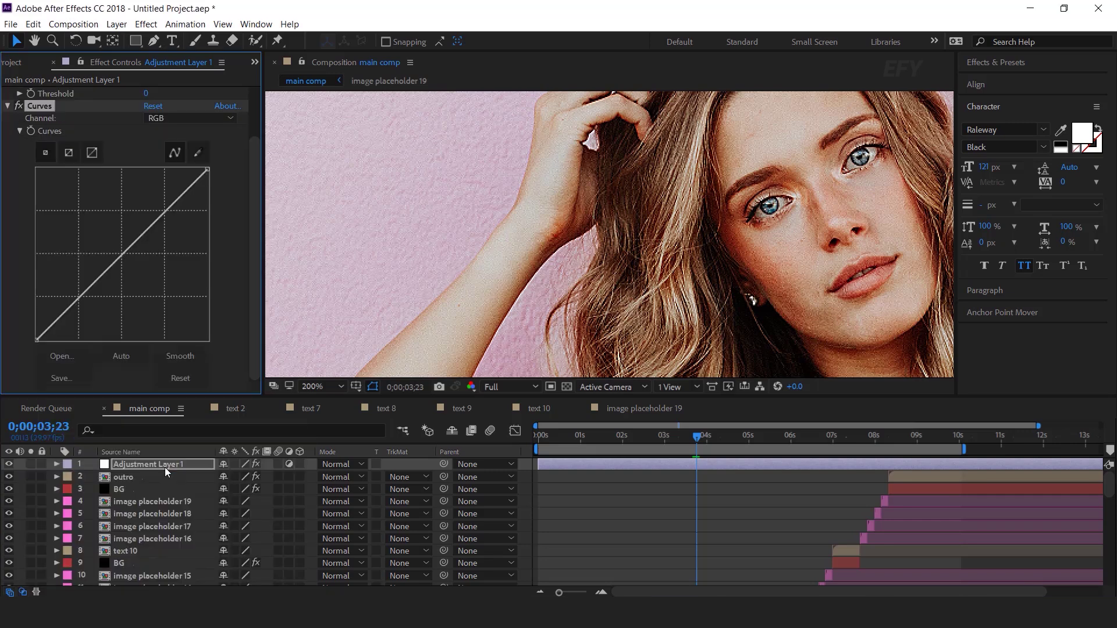
pyautogui.scroll(-2, 727, 229)
pyautogui.press('space')
pyautogui.moveTo(733, 285); pyautogui.dragTo(697, 225)
pyautogui.moveTo(91, 286); pyautogui.dragTo(94, 290)
# - Raise the midpoint of the blue curve slightly and check the grade at 0;00;04;27
pyautogui.click(175, 119)
pyautogui.click(166, 177)
pyautogui.moveTo(124, 254); pyautogui.dragTo(119, 249)
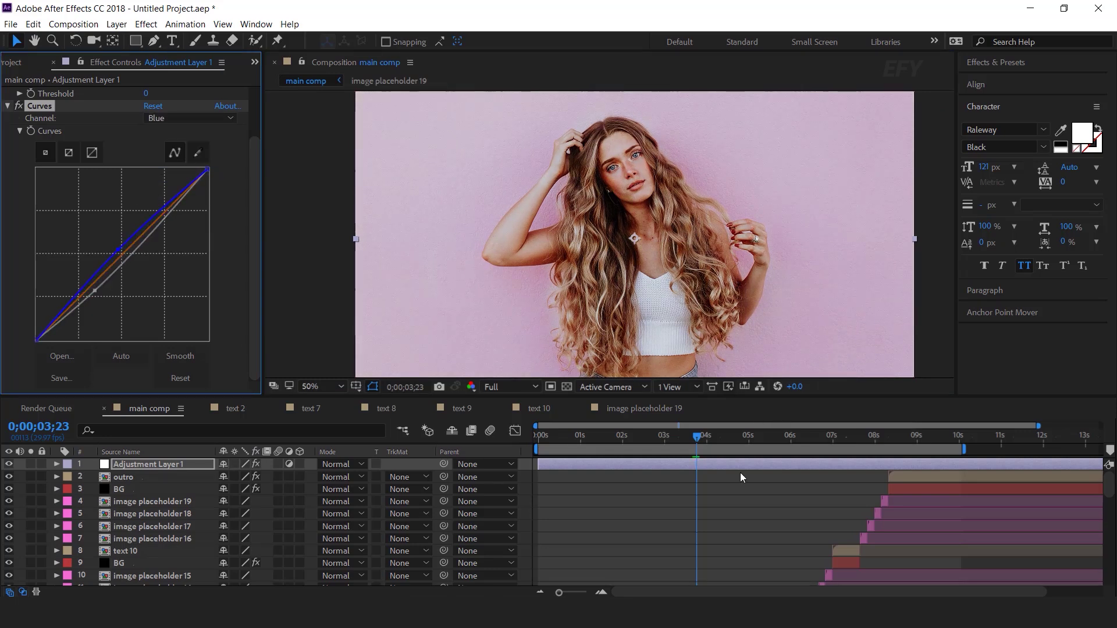
pyautogui.moveTo(701, 437); pyautogui.dragTo(744, 438)
pyautogui.click(118, 252)
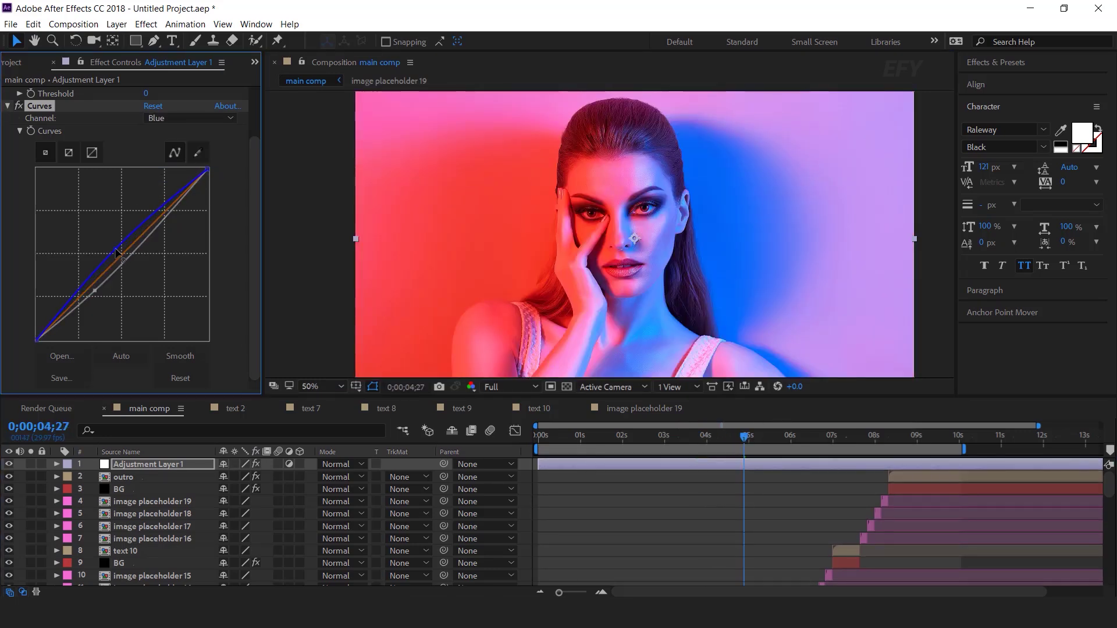
# - Adjust the green curve's midpoint slightly, preview the grade, and collapse the Curves effect
pyautogui.click(216, 118)
pyautogui.click(204, 162)
pyautogui.moveTo(125, 253)
pyautogui.mouseDown()
pyautogui.moveTo(134, 258)
pyautogui.moveTo(123, 255)
pyautogui.mouseUp()
pyautogui.press('space')
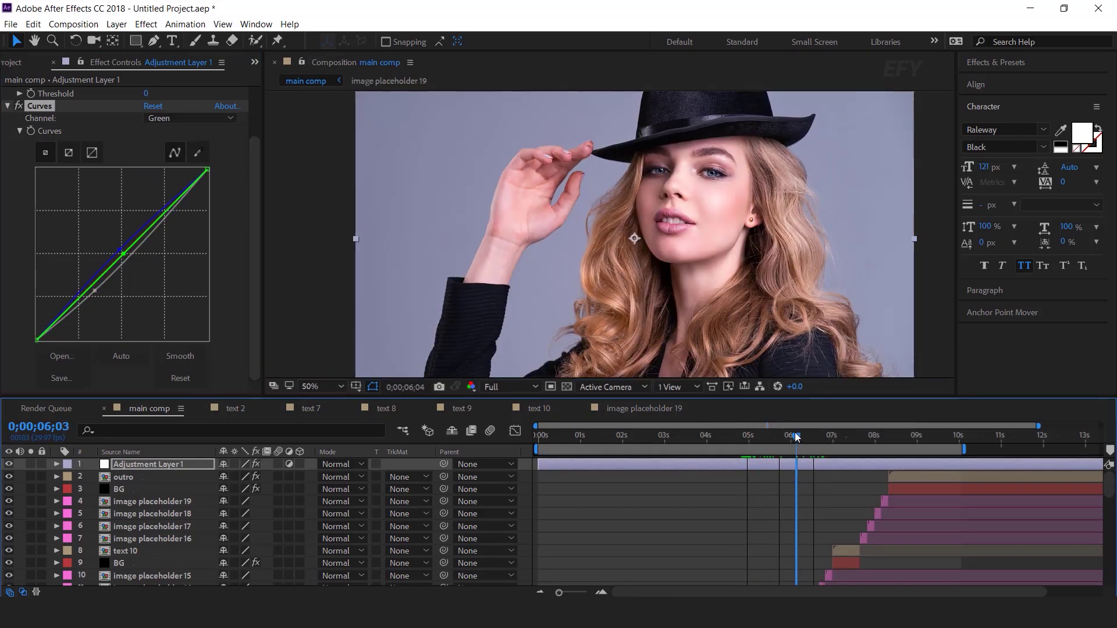
pyautogui.click(19, 106)
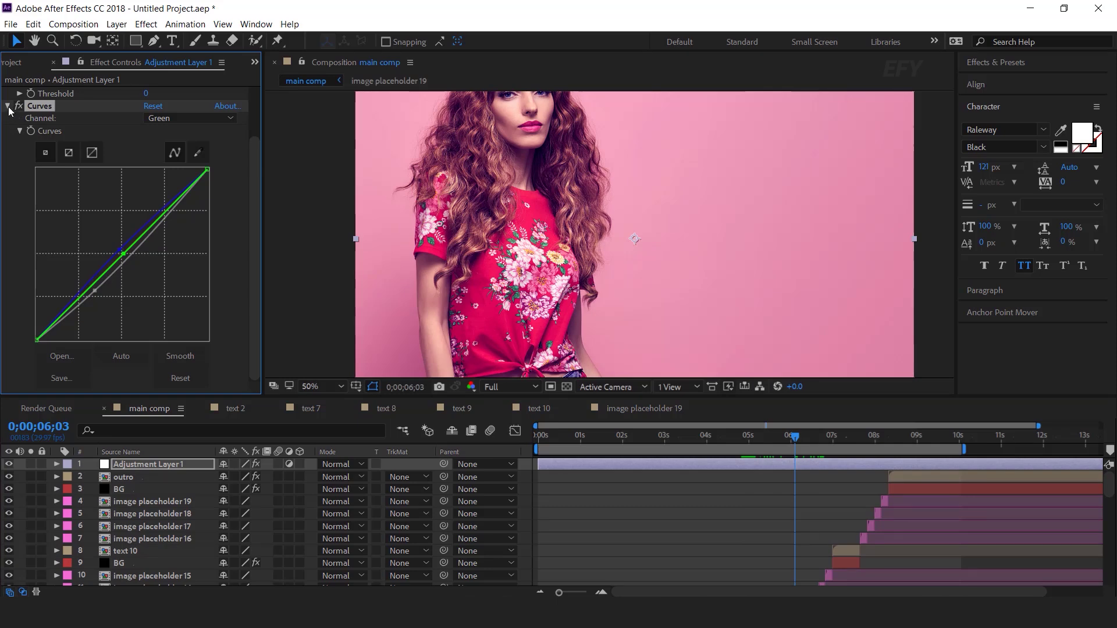
pyautogui.click(9, 107)
pyautogui.scroll(-2, 667, 276)
pyautogui.click(152, 285)
# - Go to the BRAND text scene at 0;00;05;05 and add a black 1920 x 1080 px solid on top of main comp
pyautogui.click(689, 554)
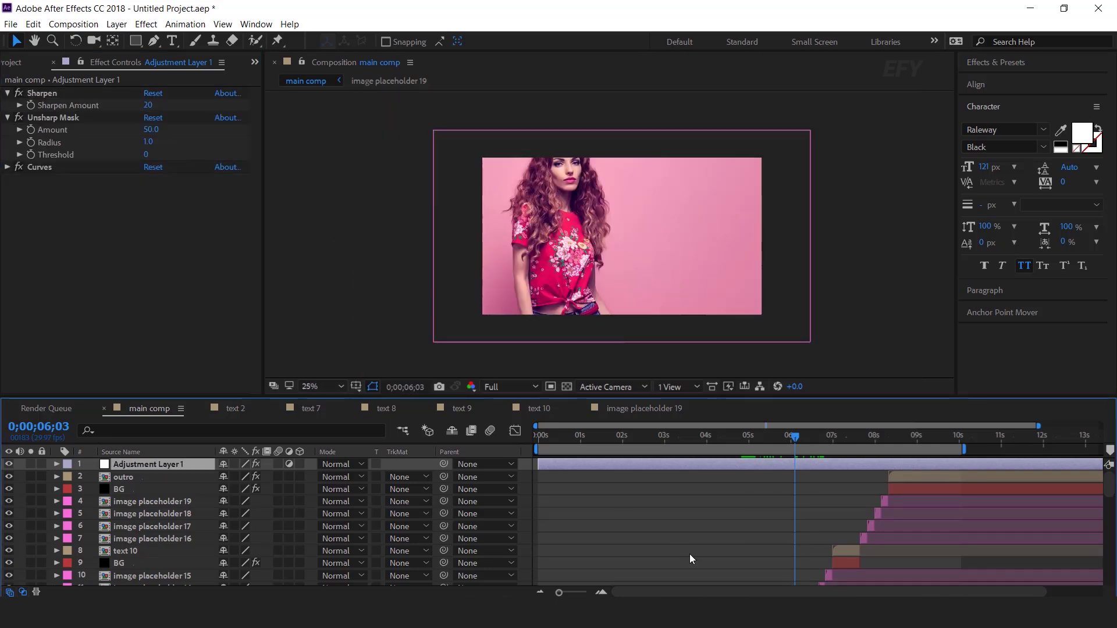
pyautogui.scroll(2, 738, 196)
pyautogui.moveTo(799, 437); pyautogui.dragTo(754, 438)
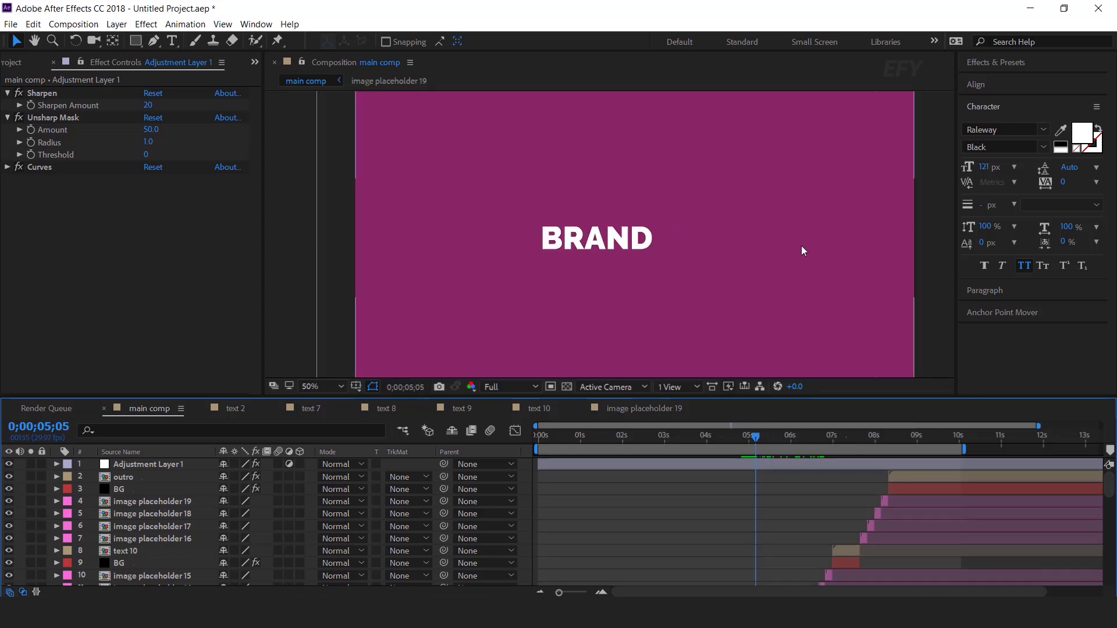
pyautogui.press(',')
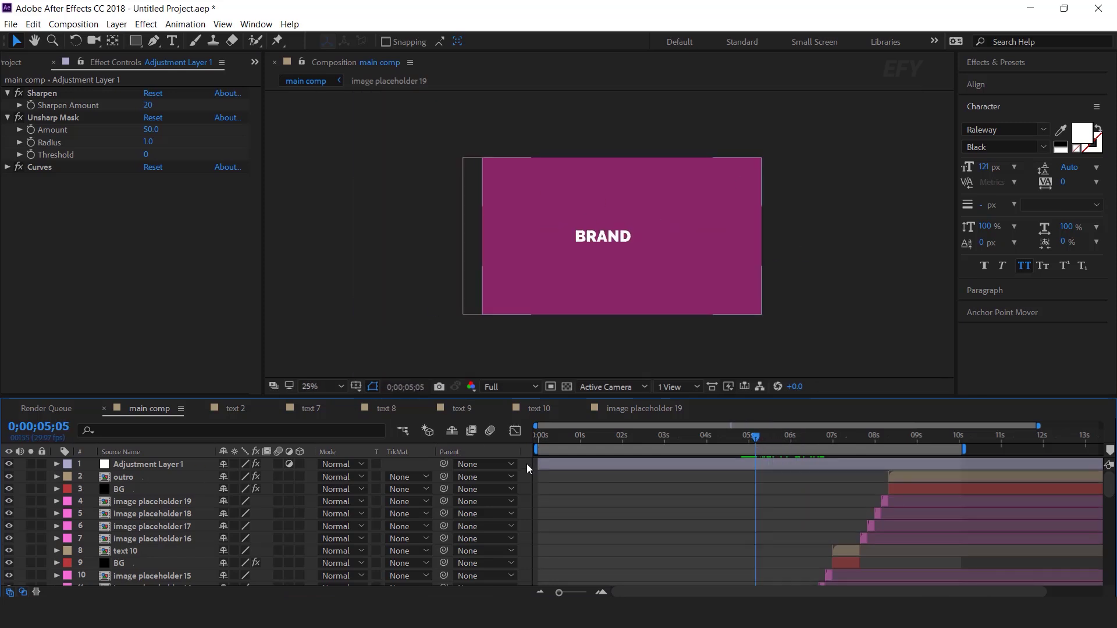
pyautogui.rightClick(526, 462)
pyautogui.moveTo(592, 330)
pyautogui.click(739, 361)
pyautogui.click(650, 423)
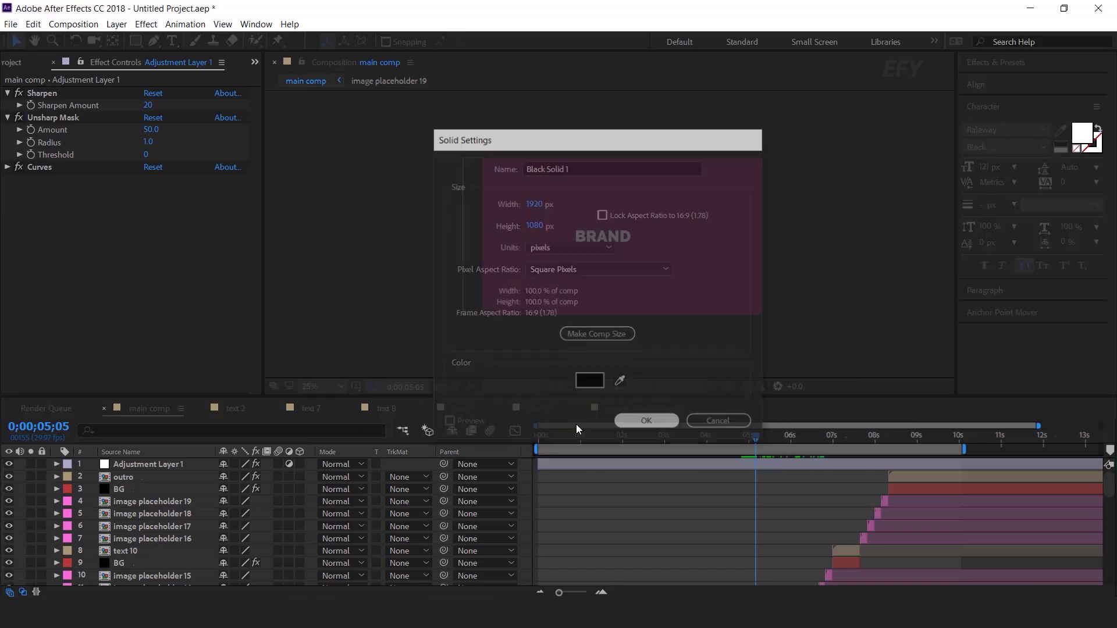
# - Apply the Linear Wipe effect to the new black solid
pyautogui.hotkey('ctrl', 'space')
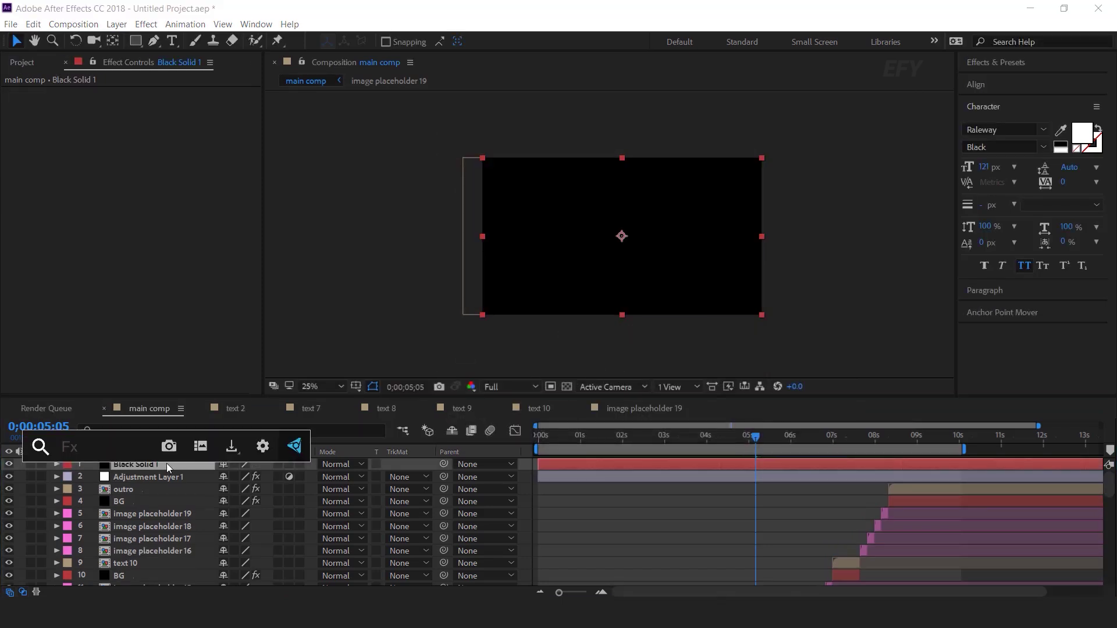
pyautogui.write('line')
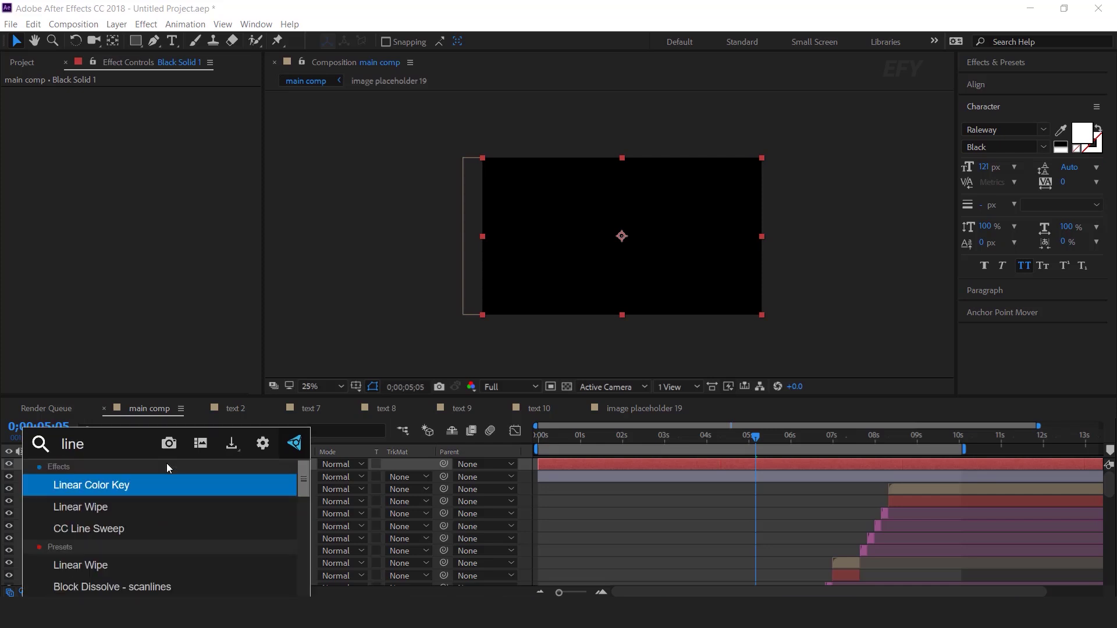
pyautogui.press('Down')
pyautogui.press('Return')
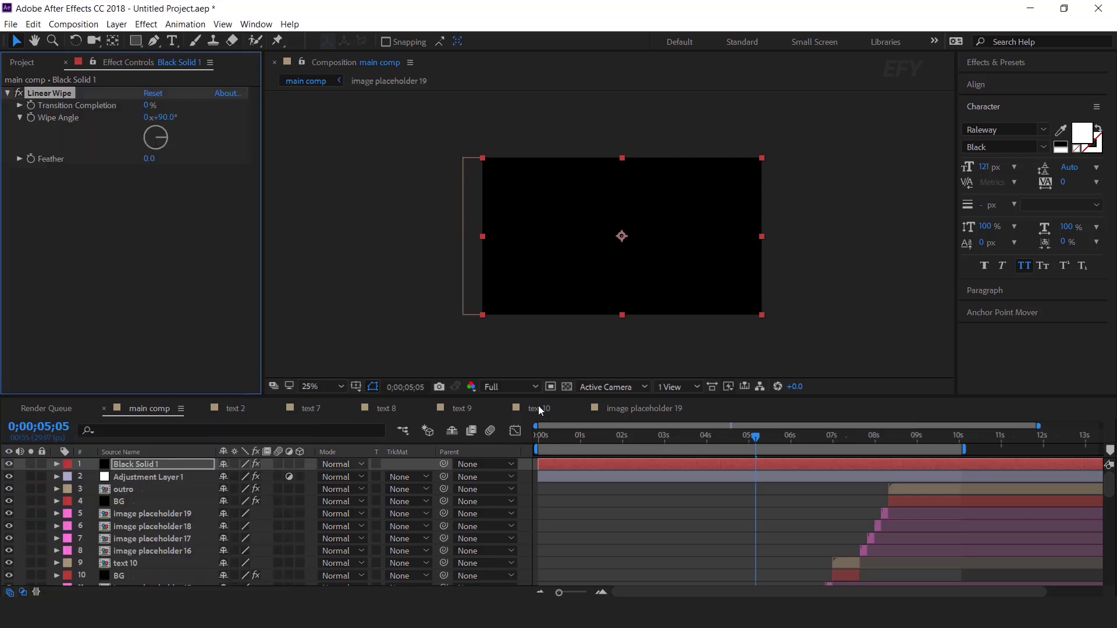
# - Set the black solid's Linear Wipe angle to 180° and its Transition Completion to 92% to leave a lower letterbox bar
pyautogui.click(164, 118)
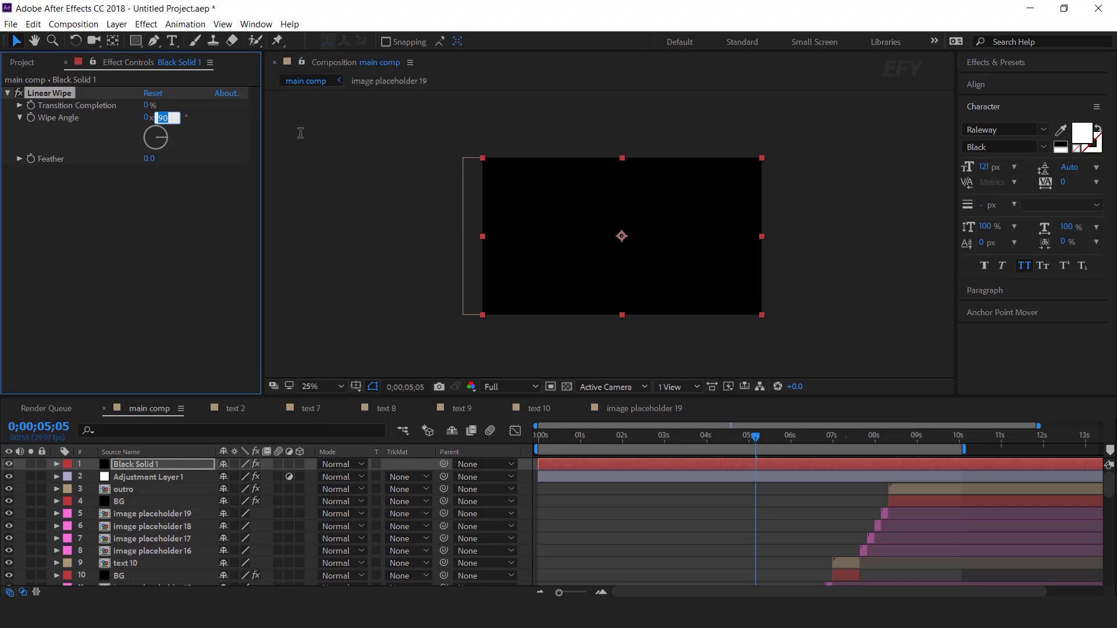
pyautogui.press('Return')
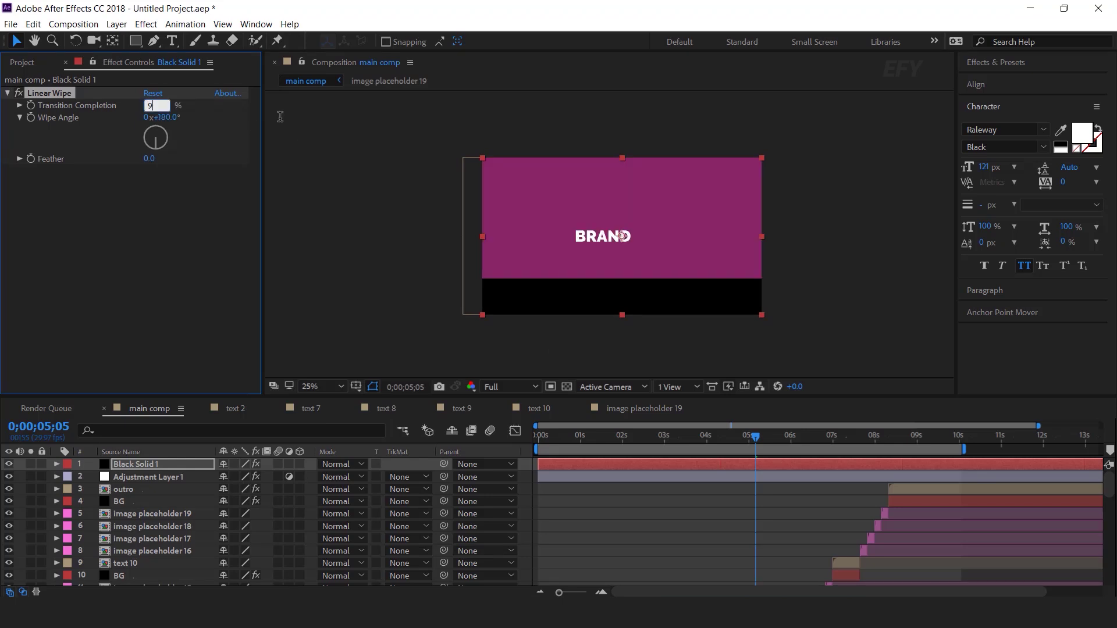
pyautogui.press('Return')
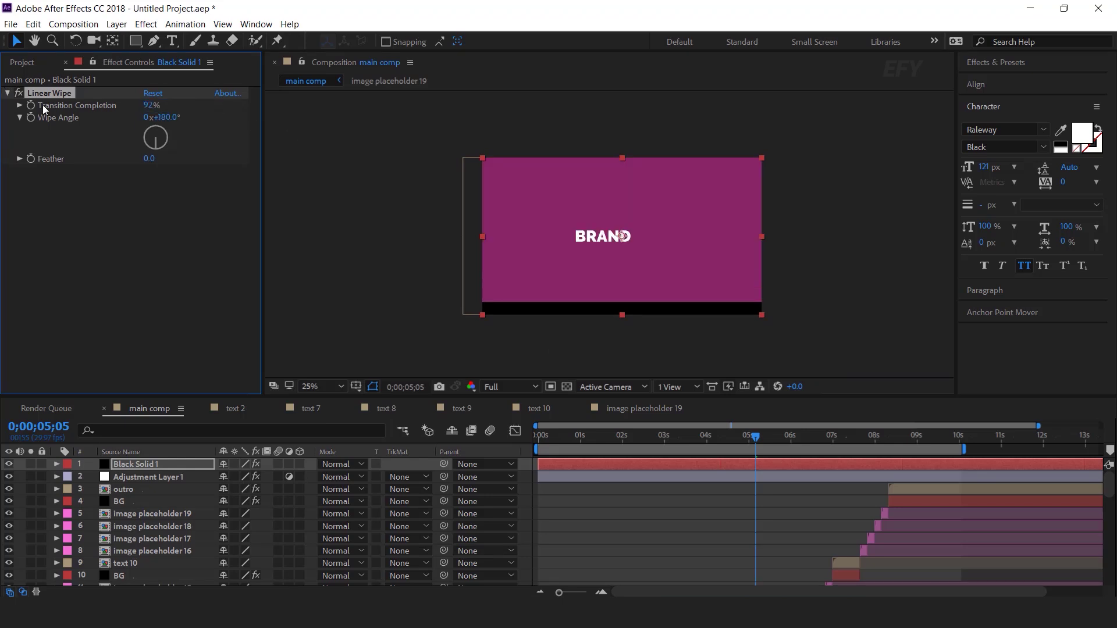
# - Duplicate the black solid and set the copy's wipe angle to 0° to form the upper letterbox bar
pyautogui.click(149, 469)
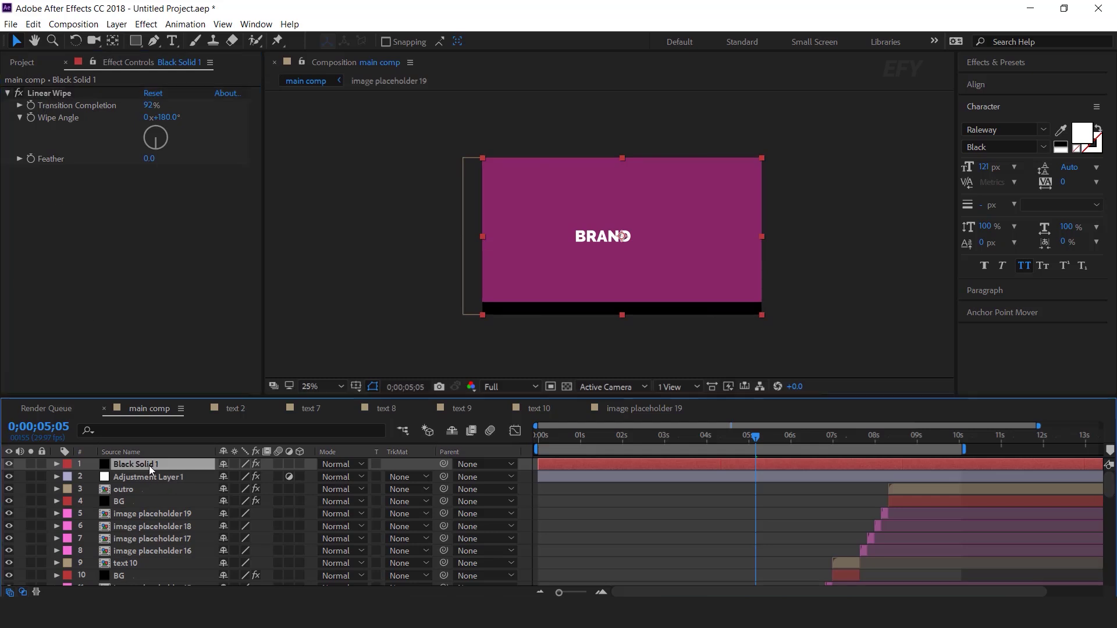
pyautogui.hotkey('ctrl', 'd')
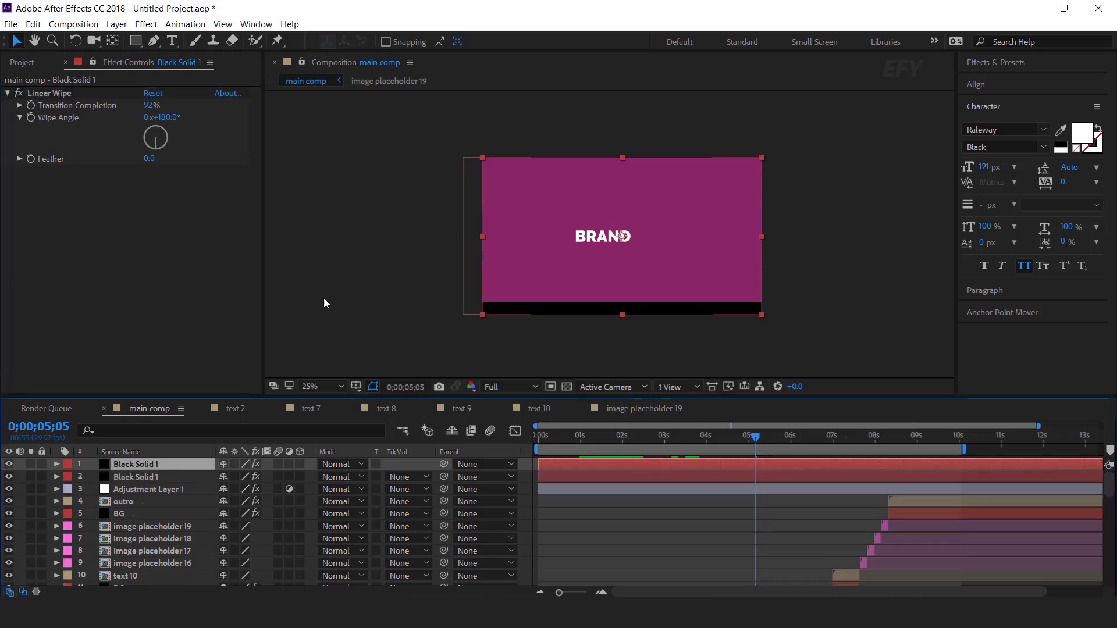
pyautogui.click(167, 118)
pyautogui.write('0')
pyautogui.press('Return')
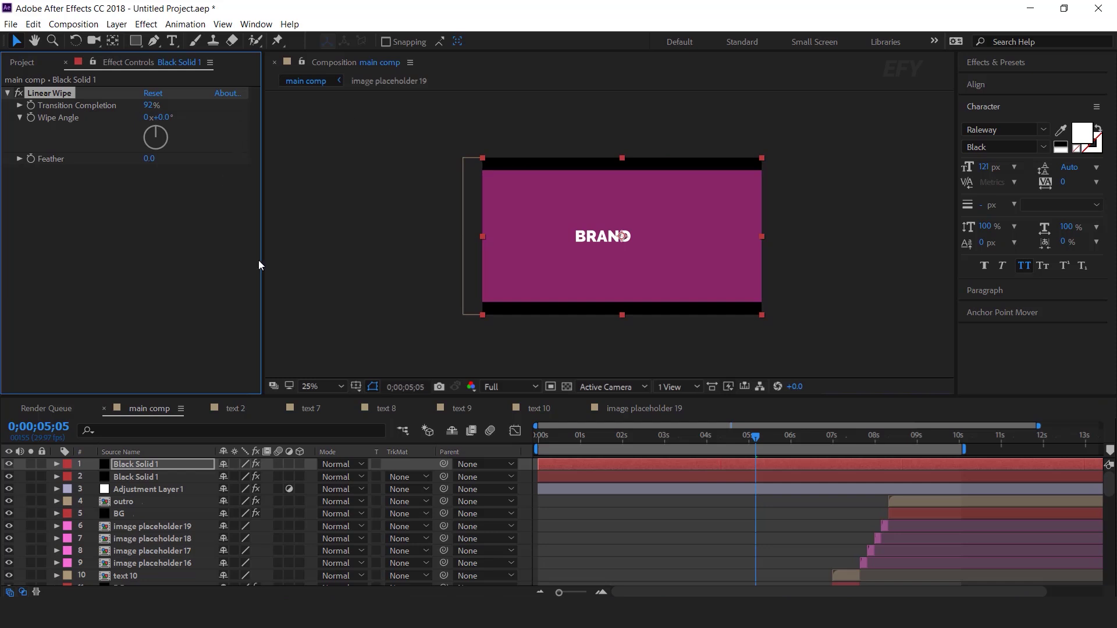
pyautogui.click(697, 518)
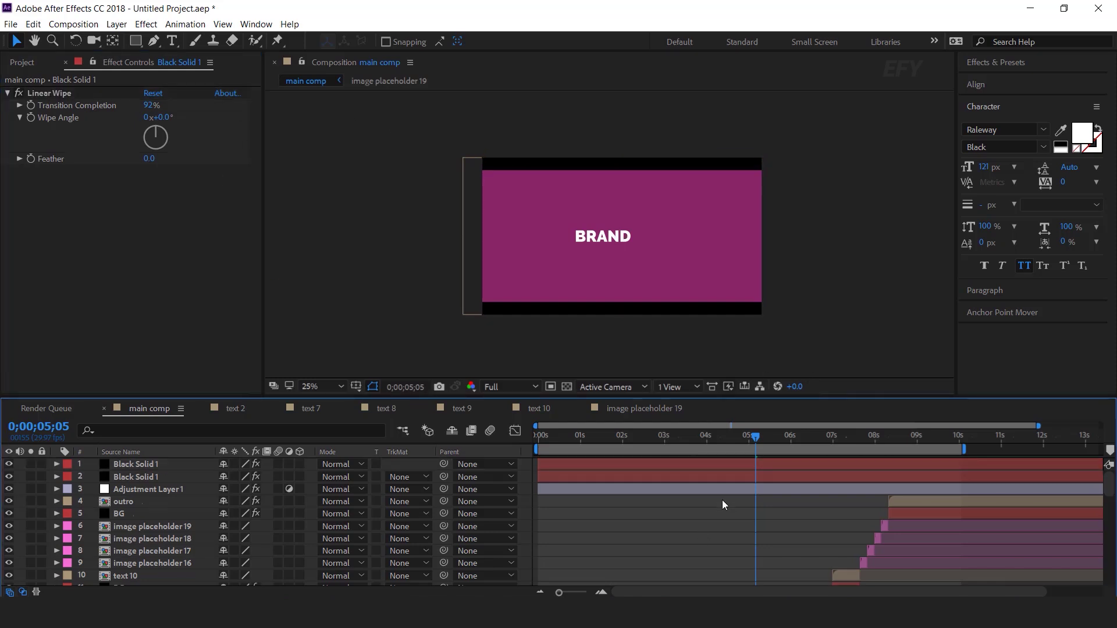
# - Go to 0;00;03;02 and apply the Tint effect to the image placeholder 01 layer
pyautogui.moveTo(591, 444); pyautogui.dragTo(741, 441)
pyautogui.moveTo(624, 446); pyautogui.dragTo(678, 451)
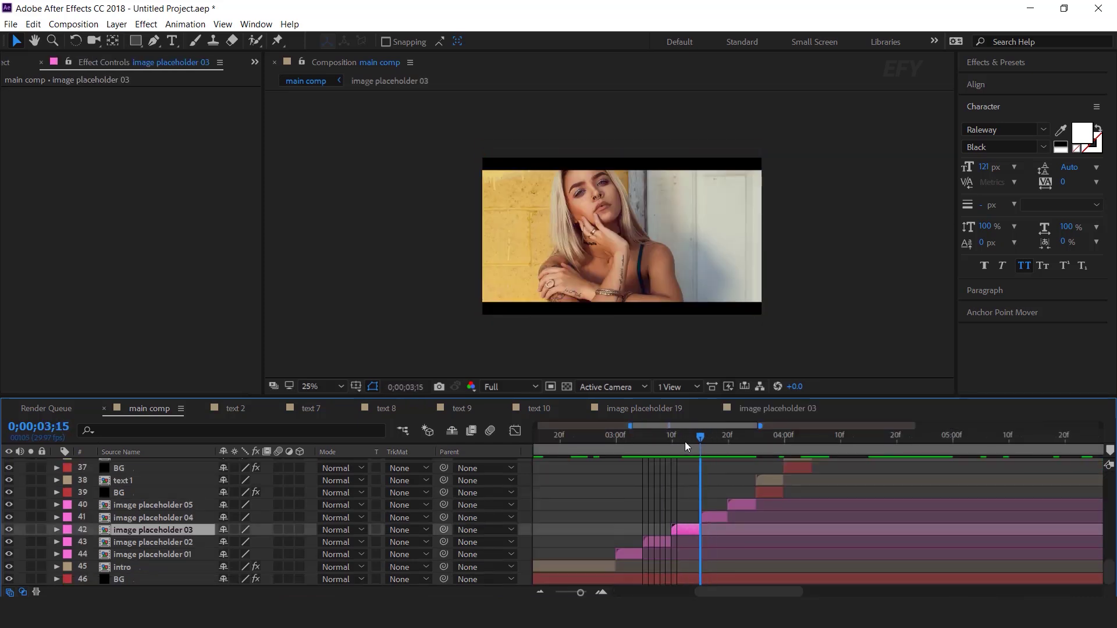
pyautogui.moveTo(686, 446); pyautogui.dragTo(631, 447)
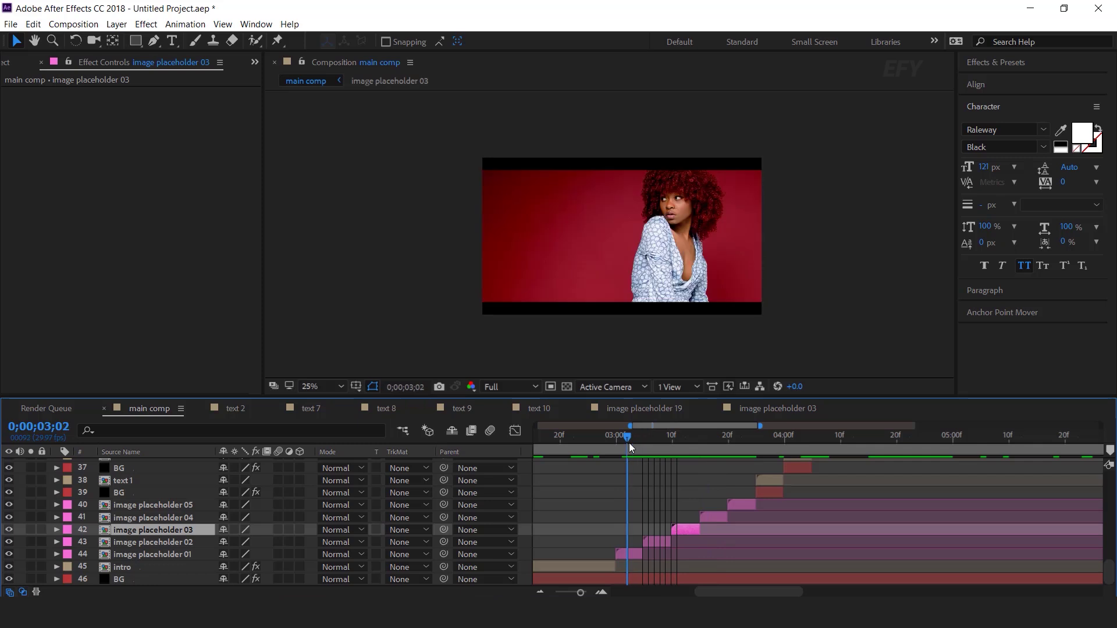
pyautogui.click(623, 552)
pyautogui.hotkey('ctrl', 'space')
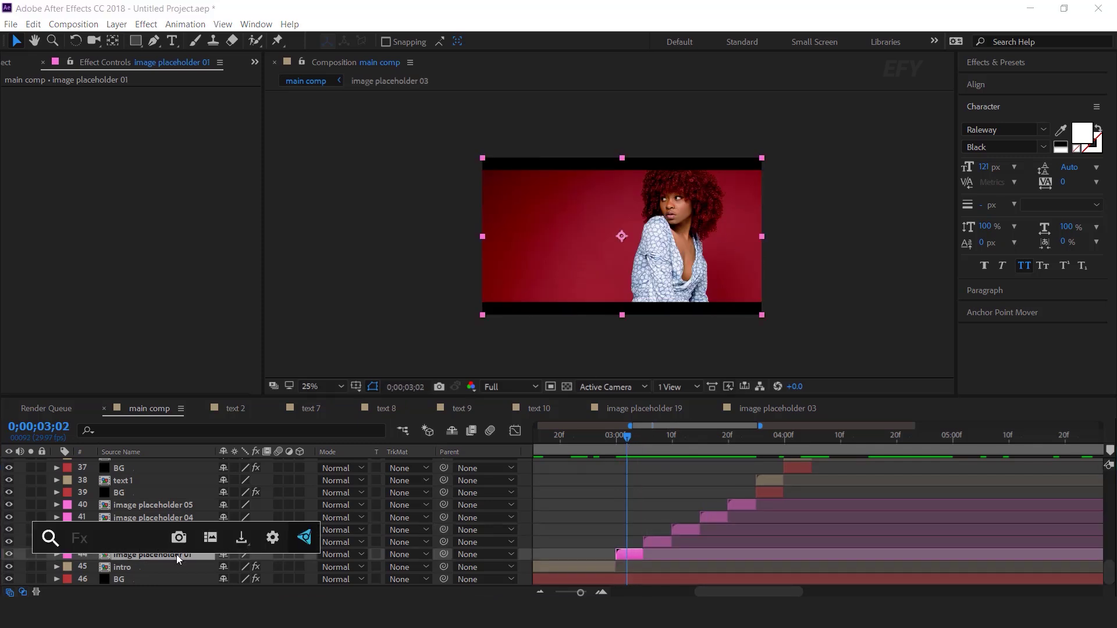
pyautogui.write('tint')
pyautogui.press('Return')
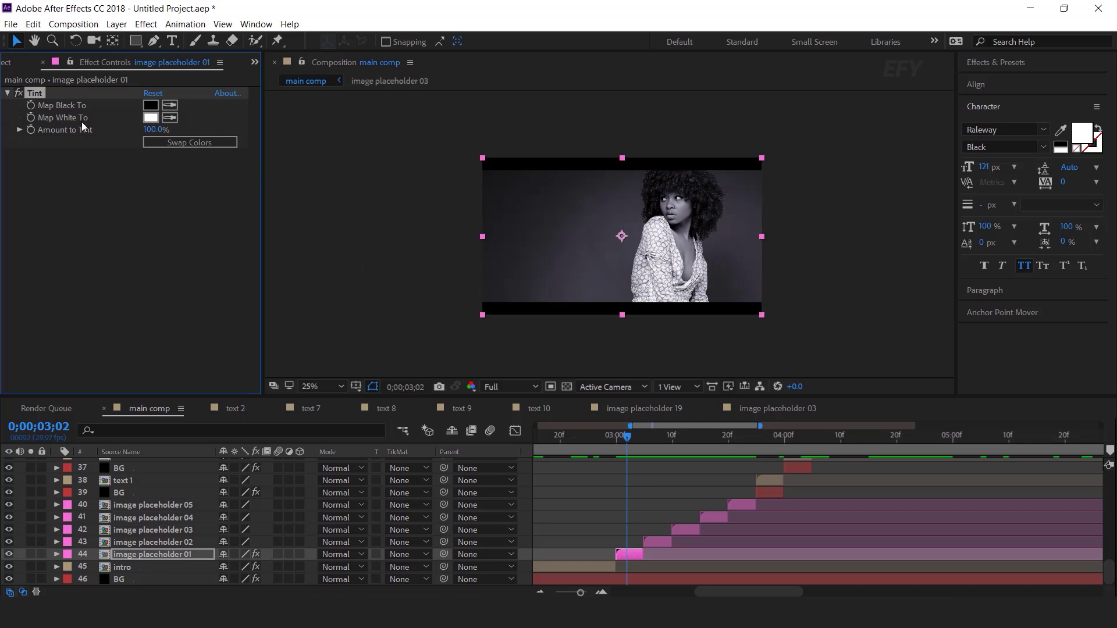
# - Set the Tint effect's Map White To colour on image placeholder 01 to light cyan 70E3F7
pyautogui.click(151, 118)
pyautogui.moveTo(149, 119); pyautogui.dragTo(169, 93)
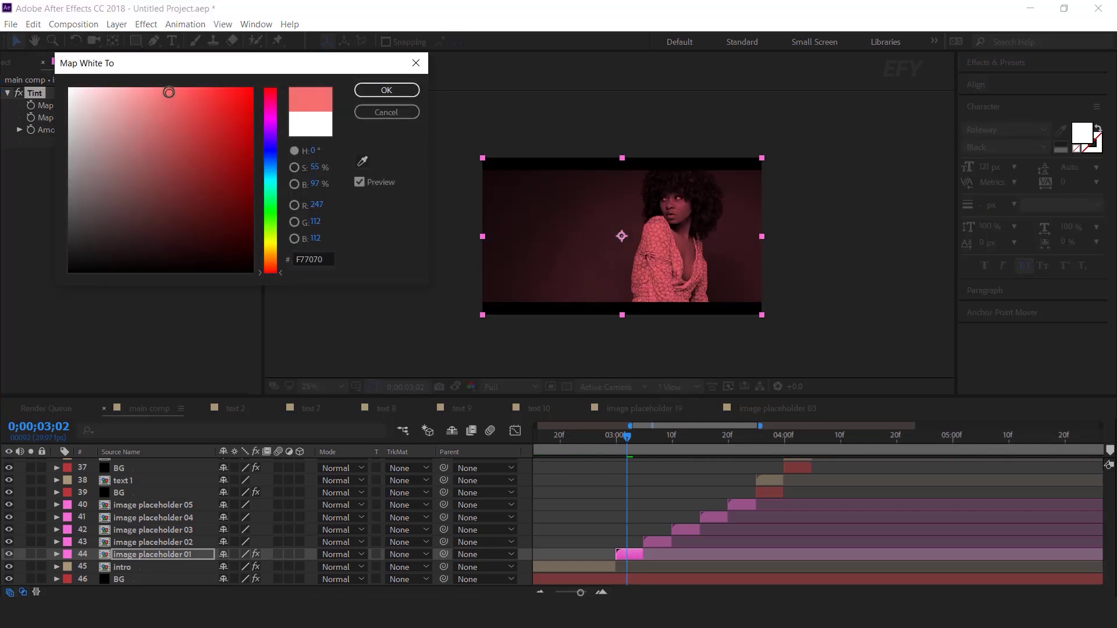
pyautogui.moveTo(280, 183); pyautogui.dragTo(278, 164)
pyautogui.moveTo(276, 126); pyautogui.dragTo(281, 175)
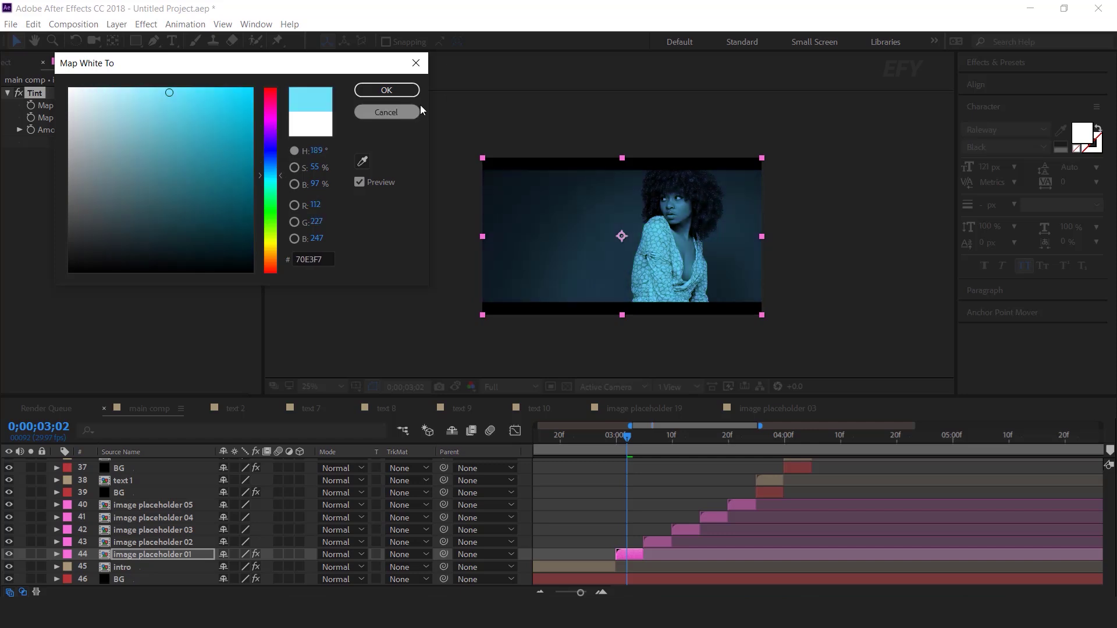
pyautogui.click(362, 90)
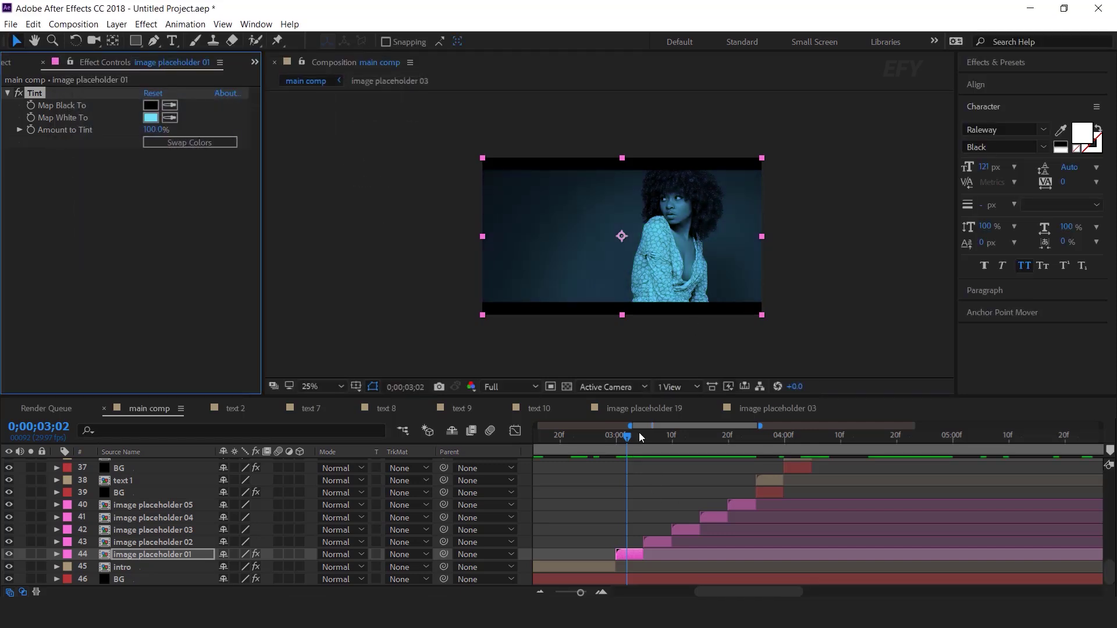
# - Copy the Tint effect to image placeholder 02 at 0;00;03;08 and change the hue of its Map White To colour
pyautogui.moveTo(639, 431); pyautogui.dragTo(661, 435)
pyautogui.click(35, 95)
pyautogui.click(660, 543)
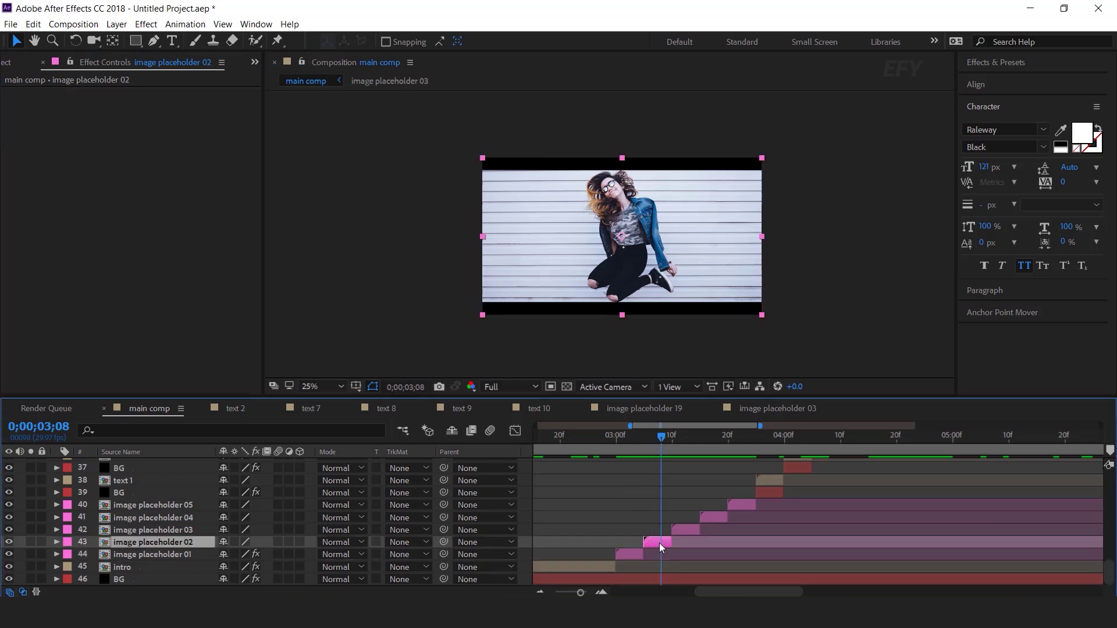
pyautogui.hotkey('ctrl', 'v')
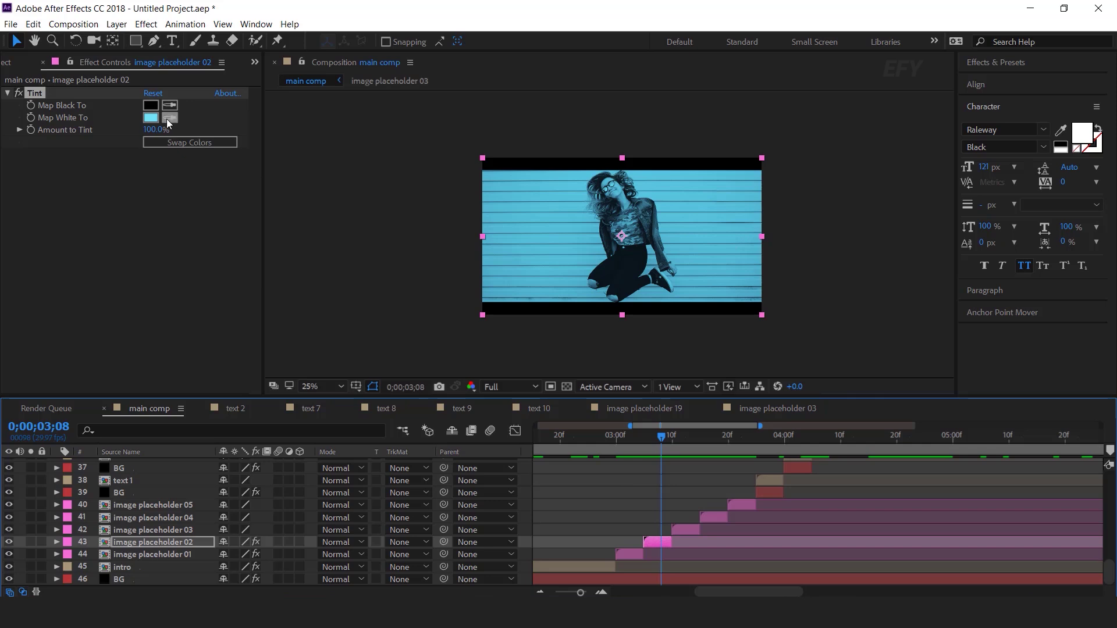
pyautogui.click(151, 118)
pyautogui.click(270, 121)
pyautogui.moveTo(270, 121); pyautogui.dragTo(270, 94)
pyautogui.click(387, 90)
# - Paste the Tint effect onto image placeholder 03 at 0;00;03;12 and set Map White To to light blue 70CCF7
pyautogui.click(681, 435)
pyautogui.click(690, 529)
pyautogui.hotkey('ctrl', 'v')
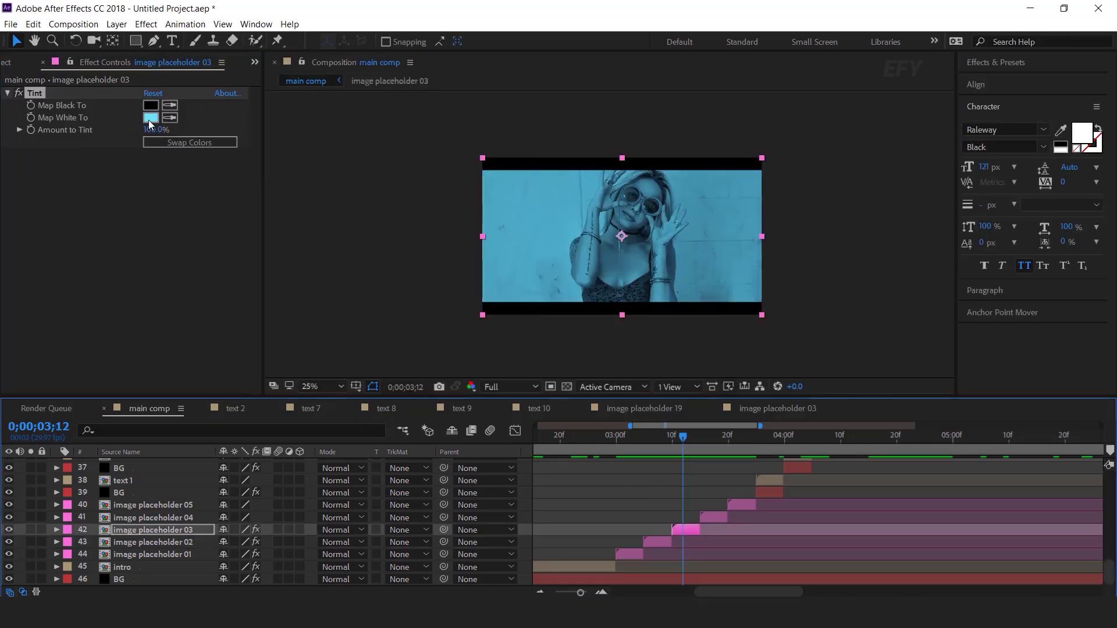
pyautogui.click(149, 120)
pyautogui.moveTo(270, 122); pyautogui.dragTo(274, 96)
pyautogui.moveTo(276, 177); pyautogui.dragTo(276, 170)
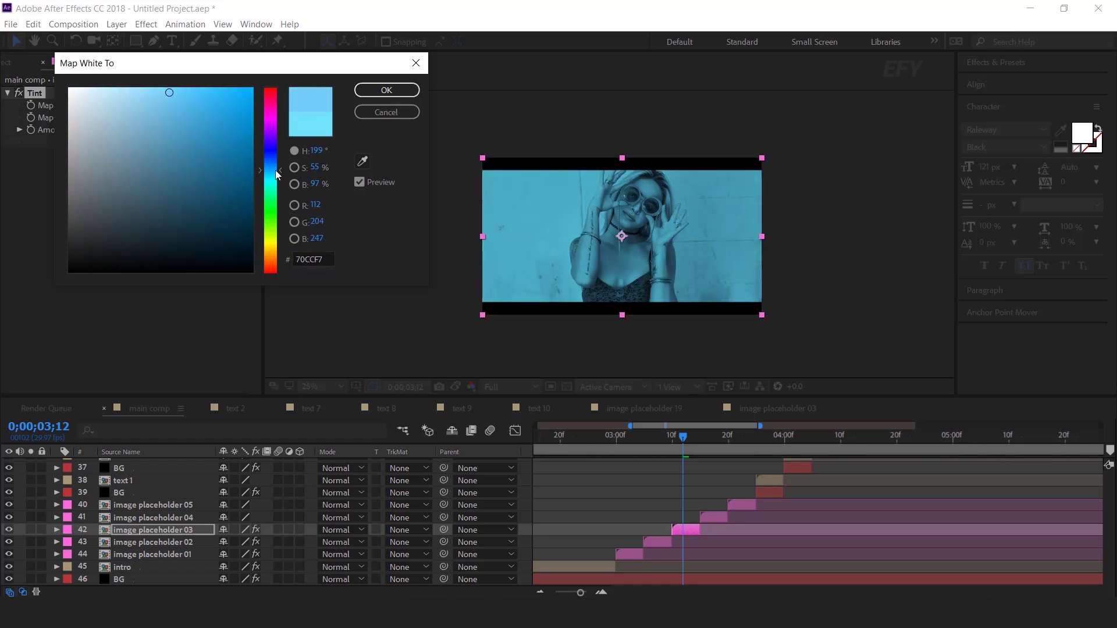
pyautogui.click(386, 90)
# - Paste the Tint effect onto image placeholder 04 at 0;00;03;18 and shift the hue of its Map White To colour
pyautogui.moveTo(588, 439); pyautogui.dragTo(717, 439)
pyautogui.click(715, 515)
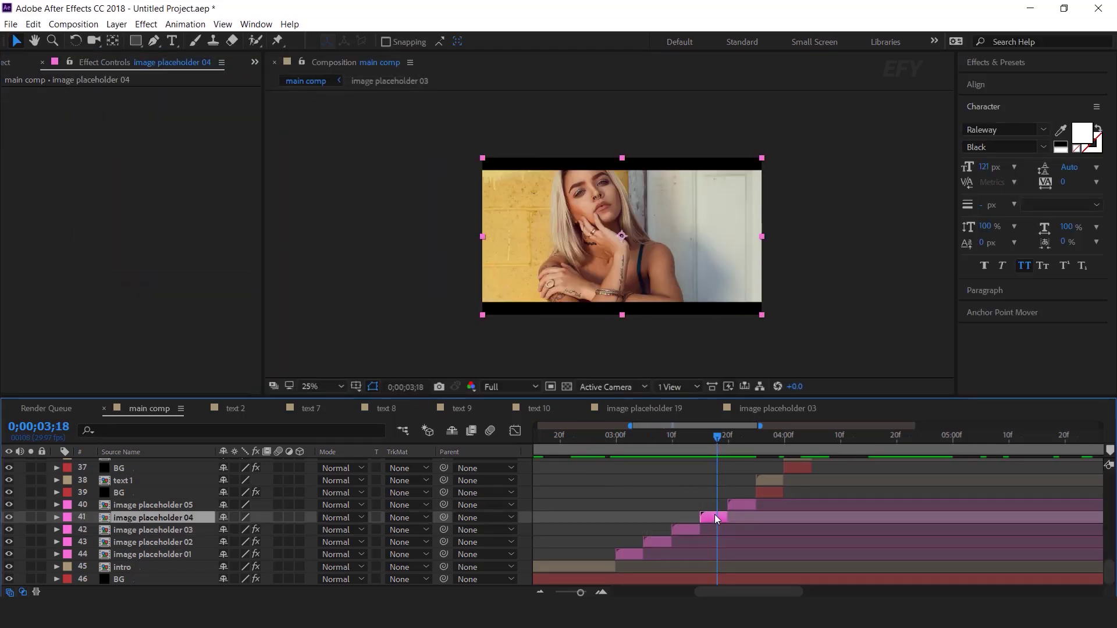
pyautogui.hotkey('ctrl', 'v')
pyautogui.click(150, 118)
pyautogui.moveTo(271, 171); pyautogui.dragTo(287, 264)
pyautogui.press('Return')
# - Paste the Tint effect onto image placeholder 05 at 0;00;03;22 and set Map White To to a pale mint green
pyautogui.click(739, 435)
pyautogui.click(742, 505)
pyautogui.hotkey('ctrl', 'v')
pyautogui.click(150, 119)
pyautogui.moveTo(273, 174); pyautogui.dragTo(281, 88)
pyautogui.moveTo(133, 90); pyautogui.dragTo(126, 73)
pyautogui.moveTo(280, 285); pyautogui.dragTo(290, 204)
pyautogui.moveTo(98, 83)
pyautogui.mouseDown()
pyautogui.moveTo(109, 91)
pyautogui.moveTo(101, 78)
pyautogui.mouseUp()
pyautogui.click(386, 90)
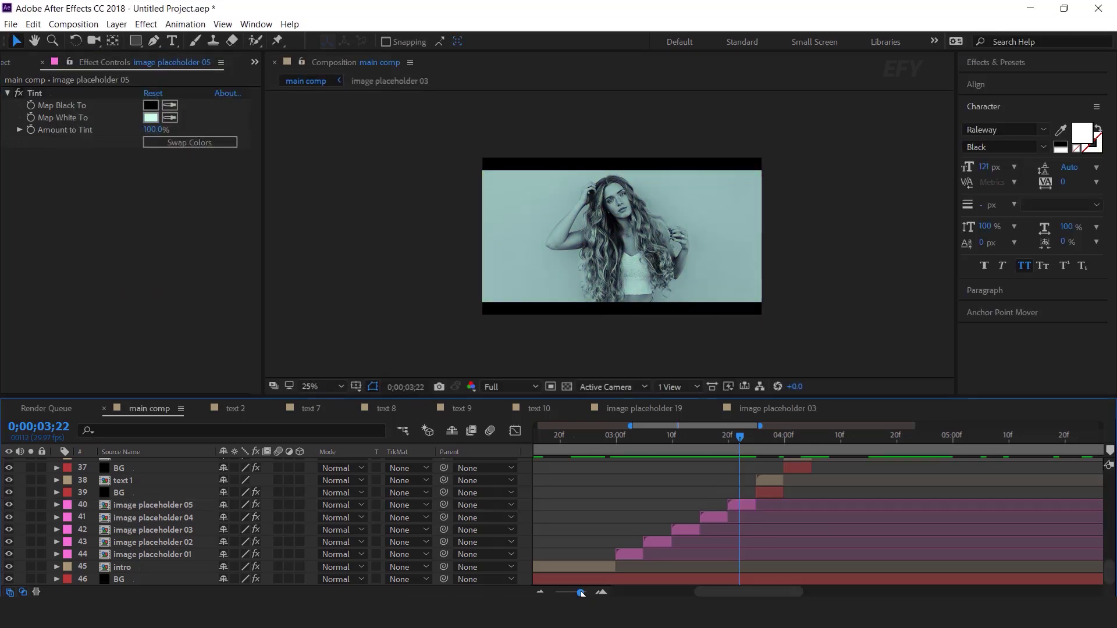
# - Play main comp from its start with the composition view maximized to review the whole slideshow
pyautogui.moveTo(582, 593); pyautogui.dragTo(569, 593)
pyautogui.press('Home')
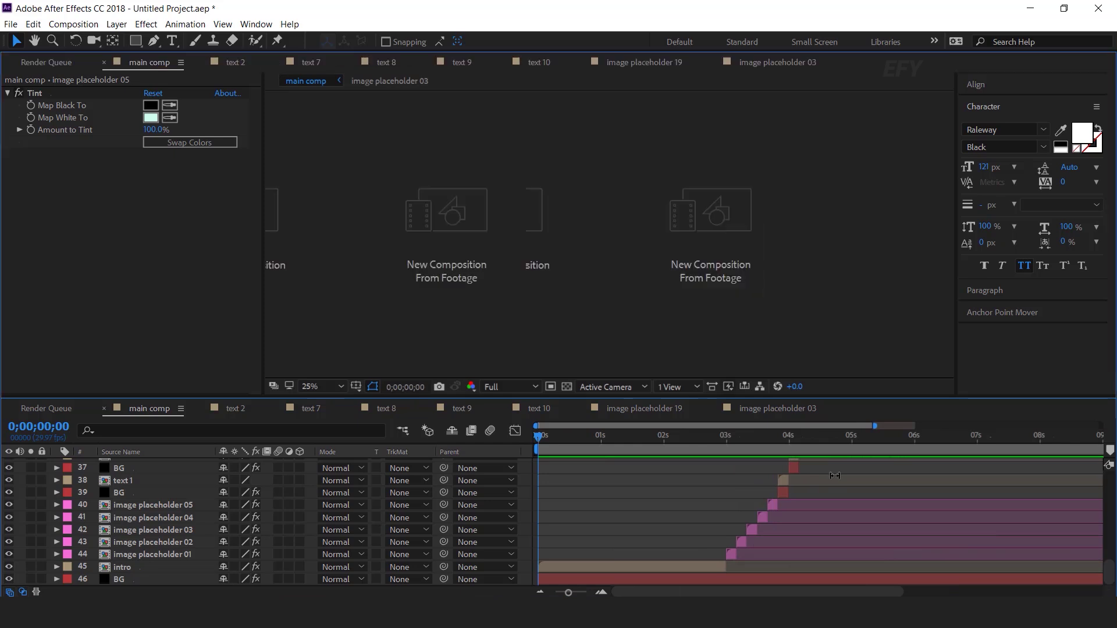
pyautogui.press('`')
pyautogui.press('space')
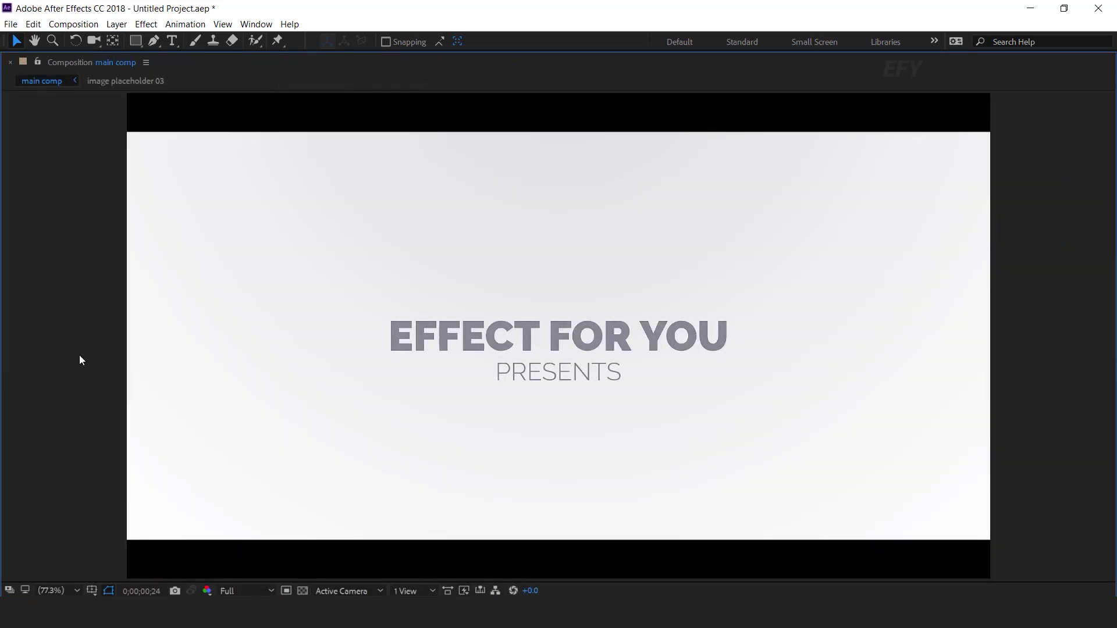